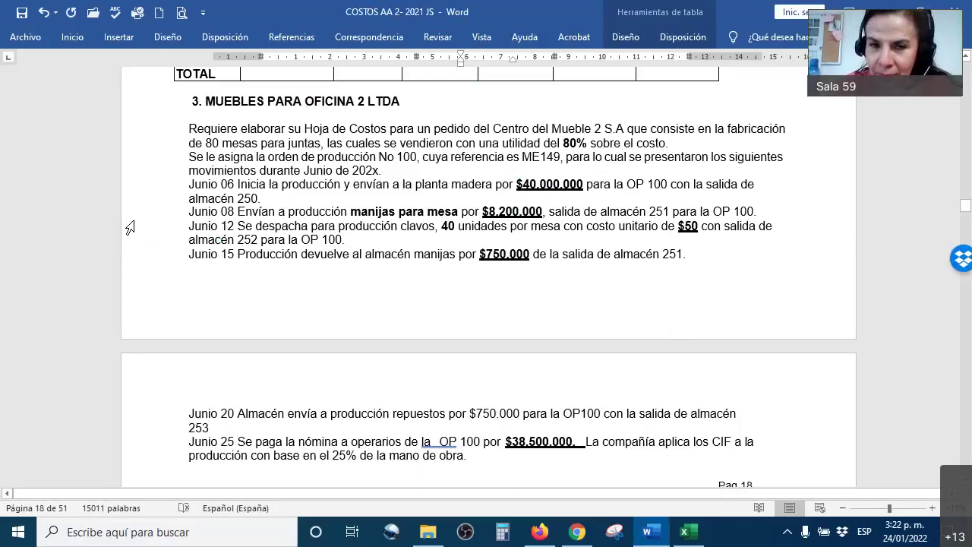
Step: Highlight the full statement of exercise 3, MUEBLES PARA OFICINA 2 LTDA, through the Junio 25 entry for review
left_click_drag(223, 113, 605, 469)
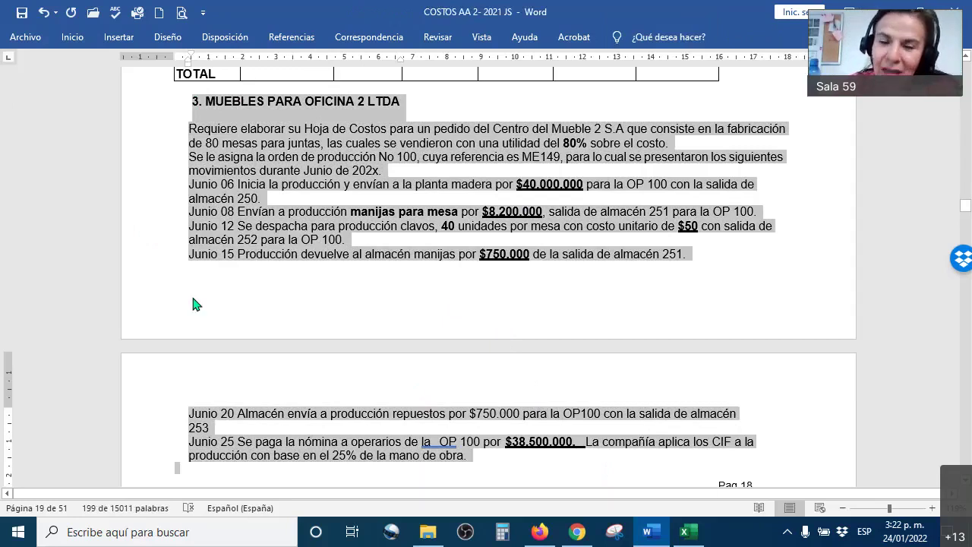
left_click(403, 331)
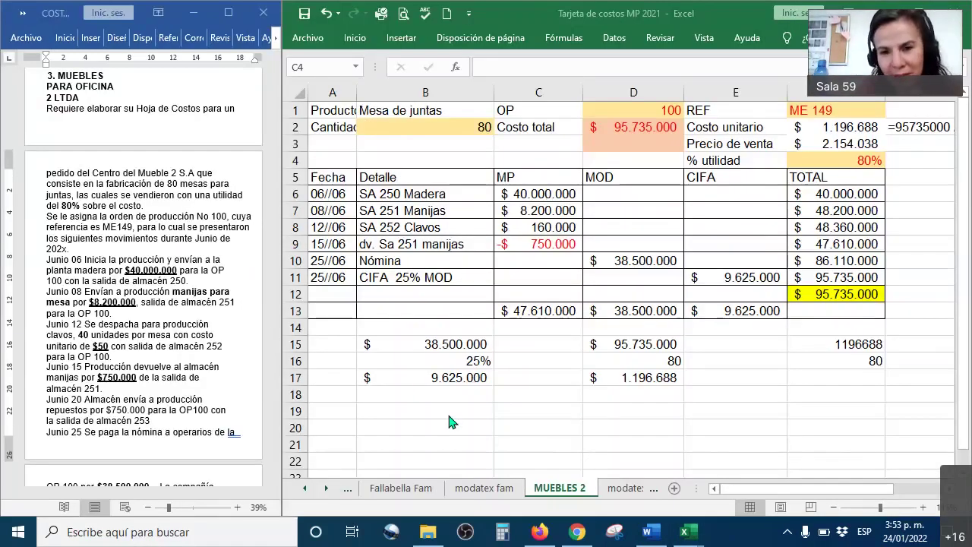
Step: Switch to the Excel cost sheet, widen column A to fit its labels, and select the Precio de venta amount in F3
key("alt+Tab")
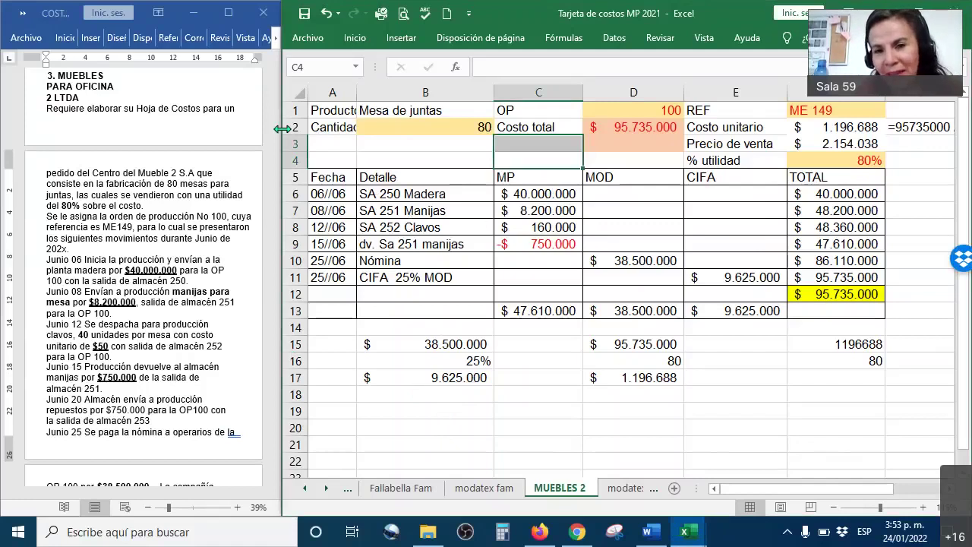
left_click_drag(357, 93, 372, 94)
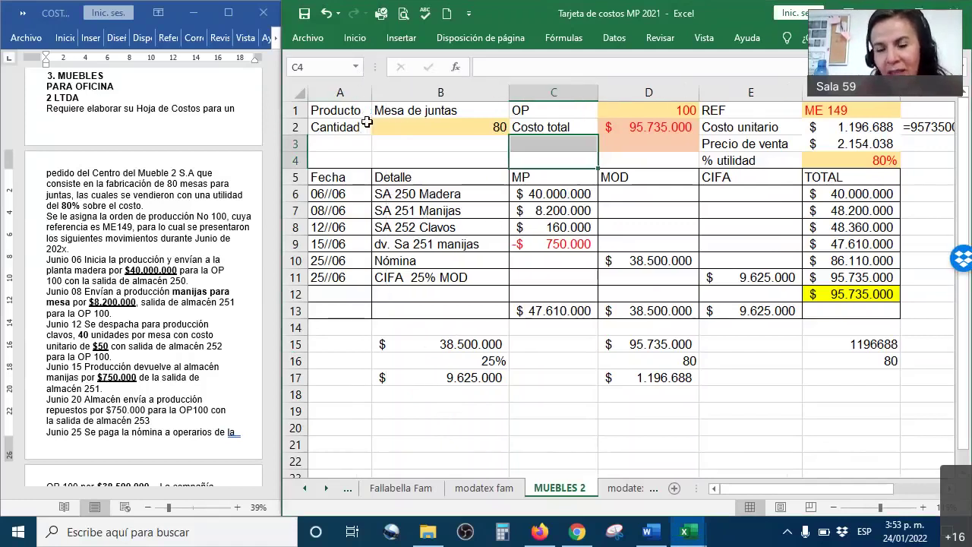
scroll(362, 143, "down", 2, "ctrl")
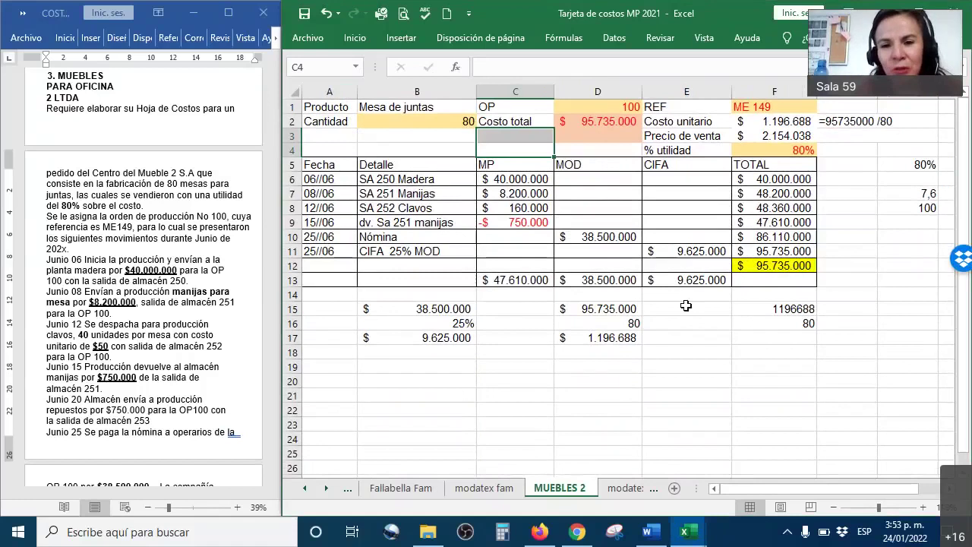
left_click(764, 137)
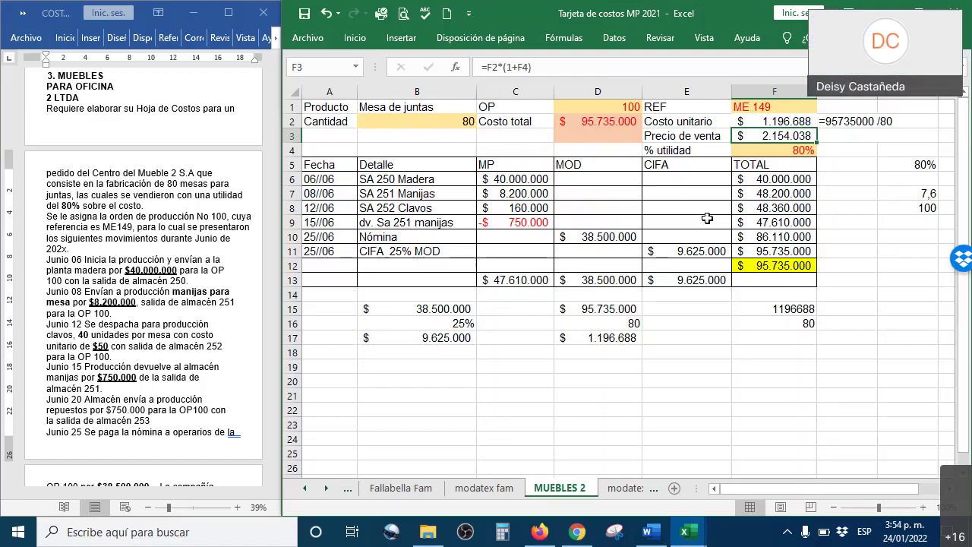
Step: Open the PDF "Formatos en blanco MP + MOD 2020" from the SEgundo momento folder in File Explorer
left_click(428, 533)
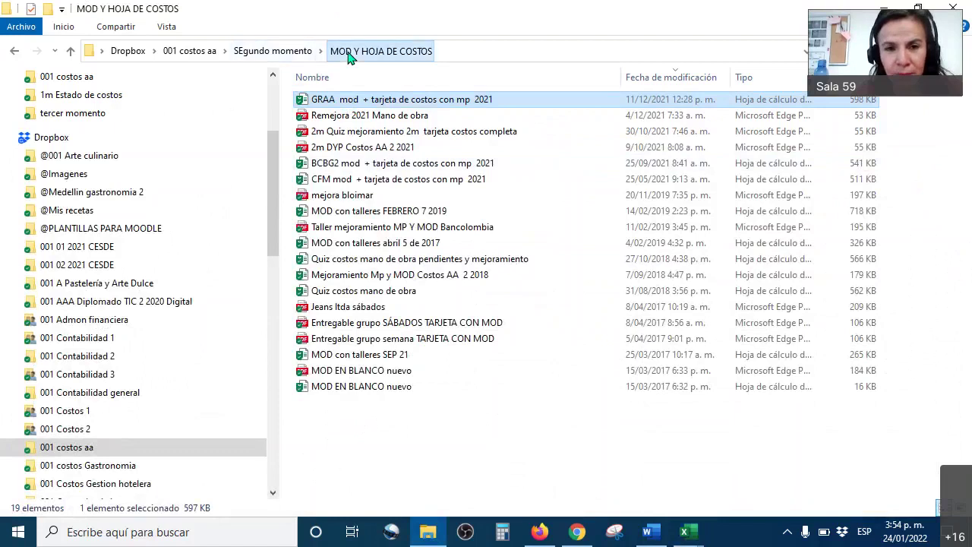
left_click(302, 51)
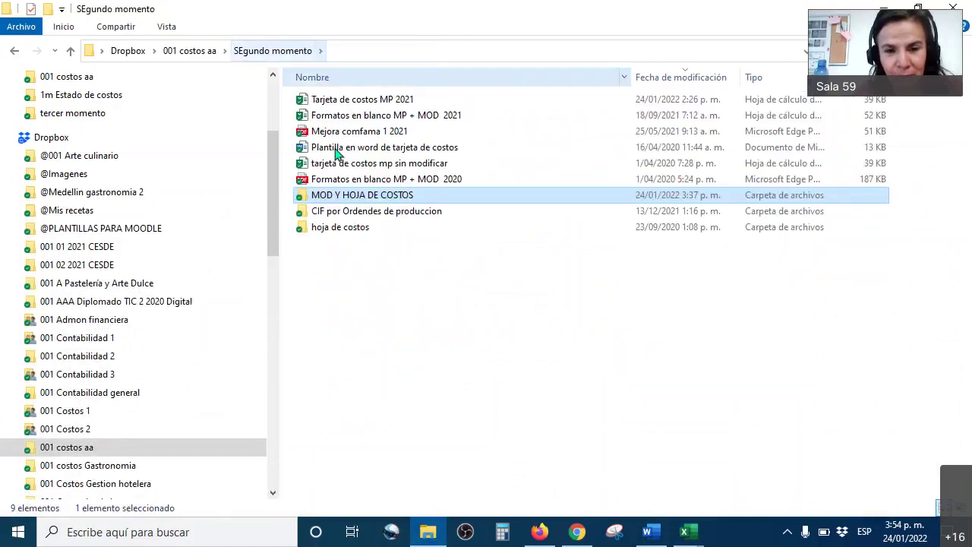
left_click(368, 180)
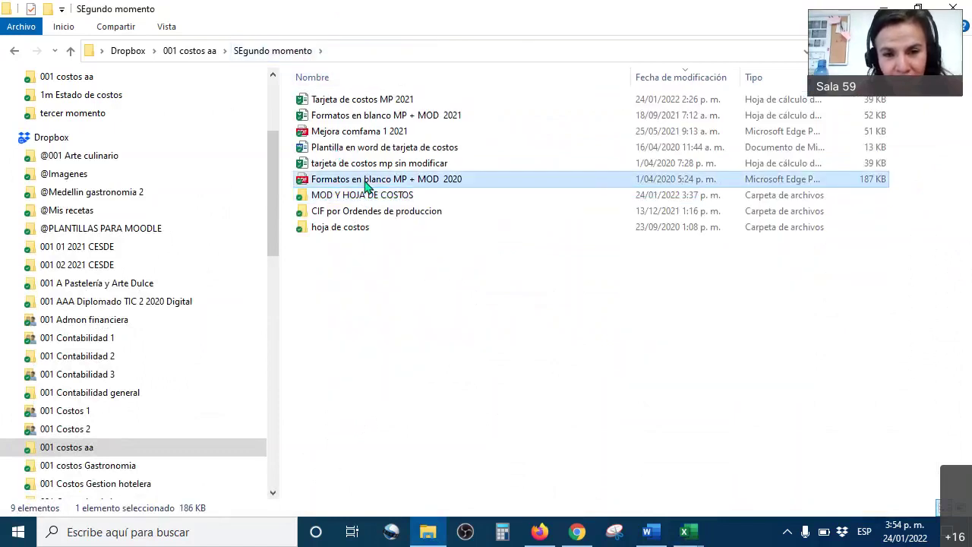
double_click(367, 184)
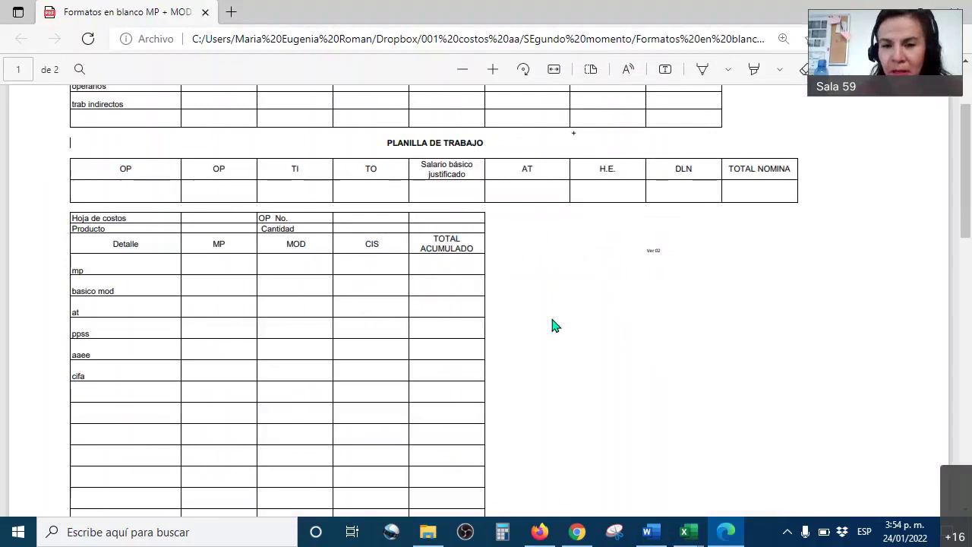
Step: Examine the blank payroll table, PLANILLA DE TRABAJO and Hoja de costos forms across both pages of the PDF
scroll(553, 325, "up", 2)
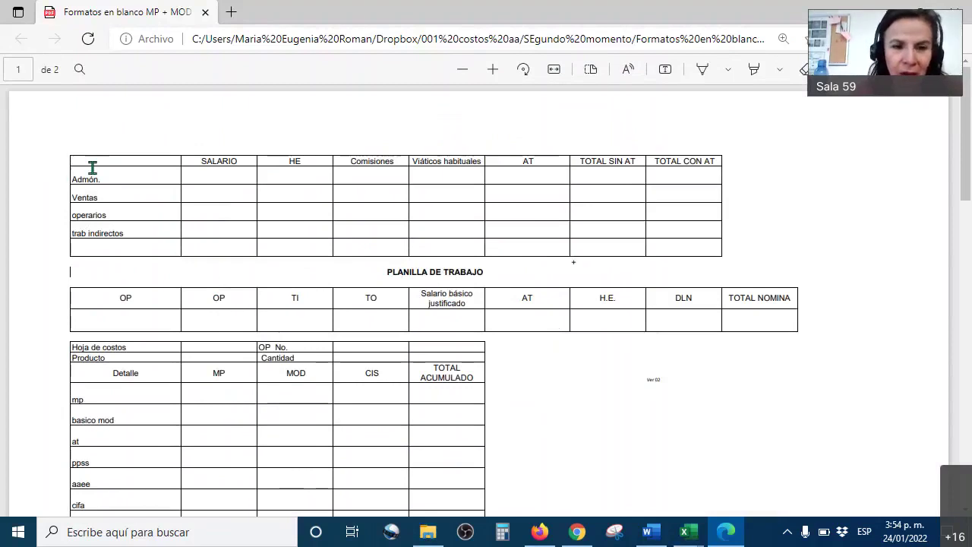
scroll(486, 232, "down", 7)
scroll(486, 232, "up", 7)
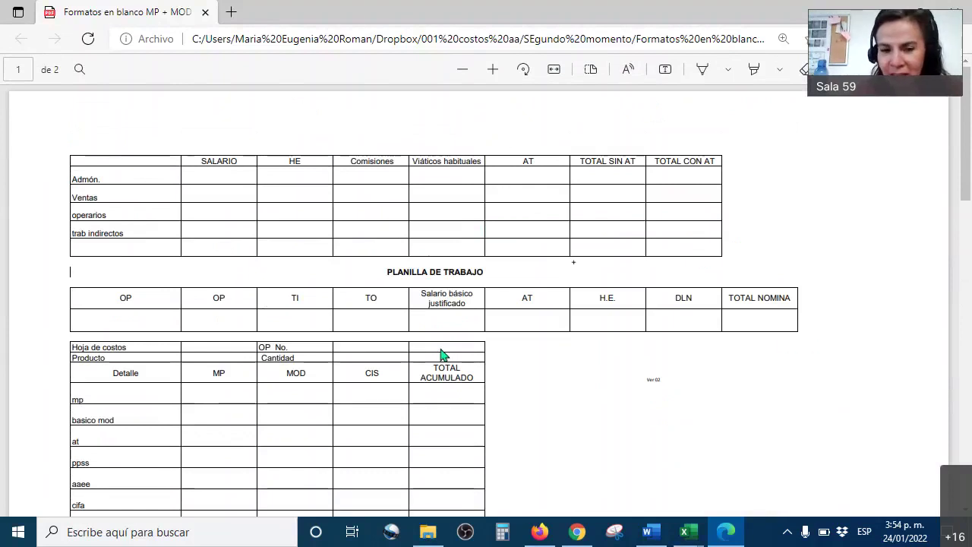
scroll(443, 355, "down", 9)
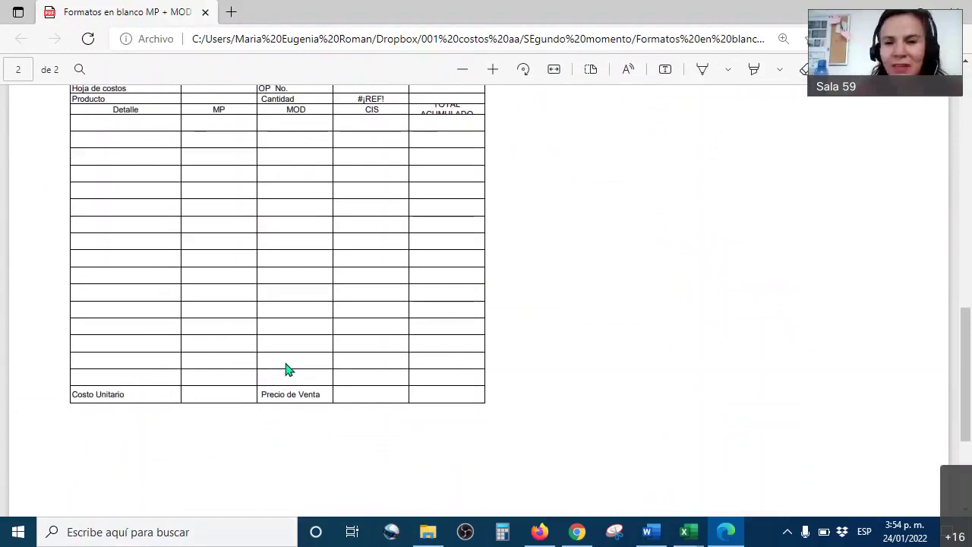
scroll(556, 232, "up", 10)
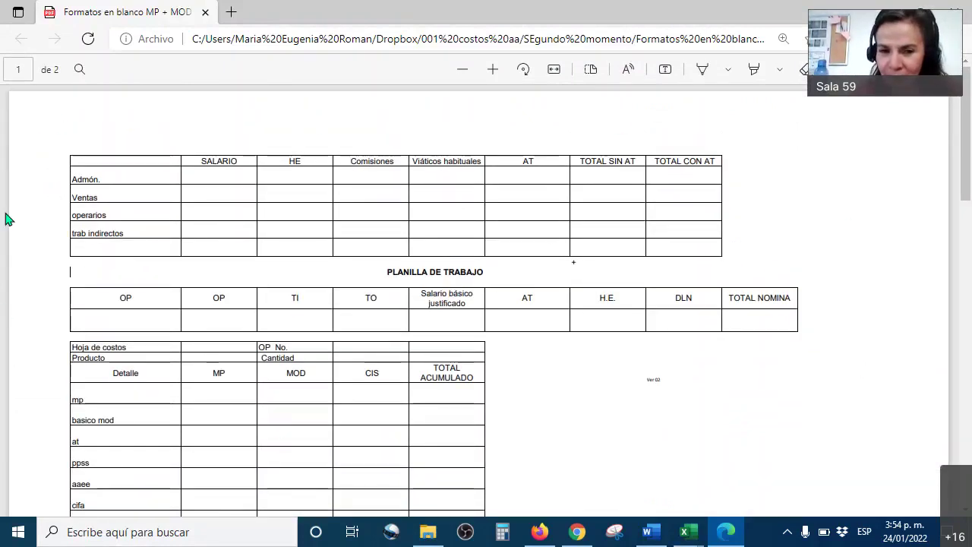
scroll(630, 199, "up", 1, "ctrl")
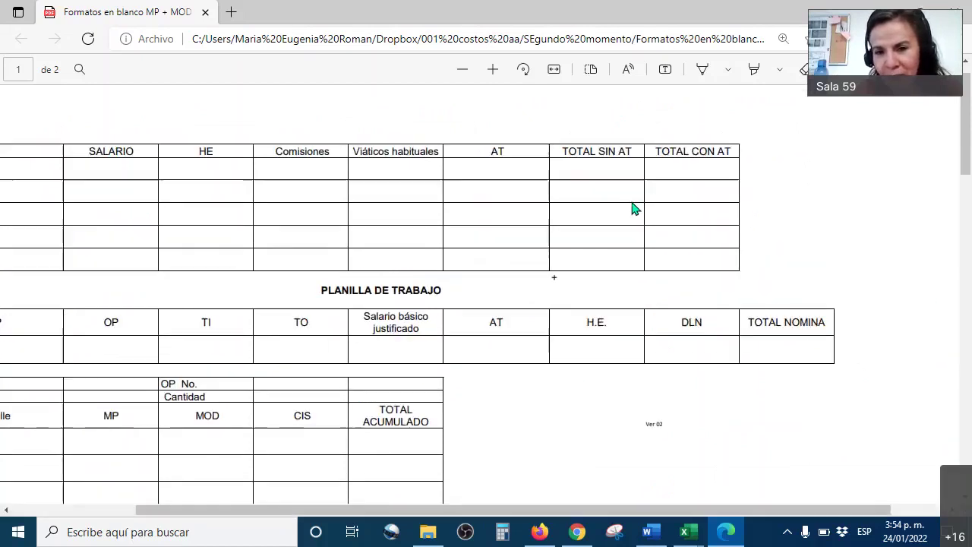
left_click_drag(404, 515, 347, 506)
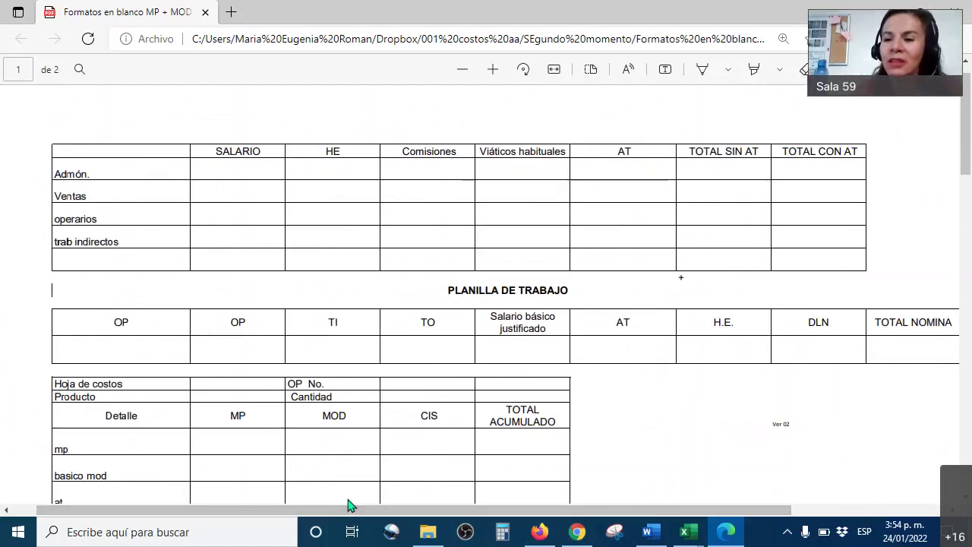
scroll(454, 384, "down", 1, "ctrl")
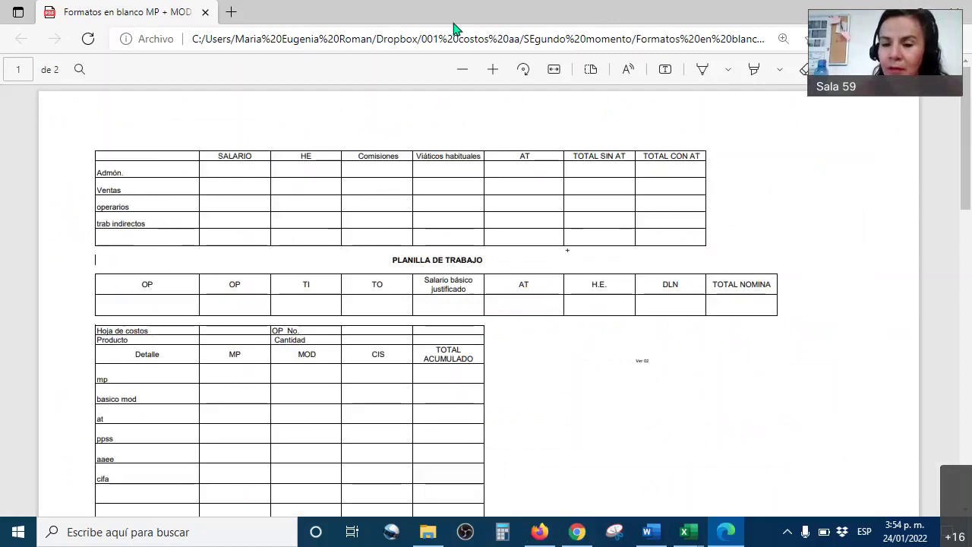
left_click(691, 534)
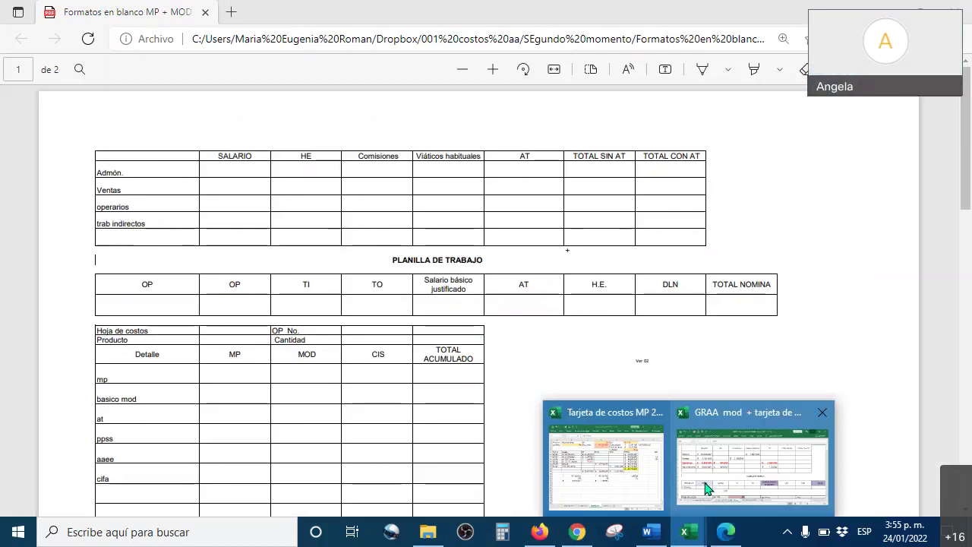
left_click(630, 483)
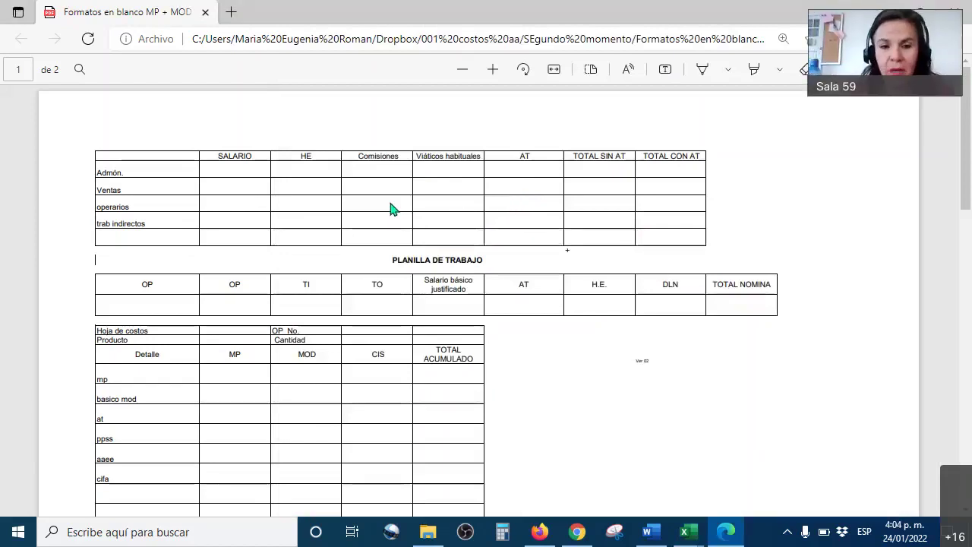
Step: Draw check marks over the payroll table headings SALARIO, HE, Comisiones, Viáticos habituales, AT, TOTAL SIN AT and TOTAL CON AT
scroll(391, 209, "up", 2, "ctrl")
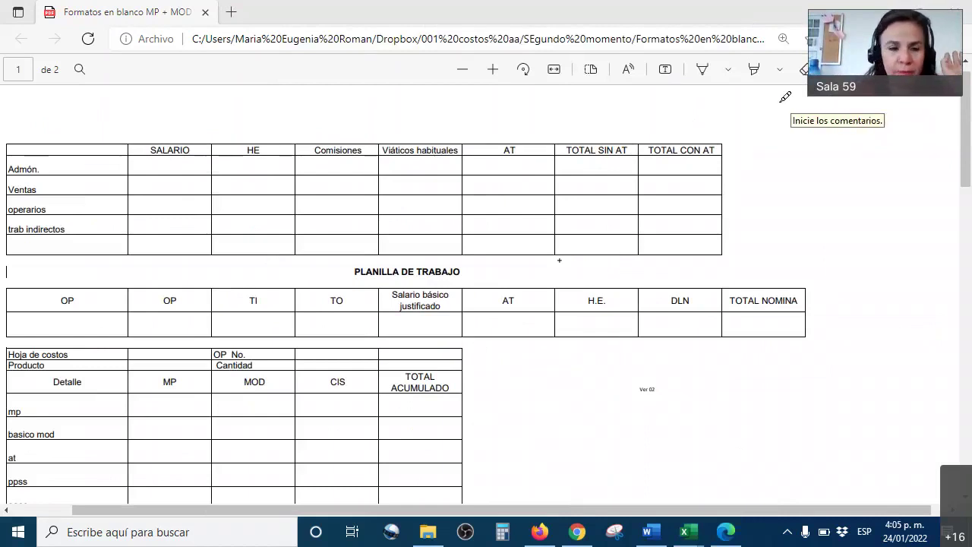
left_click_drag(150, 130, 197, 90)
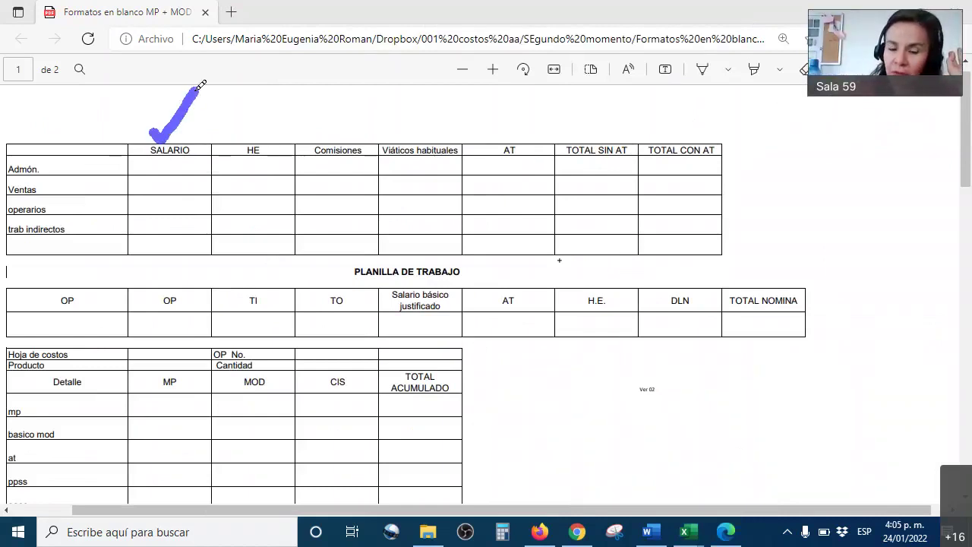
left_click_drag(251, 136, 287, 100)
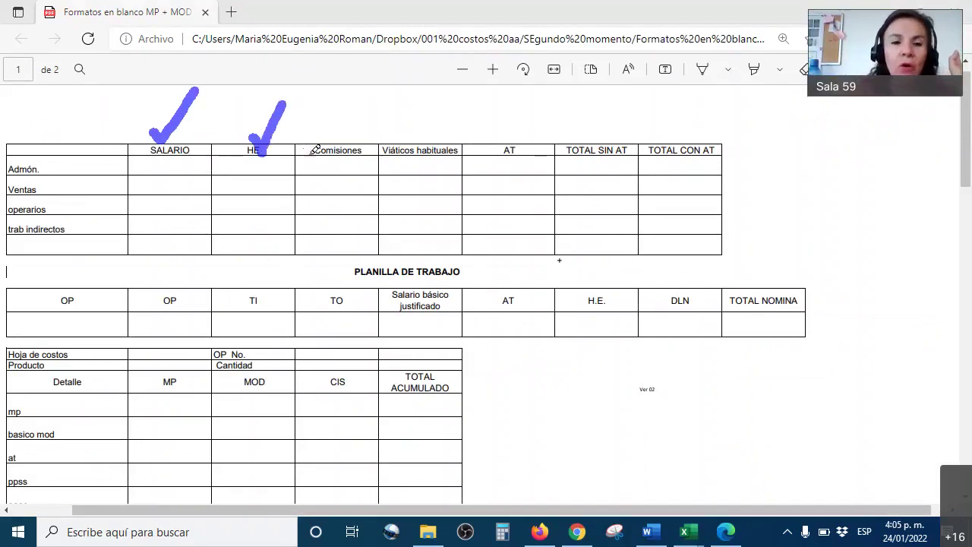
left_click_drag(308, 138, 357, 88)
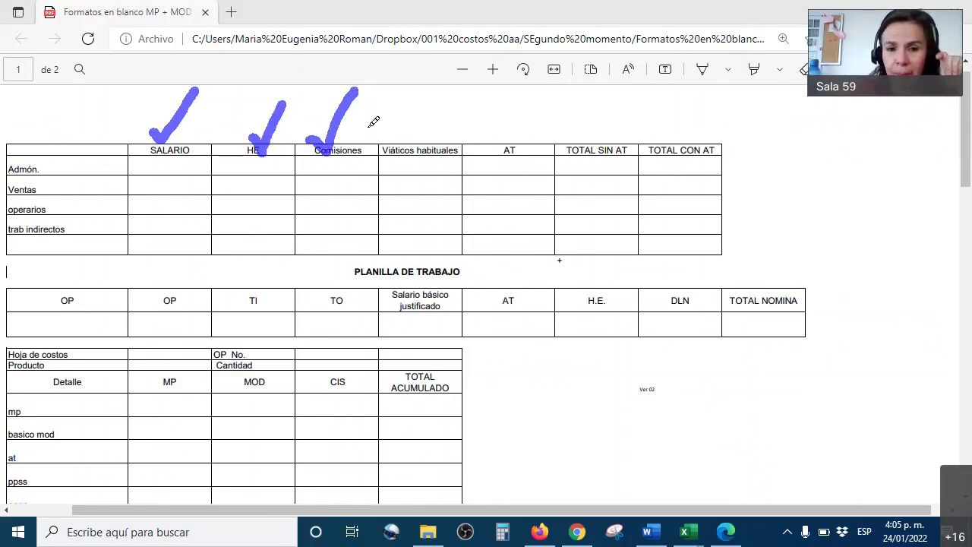
mouse_move(413, 131)
left_mouse_down()
mouse_move(430, 144)
mouse_move(466, 102)
left_mouse_up()
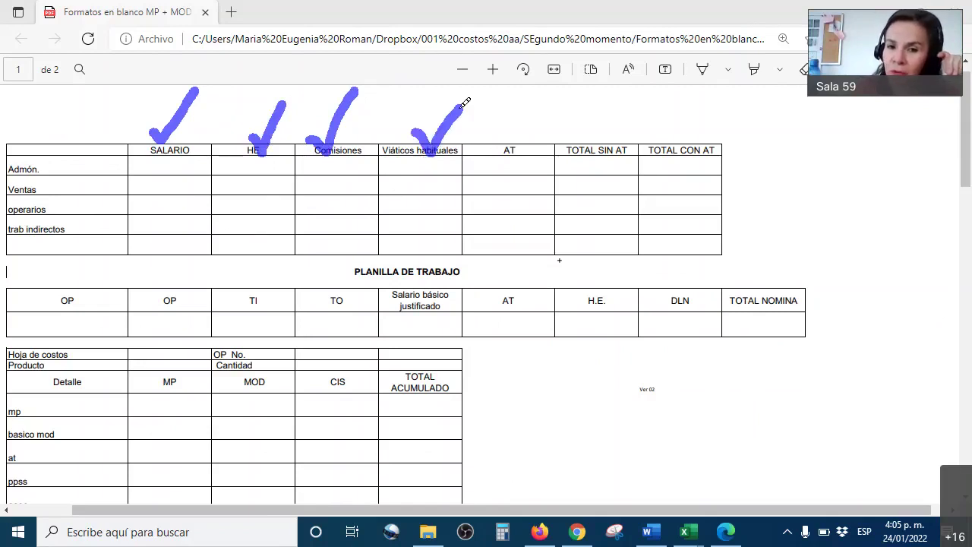
left_click_drag(501, 138, 528, 113)
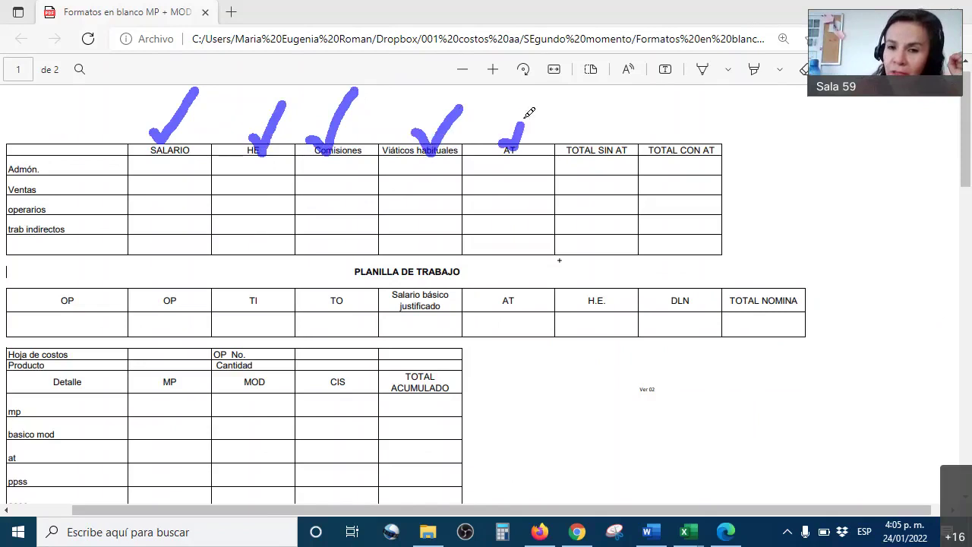
left_click_drag(594, 135, 644, 92)
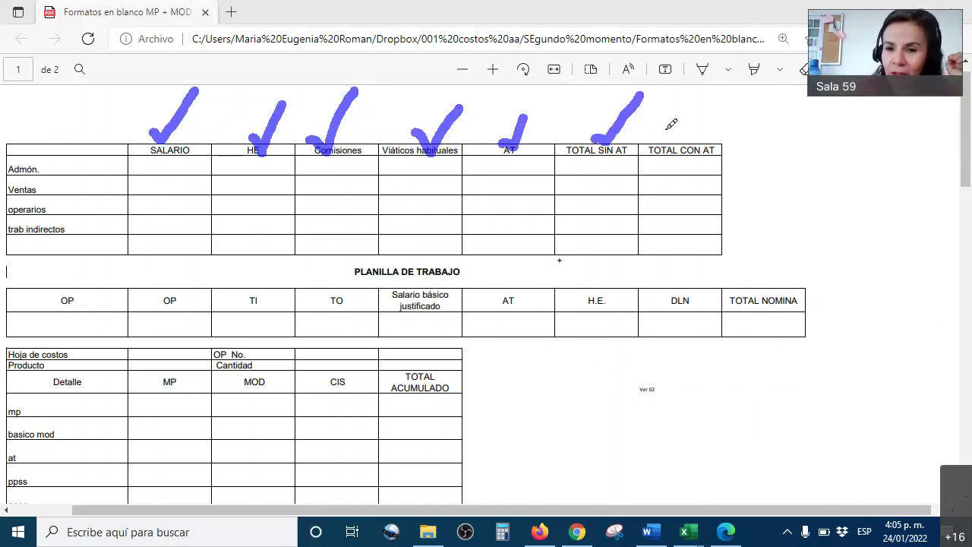
mouse_move(678, 132)
left_mouse_down()
mouse_move(684, 145)
mouse_move(717, 104)
left_mouse_up()
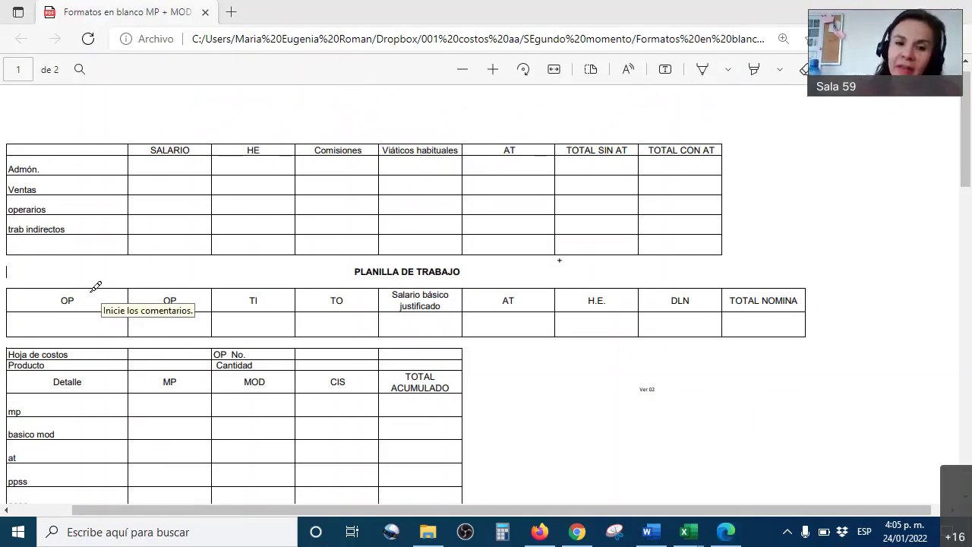
Step: Mark the two OP columns of the PLANILLA DE TRABAJO with check marks and draw a line across the cells below them
left_click_drag(92, 283, 130, 256)
left_click_drag(171, 288, 217, 265)
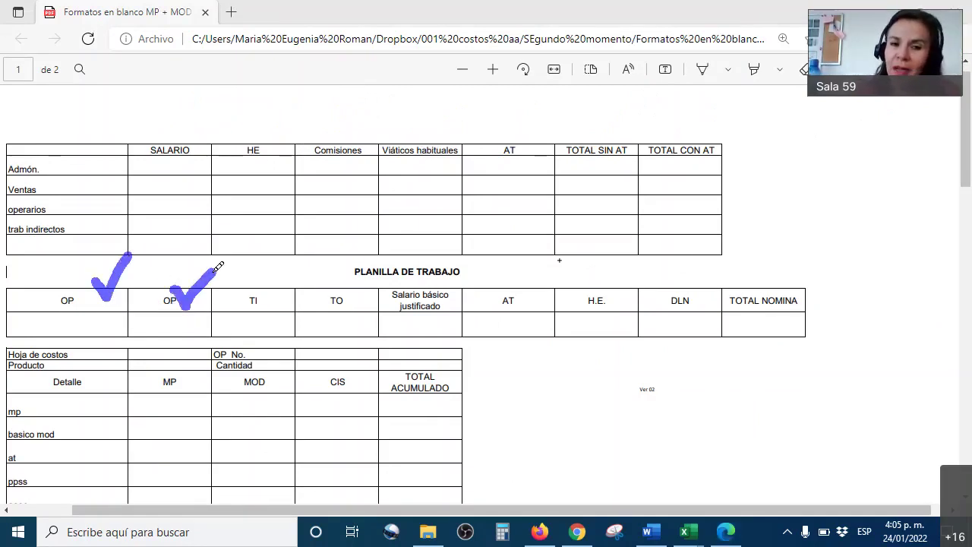
mouse_move(37, 320)
left_mouse_down()
mouse_move(182, 315)
mouse_move(189, 323)
left_mouse_up()
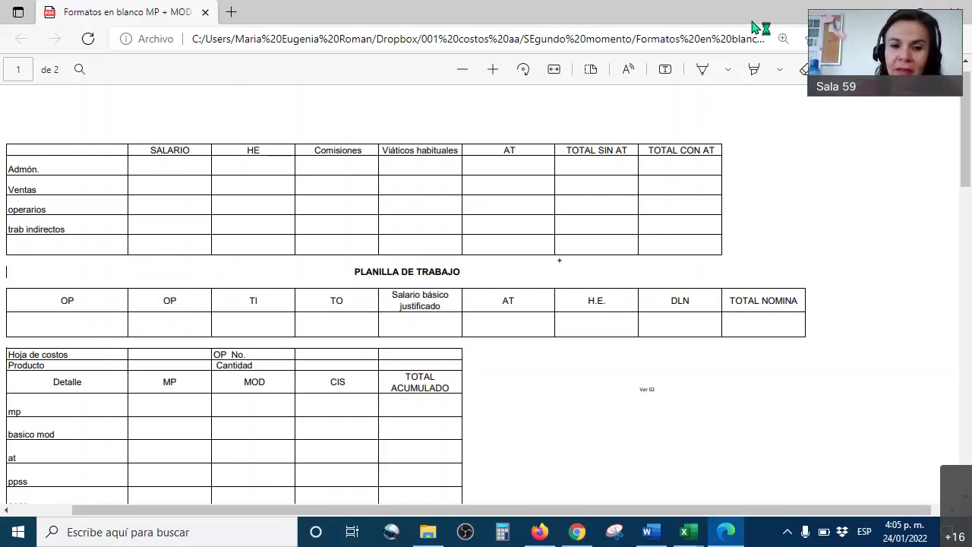
Step: Draw check marks on the TI, TO, DLN and Salario básico justificado columns of the PLANILLA DE TRABAJO
left_click_drag(270, 286, 302, 254)
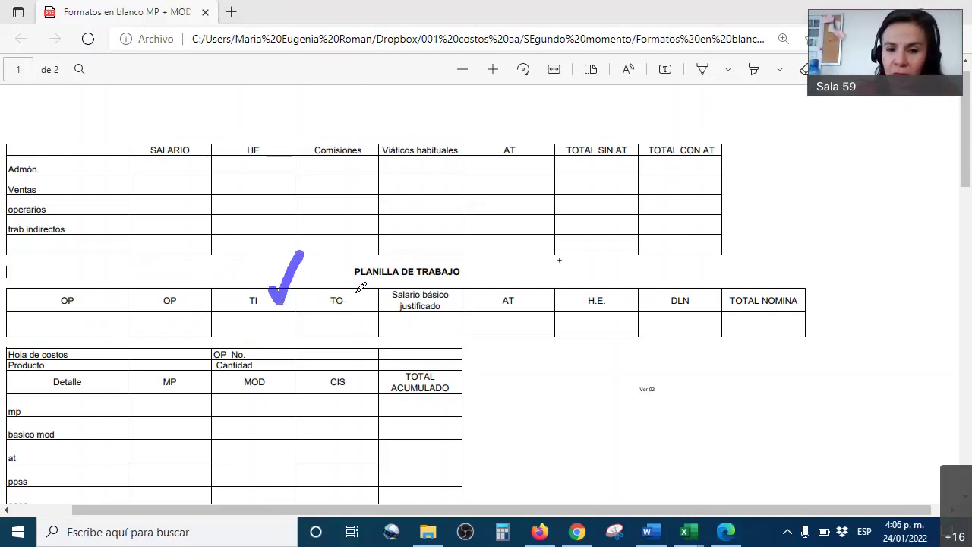
left_click_drag(354, 288, 408, 247)
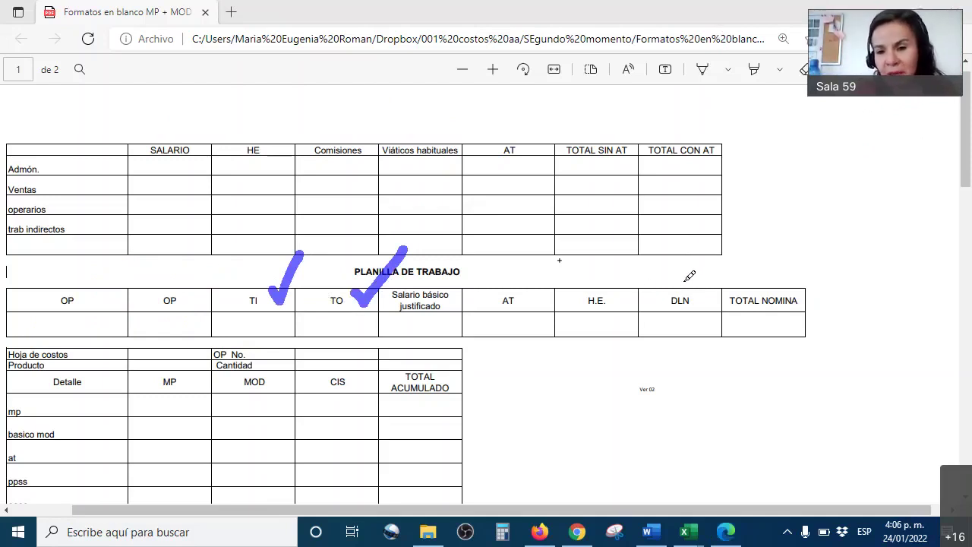
mouse_move(682, 279)
left_mouse_down()
mouse_move(711, 274)
mouse_move(731, 243)
left_mouse_up()
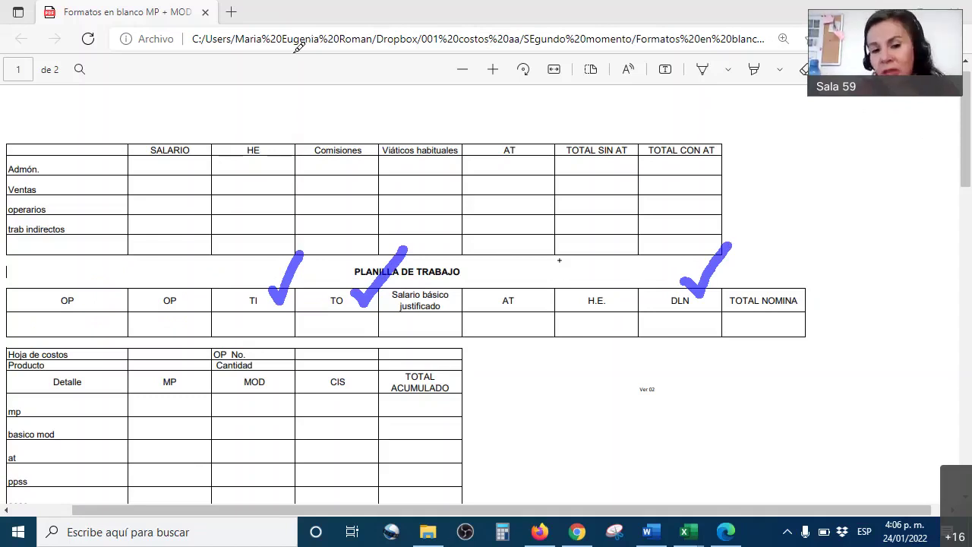
mouse_move(431, 320)
left_mouse_down()
mouse_move(450, 328)
mouse_move(480, 287)
left_mouse_up()
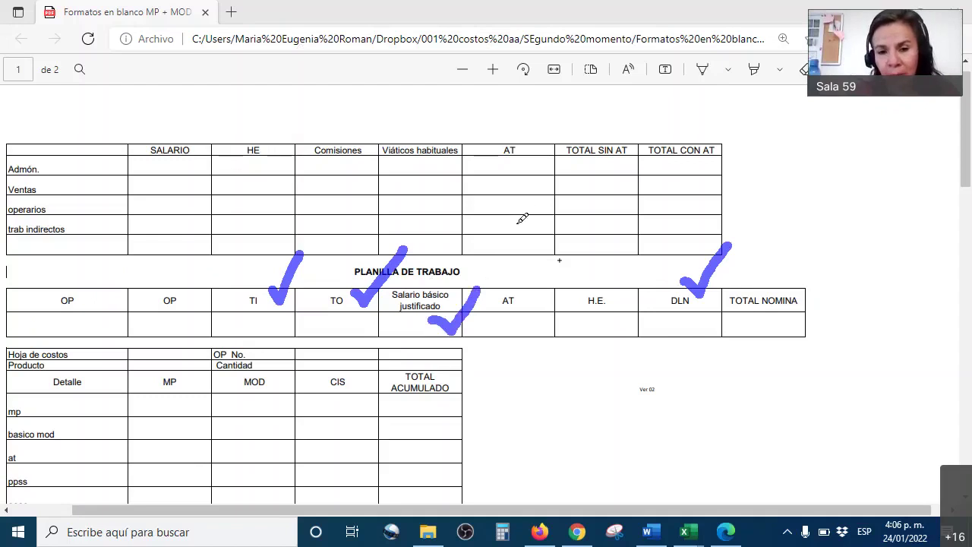
Step: Draw lines linking the operarios' AT and HE cells to the PLANILLA DE TRABAJO's AT and H.E. columns, and circle that whole table
mouse_move(508, 202)
left_mouse_down()
mouse_move(560, 281)
mouse_move(548, 323)
left_mouse_up()
mouse_move(247, 200)
left_mouse_down()
mouse_move(568, 234)
mouse_move(606, 288)
left_mouse_up()
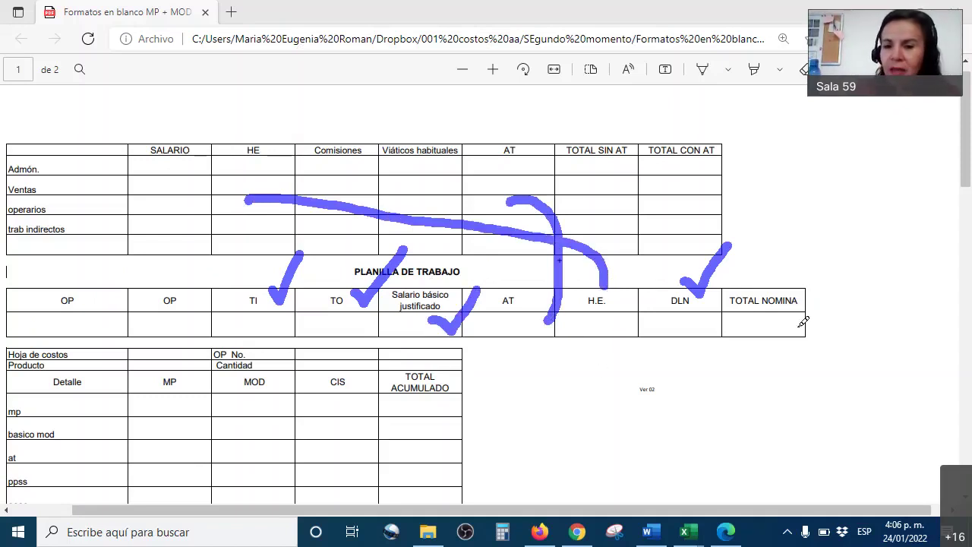
mouse_move(806, 363)
left_mouse_down()
mouse_move(844, 272)
mouse_move(303, 246)
mouse_move(34, 262)
mouse_move(2, 311)
mouse_move(67, 351)
left_mouse_up()
mouse_move(183, 354)
left_mouse_down()
mouse_move(623, 371)
mouse_move(810, 368)
mouse_move(818, 351)
left_mouse_up()
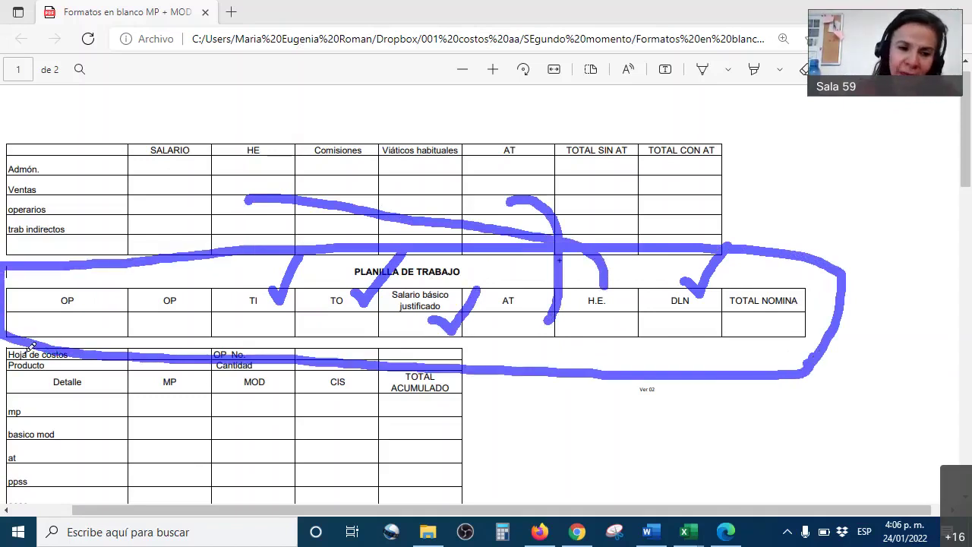
Step: Draw an arrow from the PLANILLA DE TRABAJO to the cost sheet, mark its MP and MOD columns with checks, and clear the annotations
mouse_move(99, 280)
left_mouse_down()
mouse_move(16, 393)
mouse_move(106, 486)
mouse_move(85, 463)
left_mouse_up()
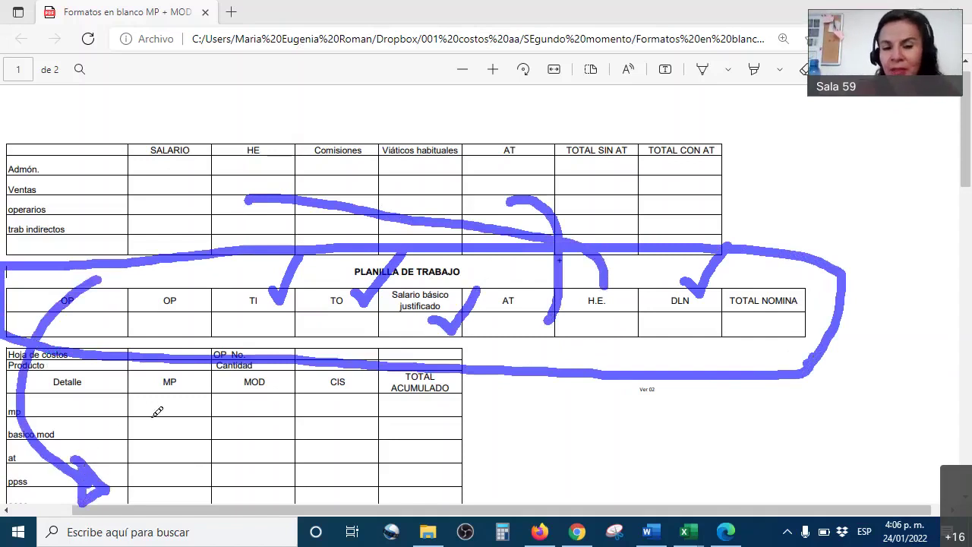
left_click_drag(163, 403, 208, 364)
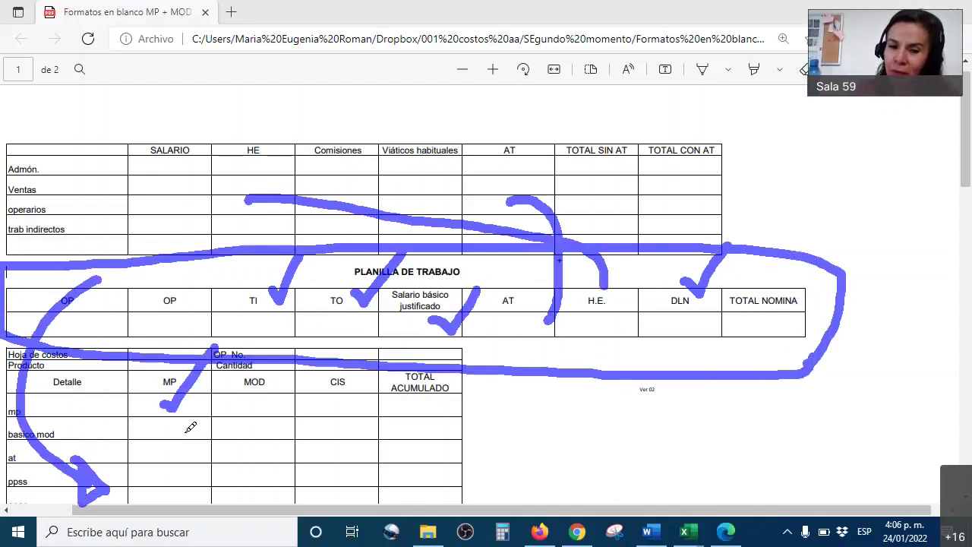
mouse_move(237, 427)
left_mouse_down()
mouse_move(248, 429)
mouse_move(256, 411)
mouse_move(257, 494)
mouse_move(270, 454)
left_mouse_up()
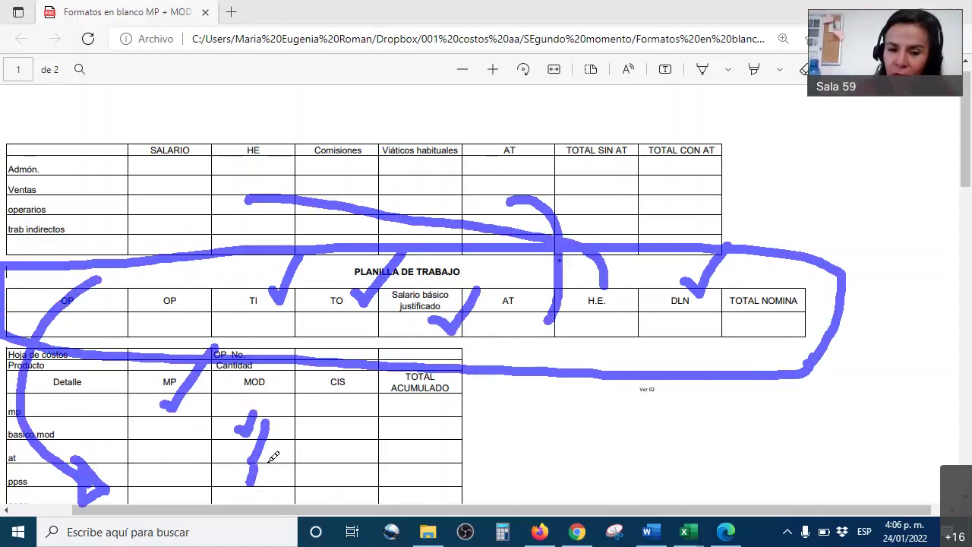
left_click(893, 102)
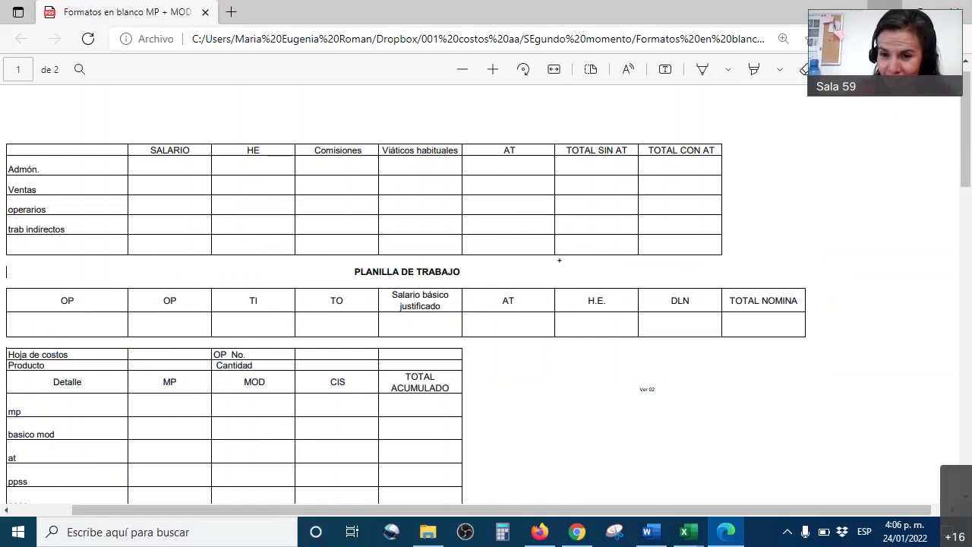
Step: Switch to Excel, save the changes to Tarjeta de costos MP 2021.xlsx and close the workbook
key("alt+Tab")
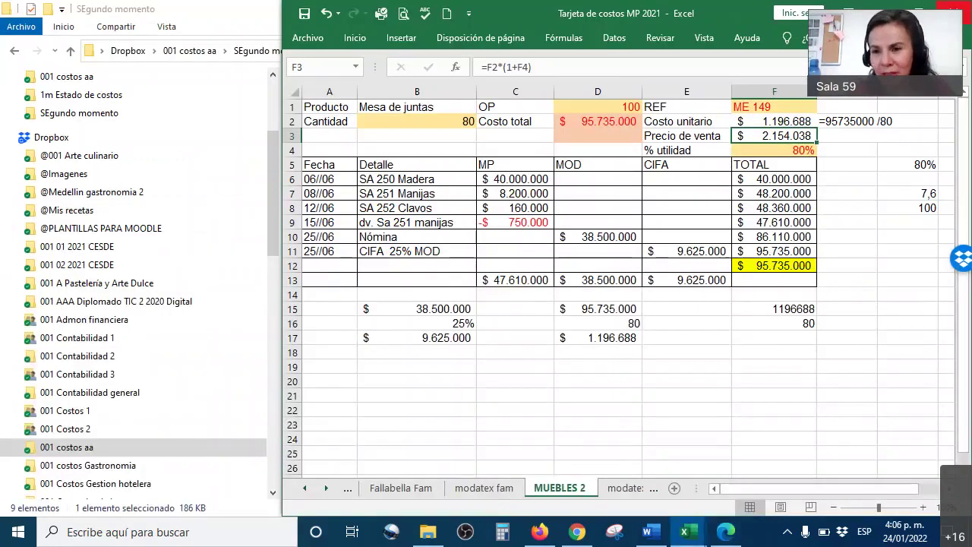
key("alt+F4")
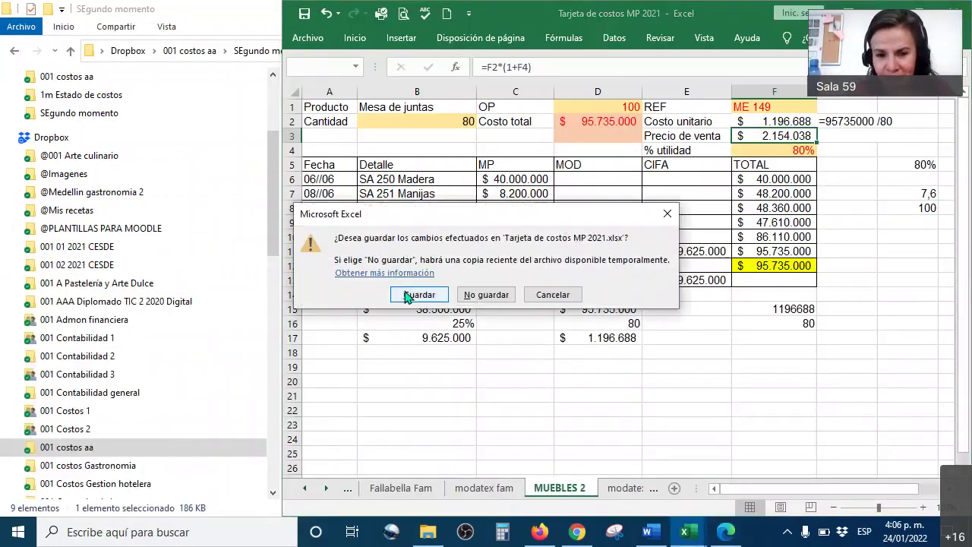
left_click(418, 295)
left_click(952, 8)
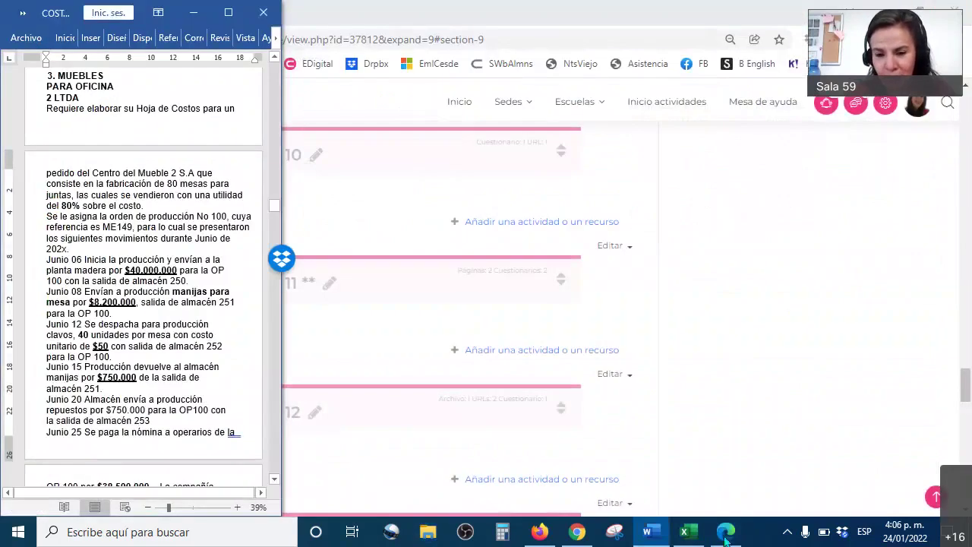
Step: Enlarge the COSTOS AA 2- 2021 JS document in Word and highlight "contablemente es la remuneración total" in the Mano de Obra definition
left_click(242, 13)
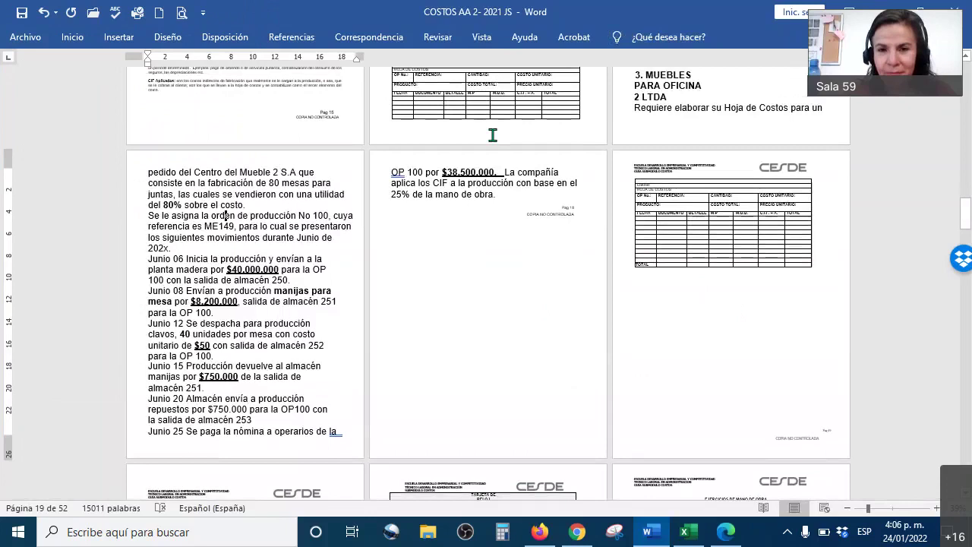
scroll(536, 187, "up", 3)
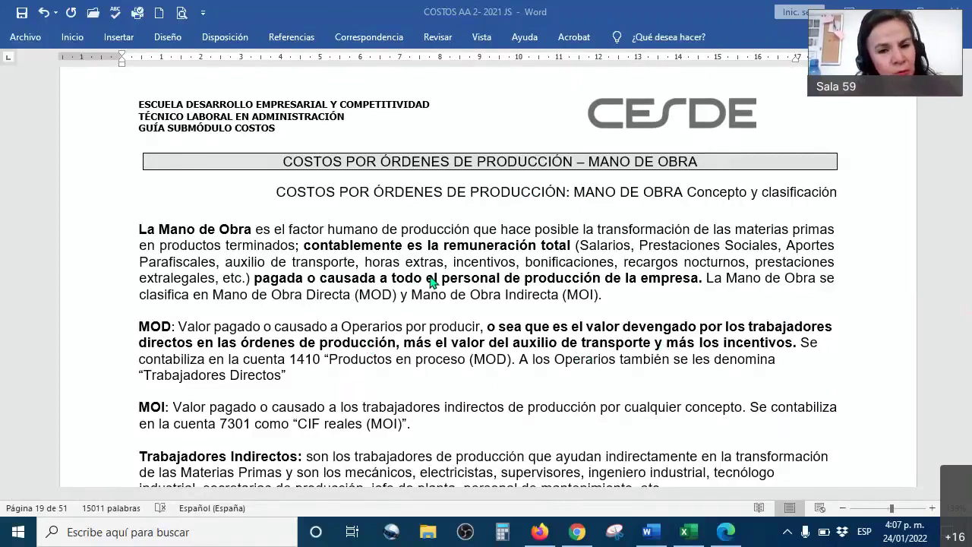
left_click_drag(320, 244, 568, 245)
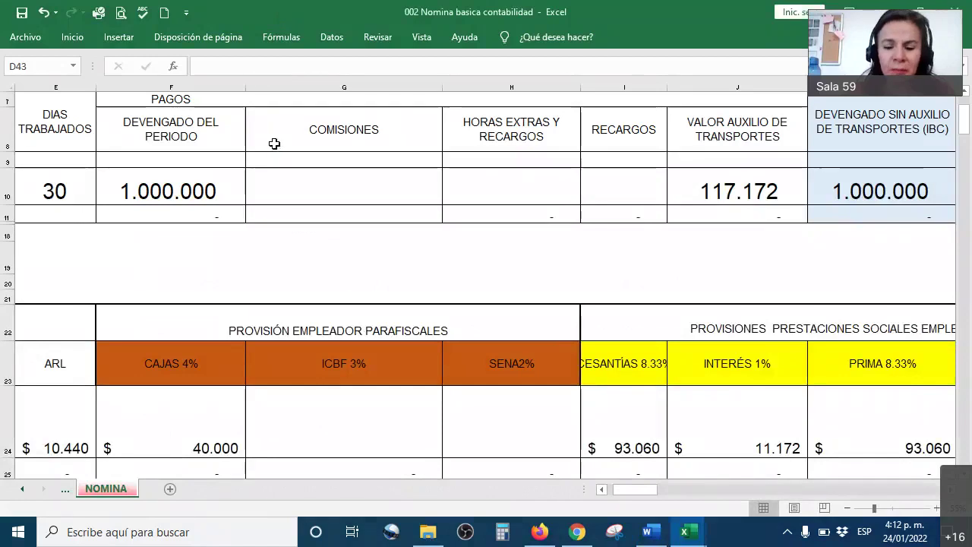
Step: Select the Contrato and SALARIO BASICO MENSUAL column of the payroll table, and draw a check mark above DEVENGADO DEL PERIODO
key("Left")
key("Left")
key("Left")
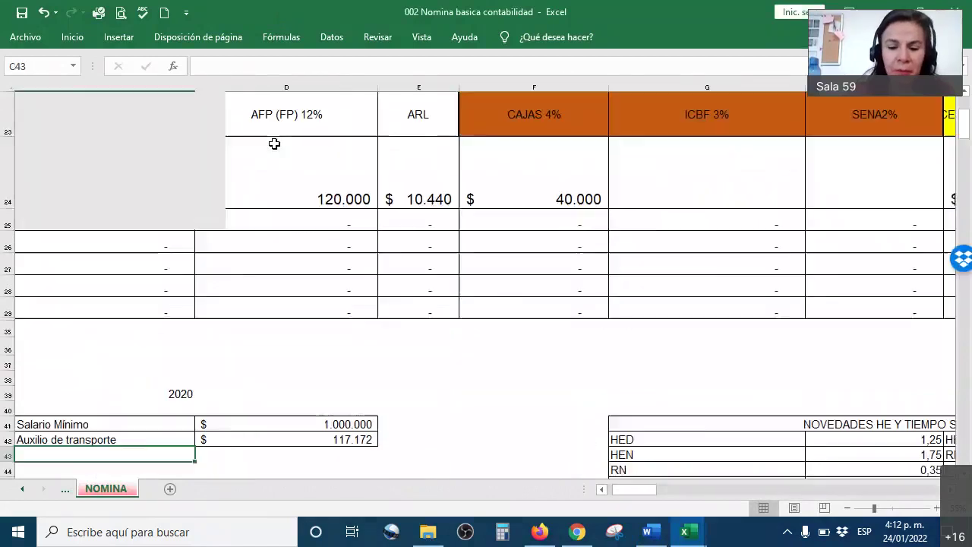
scroll(319, 169, "down", 6, "ctrl")
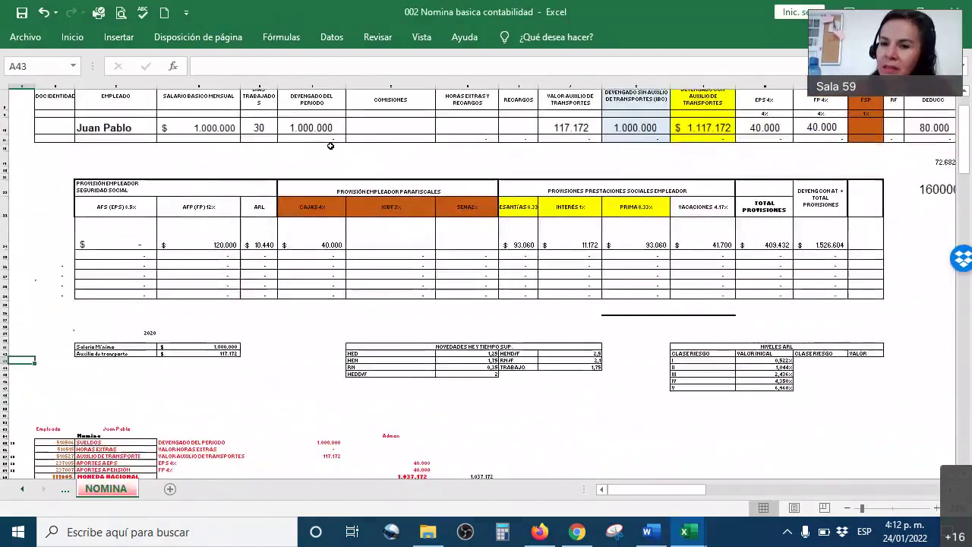
scroll(332, 145, "up", 5, "ctrl")
left_click(179, 240)
left_click(323, 139)
left_click_drag(322, 208, 333, 241)
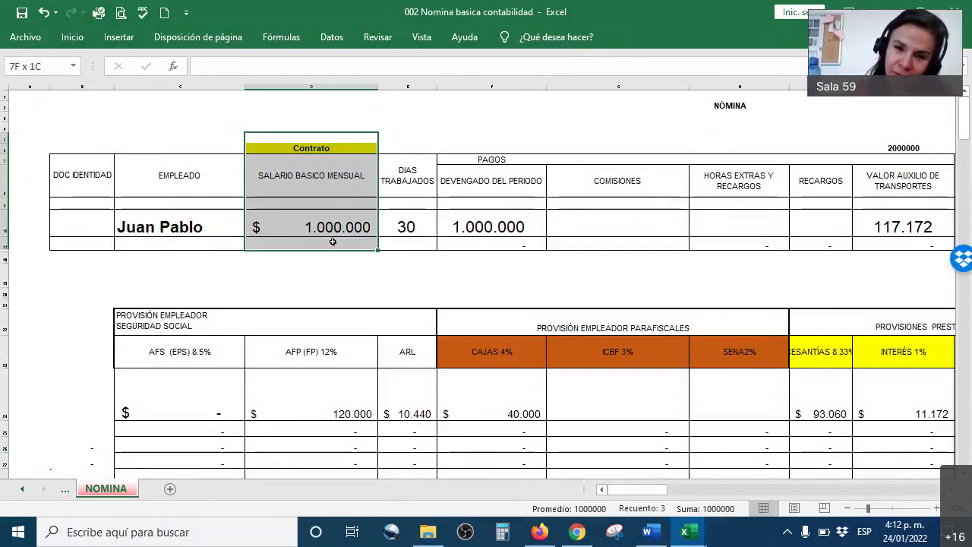
left_click_drag(333, 241, 332, 242)
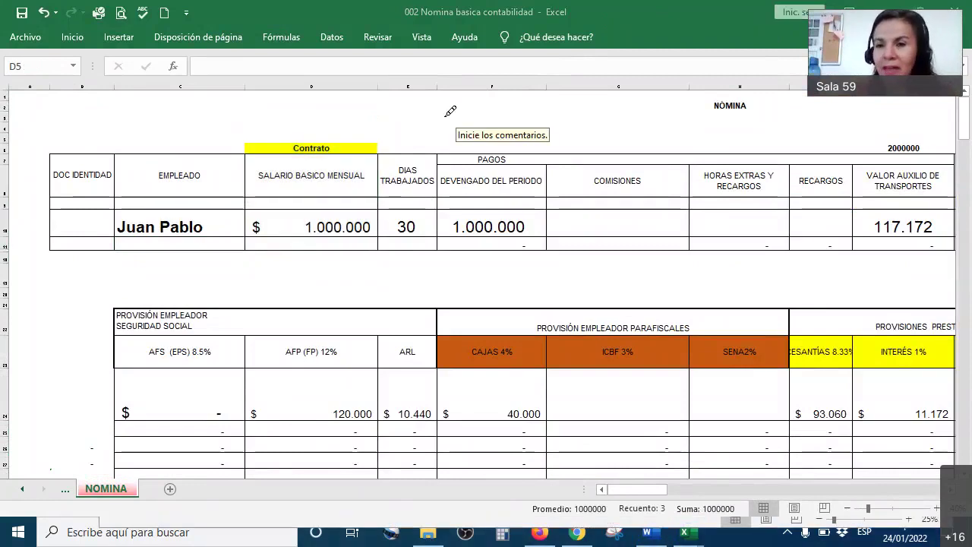
left_click_drag(478, 146, 553, 108)
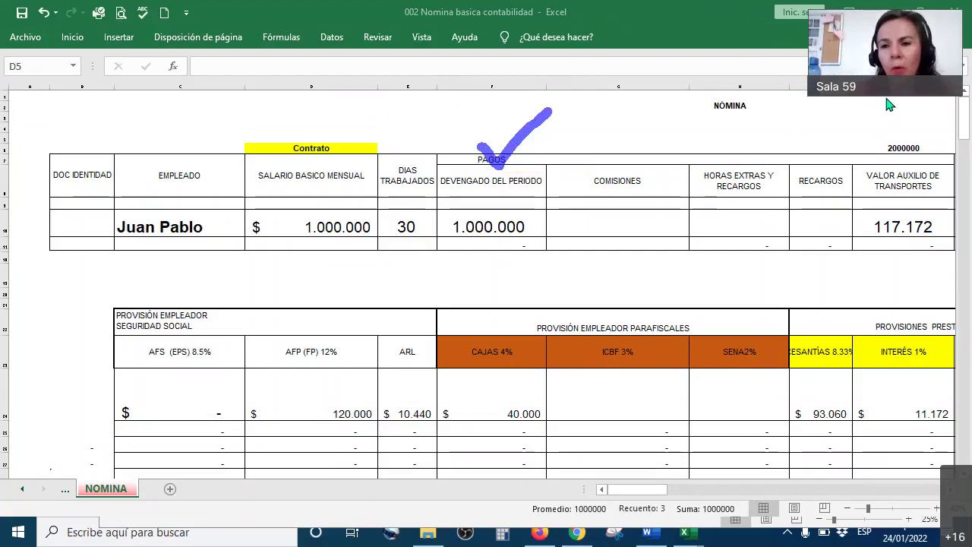
Step: Format the payroll amounts in F10:K10, from DEVENGADO DEL PERIODO to DEVENGADO SIN AUXILIO, as currency ($) without decimals
key("Right")
key("Right")
key("Right")
key("Right")
key("Right")
key("Right")
key("Right")
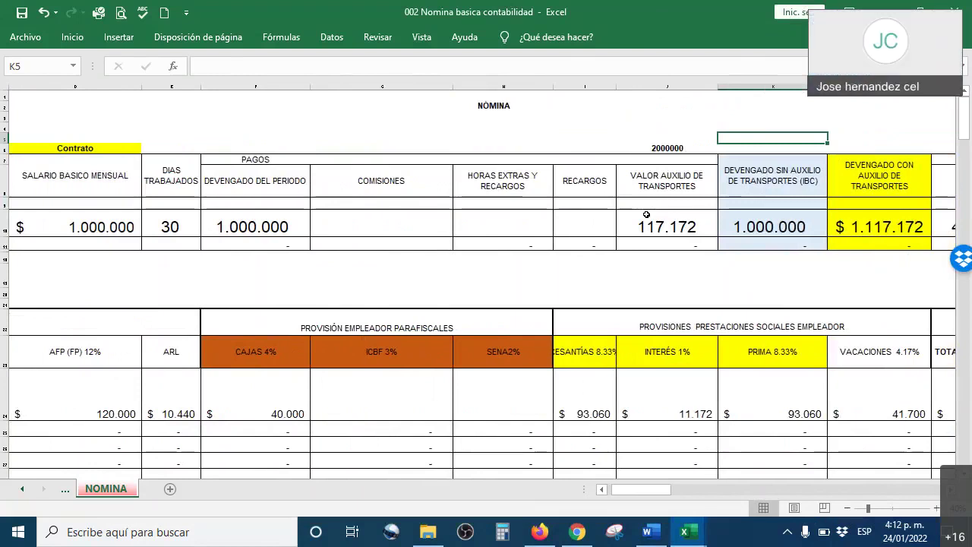
left_click_drag(759, 224, 260, 220)
right_click(261, 220)
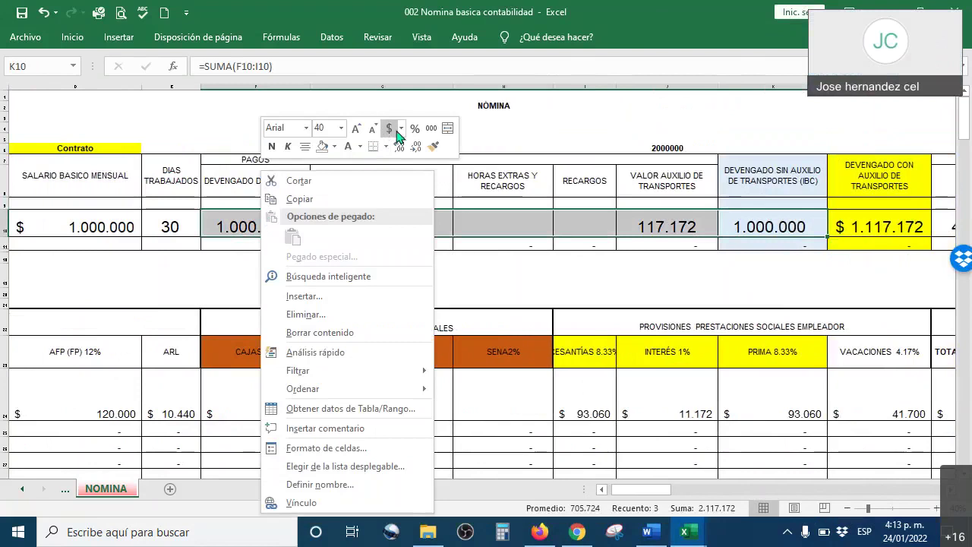
left_click(387, 131)
left_click(416, 146)
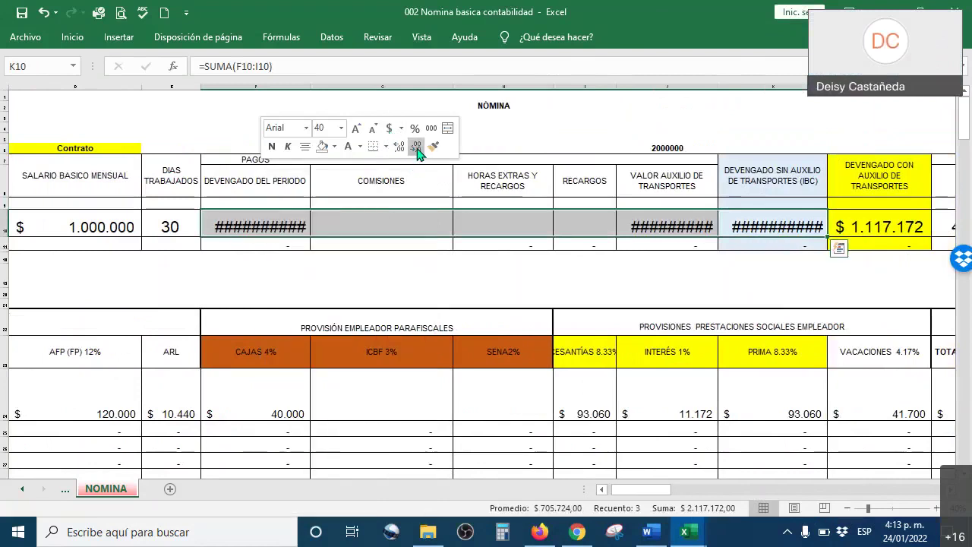
left_click(416, 147)
Step: Narrow the COMISIONES column of the payroll table
left_click(419, 227)
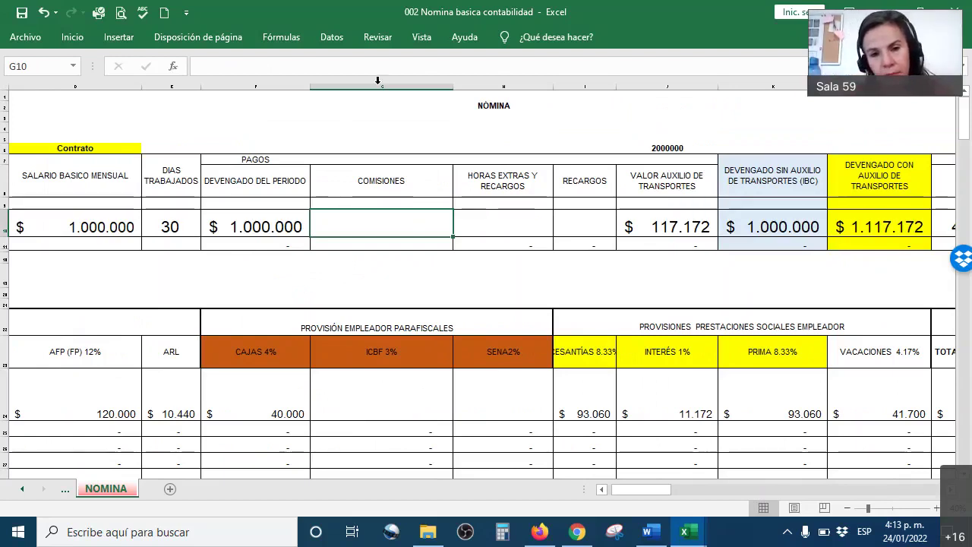
left_click_drag(452, 86, 414, 86)
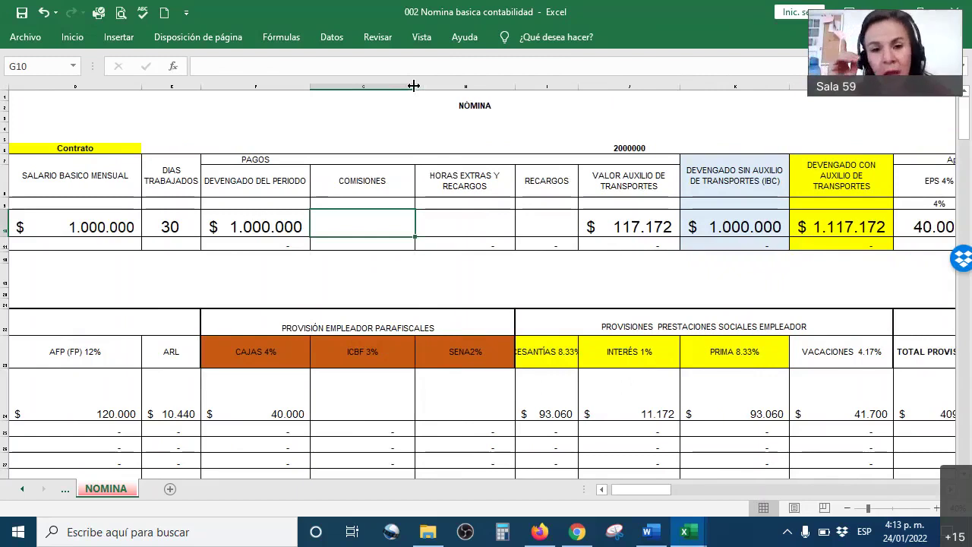
left_click(487, 230)
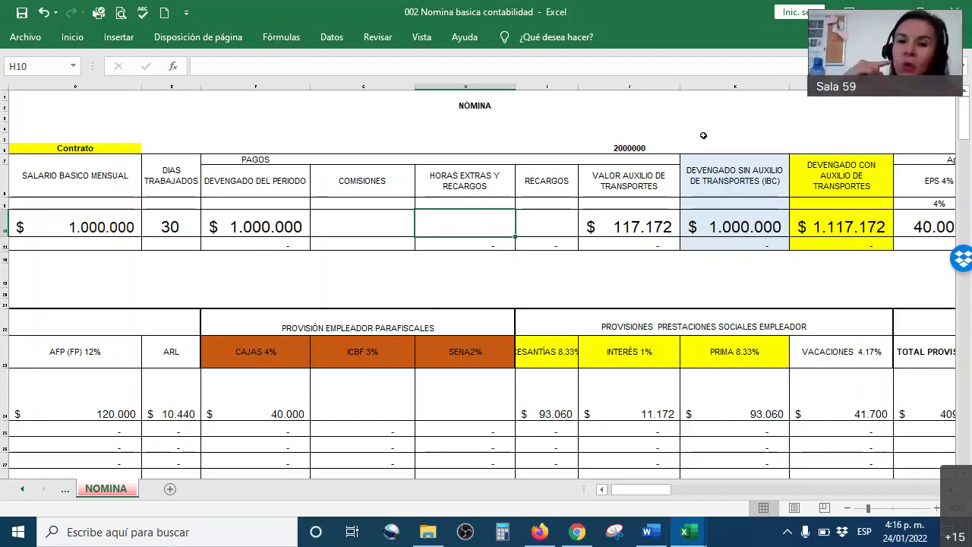
Step: Examine the payroll table's accrued, contribution and deduction columns across to Neto a pagar
key("Right")
key("Right")
key("Right")
key("Right")
key("Right")
key("Right")
key("Right")
key("Right")
key("Right")
key("Right")
key("Right")
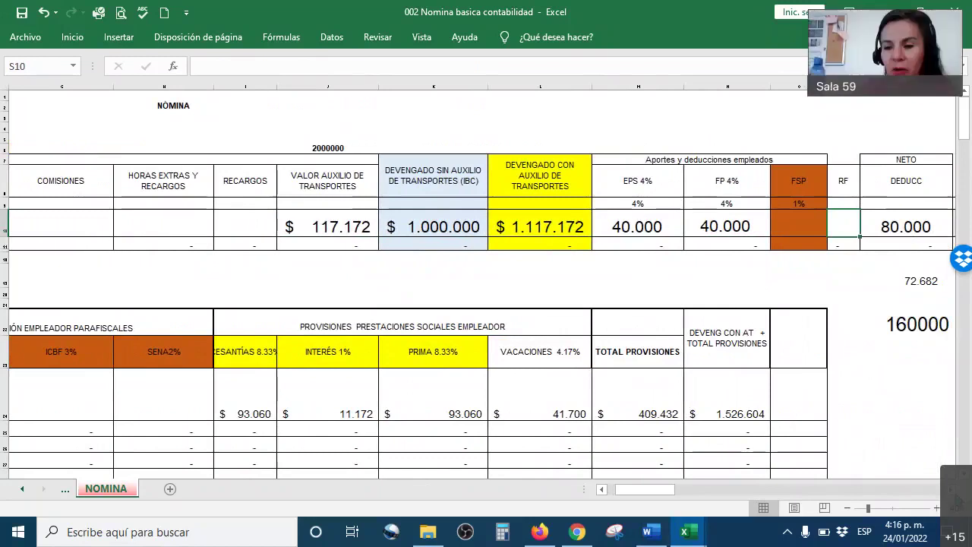
key("Right")
scroll(483, 281, "right", 1)
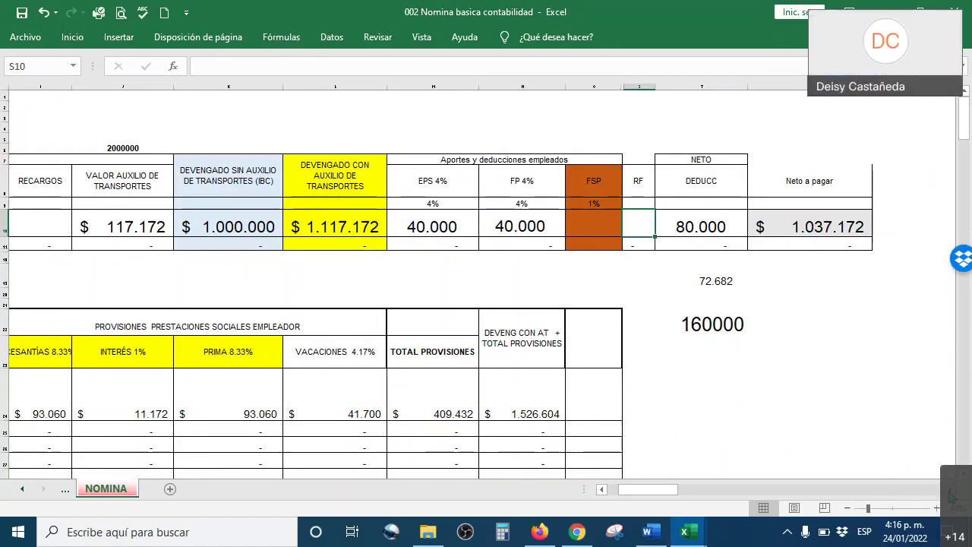
Step: Examine the FSP and RF columns up close and select the employee deductions block from EPS 4% to RF
left_click(584, 228)
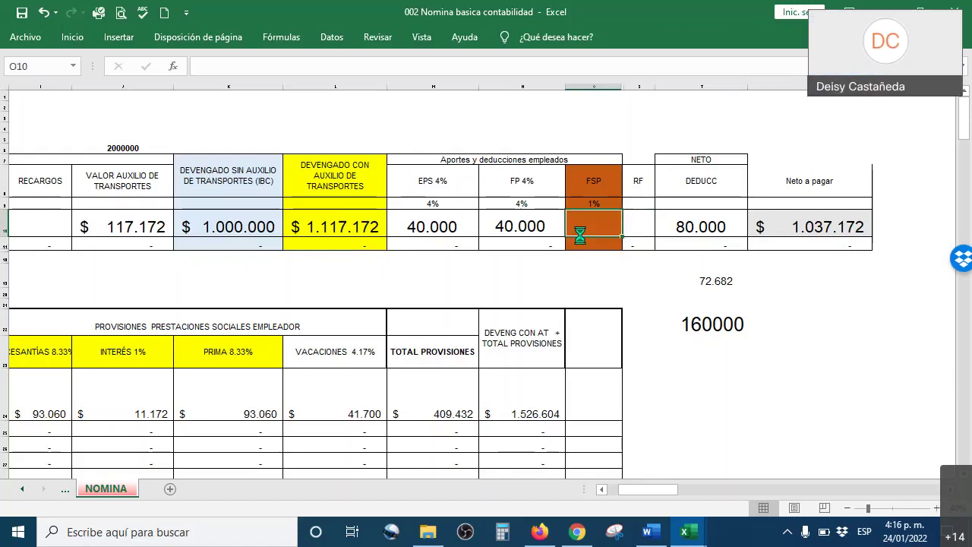
scroll(580, 234, "up", 6)
scroll(580, 234, "up", 1)
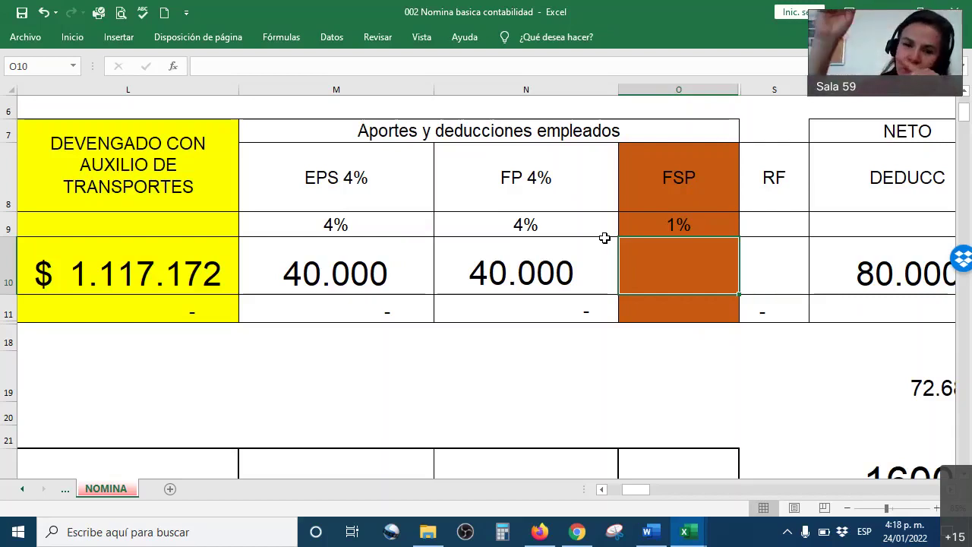
left_click(770, 168)
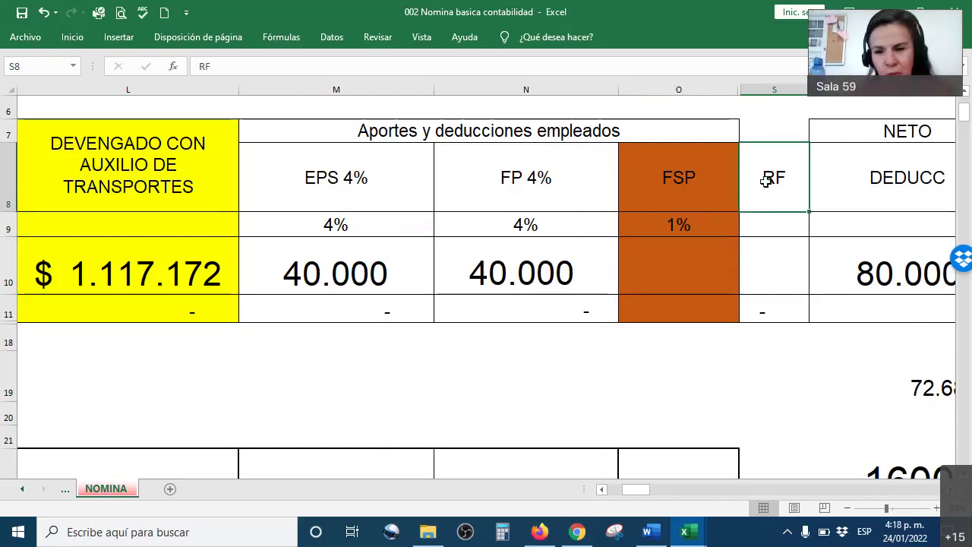
left_click_drag(295, 162, 753, 240)
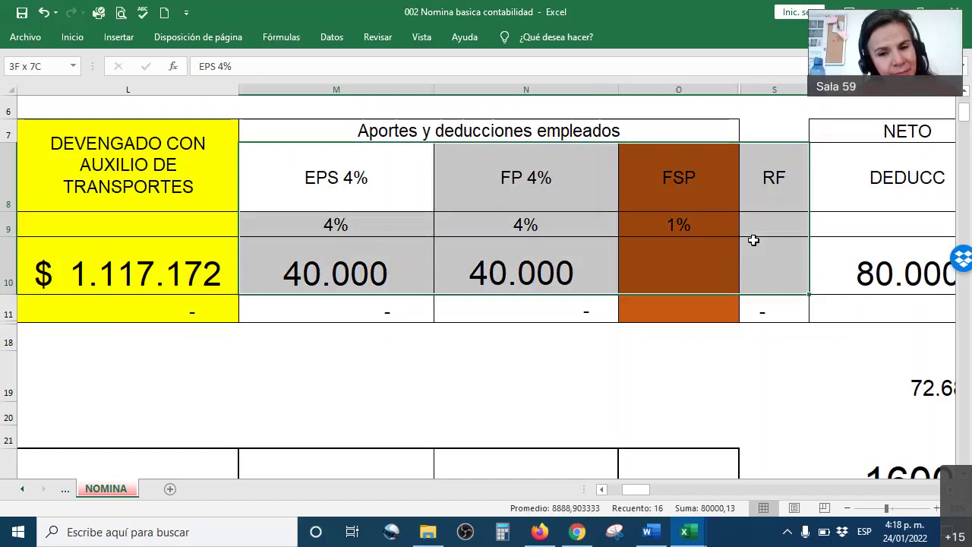
left_click_drag(754, 240, 753, 240)
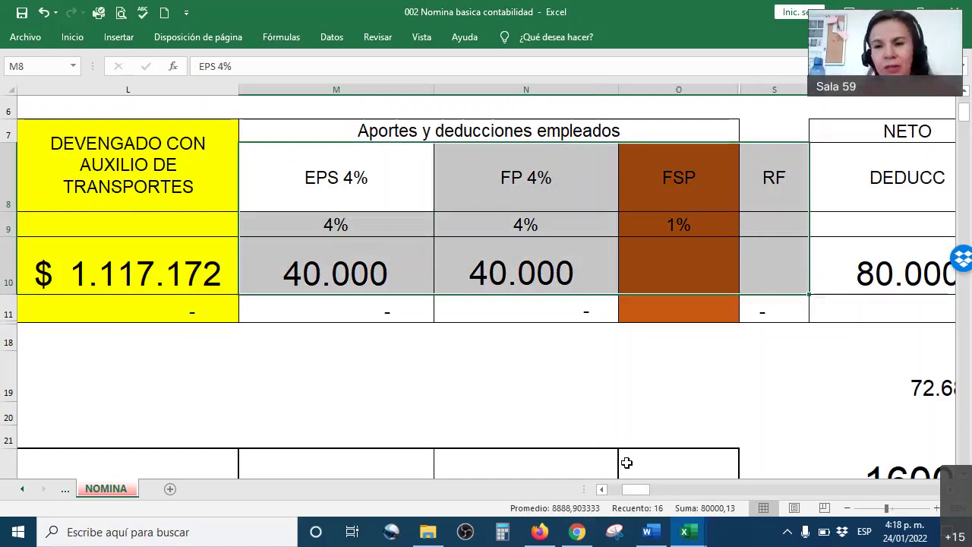
Step: Review the payroll row from the basic monthly salary in D10 across to the Neto a pagar formula in U10
scroll(629, 466, "down", 3)
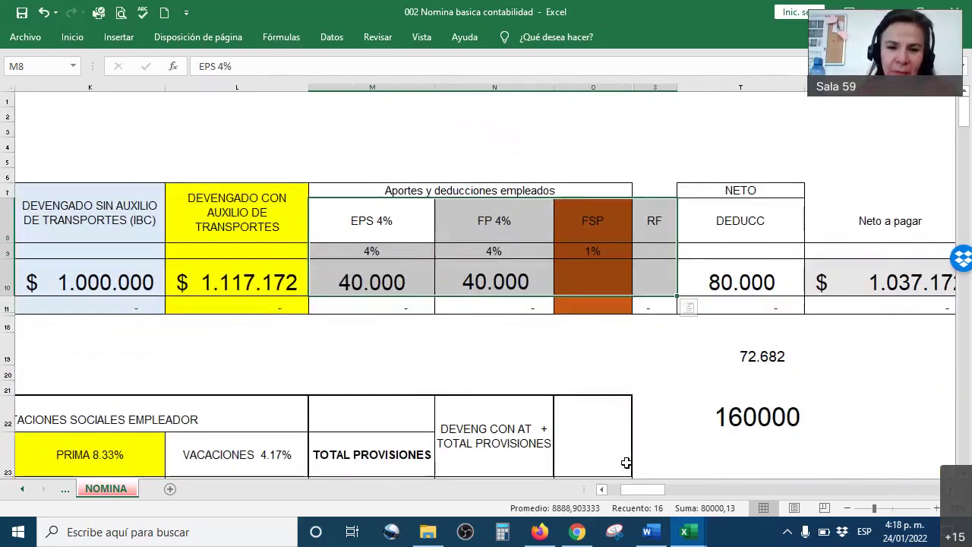
scroll(625, 460, "down", 2)
left_click(600, 491)
left_click(600, 491)
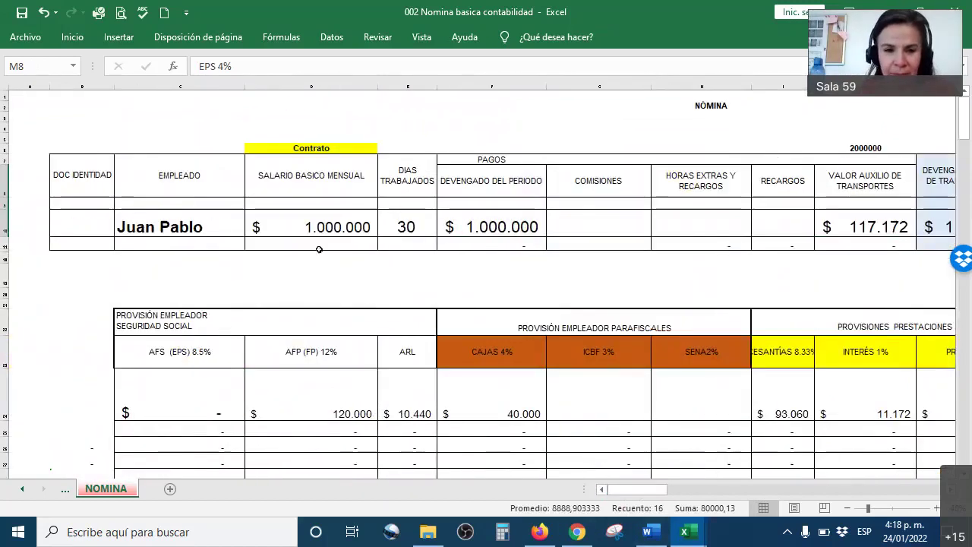
left_click(320, 222)
left_click_drag(651, 490, 627, 469)
scroll(486, 289, "right", 10)
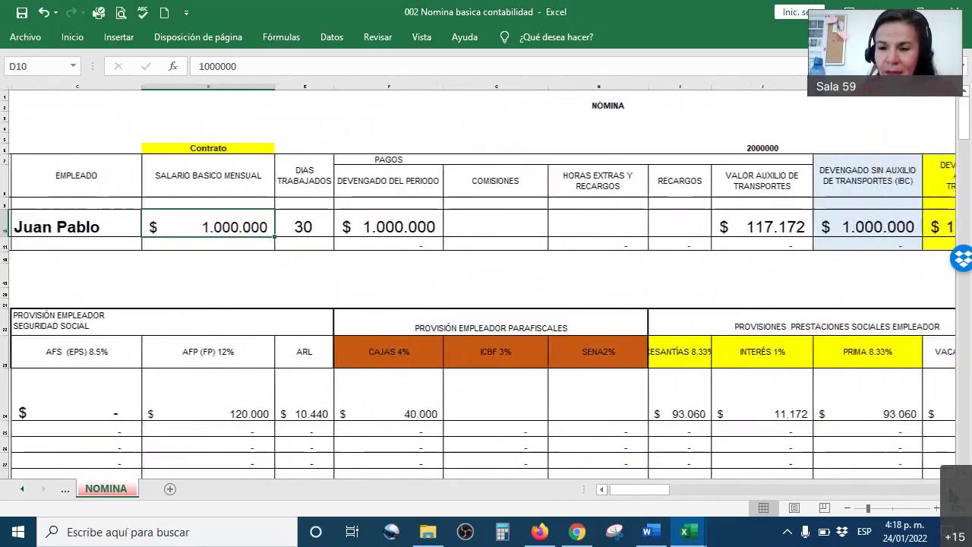
scroll(486, 304, "right", 3)
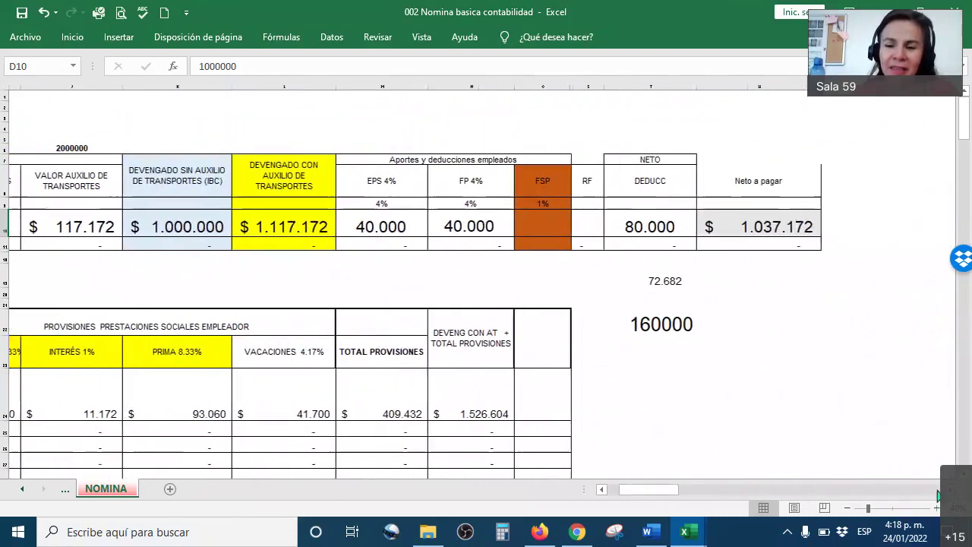
left_click(732, 220)
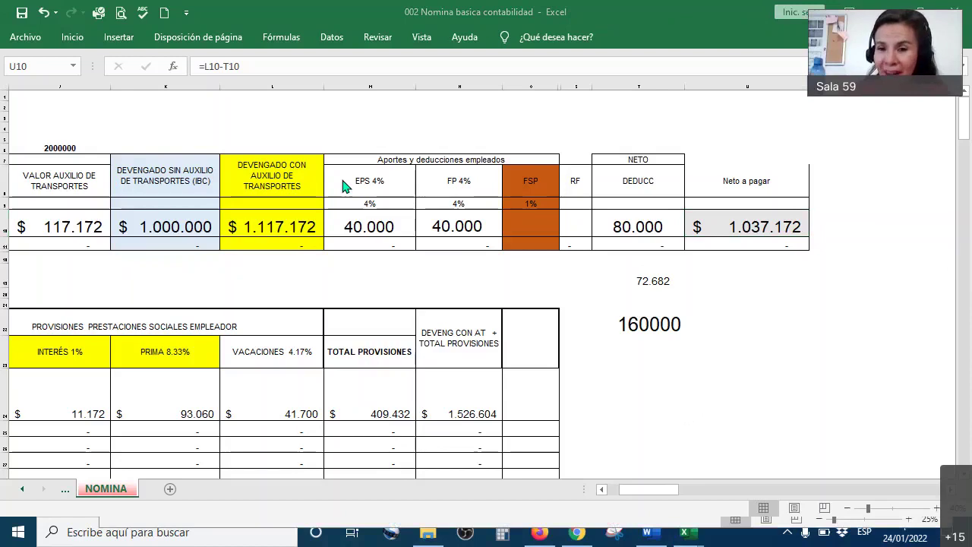
Step: Circle the DEVENGADO CON AUXILIO DE TRANSPORTES amount, check Neto a pagar, and draw an inverted V linking EPS 4% and FP 4%
mouse_move(300, 162)
left_mouse_down()
mouse_move(168, 217)
mouse_move(373, 197)
mouse_move(322, 167)
mouse_move(293, 163)
left_mouse_up()
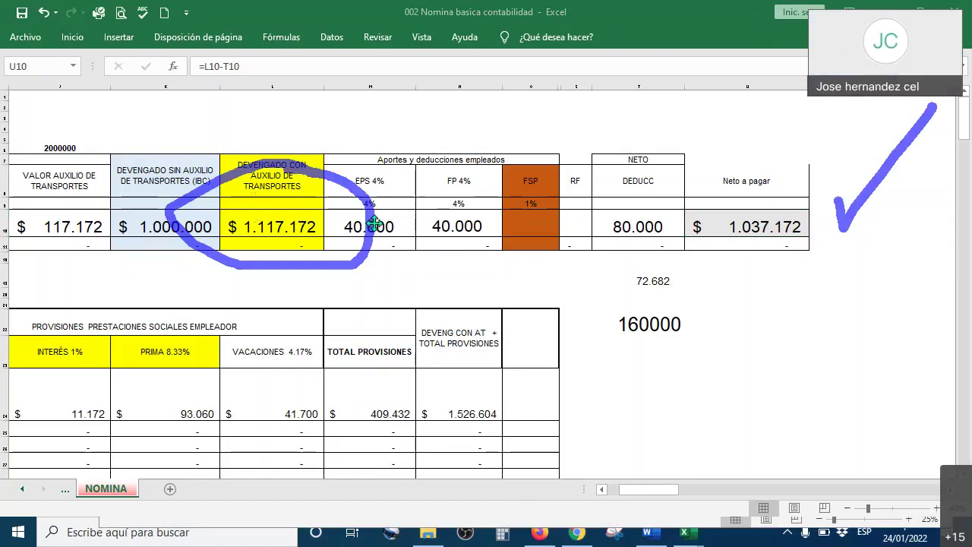
mouse_move(385, 189)
left_mouse_down()
mouse_move(445, 100)
mouse_move(480, 196)
left_mouse_up()
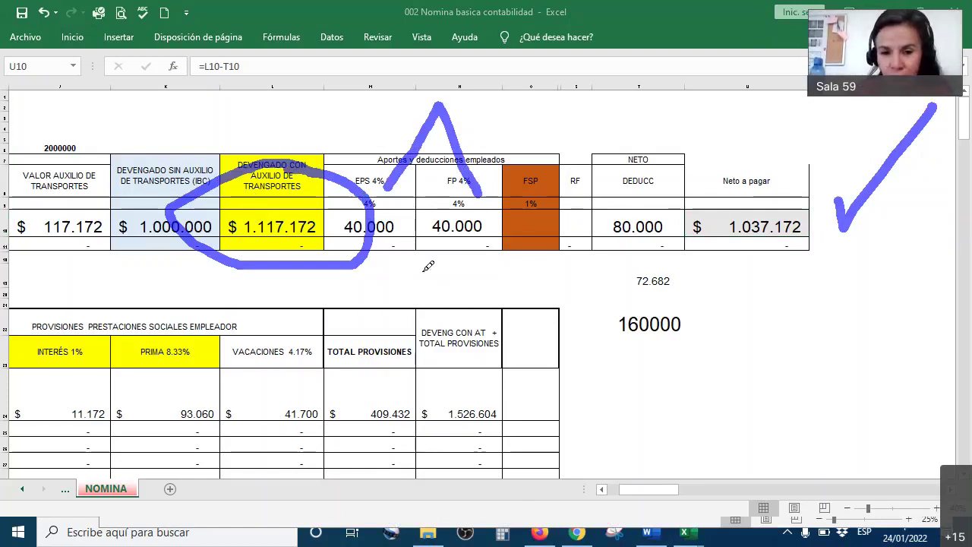
Step: Draw a V under the EPS and FP deductions, then check the DEVENGADO CON AUXILIO DE TRANSPORTES and Neto a pagar columns
left_click_drag(395, 245, 459, 245)
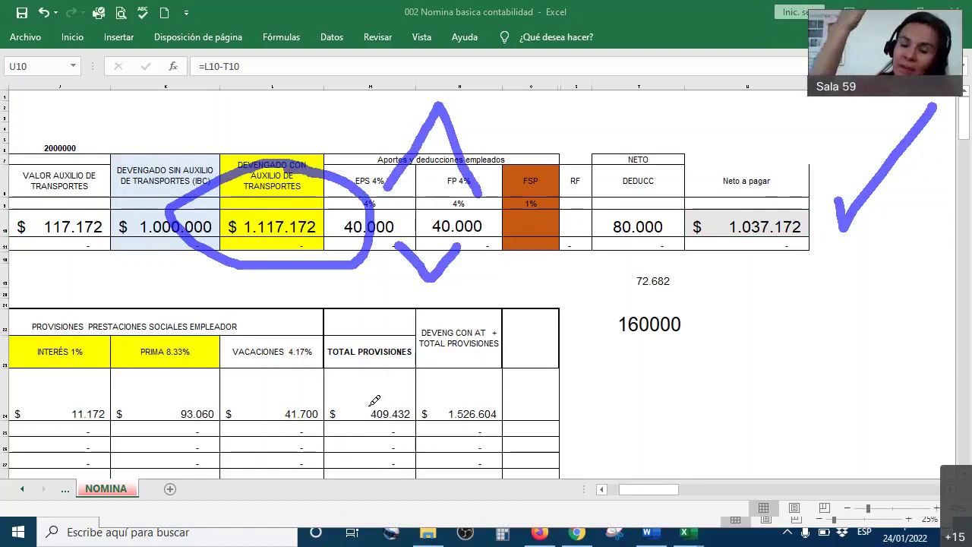
mouse_move(456, 188)
left_mouse_down()
mouse_move(312, 270)
mouse_move(497, 213)
mouse_move(454, 177)
left_mouse_up()
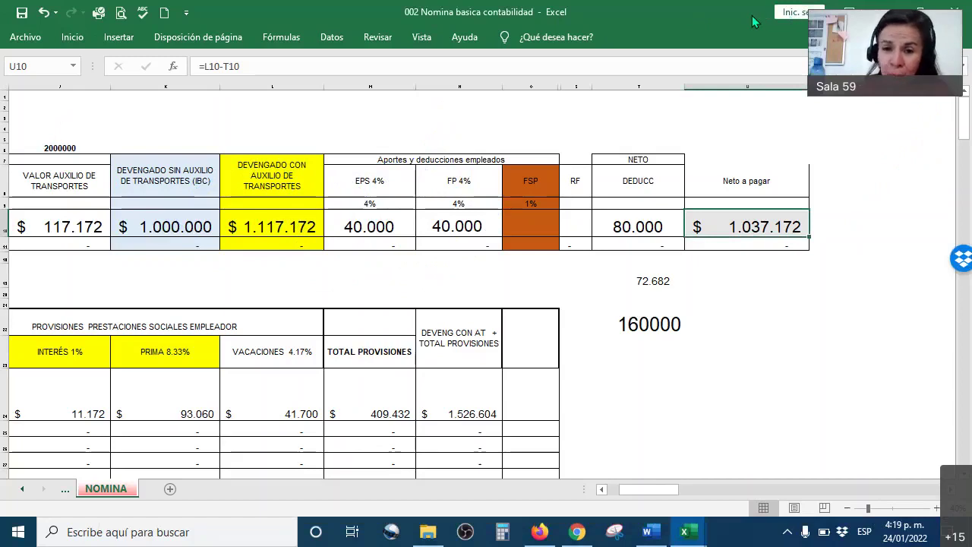
left_click_drag(265, 185, 327, 89)
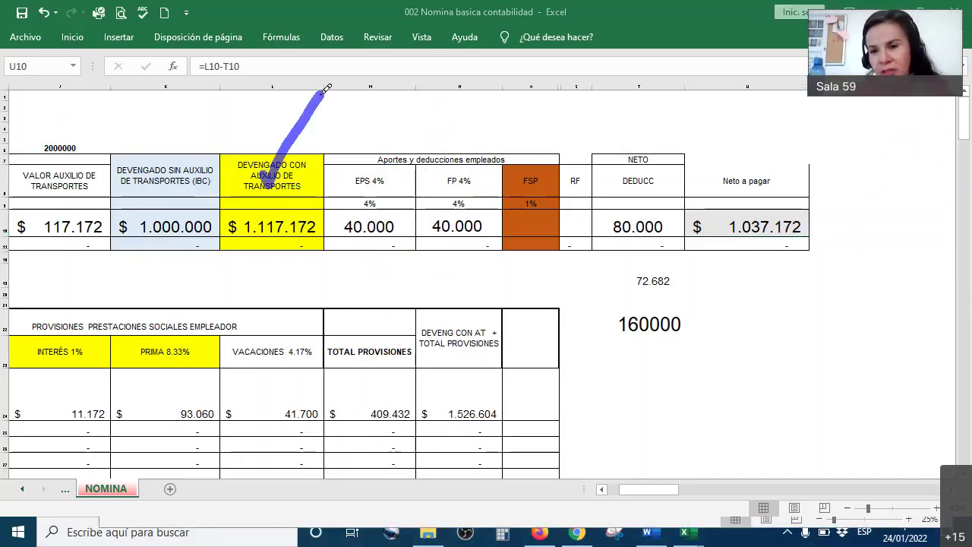
mouse_move(728, 176)
left_mouse_down()
mouse_move(768, 187)
mouse_move(863, 97)
left_mouse_up()
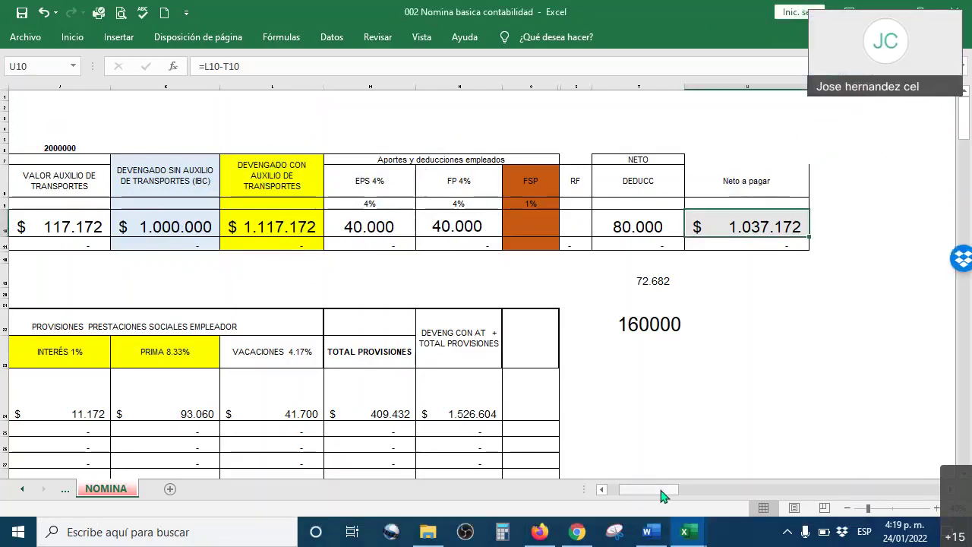
Step: Select the employer provision headings in row 22 from PROVISIÓN EMPLEADOR SEGURIDAD SOCIAL through PROVISIÓN EMPLEADOR PARAFISCALES
scroll(354, 324, "down", 2)
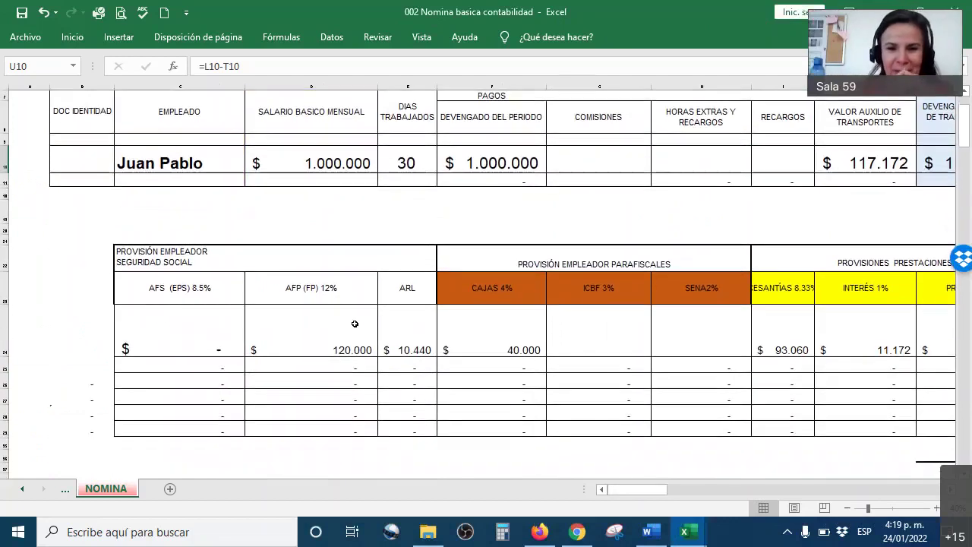
left_click(245, 256)
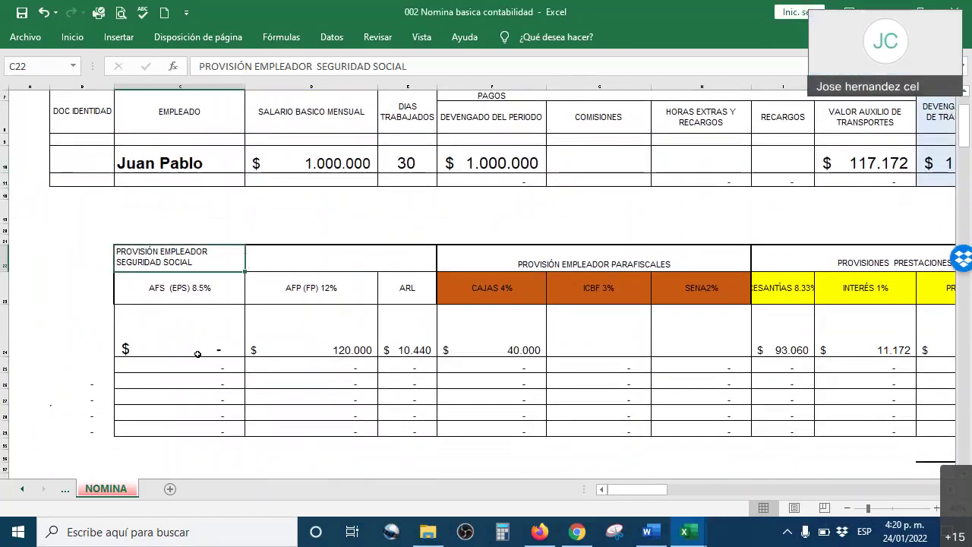
left_click_drag(138, 265, 714, 239)
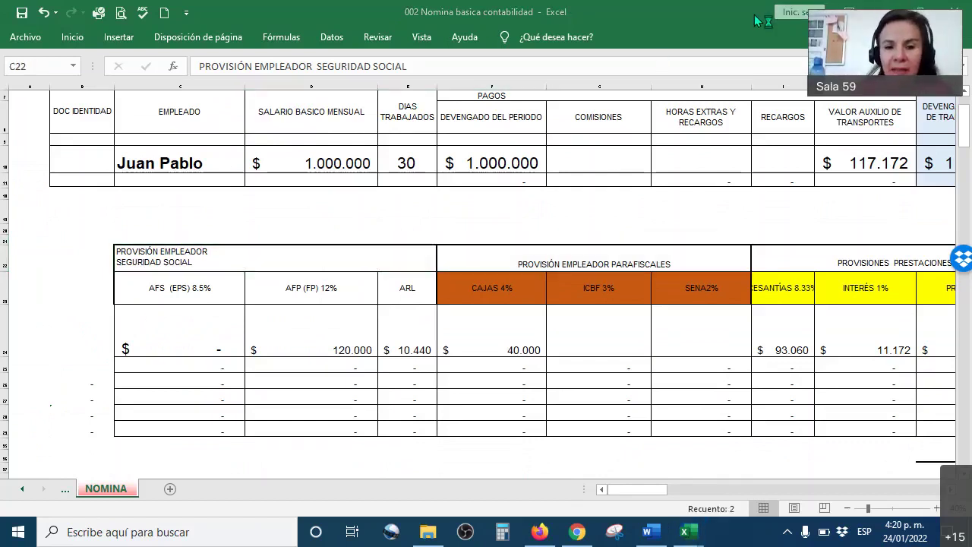
Step: Check each employer column from AFS (EPS) 8.5% to SENA 2% in blue, bracketing all six above and the parafiscales below
left_click_drag(149, 316, 222, 278)
mouse_move(282, 316)
left_mouse_down()
mouse_move(316, 334)
mouse_move(340, 263)
left_mouse_up()
mouse_move(406, 313)
left_mouse_down()
mouse_move(413, 329)
mouse_move(437, 266)
left_mouse_up()
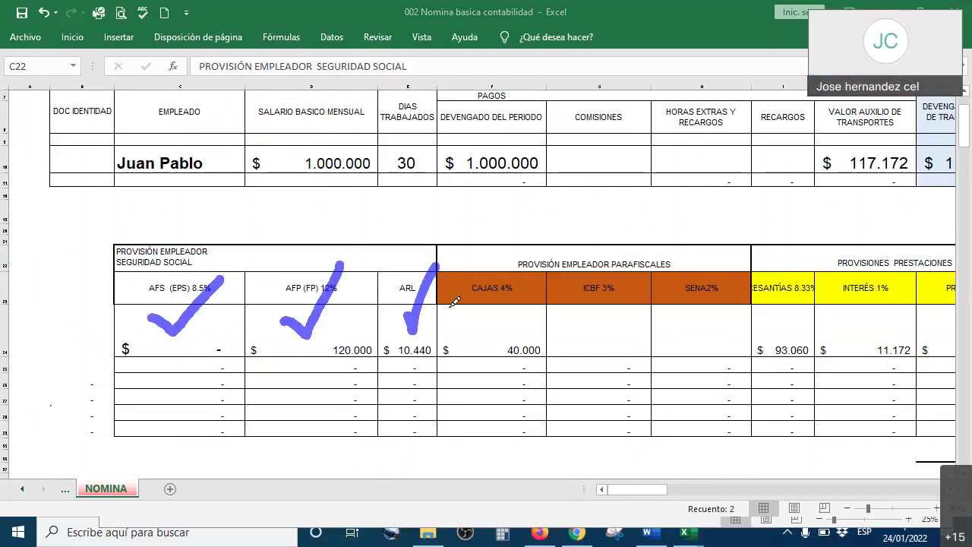
mouse_move(479, 323)
left_mouse_down()
mouse_move(492, 325)
mouse_move(568, 247)
left_mouse_up()
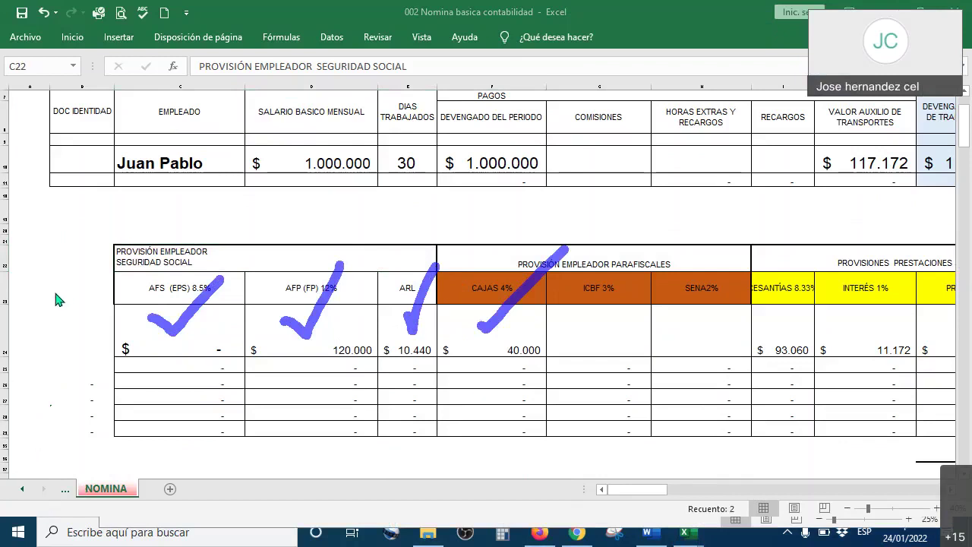
mouse_move(586, 323)
left_mouse_down()
mouse_move(632, 296)
mouse_move(693, 326)
mouse_move(710, 279)
left_mouse_up()
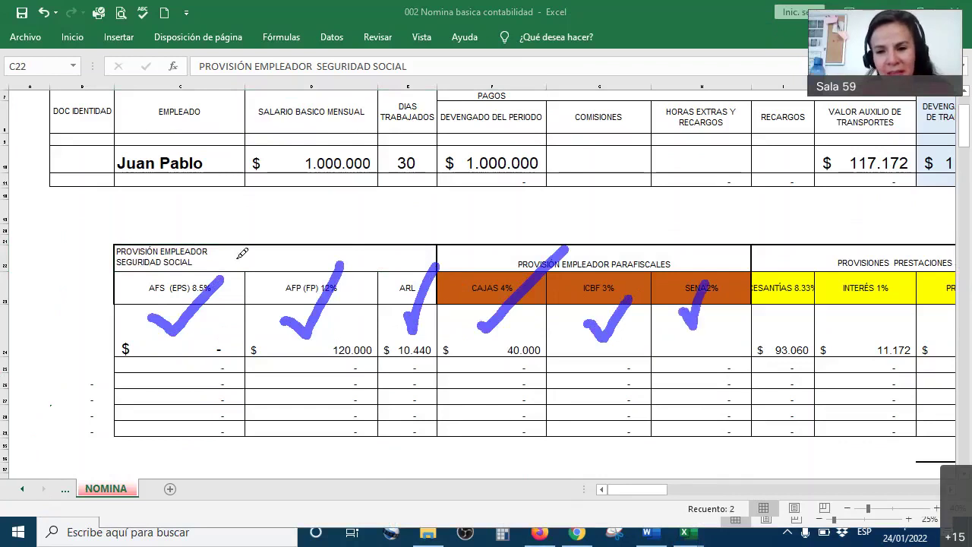
mouse_move(109, 257)
left_mouse_down()
mouse_move(104, 218)
mouse_move(614, 199)
mouse_move(756, 199)
mouse_move(757, 253)
left_mouse_up()
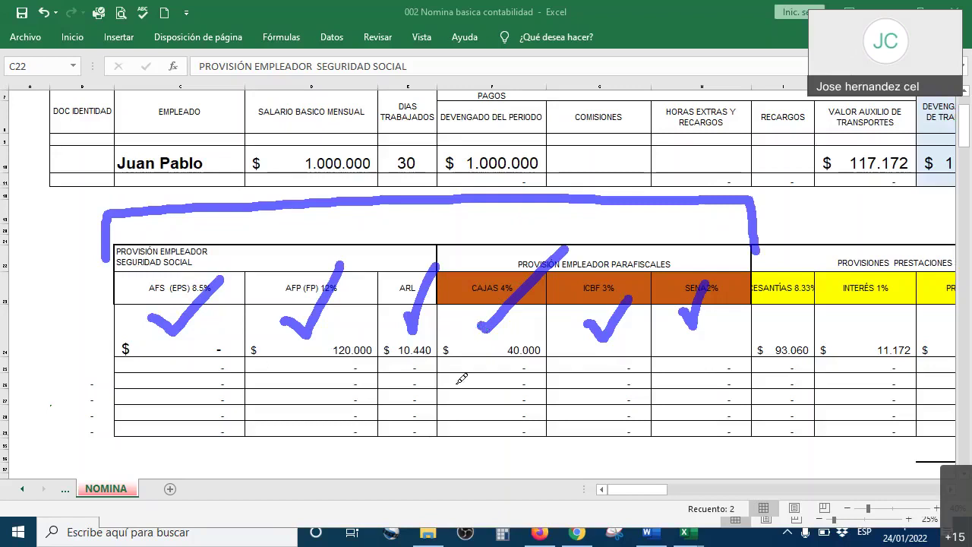
mouse_move(461, 371)
left_mouse_down()
mouse_move(749, 391)
mouse_move(743, 351)
left_mouse_up()
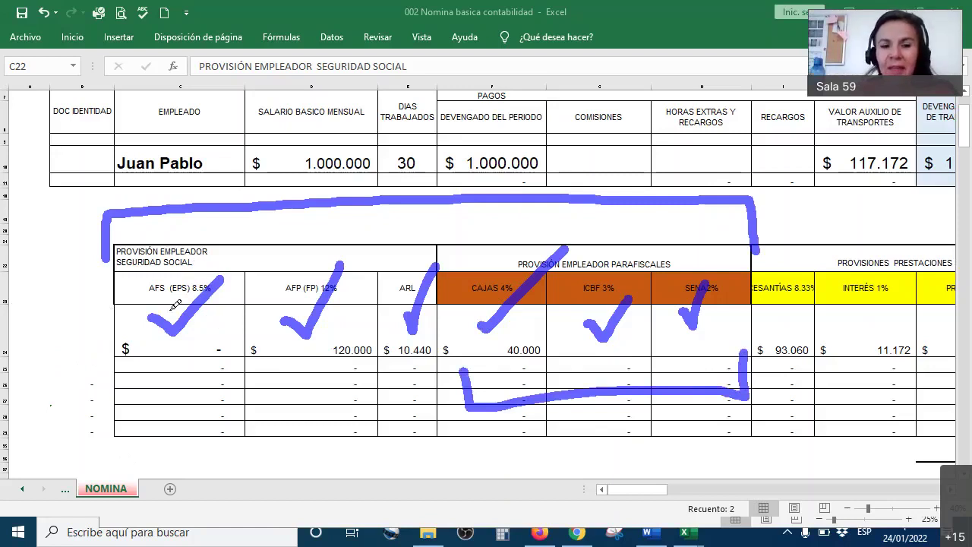
Step: Add red check marks over the column headings from AFS (EPS) 8.5% to SENA 2%
left_click_drag(159, 266, 210, 229)
left_click_drag(279, 266, 335, 230)
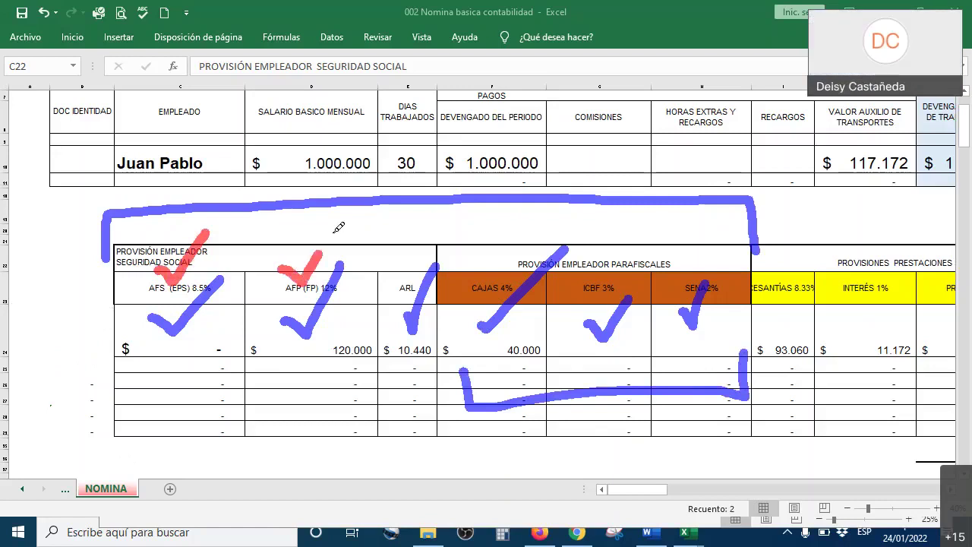
mouse_move(401, 265)
left_mouse_down()
mouse_move(448, 223)
mouse_move(540, 226)
left_mouse_up()
mouse_move(581, 264)
left_mouse_down()
mouse_move(590, 281)
mouse_move(617, 237)
left_mouse_up()
mouse_move(681, 242)
left_mouse_down()
mouse_move(694, 258)
mouse_move(724, 204)
left_mouse_up()
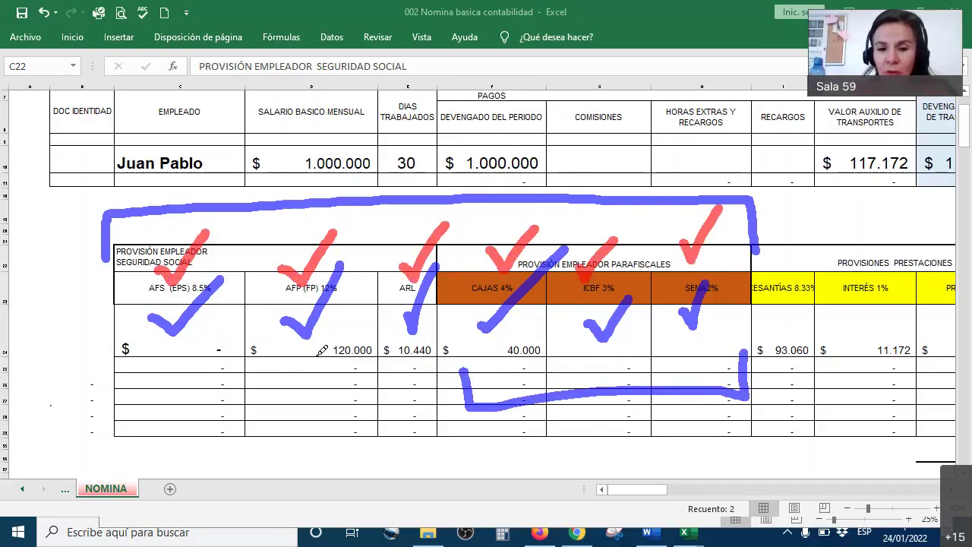
Step: Add red check marks over the value rows of the six social security and parafiscales columns, and clear all annotations
left_click_drag(303, 346, 348, 327)
left_click_drag(412, 373, 480, 307)
mouse_move(499, 356)
left_mouse_down()
mouse_move(509, 377)
mouse_move(526, 342)
left_mouse_up()
mouse_move(155, 398)
left_mouse_down()
mouse_move(165, 456)
mouse_move(213, 385)
left_mouse_up()
mouse_move(579, 421)
left_mouse_down()
mouse_move(598, 441)
mouse_move(639, 401)
left_mouse_up()
left_click_drag(711, 422, 762, 384)
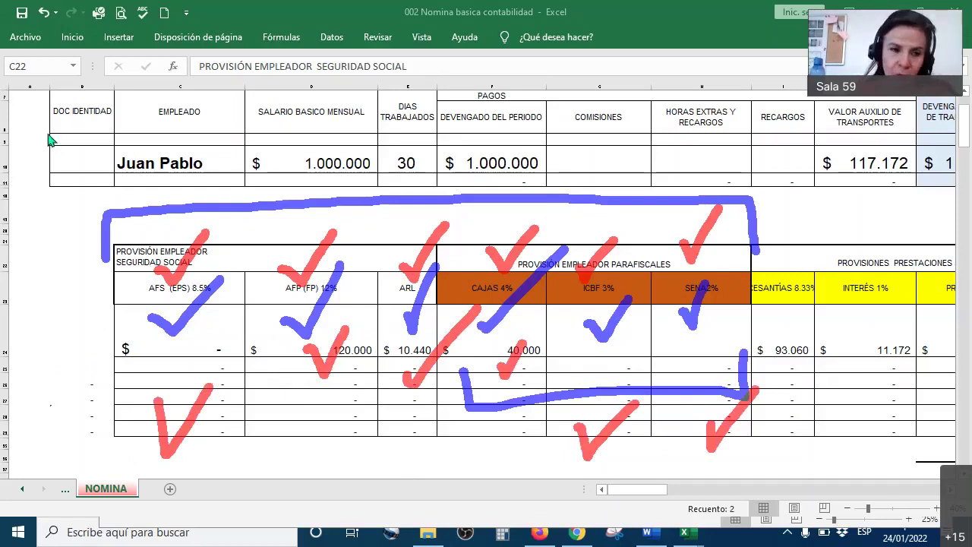
key("Escape")
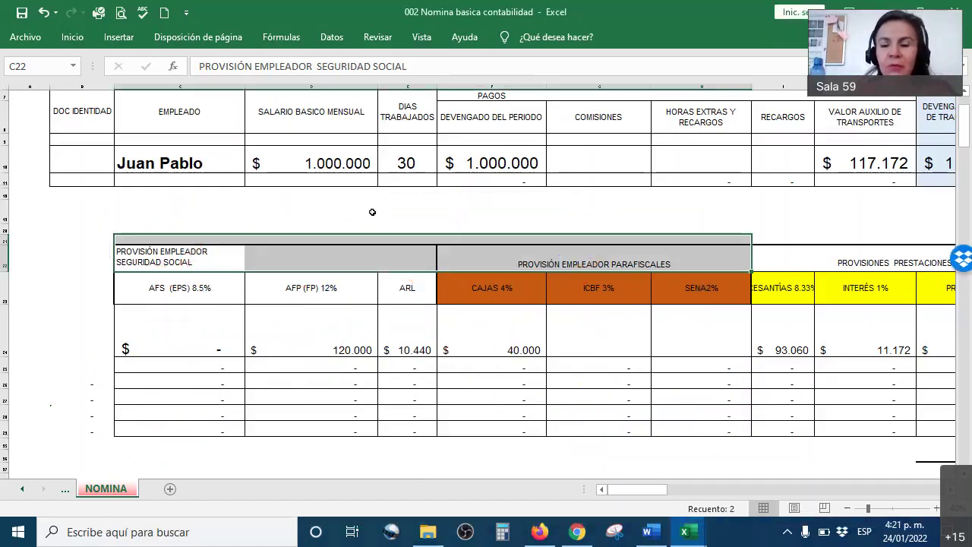
Step: Review the employer provisions in row 24 across to the TOTAL PROVISIONES formula in M24
left_click(538, 249)
left_click(798, 312)
key("Right")
key("Right")
key("Right")
key("Right")
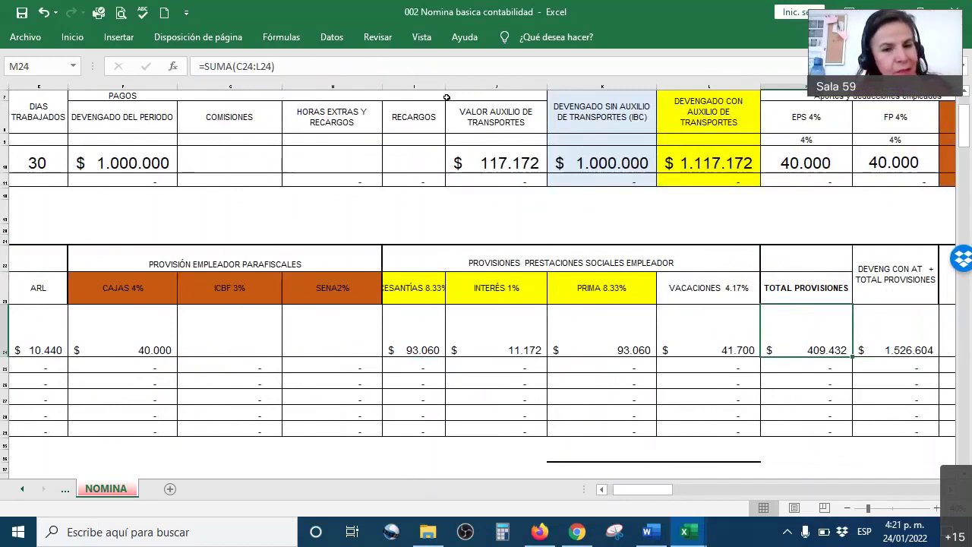
Step: Widen column I to fit the CESANTÍAS 8.33% heading, and select the PROVISIONES PRESTACIONES SOCIALES EMPLEADOR and VACACIONES headings
left_click_drag(446, 83, 467, 85)
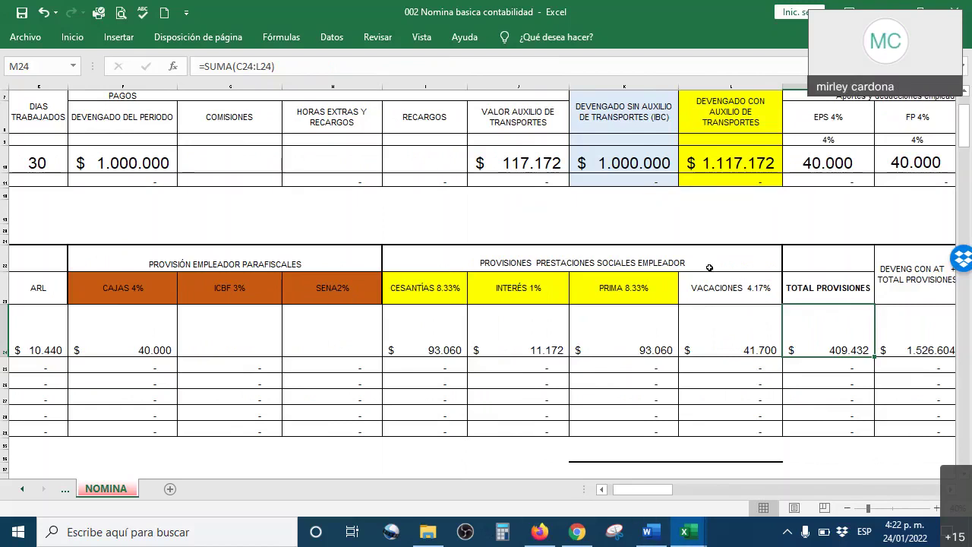
left_click(526, 260)
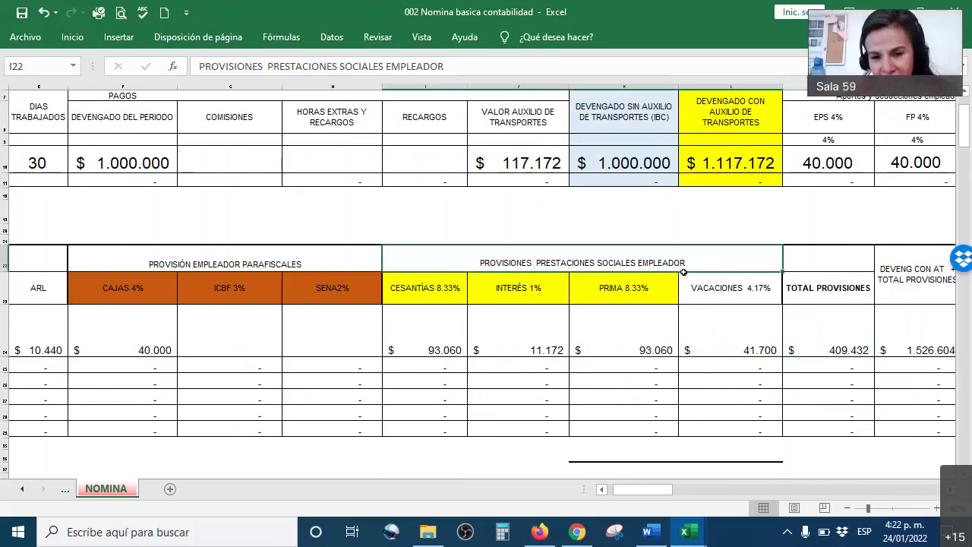
left_click(739, 295)
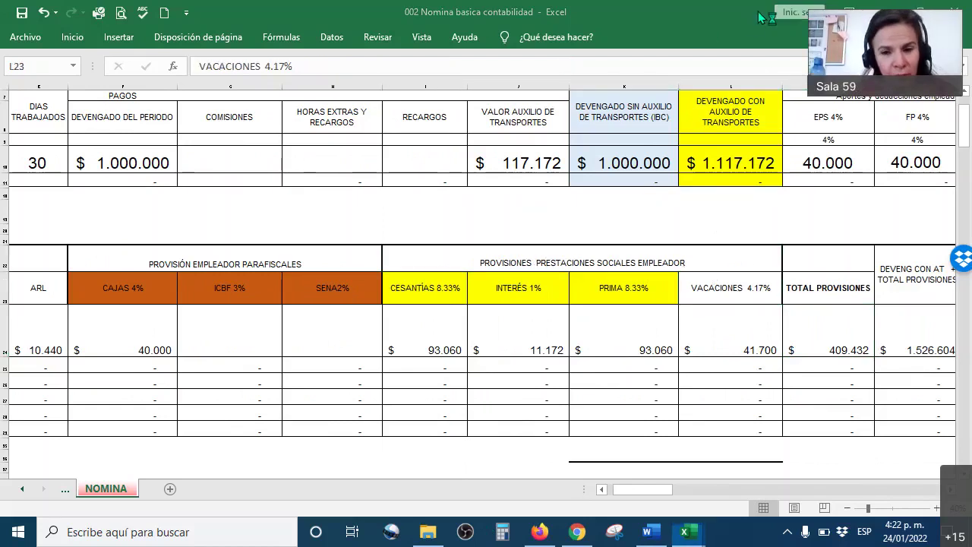
Step: Bracket the PROVISIONES PRESTACIONES SOCIALES group in red, check CESANTÍAS, INTERÉS, PRIMA and VACACIONES, and clear the annotations
mouse_move(383, 253)
left_mouse_down()
mouse_move(458, 221)
mouse_move(778, 232)
mouse_move(782, 260)
left_mouse_up()
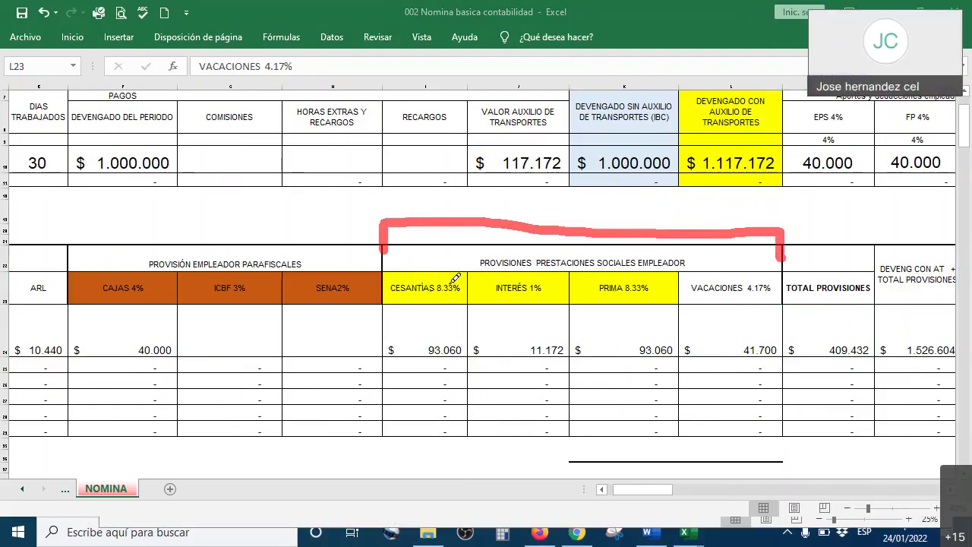
left_click_drag(409, 293, 454, 240)
left_click_drag(515, 296, 553, 264)
left_click_drag(602, 293, 643, 256)
mouse_move(712, 281)
left_mouse_down()
mouse_move(718, 294)
mouse_move(773, 223)
left_mouse_up()
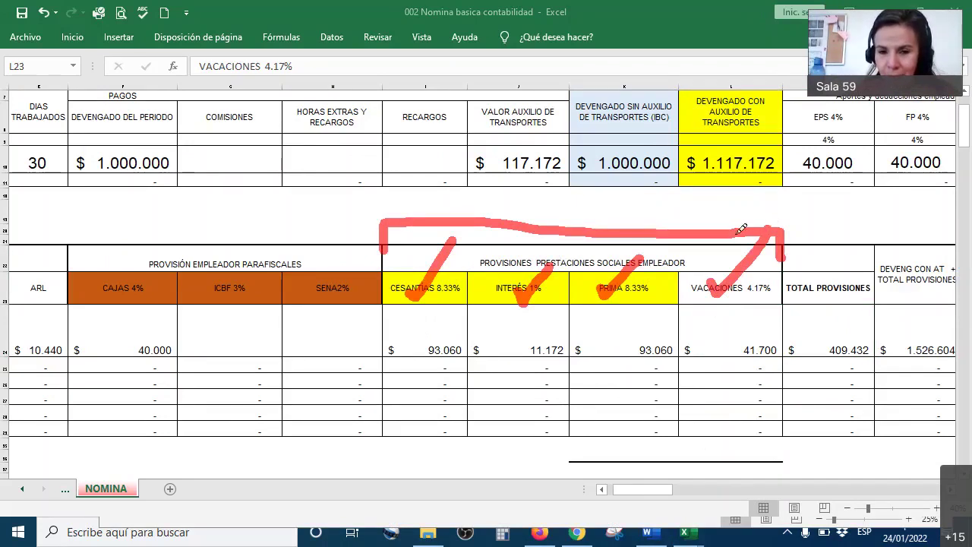
key("Escape")
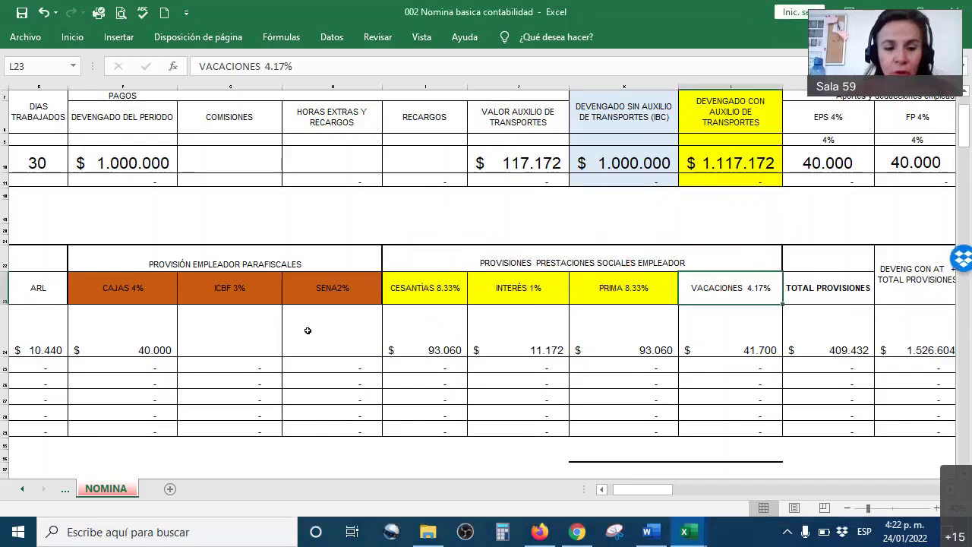
Step: Bracket the whole row of employer provision headings from PROVISIÓN EMPLEADOR SEGURIDAD SOCIAL through TOTAL PROVISIONES
scroll(308, 330, "down", 3, "ctrl")
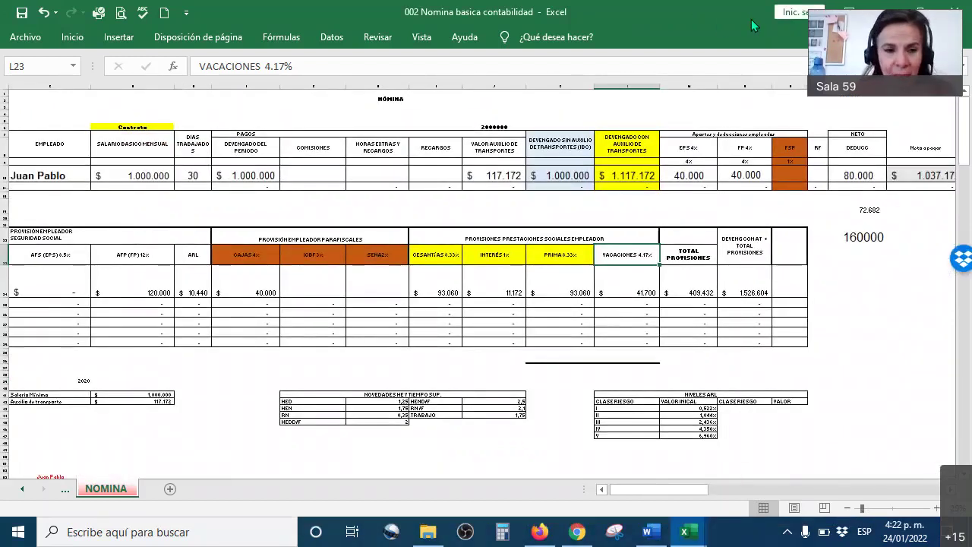
key("ctrl+2")
mouse_move(9, 226)
left_mouse_down()
mouse_move(11, 205)
mouse_move(262, 207)
left_mouse_up()
mouse_move(341, 206)
left_mouse_down()
mouse_move(718, 204)
mouse_move(716, 228)
left_mouse_up()
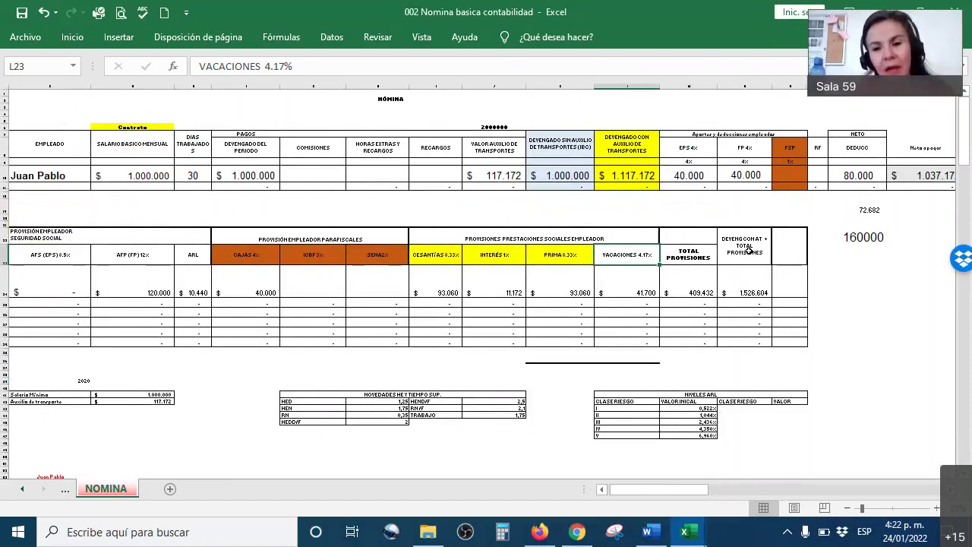
Step: Examine the TOTAL PROVISIONES amount in M24 together with the accrued, deduction and Neto a pagar amounts in row 10
scroll(741, 251, "up", 5)
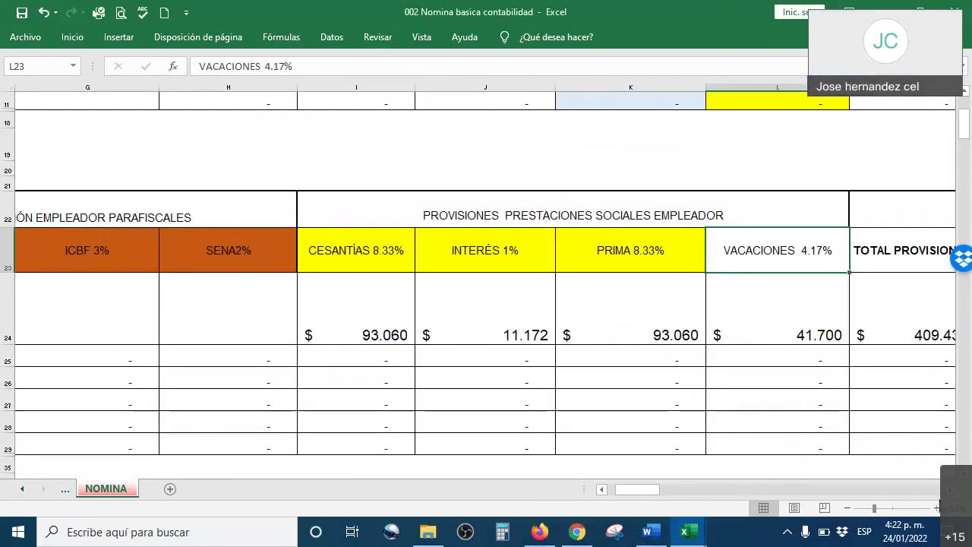
scroll(950, 494, "right", 2)
scroll(626, 334, "right", 1)
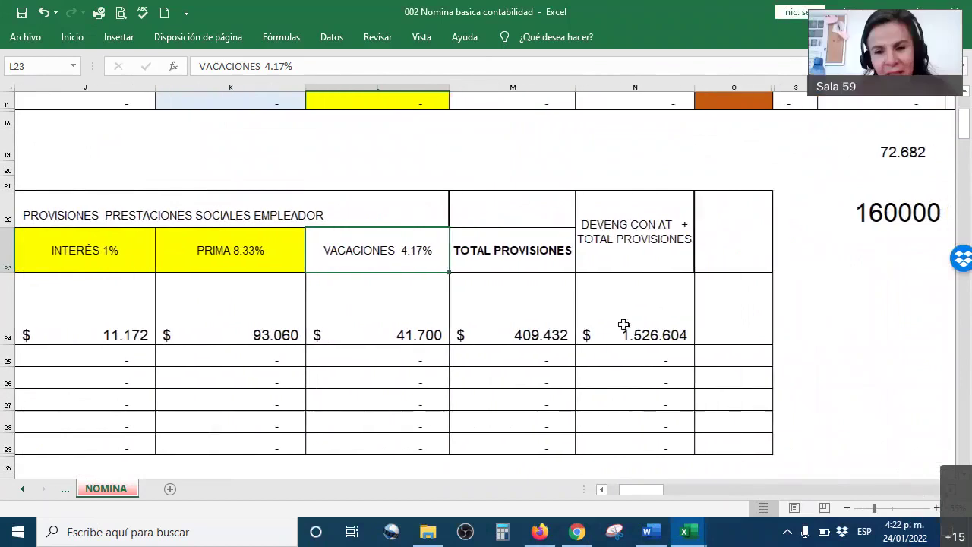
left_click(523, 293)
left_click_drag(531, 376, 544, 360)
scroll(547, 343, "up", 3)
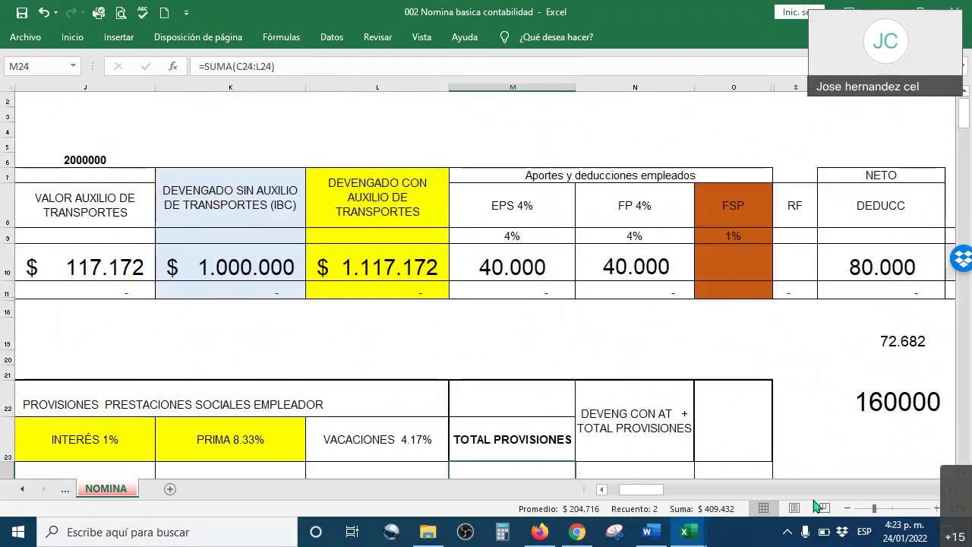
scroll(758, 424, "right", 4)
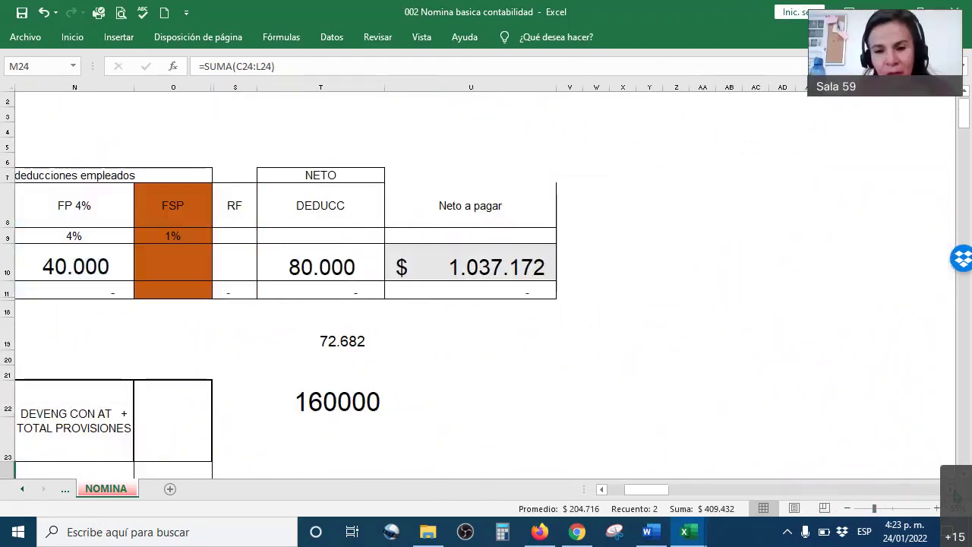
scroll(755, 422, "left", 5)
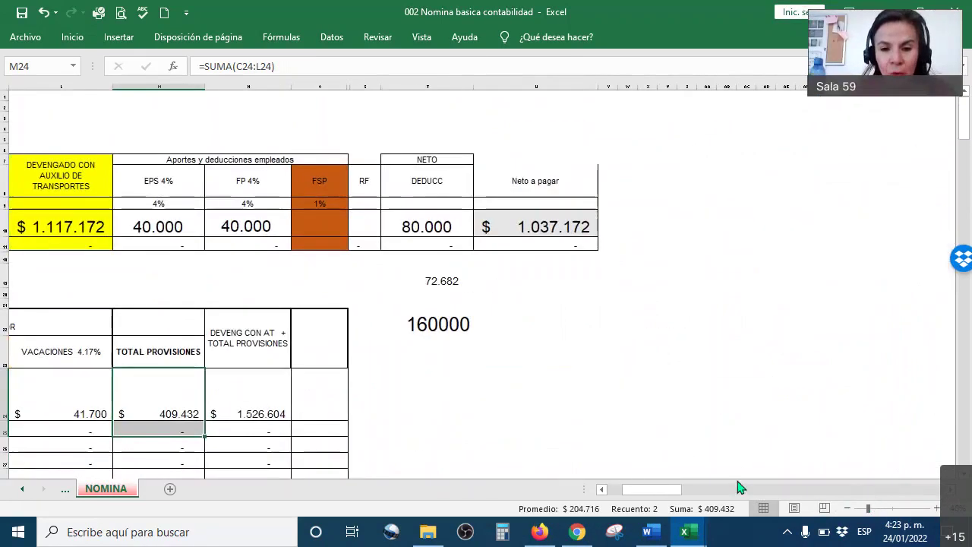
left_click_drag(669, 490, 645, 496)
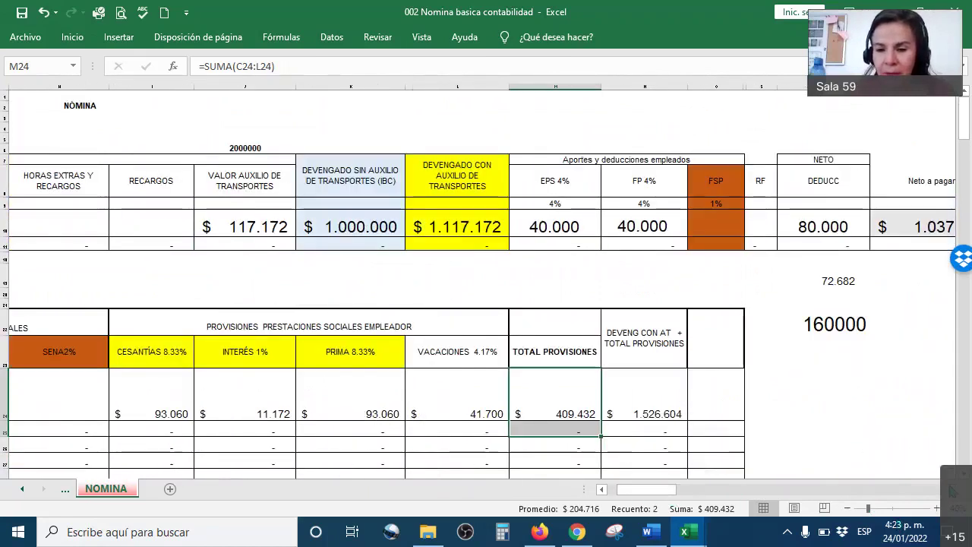
scroll(486, 282, "right", 1)
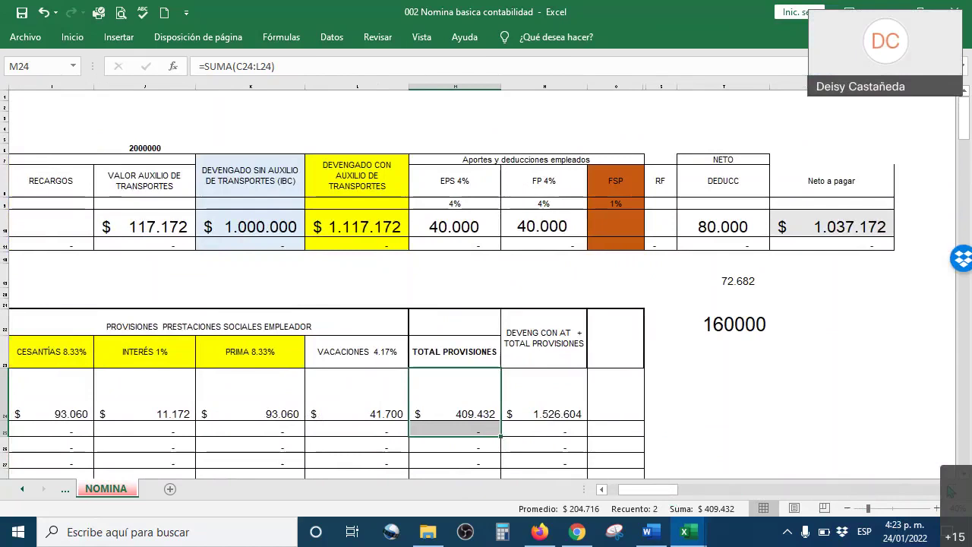
Step: Enlarge the font of the DEVENG CON AT + TOTAL PROVISIONES amount in N24 to 36
left_click(549, 411)
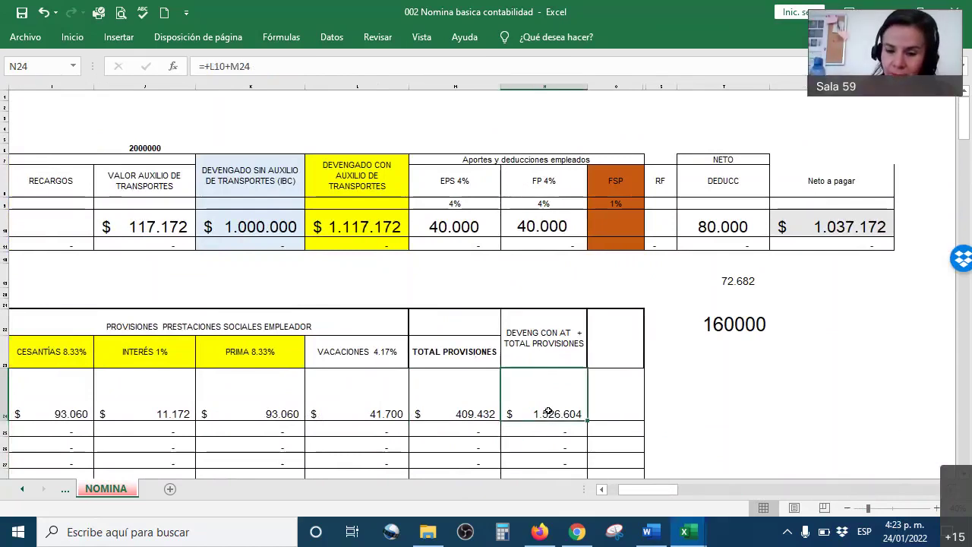
right_click(548, 411)
left_click(645, 433)
left_click(644, 434)
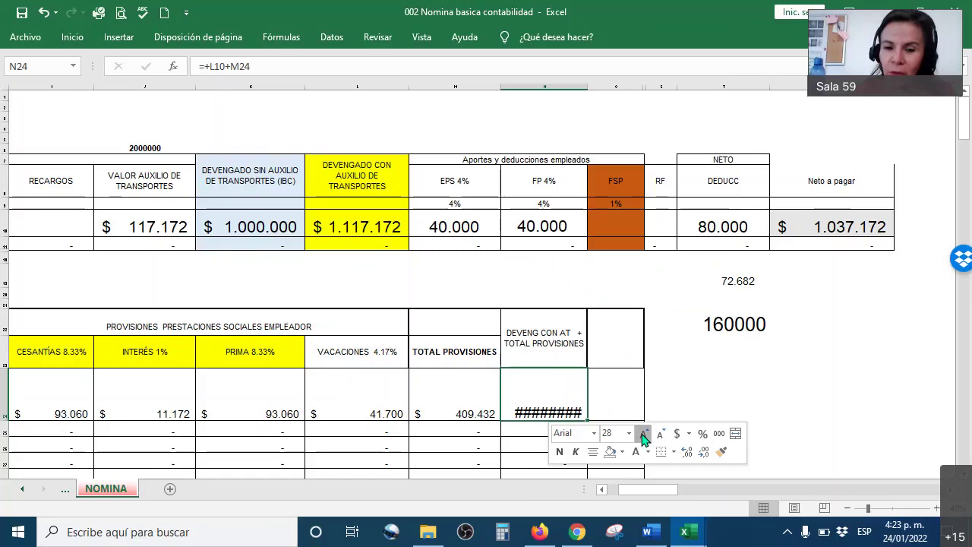
left_click(644, 434)
left_click(660, 434)
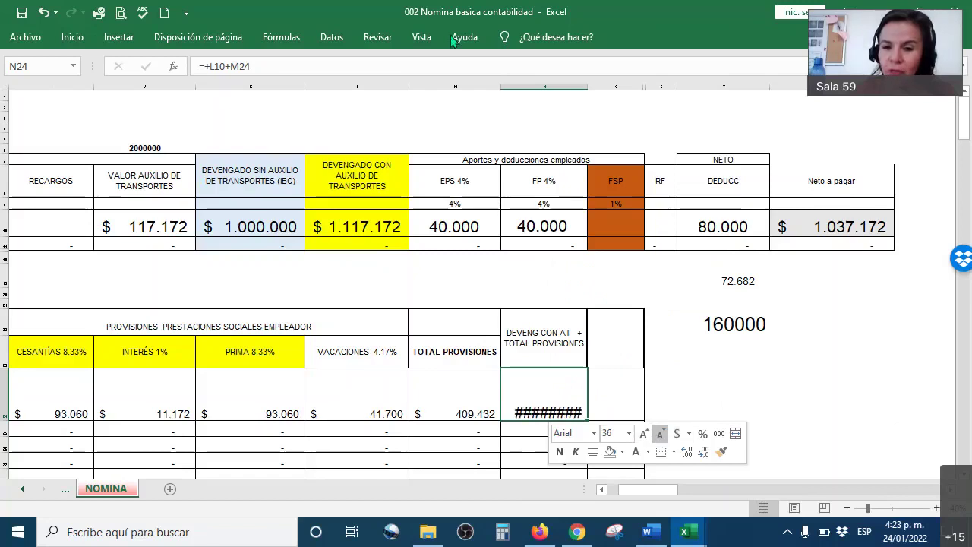
Step: Widen column N to fit the amount in N24, and examine the CESANTÍAS, INTERÉS, PRIMA and VACACIONES provisions alongside the IBC amount in K10
left_click_drag(587, 87, 625, 86)
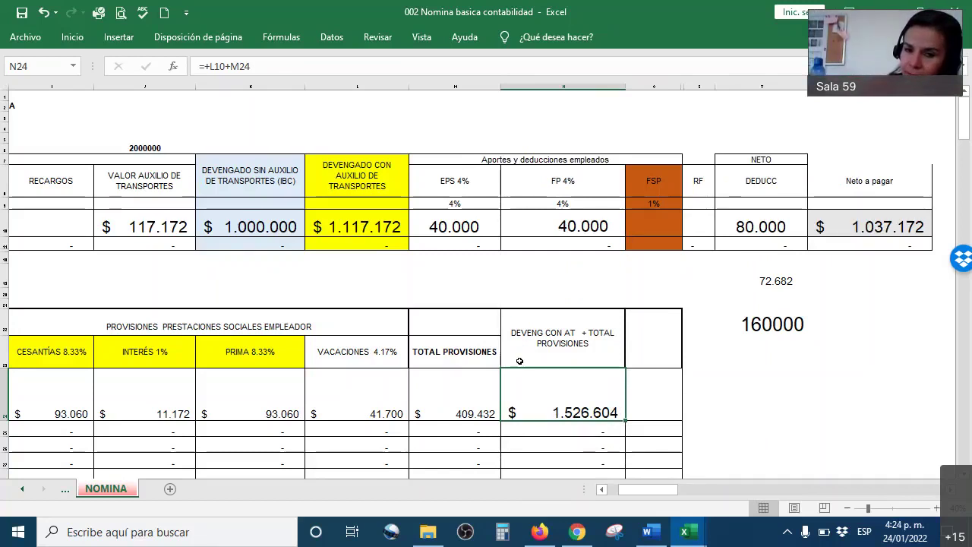
left_click_drag(90, 414, 267, 416)
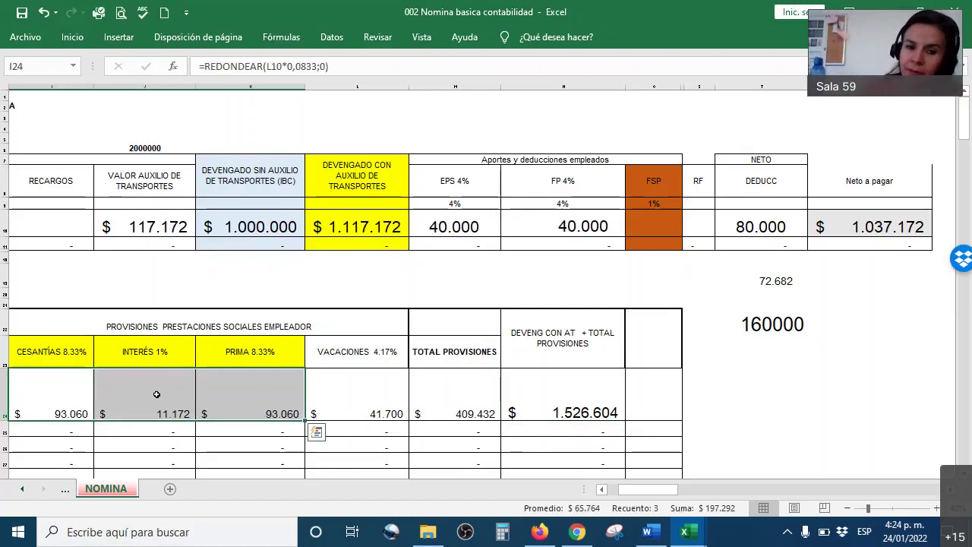
left_click_drag(375, 406, 265, 388)
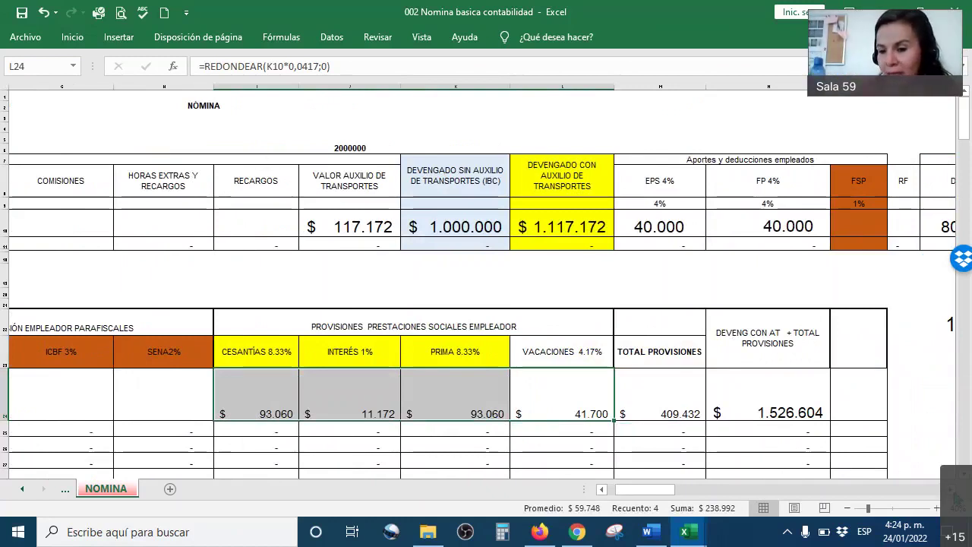
scroll(486, 289, "right", 1)
scroll(486, 288, "right", 1)
left_click(237, 224)
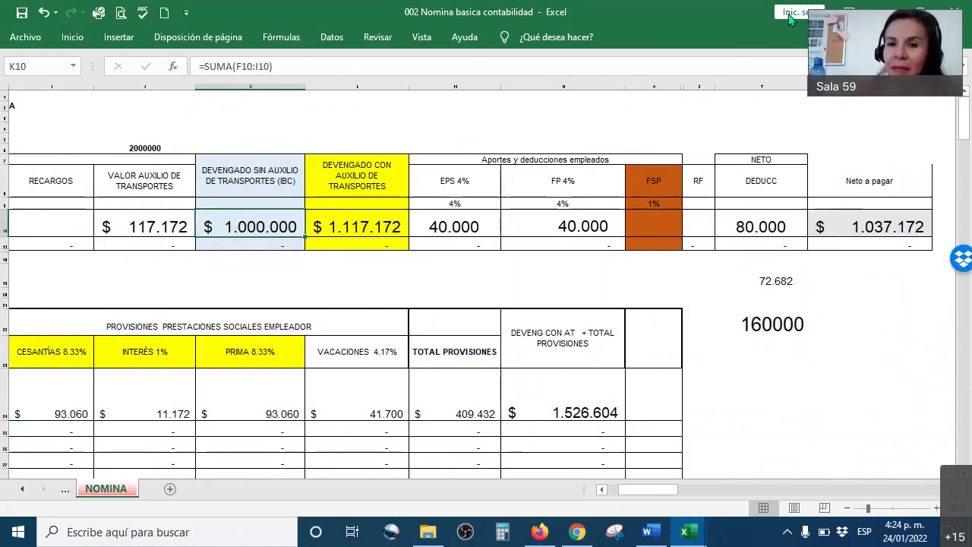
Step: Circle the DEVENG CON AT + TOTAL PROVISIONES amount in N24 in red, and clear the annotation
key("ctrl+2")
mouse_move(630, 380)
left_mouse_down()
mouse_move(524, 402)
mouse_move(608, 441)
mouse_move(655, 417)
mouse_move(629, 371)
left_mouse_up()
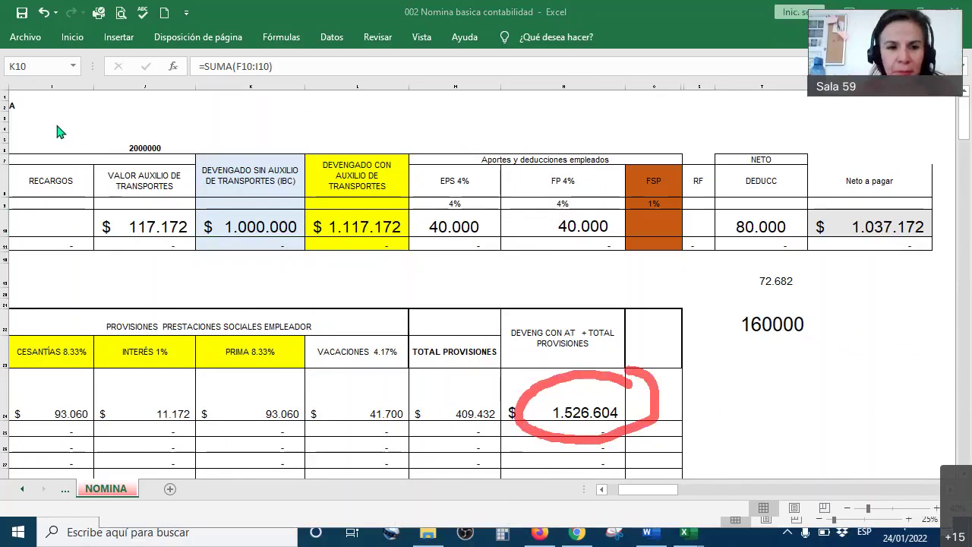
key("Escape")
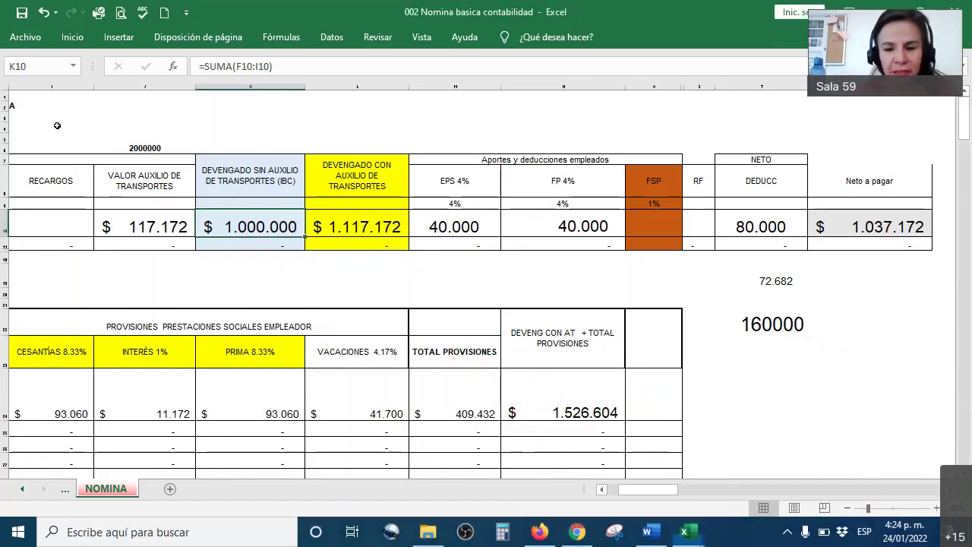
Step: Close the 002 Nomina basica contabilidad workbook with its changes saved, and switch to the COSTOS AA 2- 2021 JS document in Word
left_click(959, 13)
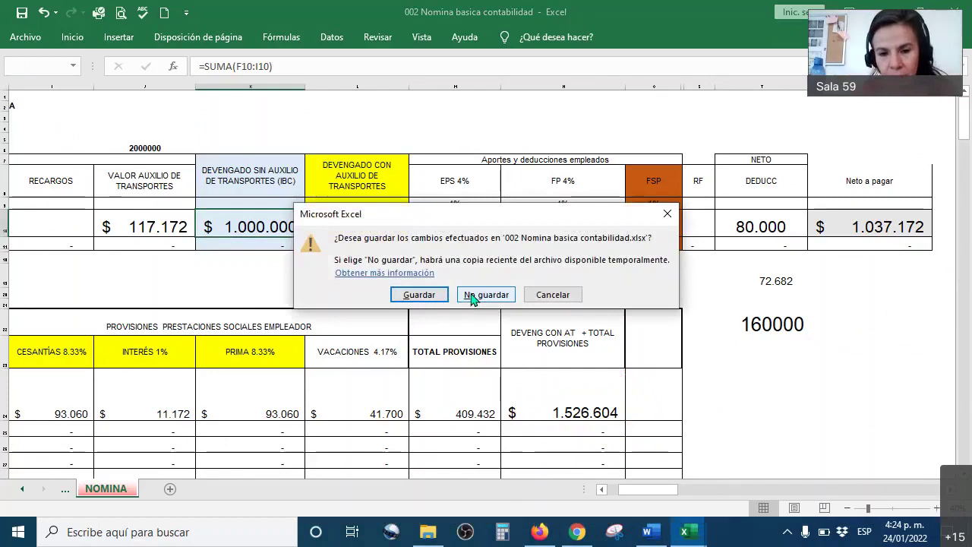
left_click(416, 295)
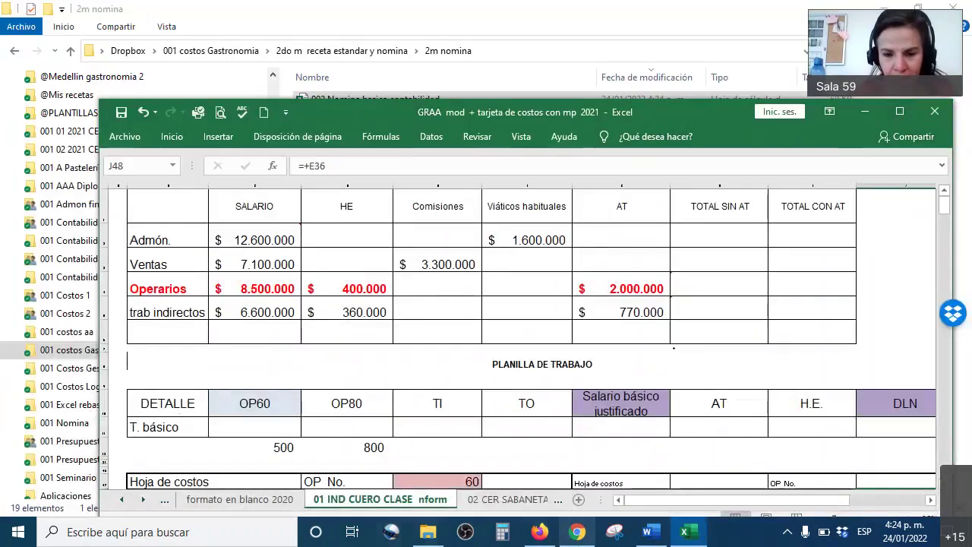
left_click(647, 531)
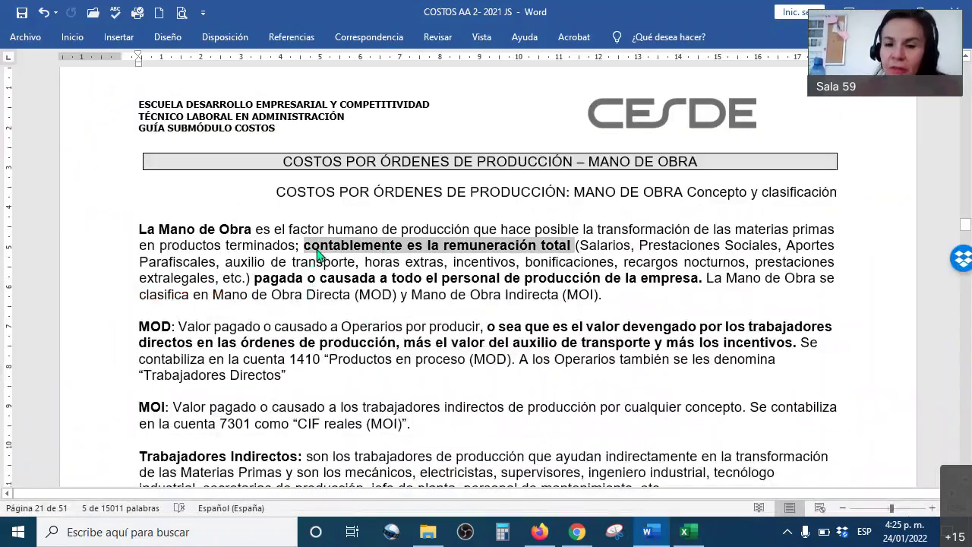
Step: Review the MOD, MOI and Trabajadores Indirectos definitions, and select the Tiempo Indirecto (TI) term and its examples of indirect labour
scroll(319, 251, "down", 3)
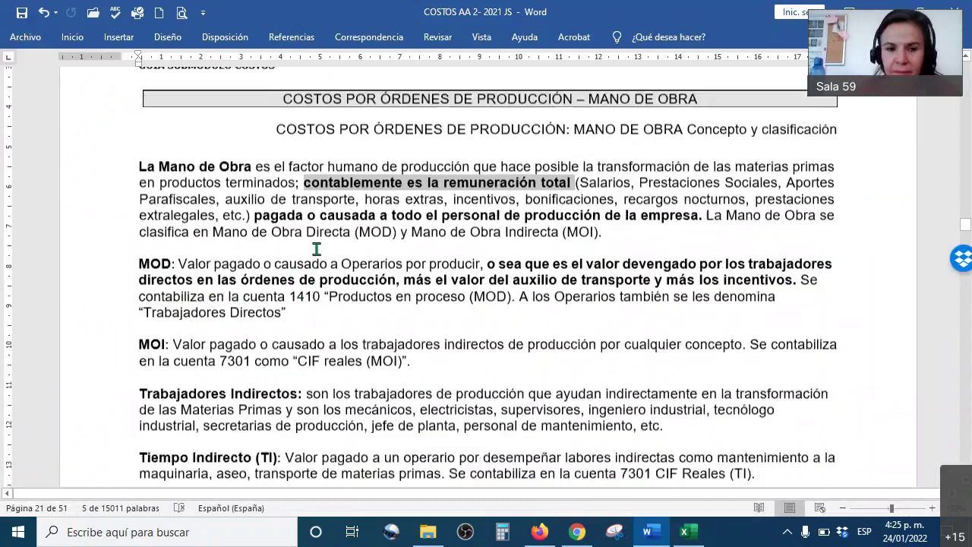
left_click(207, 227)
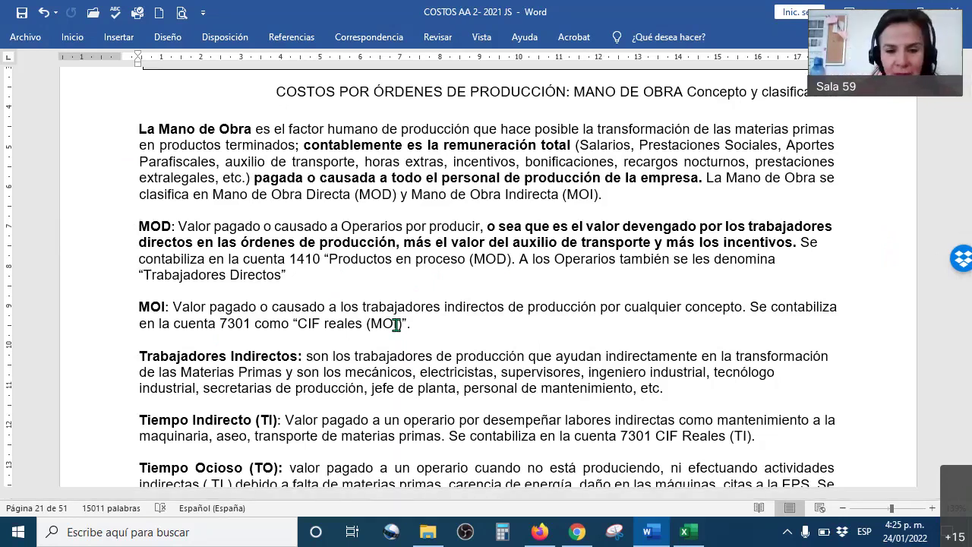
scroll(396, 325, "down", 5)
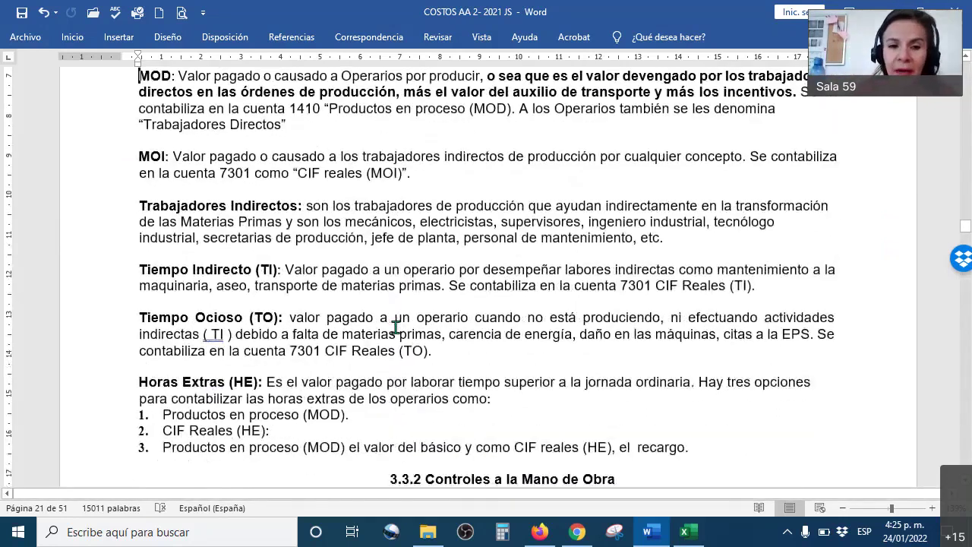
left_click_drag(140, 219, 285, 220)
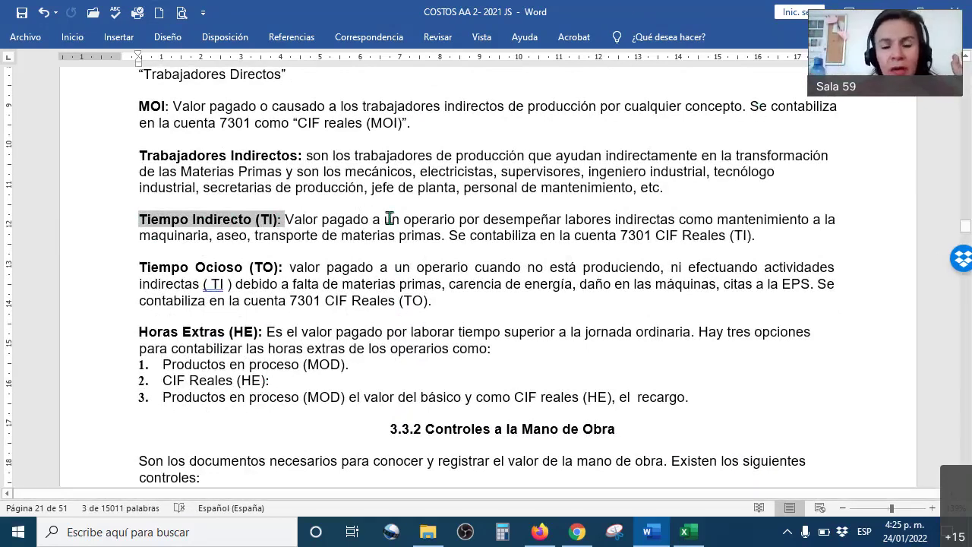
mouse_move(721, 219)
left_mouse_down()
mouse_move(877, 234)
mouse_move(260, 241)
mouse_move(447, 240)
left_mouse_up()
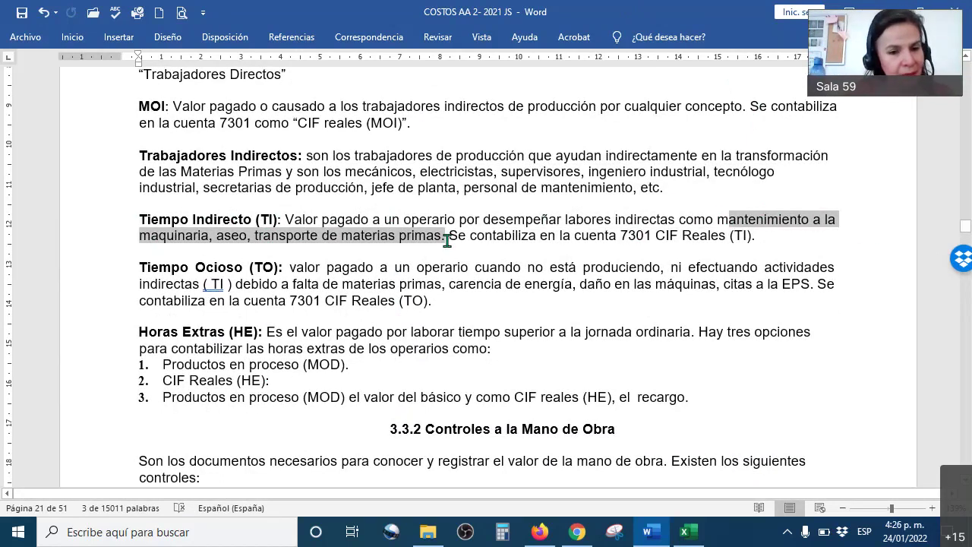
left_click(273, 252)
Step: Review the Tiempo Ocioso (TO) and Horas Extras (HE) definitions, selecting the Tiempo Ocioso term
scroll(174, 238, "down", 3)
scroll(174, 217, "up", 1)
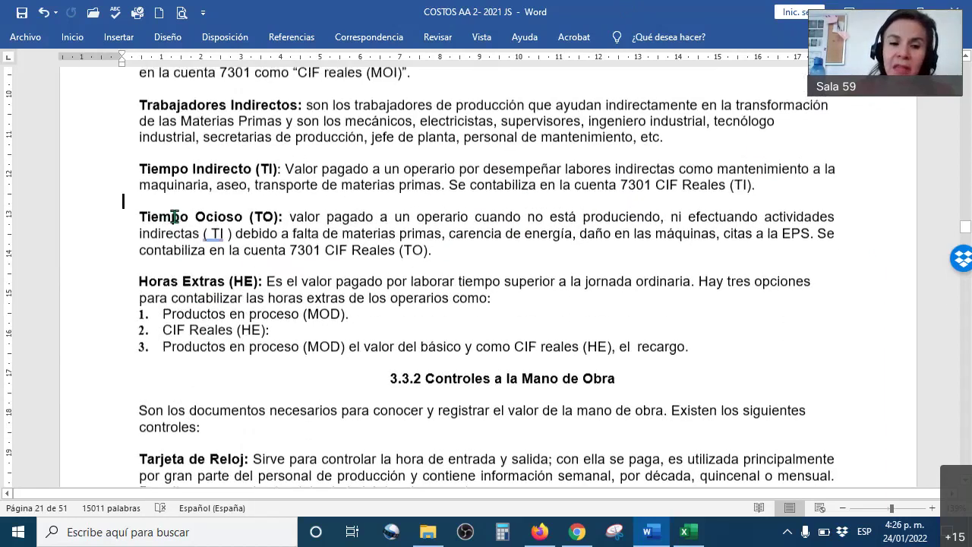
left_click_drag(139, 217, 281, 217)
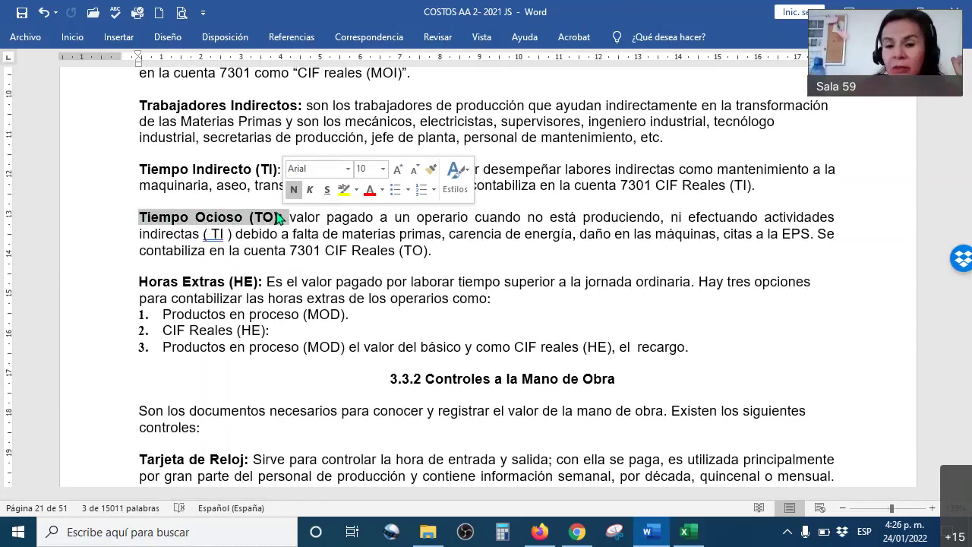
left_click(484, 275)
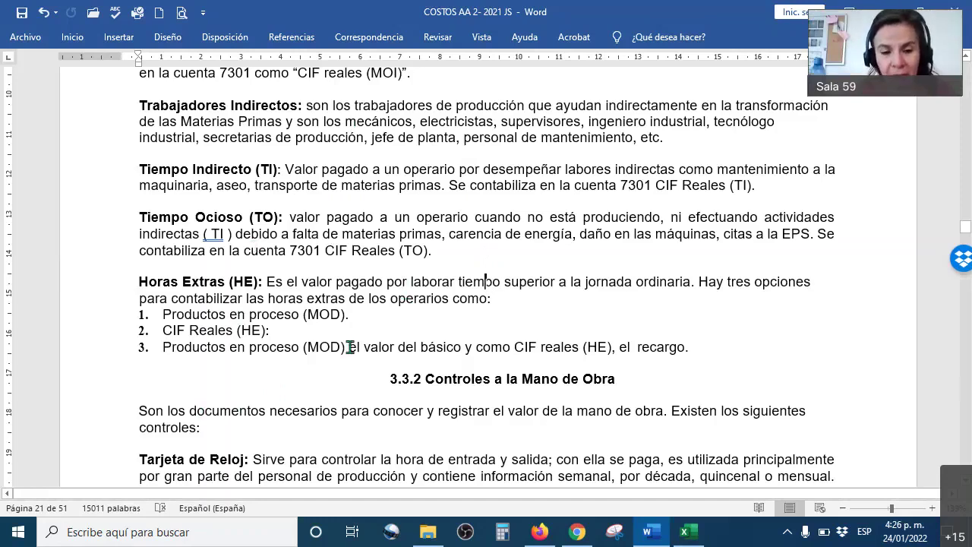
Step: Find the definition of La diferencia en liquidación de nómina (DLN) below the Planilla Resumen table and select it with its formula
scroll(361, 342, "down", 2)
scroll(361, 342, "down", 20)
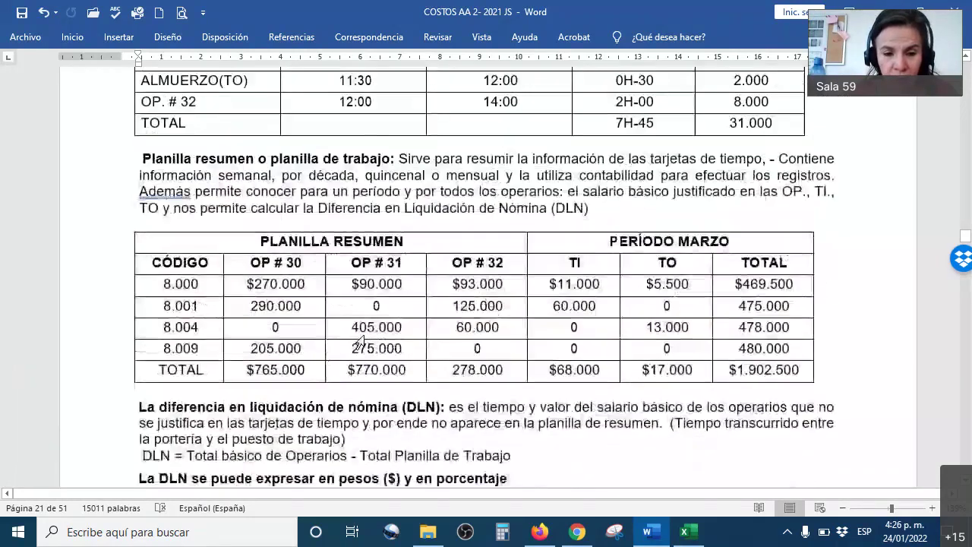
scroll(365, 335, "down", 5)
scroll(365, 334, "up", 9)
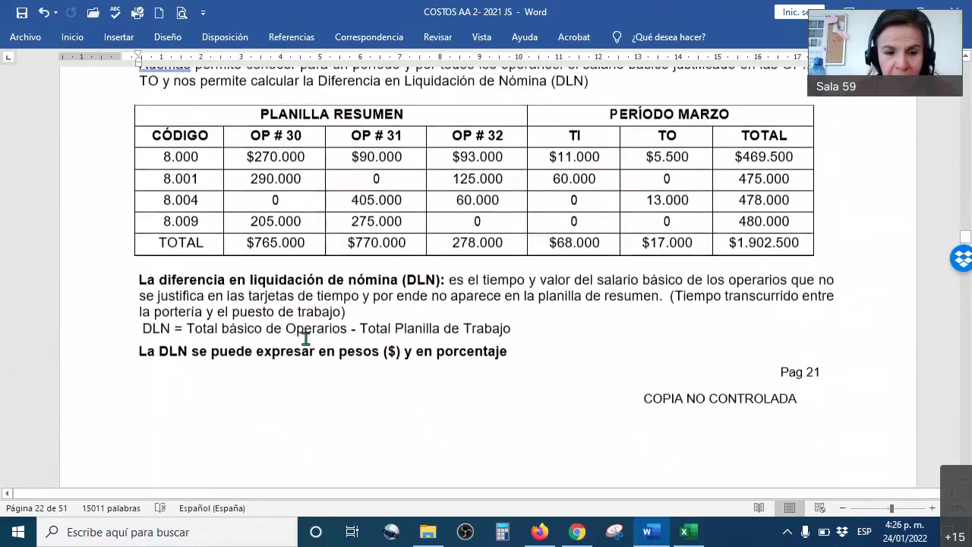
left_click_drag(139, 279, 549, 333)
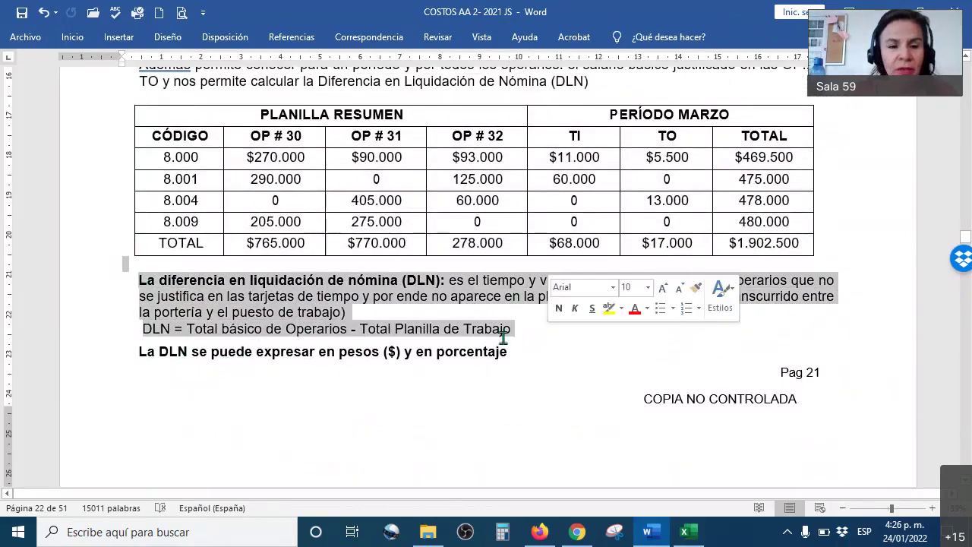
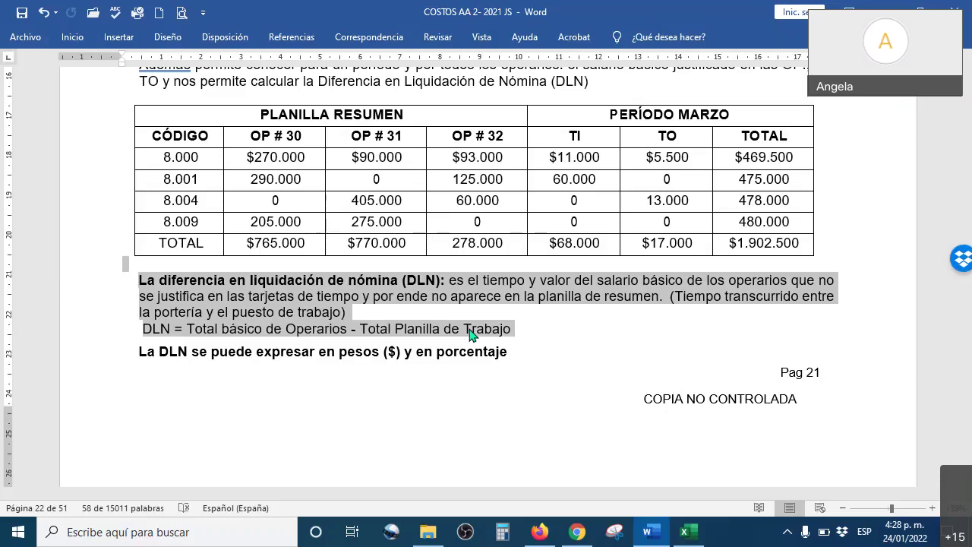
Step: Select the DLN formula line together with the sentence about expressing the DLN in pesos and percentage
left_click(418, 313)
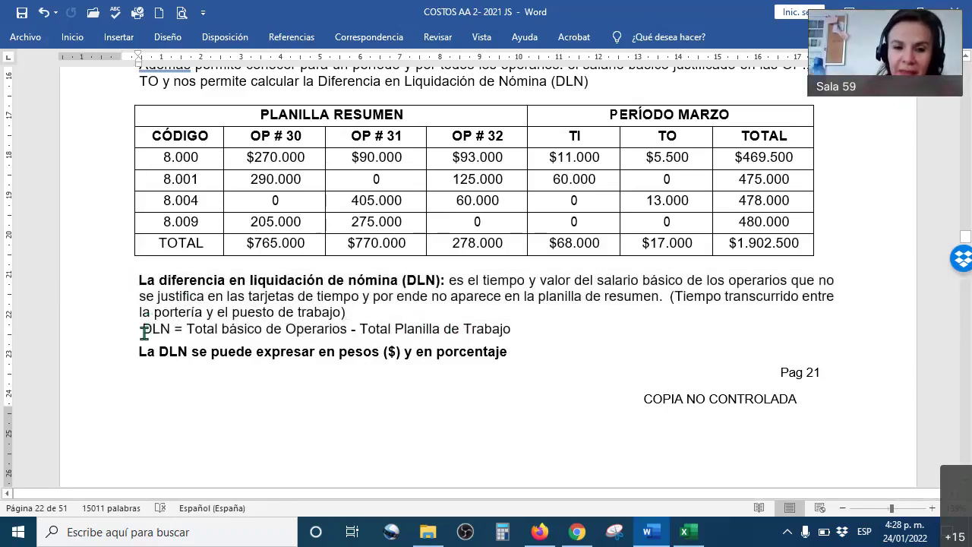
left_click(291, 322, "shift")
left_click_drag(290, 322, 557, 331)
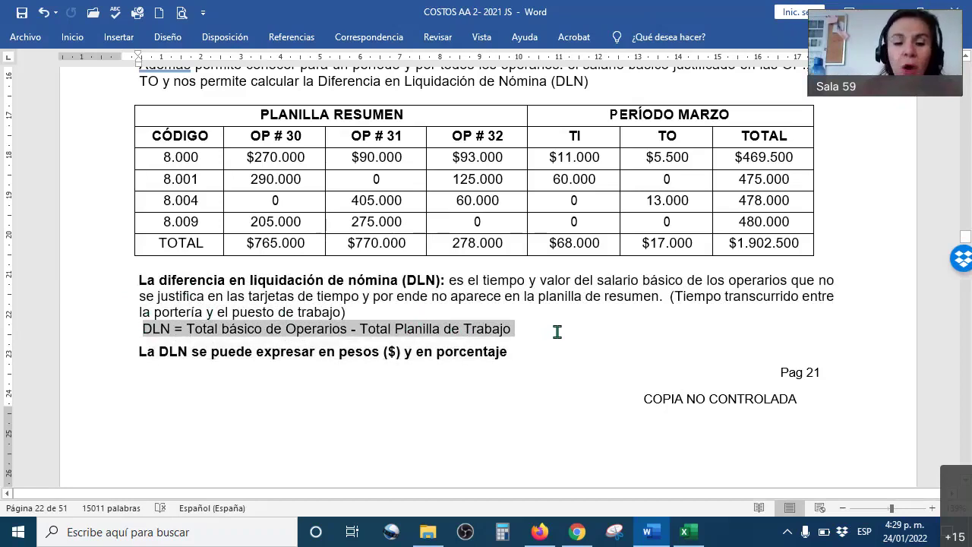
left_click_drag(556, 331, 563, 346)
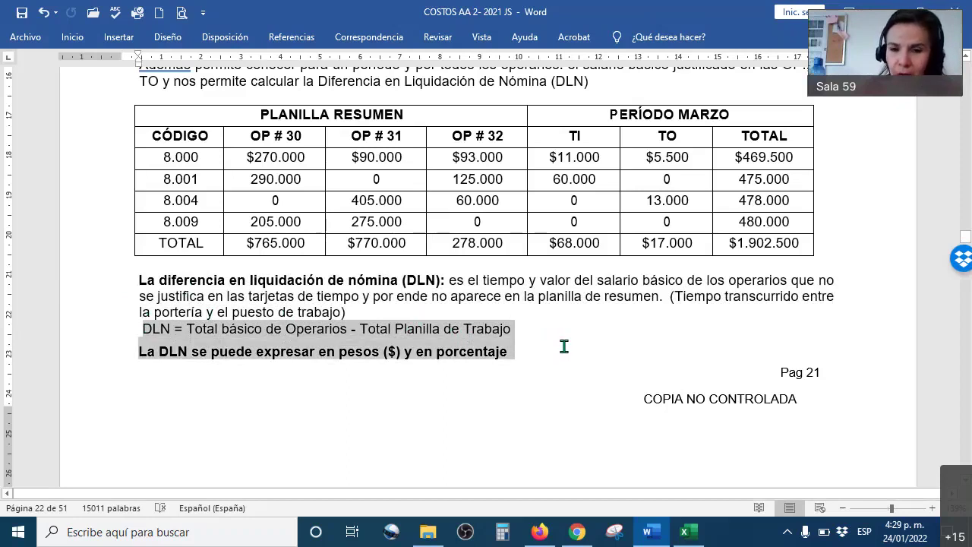
Step: Review the Controles a la Mano de Obra section and the TARJETA DE RELOJ example, selecting its heading through the Semana field
scroll(564, 346, "up", 10)
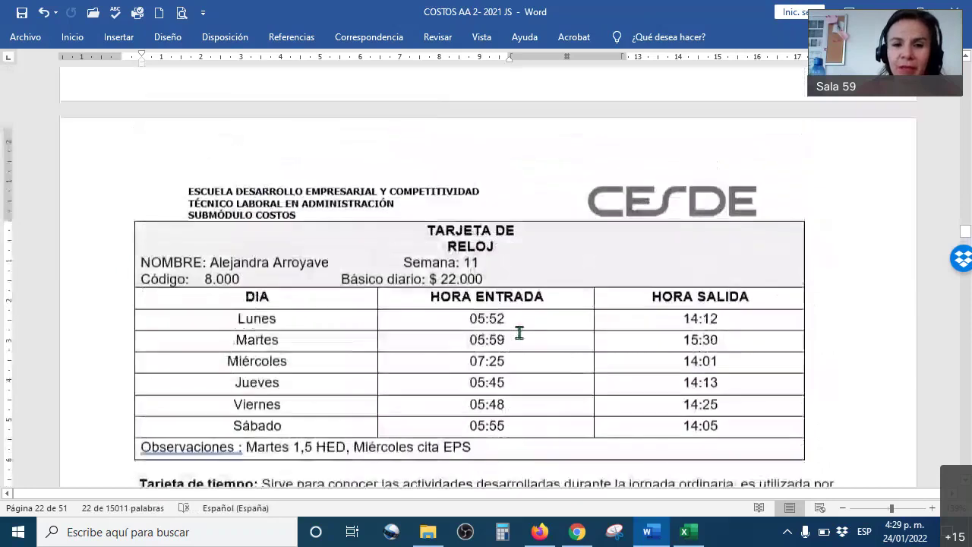
scroll(519, 333, "up", 8)
scroll(519, 331, "down", 7)
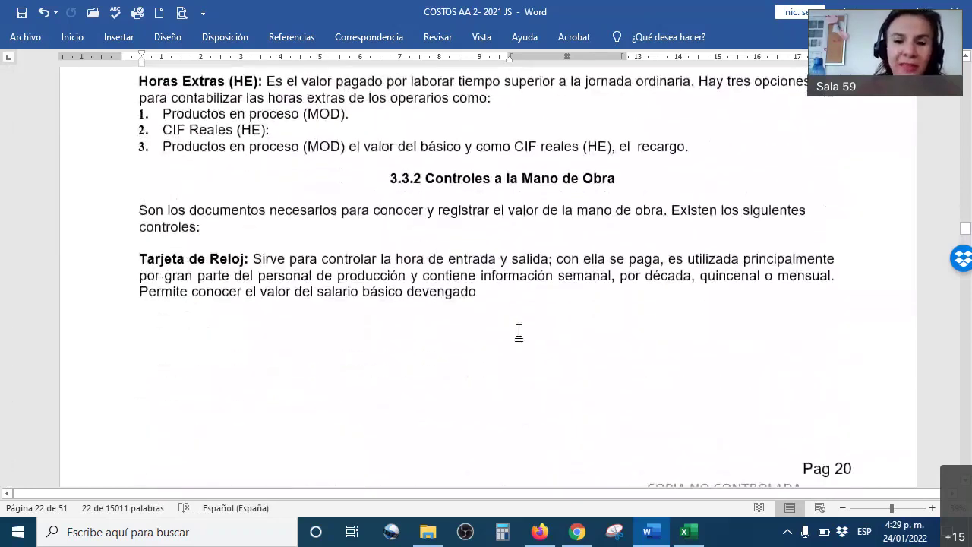
scroll(519, 329, "down", 8)
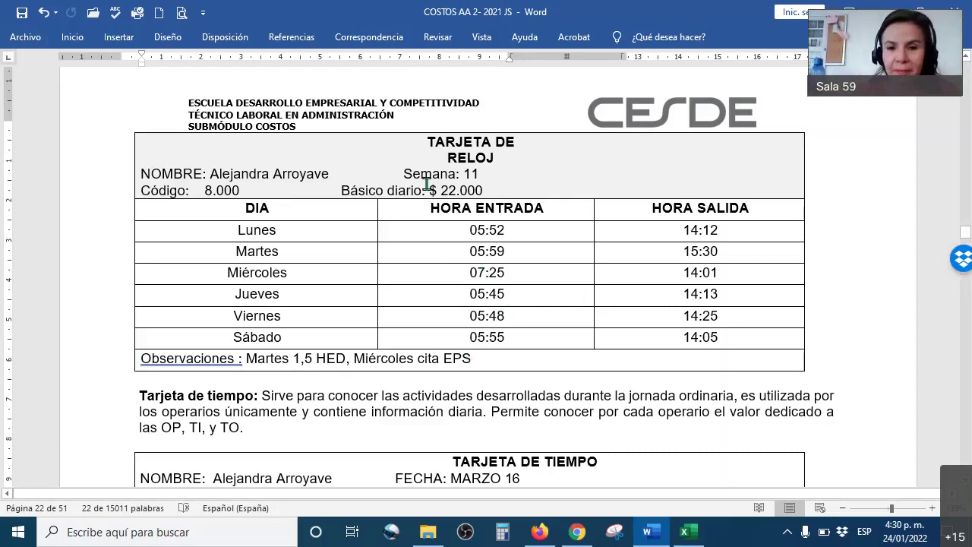
left_click_drag(424, 141, 521, 178)
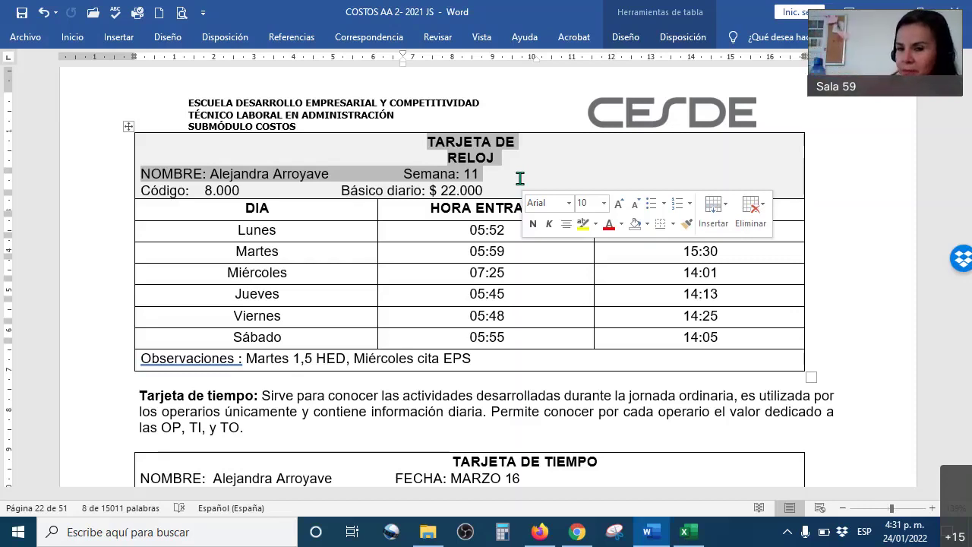
left_click(386, 289)
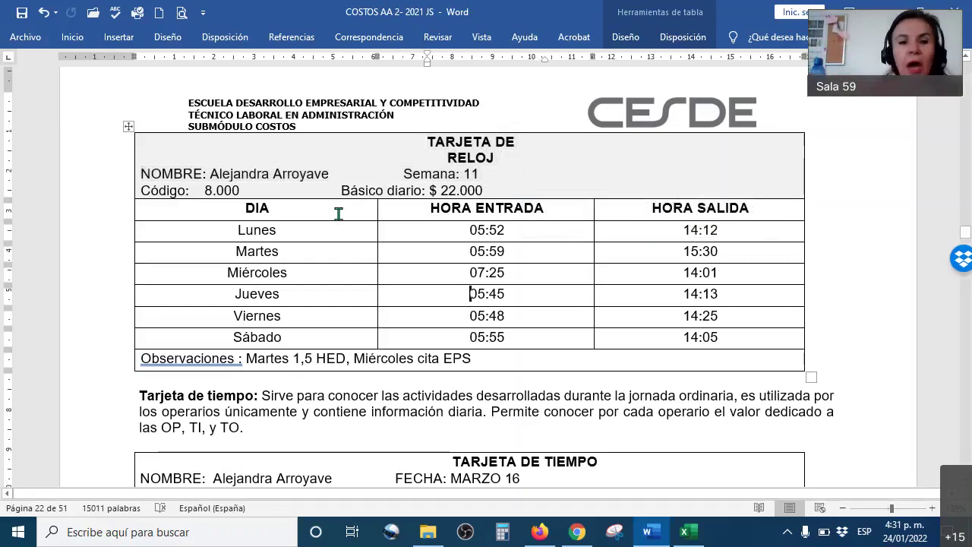
left_click(422, 145)
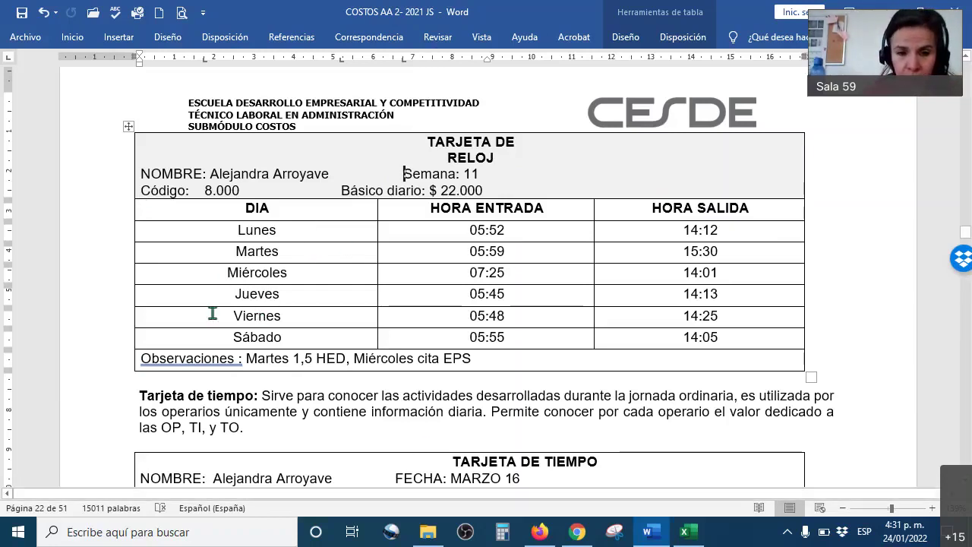
Step: Select the Lunes and Martes rows of the TARJETA DE RELOJ to examine their entry and exit times
left_click_drag(226, 224, 750, 242)
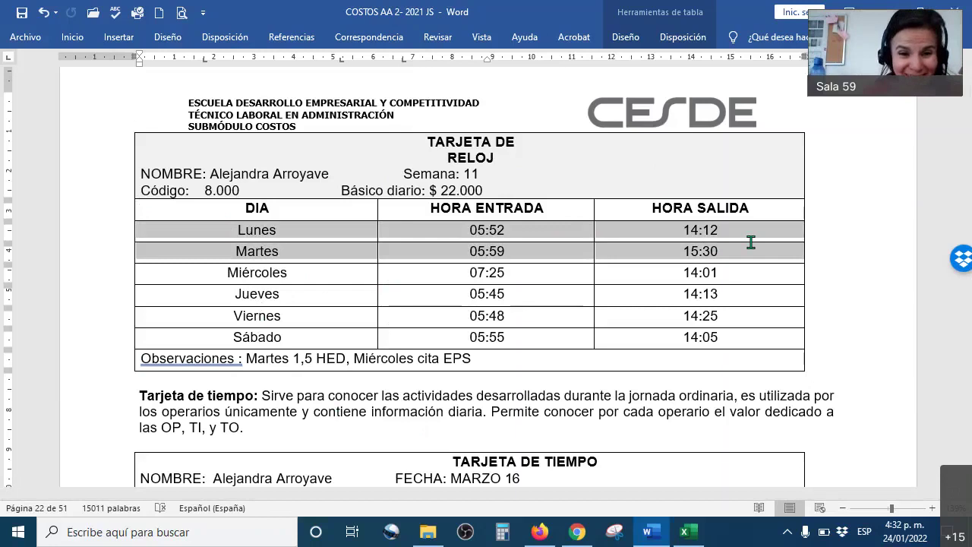
left_click(549, 275)
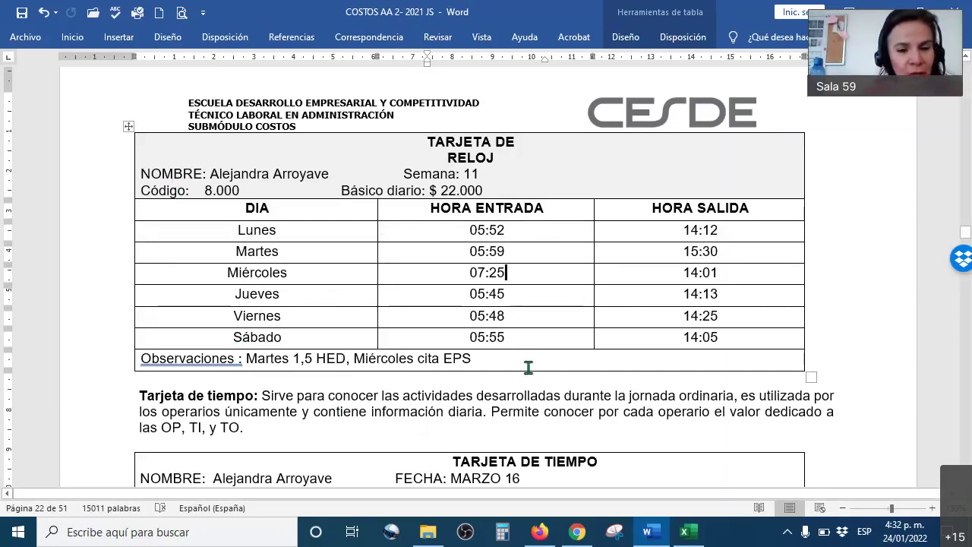
Step: Mark the OP. # 30, BARRER (TI) and ALMUERZO(TO) rows of the TARJETA DE TIEMPO in red, box ALMUERZO(TO), and clear the annotations
scroll(493, 338, "down", 2)
scroll(493, 338, "down", 6)
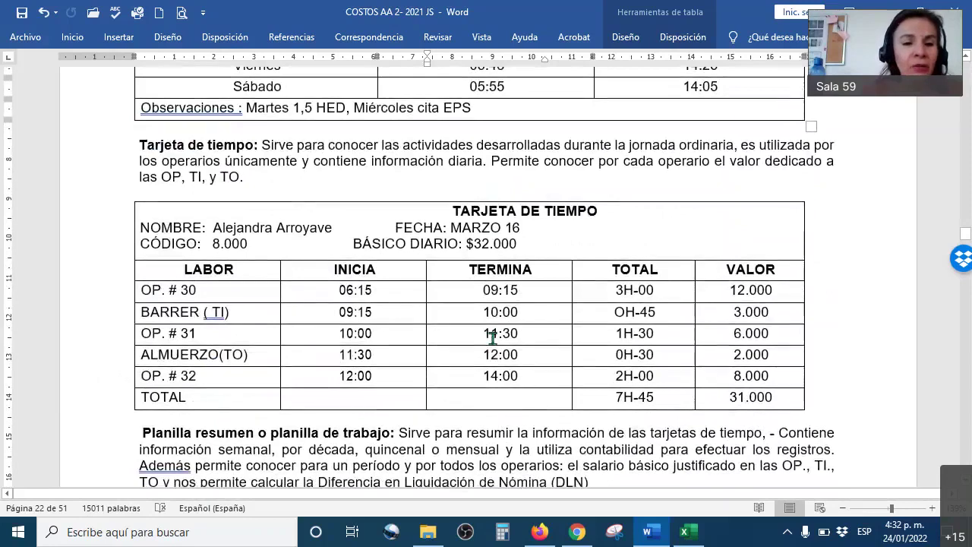
scroll(322, 317, "up", 3)
scroll(322, 317, "up", 1)
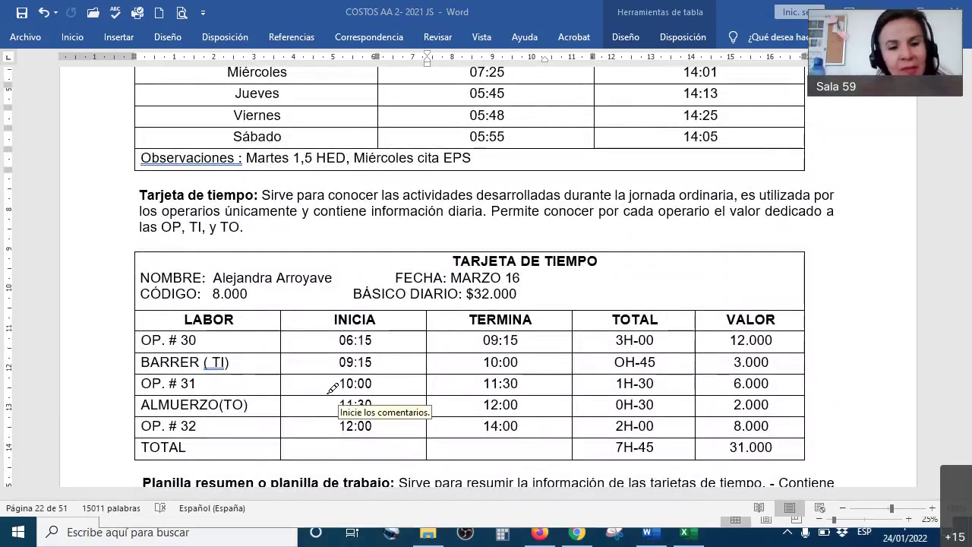
left_click_drag(208, 344, 261, 304)
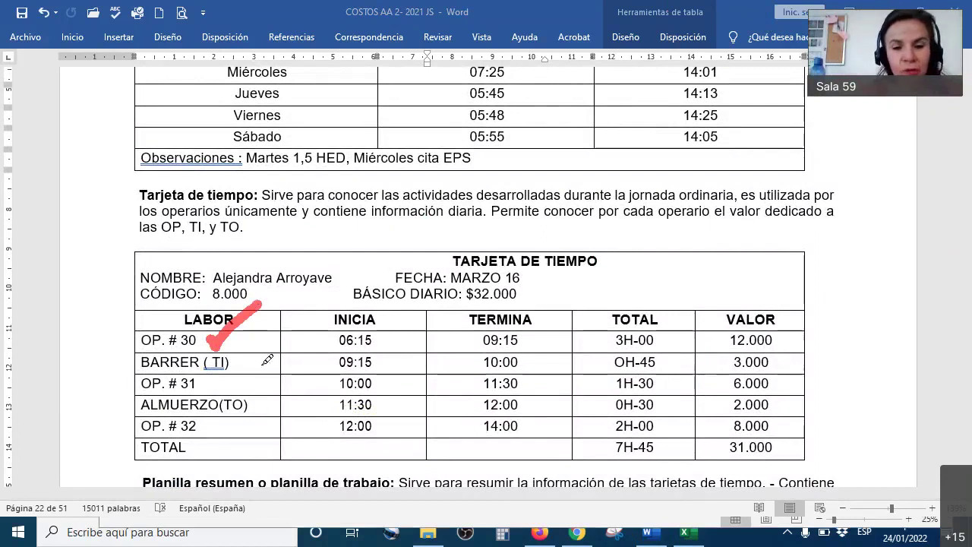
left_click_drag(254, 354, 301, 305)
mouse_move(257, 398)
left_mouse_down()
mouse_move(264, 410)
mouse_move(306, 356)
left_mouse_up()
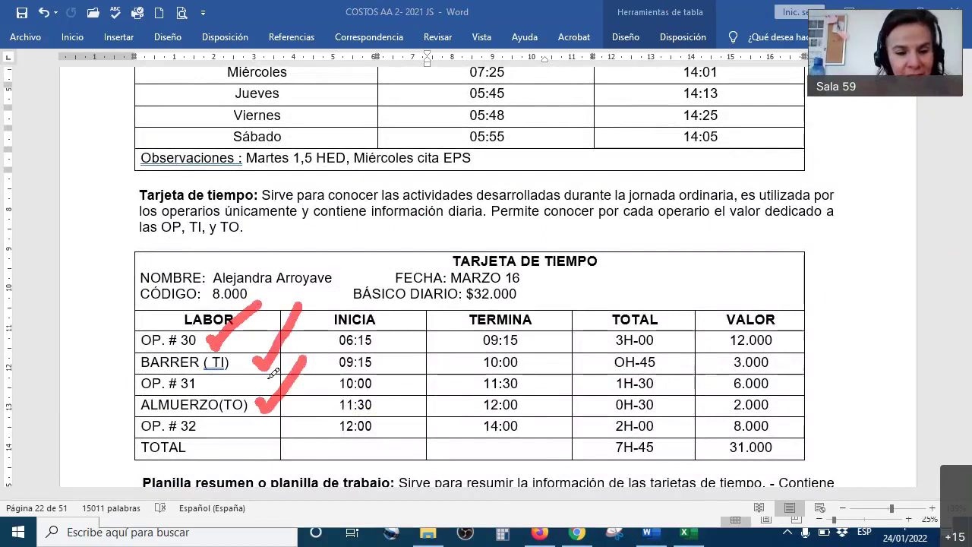
mouse_move(245, 386)
left_mouse_down()
mouse_move(173, 383)
mouse_move(123, 411)
mouse_move(248, 413)
mouse_move(264, 374)
left_mouse_up()
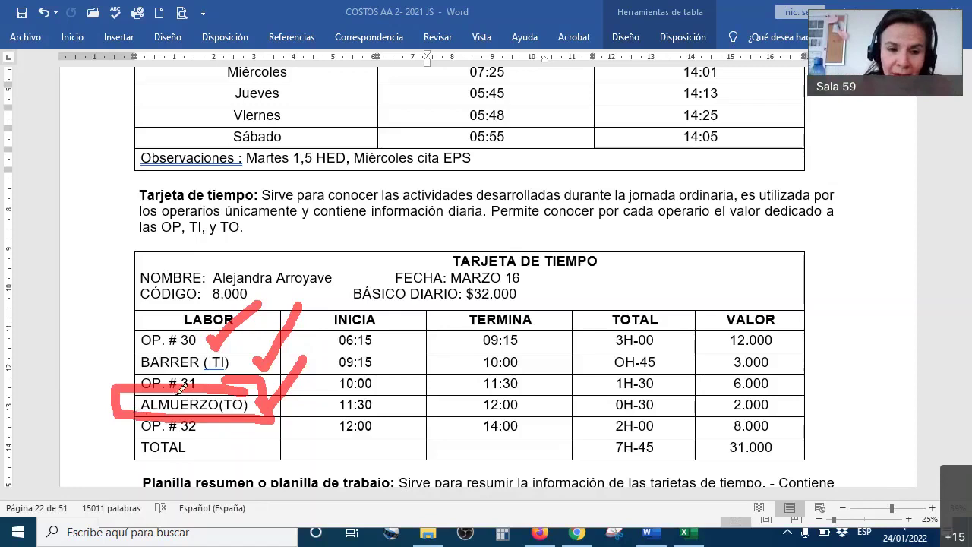
left_click(299, 405)
left_click_drag(300, 404, 343, 372)
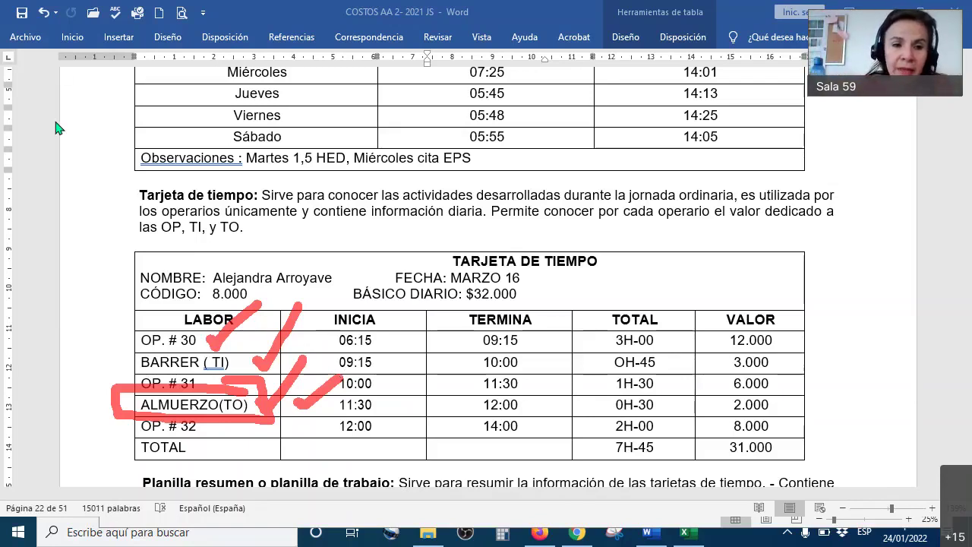
key("Escape")
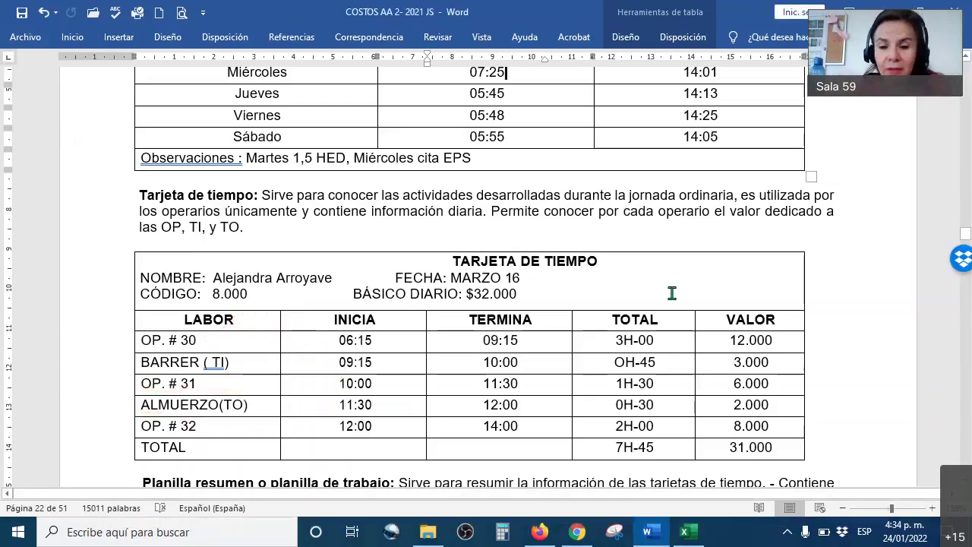
Step: Review the Planilla resumen paragraph, return to the TARJETA DE TIEMPO, and select the entries in its TOTAL column
scroll(668, 308, "down", 6)
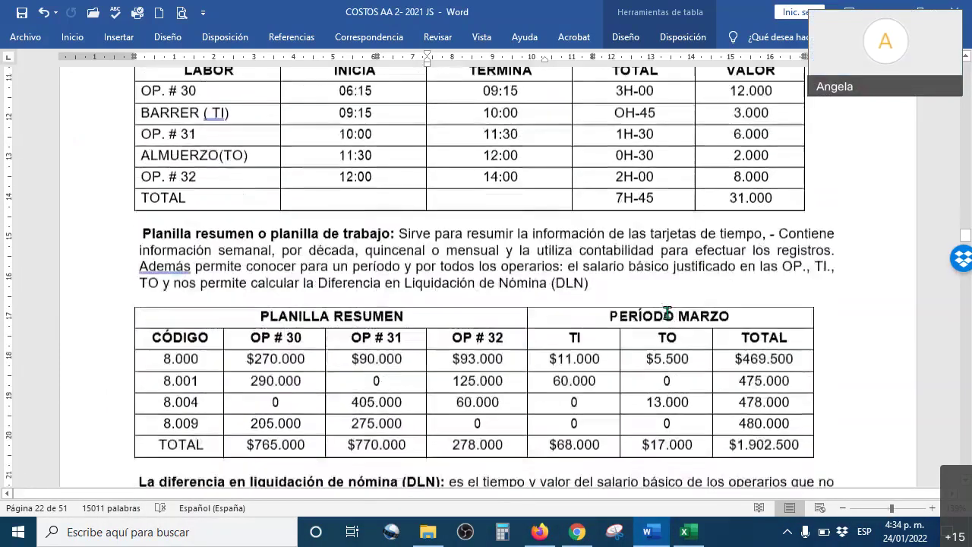
scroll(666, 312, "up", 1)
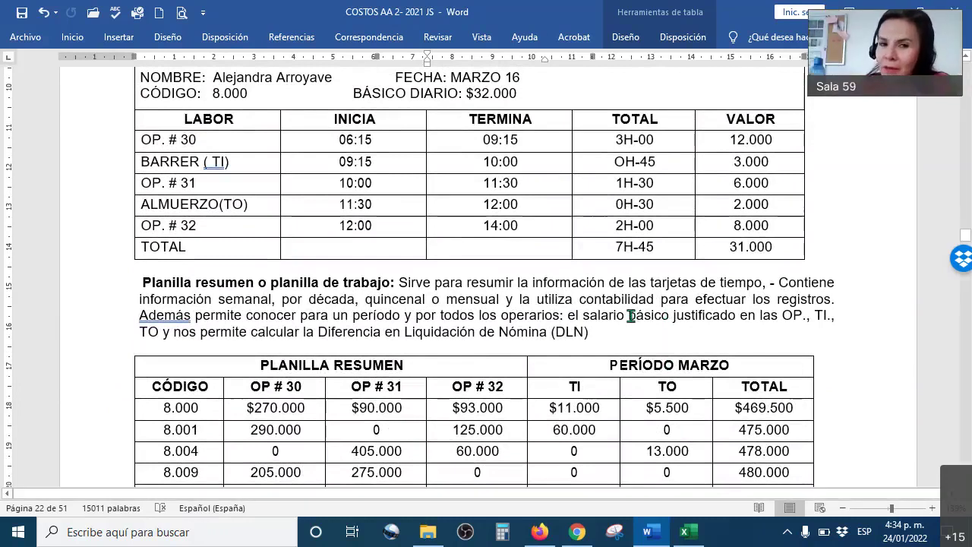
scroll(631, 289, "up", 3)
scroll(631, 289, "down", 1)
scroll(631, 289, "up", 1)
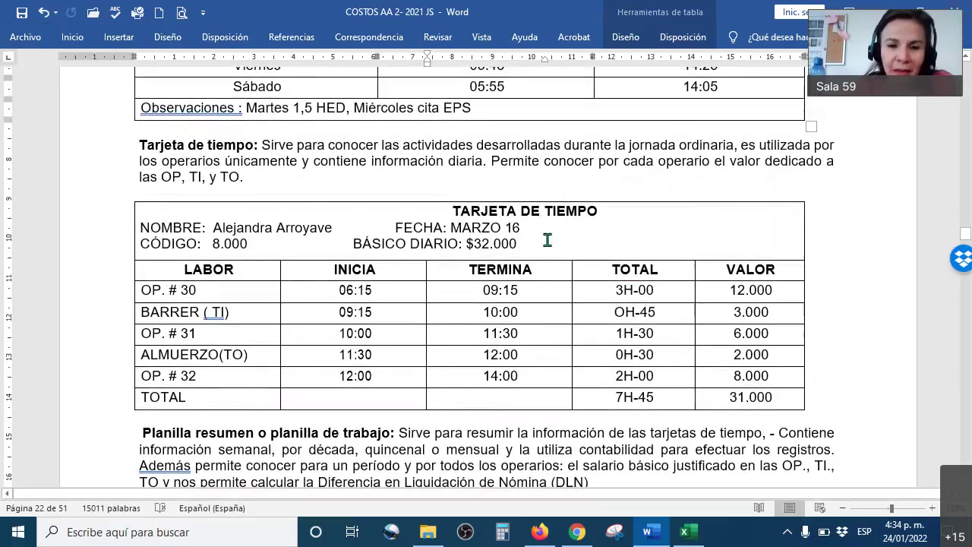
left_click_drag(441, 196, 566, 316)
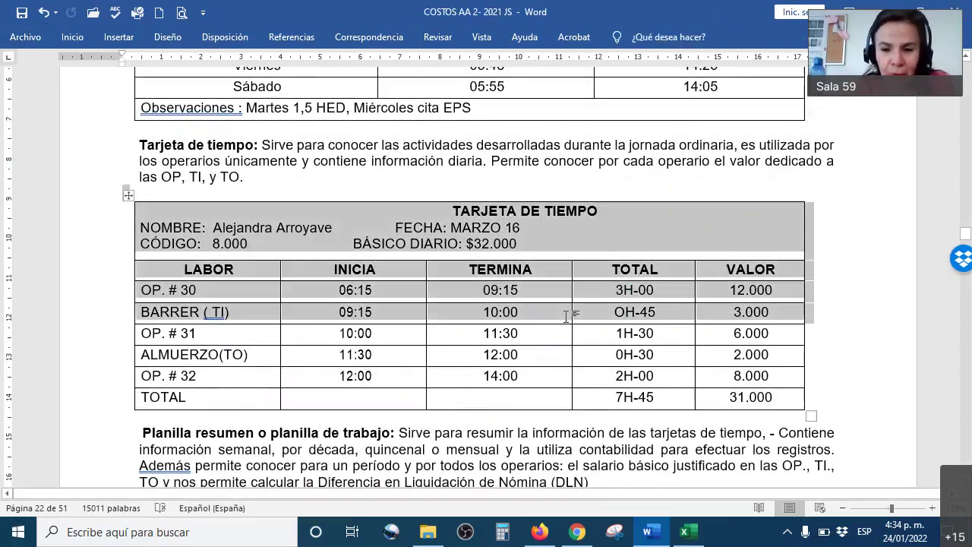
left_click(566, 315)
left_click_drag(669, 289, 679, 405)
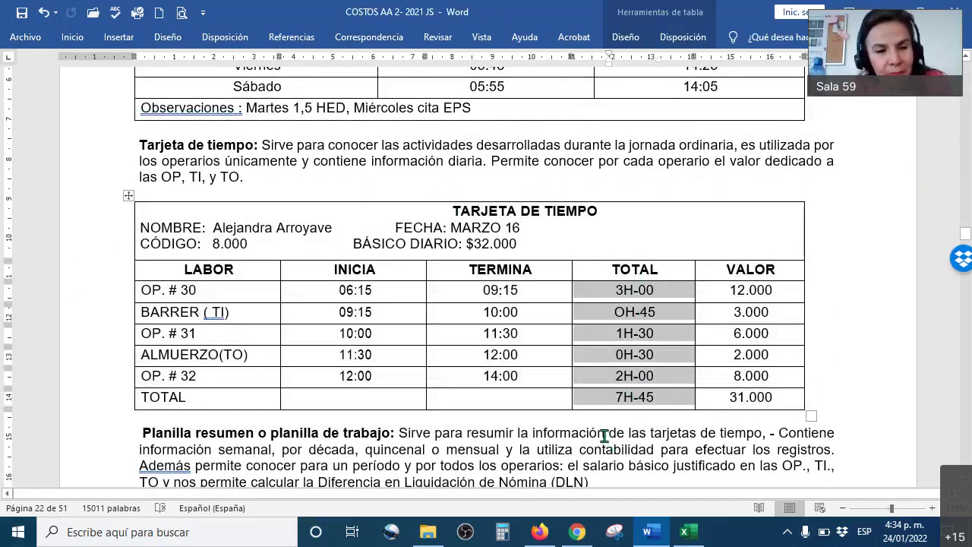
Step: Select the heading La diferencia en liquidación de nómina (DLN) and the words "justifica en las" in its definition
scroll(186, 374, "down", 3)
scroll(185, 373, "down", 6)
scroll(184, 374, "up", 3)
left_click_drag(139, 275, 459, 275)
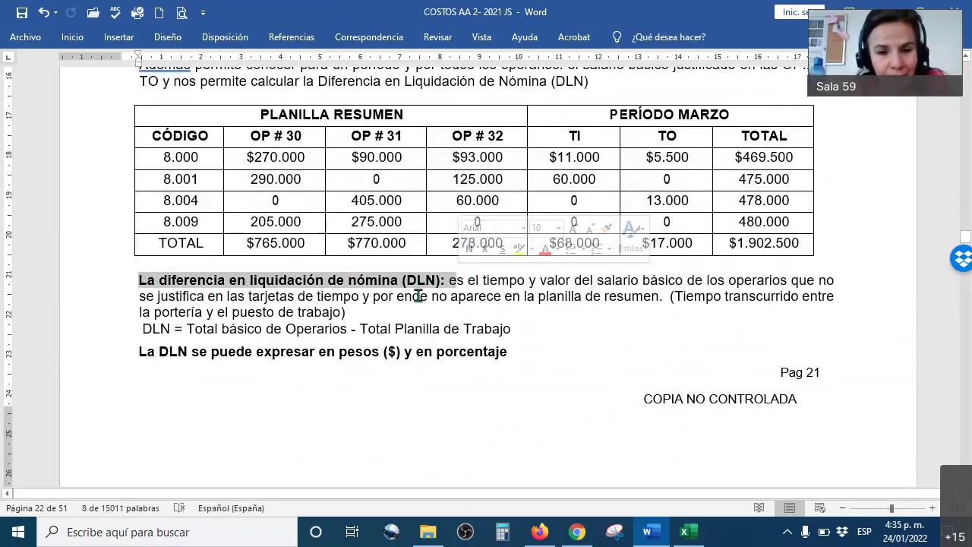
left_click_drag(142, 296, 245, 298)
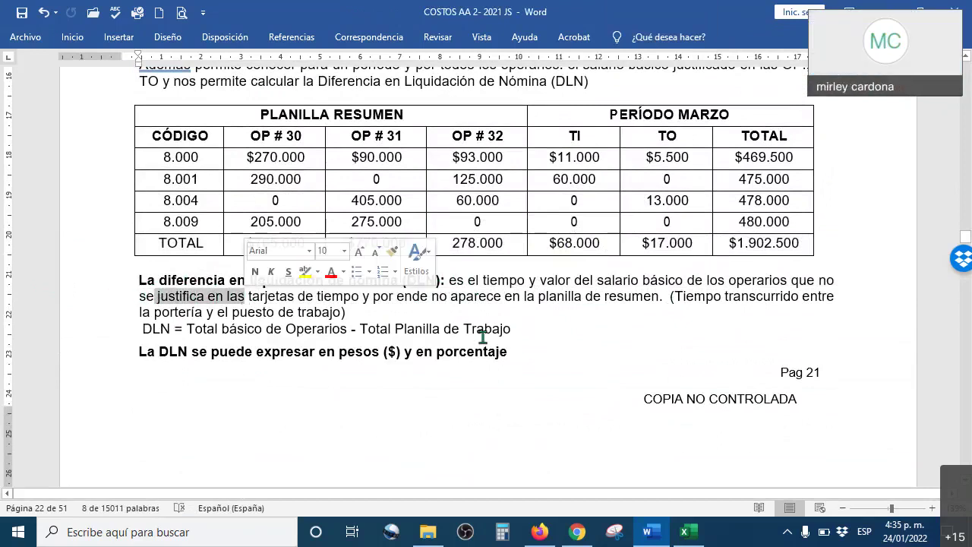
Step: Find the EJERCICIOS DE MANO DE OBRA page and review exercise 1, Industrias Del Cuero Ltda., with its deductions
scroll(486, 337, "down", 8)
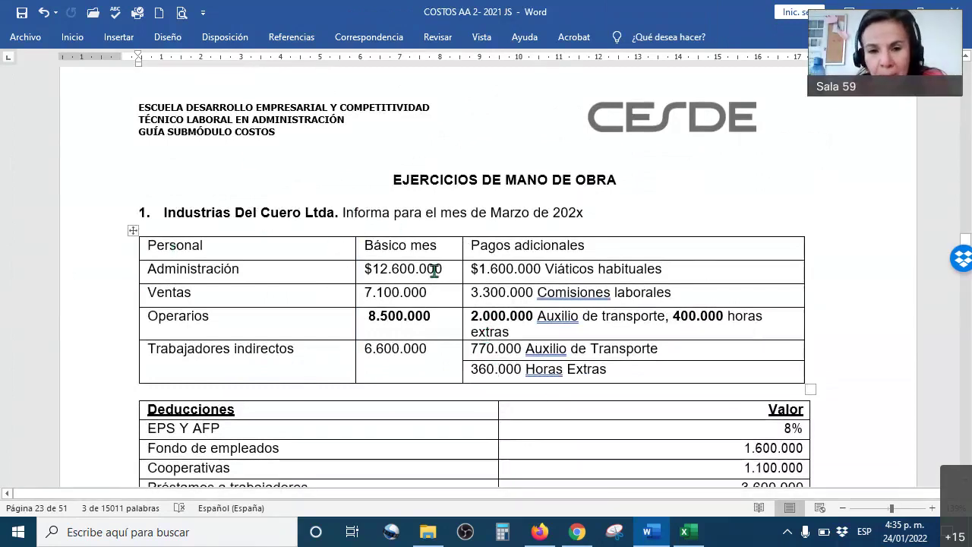
scroll(429, 288, "down", 3)
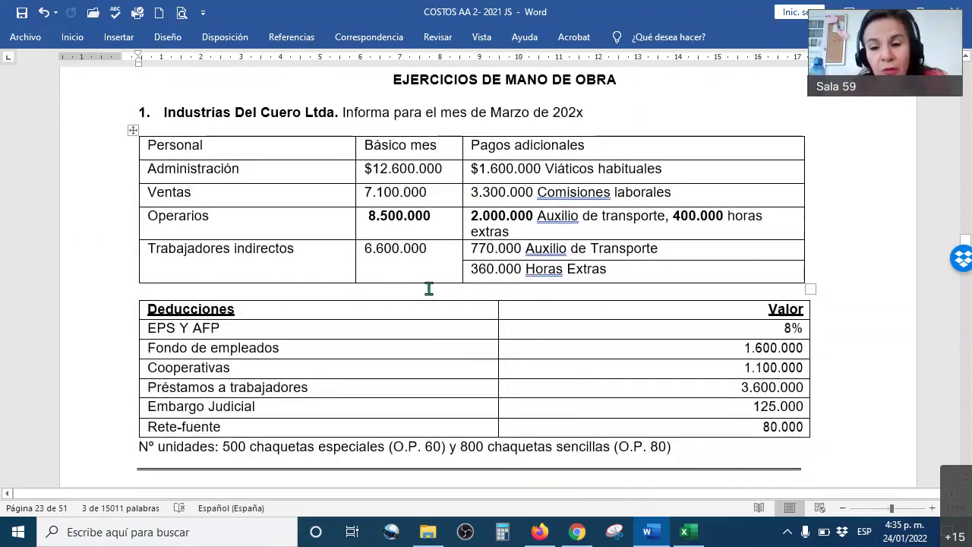
scroll(429, 288, "up", 3)
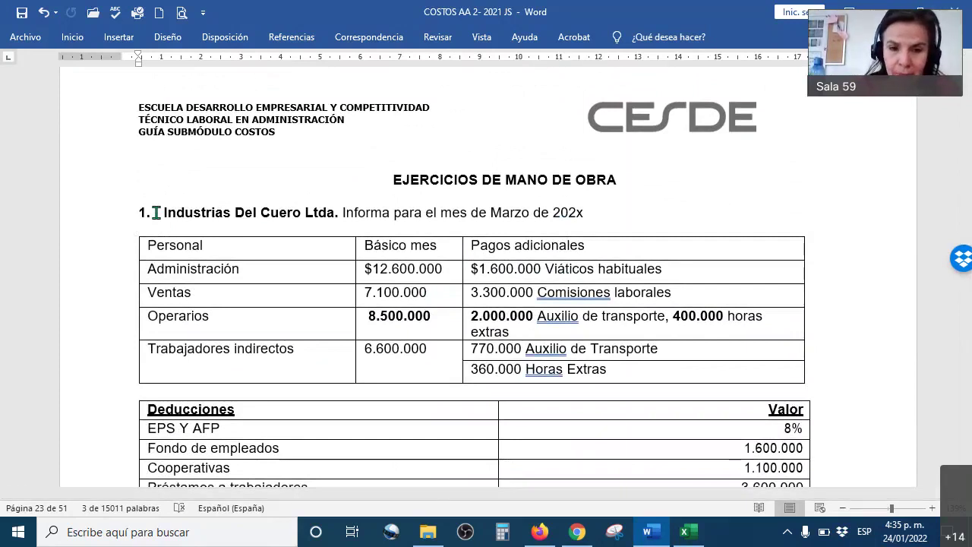
Step: Place the Word guide side by side with the GRAA mod + tarjeta de costos Excel workbook and zoom the guide out to 79%
key("super+Left")
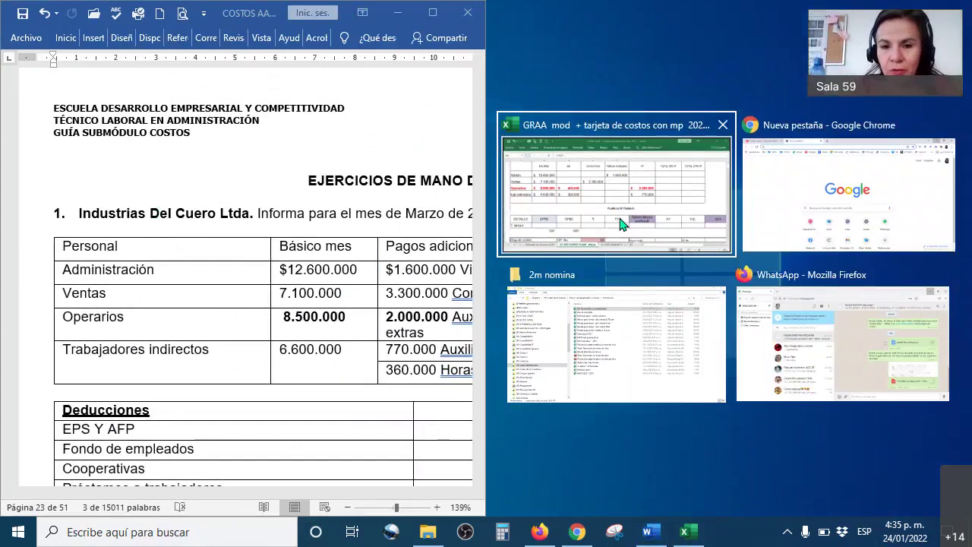
left_click(621, 223)
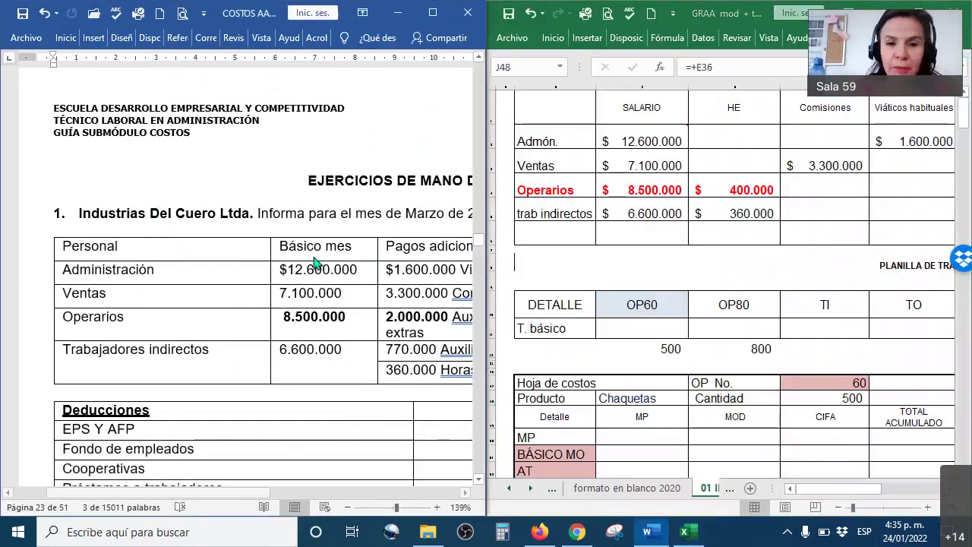
scroll(315, 262, "down", 4)
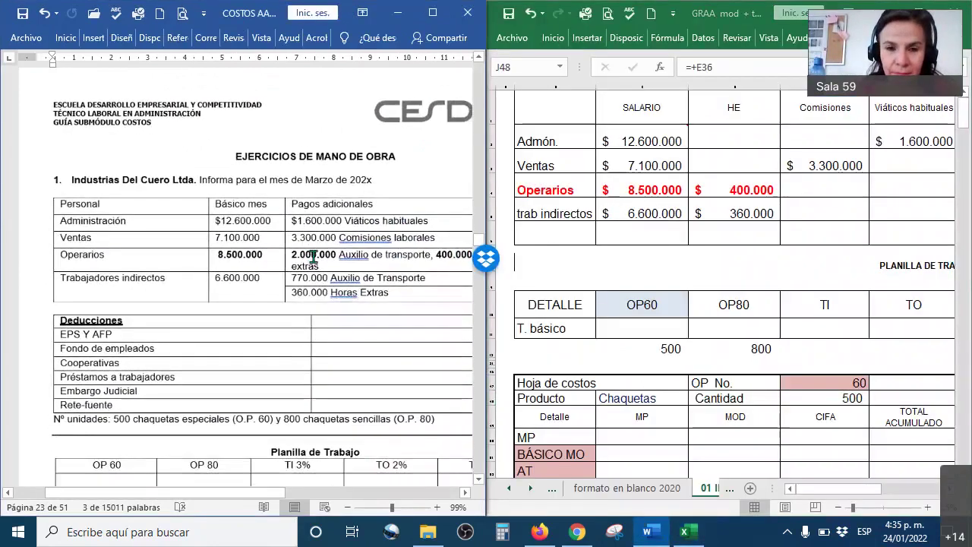
scroll(313, 257, "down", 1)
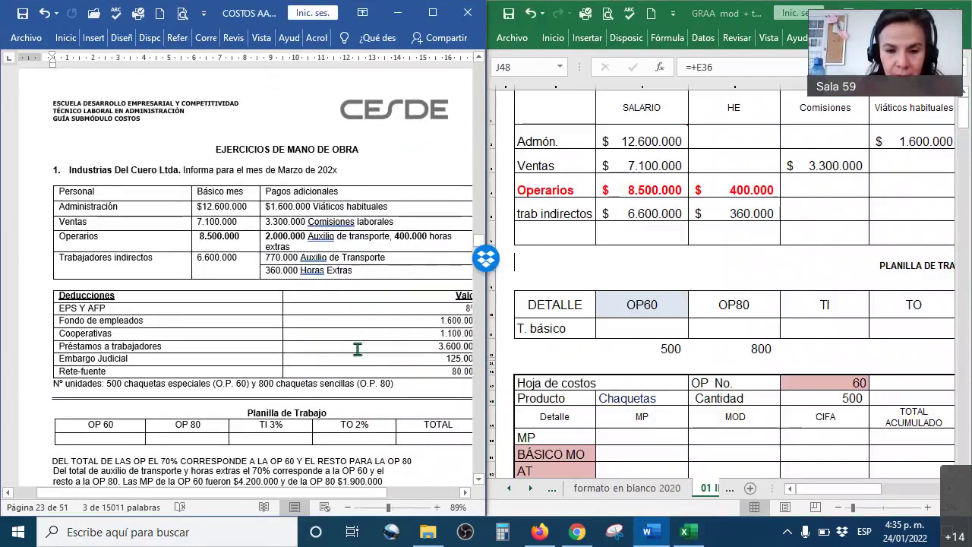
scroll(354, 336, "down", 1)
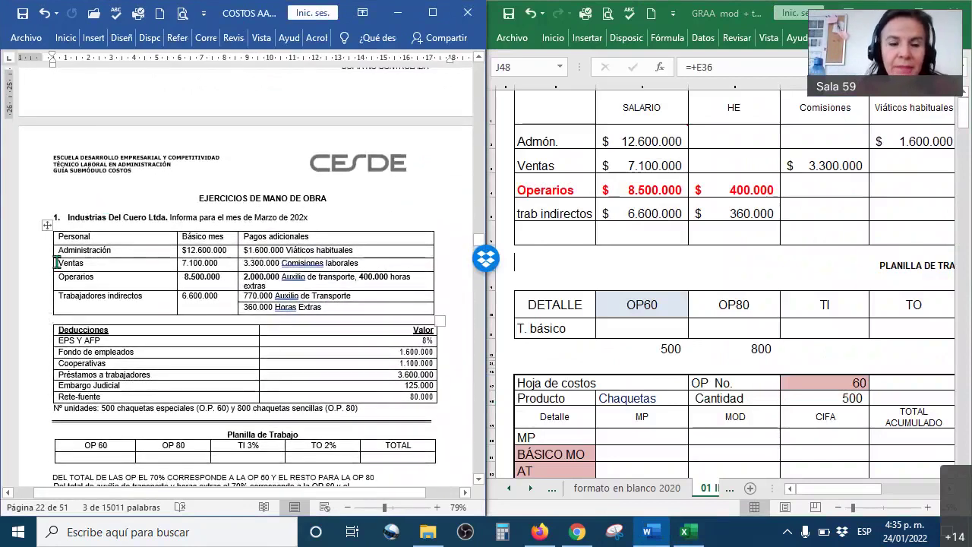
Step: Compare the exercise's Administración basic salary and additional payment with the SALARIO and Viáticos habituales entries for Admón. in the worksheet
left_click_drag(74, 250, 228, 252)
left_click_drag(554, 107, 677, 140)
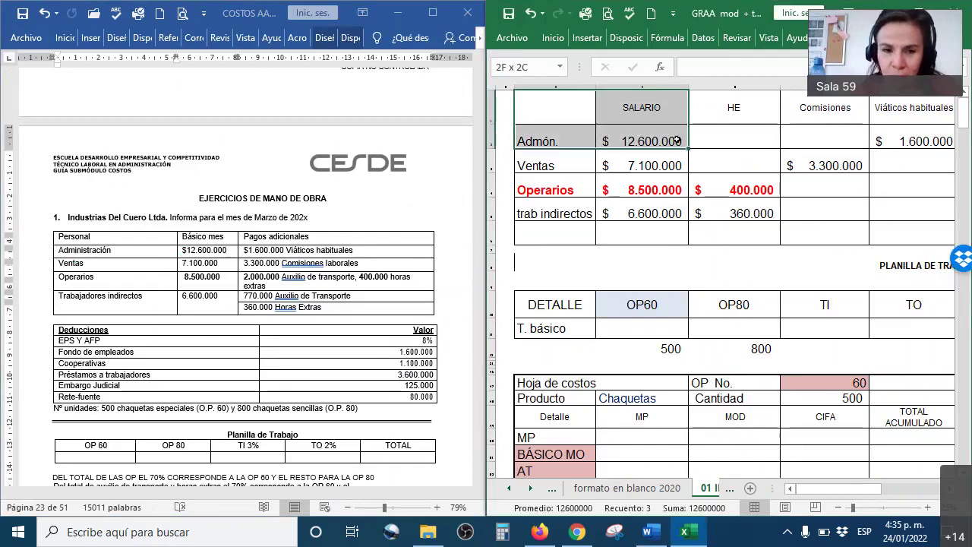
left_click(247, 239)
left_click_drag(247, 239, 372, 251)
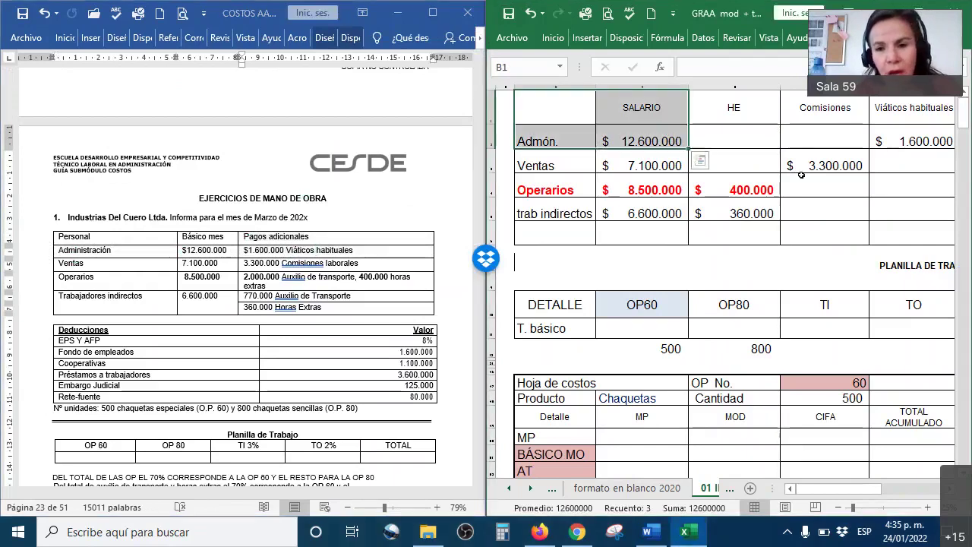
scroll(801, 176, "down", 5)
scroll(802, 177, "up", 5)
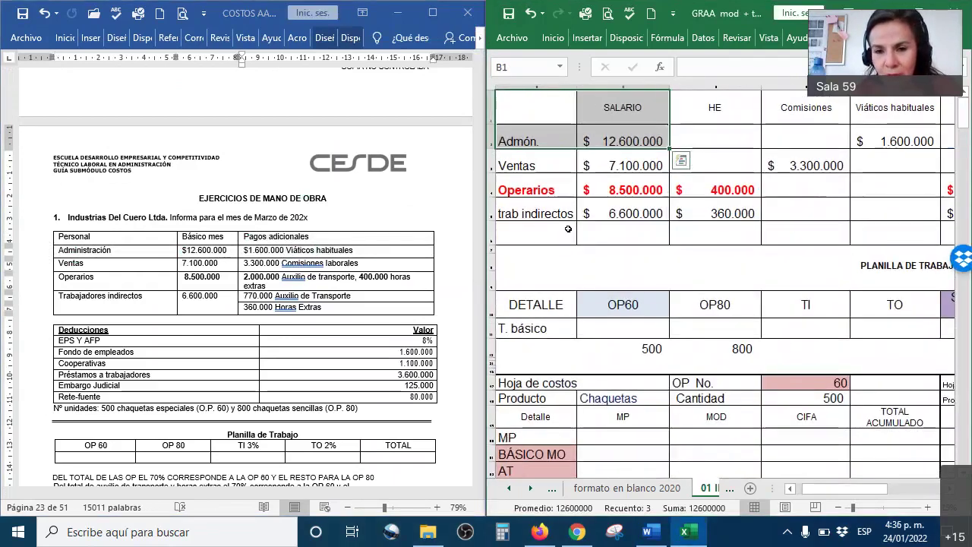
Step: Widen the Excel window beside the guide and select the Admón. row from SALARIO through Viáticos habituales
left_click(806, 234)
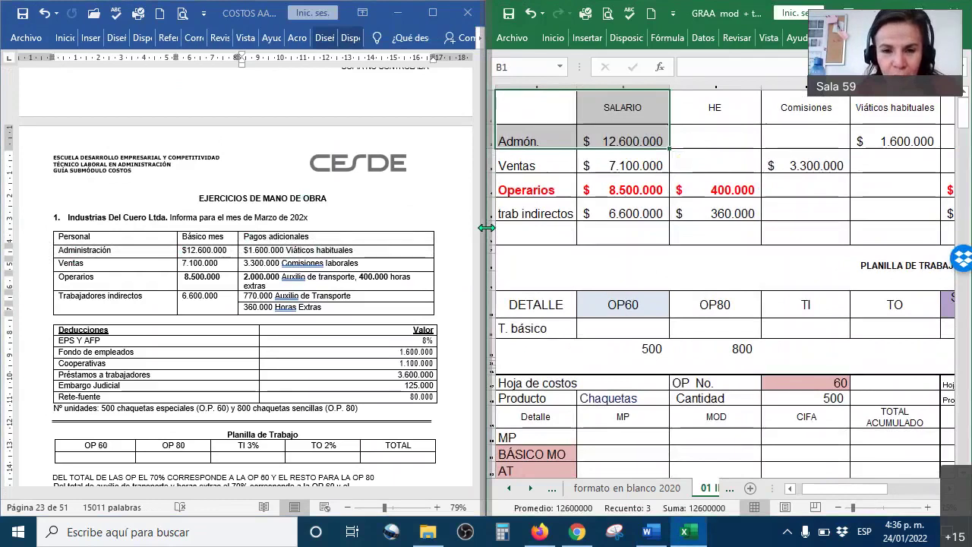
left_click_drag(486, 228, 449, 228)
left_click_drag(857, 137, 480, 141)
left_click_drag(678, 138, 548, 142)
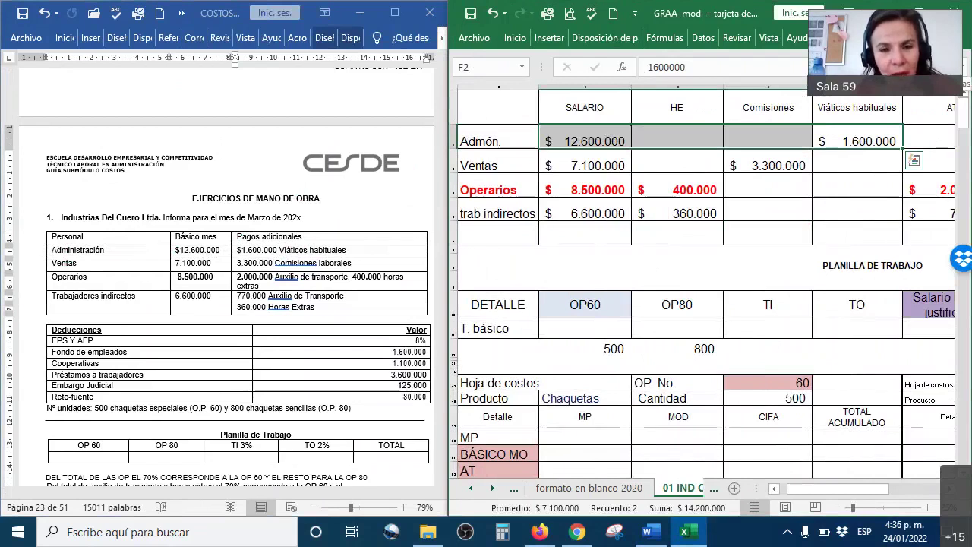
Step: Select the Ventas row in the exercise table and the Admón. and Ventas rows in the worksheet to compare them
left_click(204, 266)
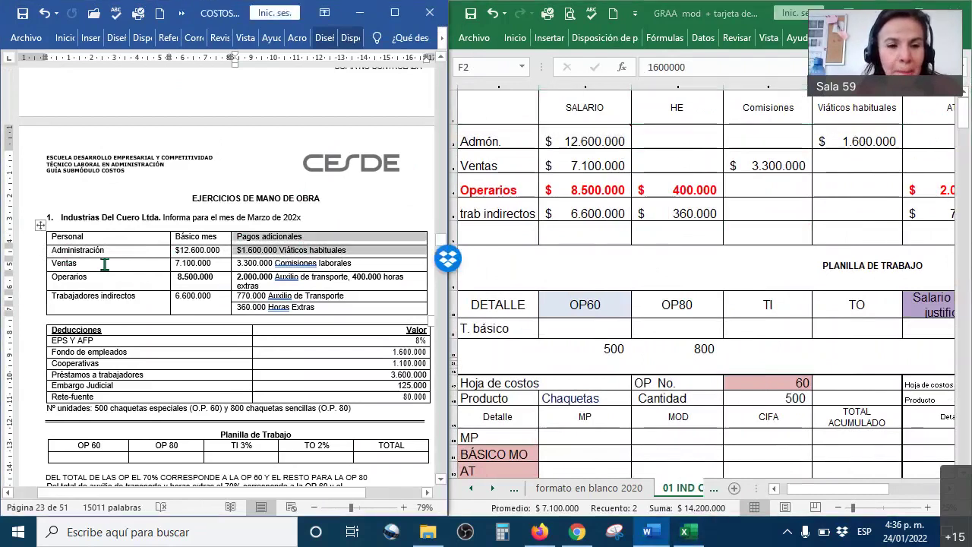
left_click_drag(203, 266, 425, 262)
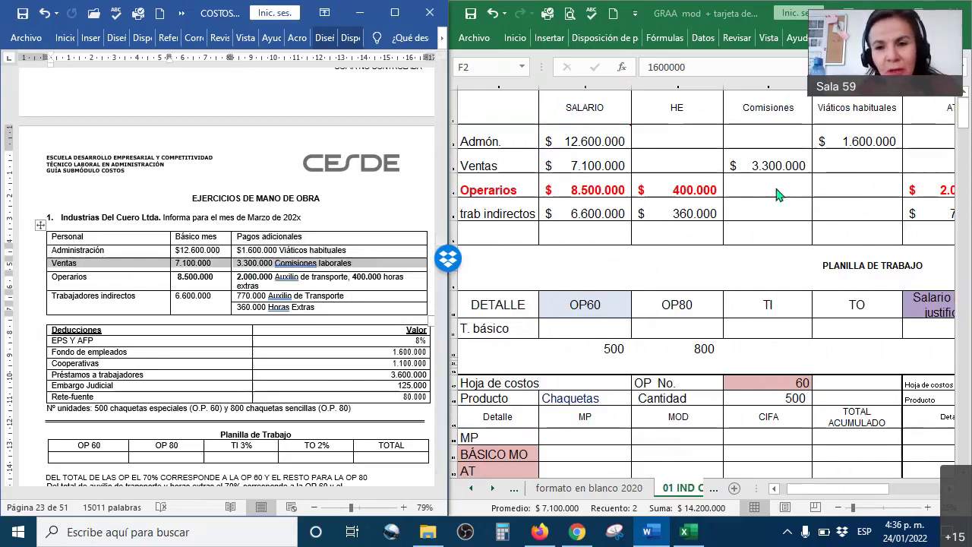
left_click_drag(462, 142, 544, 169)
left_click_drag(810, 491, 811, 491)
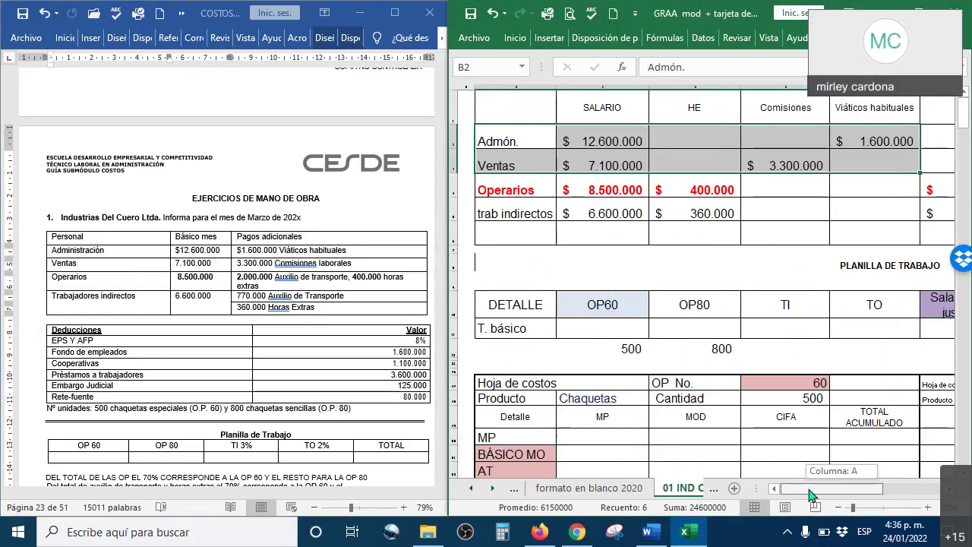
left_click_drag(811, 495, 812, 496)
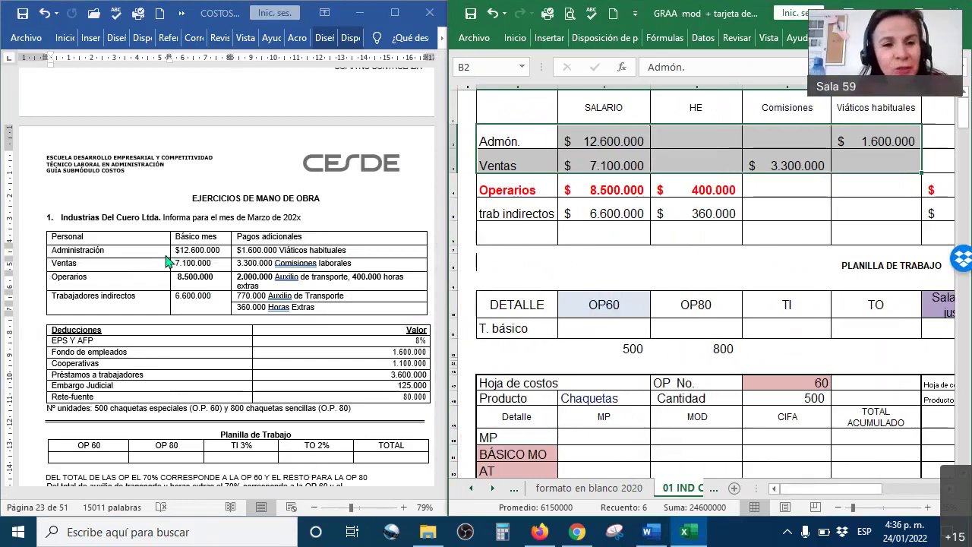
Step: Clear the selection in the guide and highlight the exercise's Ventas row again, including its Comisiones laborales
left_click(128, 416)
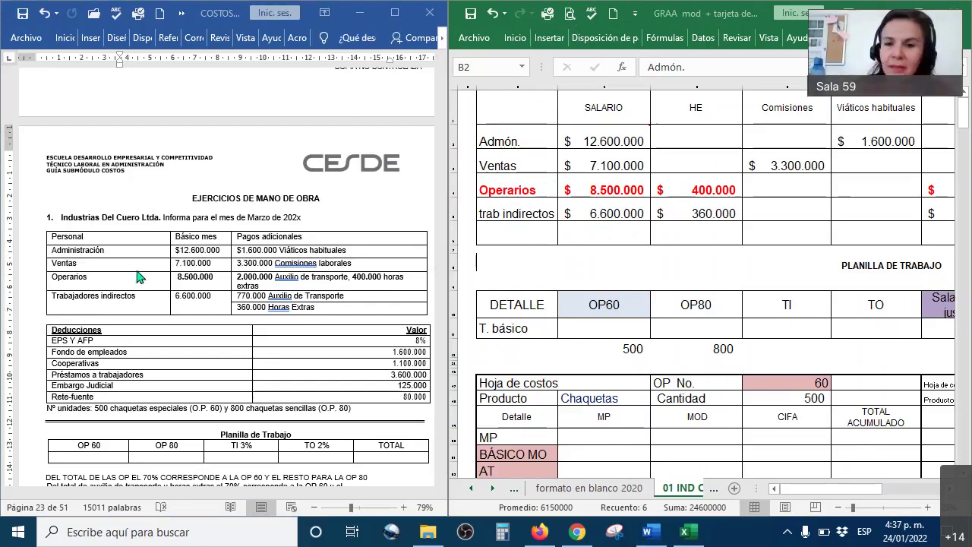
left_click(62, 263)
left_click_drag(62, 262, 410, 266)
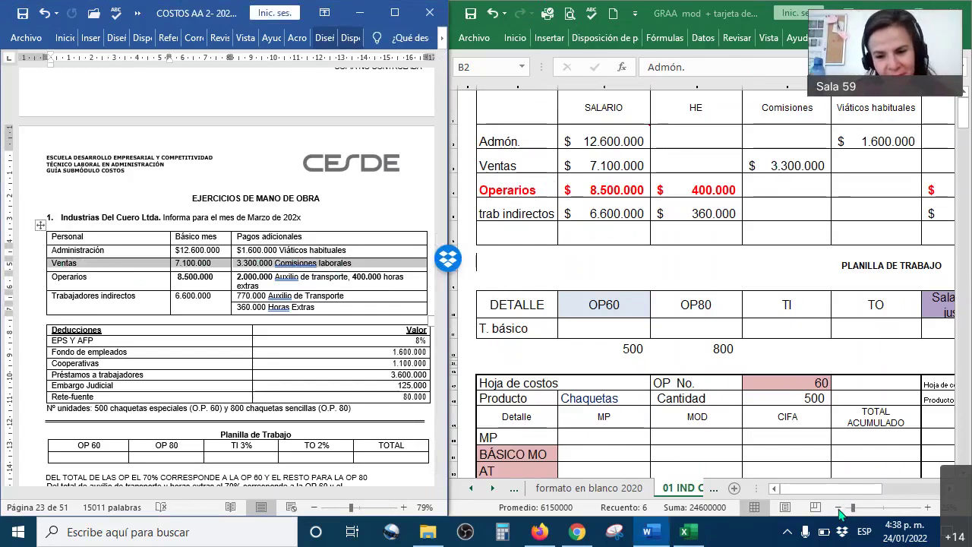
Step: Select the Operarios row of the exercise table, from the personnel name through its transport allowance and overtime payments
left_click(176, 296)
left_click(44, 278)
left_click(179, 278)
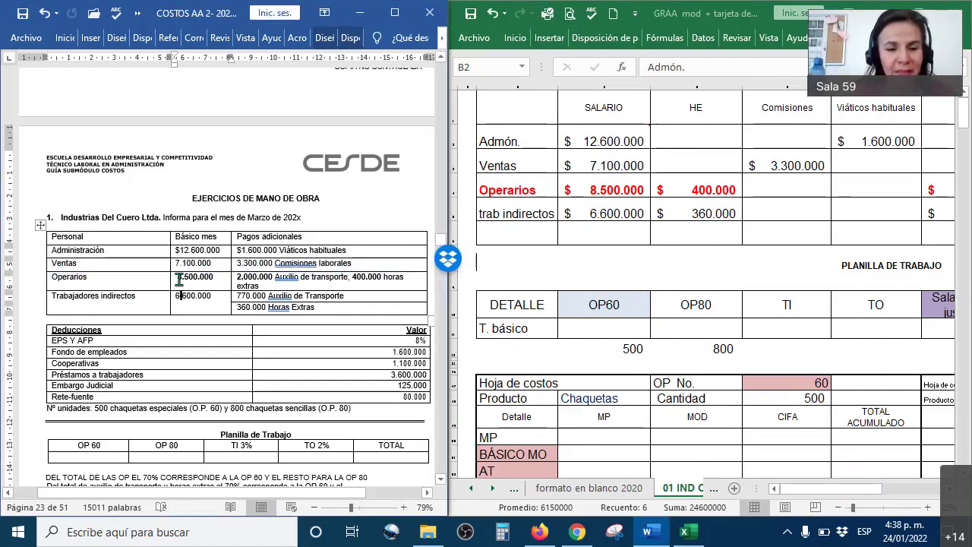
left_click_drag(179, 278, 395, 281)
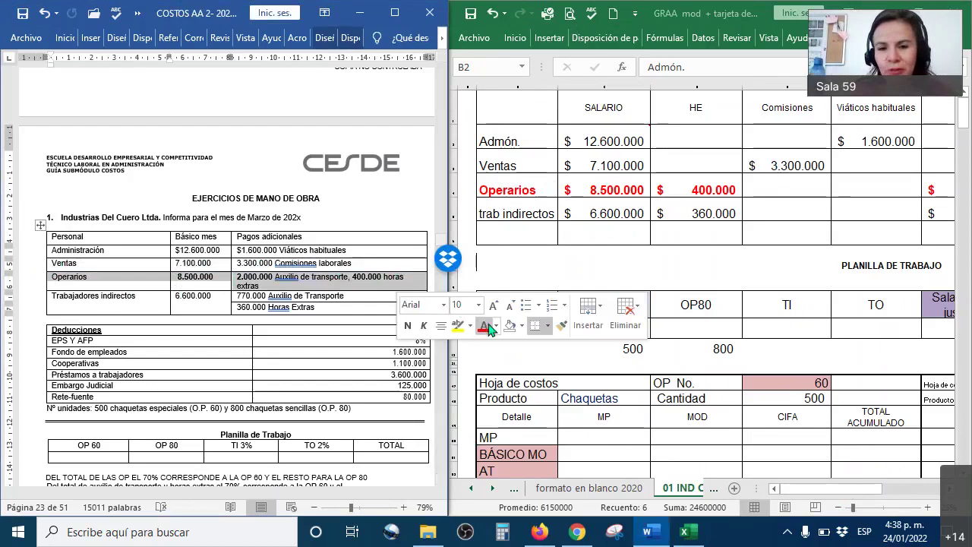
Step: Colour the exercise's Operarios row text red and select the Operarios AT amount in the worksheet
left_click(486, 326)
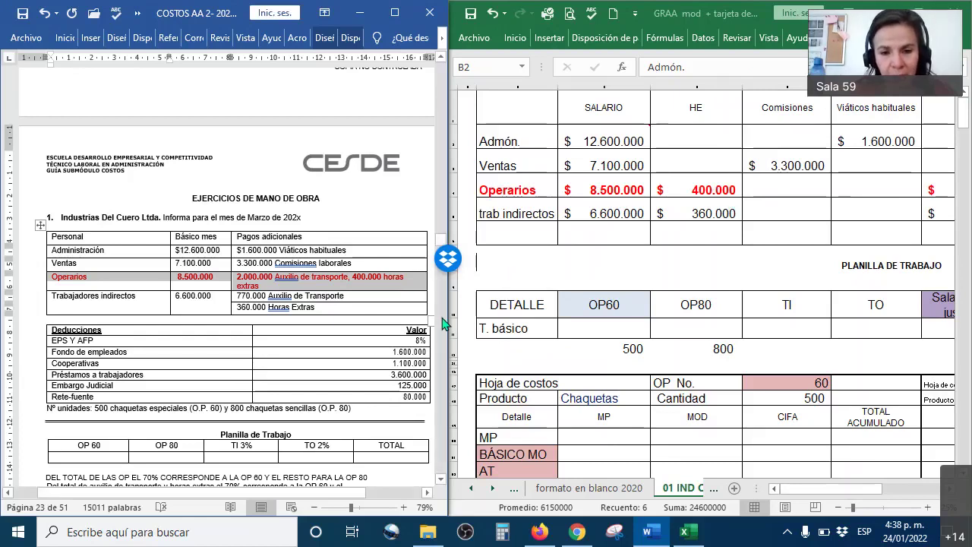
left_click_drag(444, 323, 391, 323)
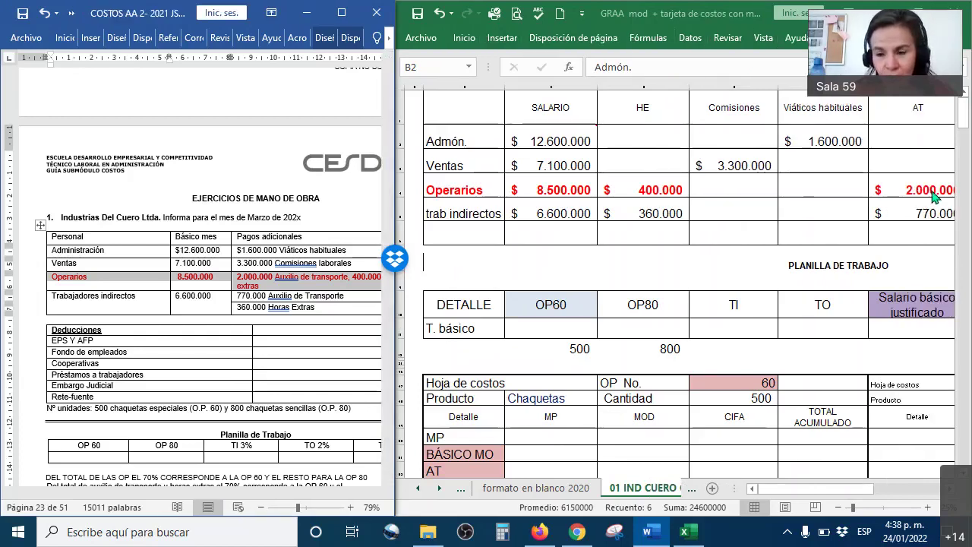
left_click(932, 191)
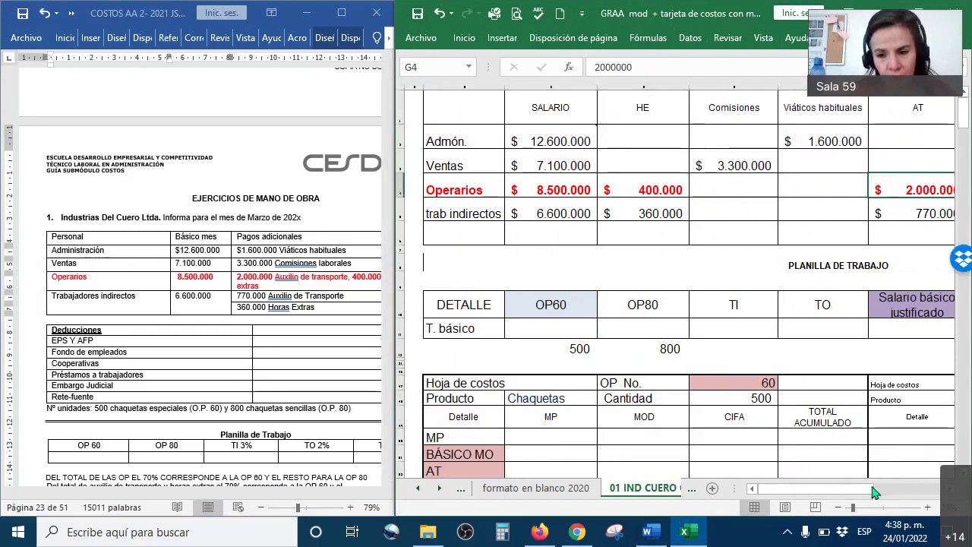
left_click(839, 506)
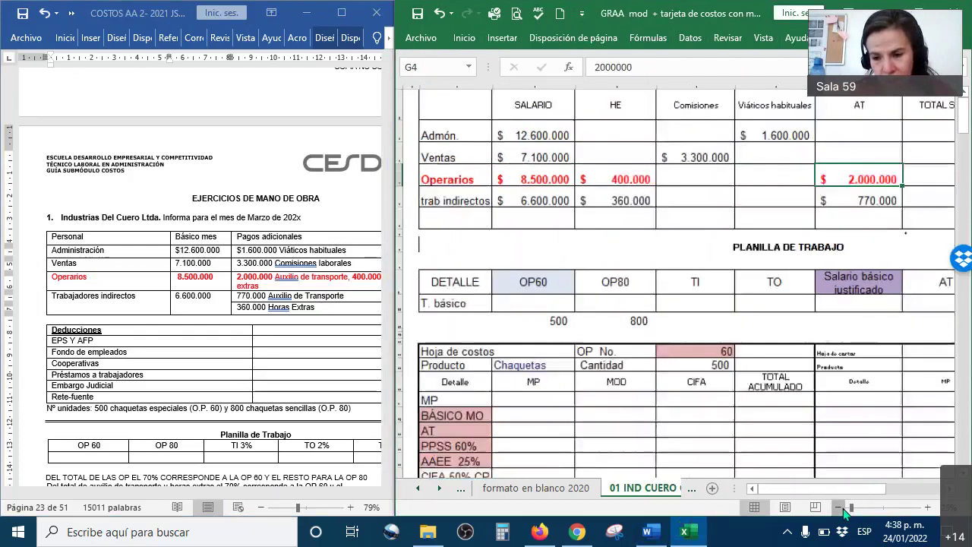
left_click(839, 507)
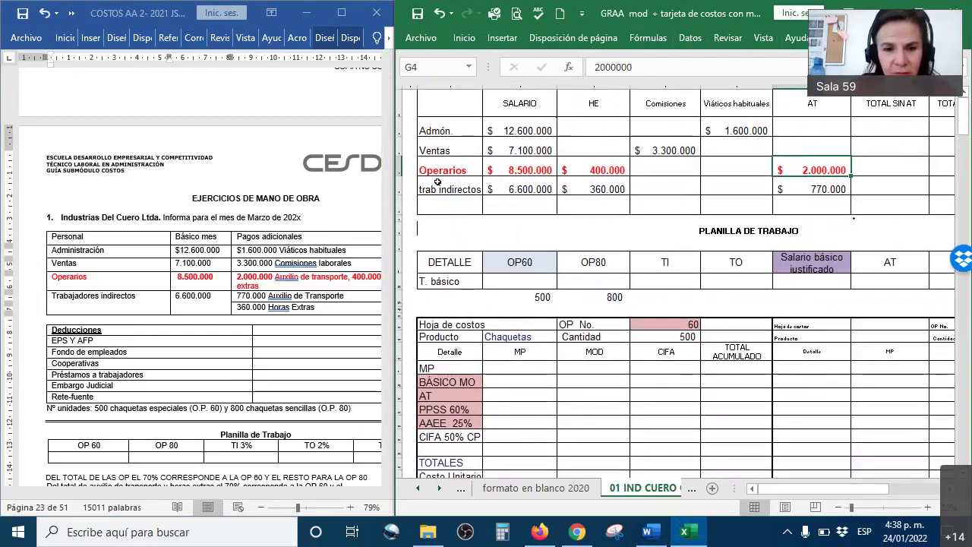
Step: Compare the indirect workers' row in the worksheet and the exercise, and highlight the whole Industrias Del Cuero personnel table
left_click_drag(448, 187, 844, 191)
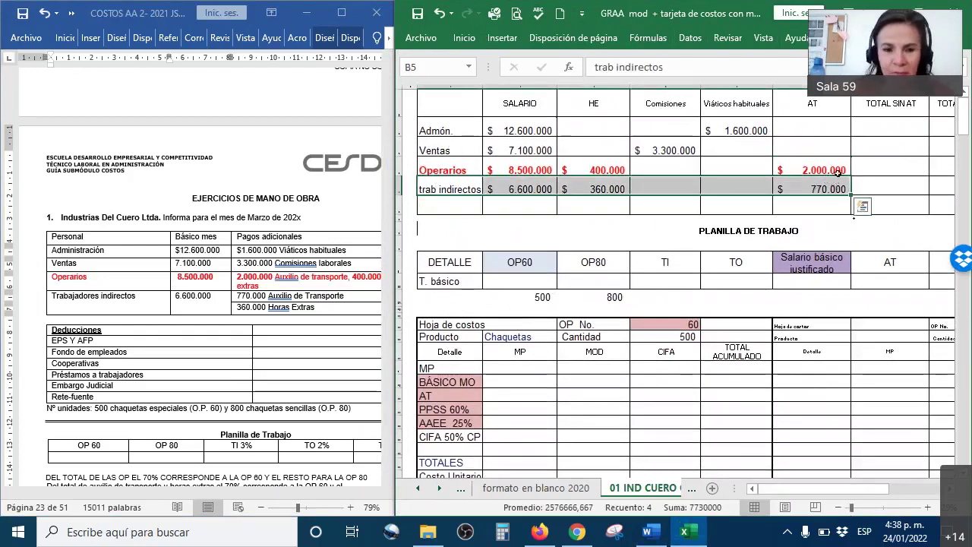
left_click(169, 318)
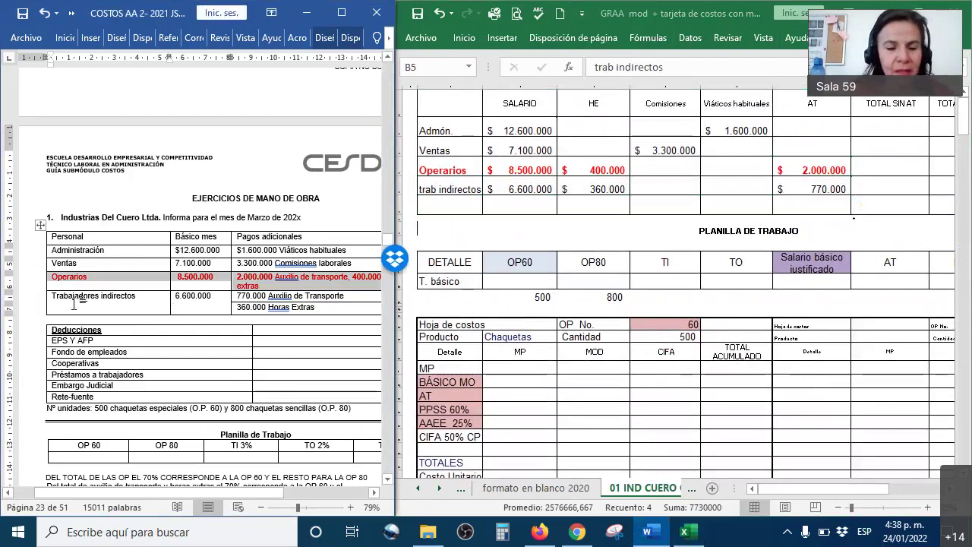
left_click_drag(73, 304, 203, 301)
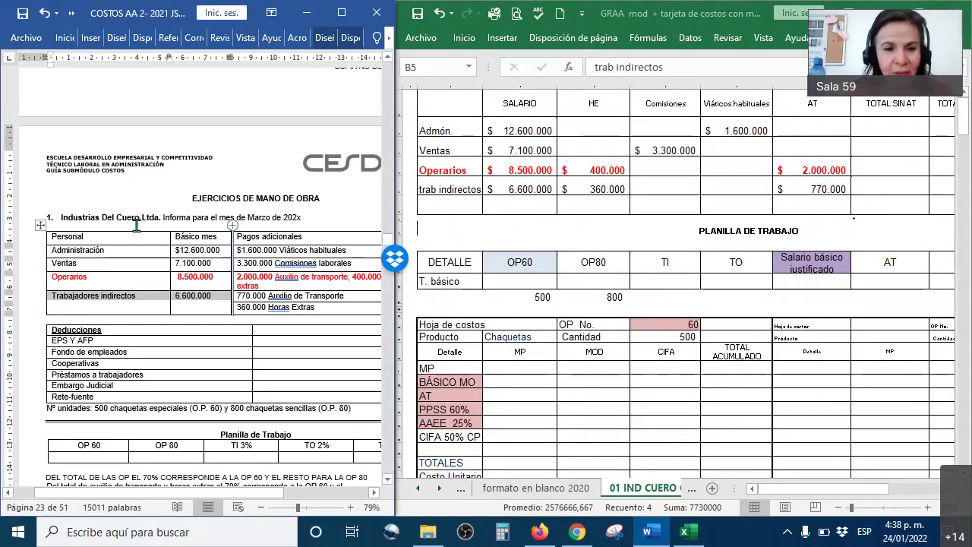
left_click(44, 213)
left_click_drag(61, 218, 194, 319)
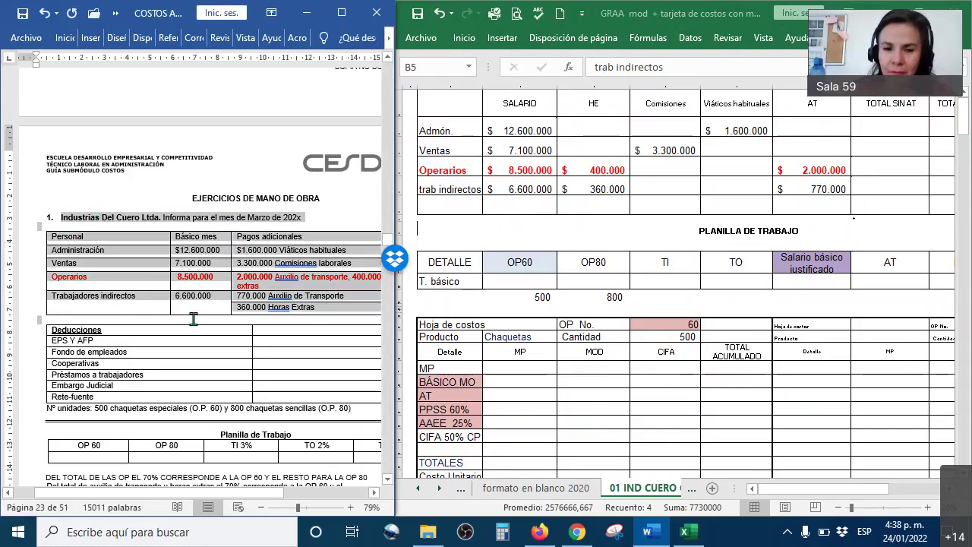
left_click(395, 307)
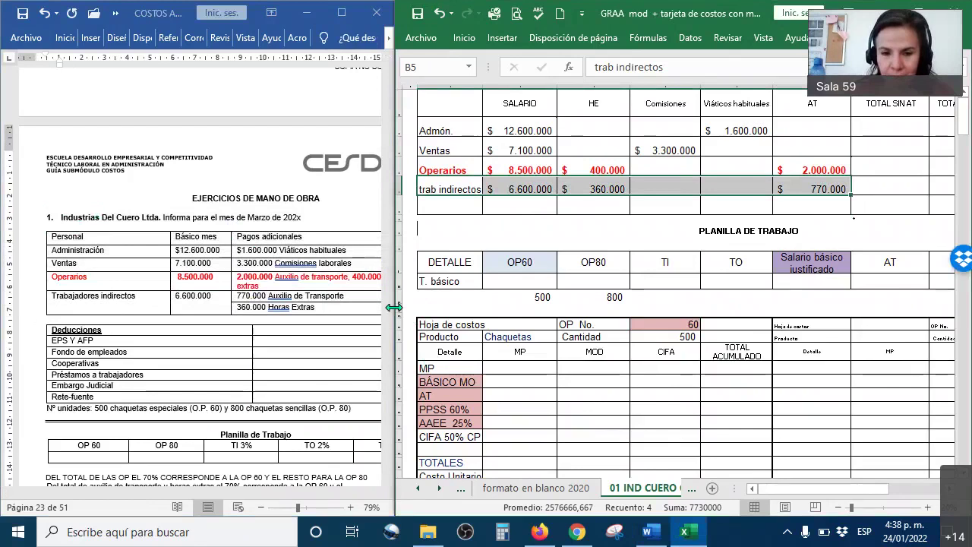
Step: Widen the Excel window and select the TOTAL SIN AT and TOTAL CON AT cells from Admón. through trab indirectos
left_click_drag(394, 307, 168, 307)
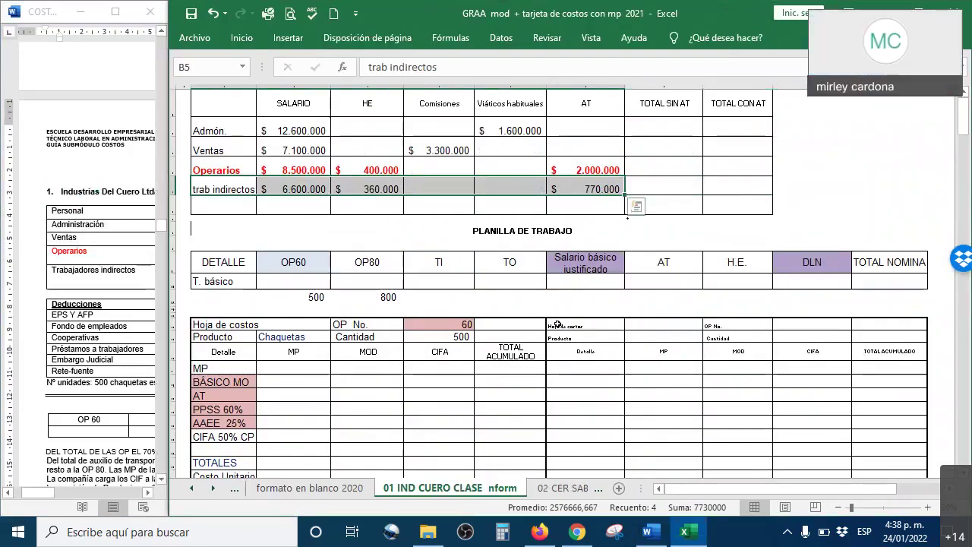
scroll(557, 324, "up", 5)
scroll(558, 324, "down", 5)
scroll(281, 130, "up", 1)
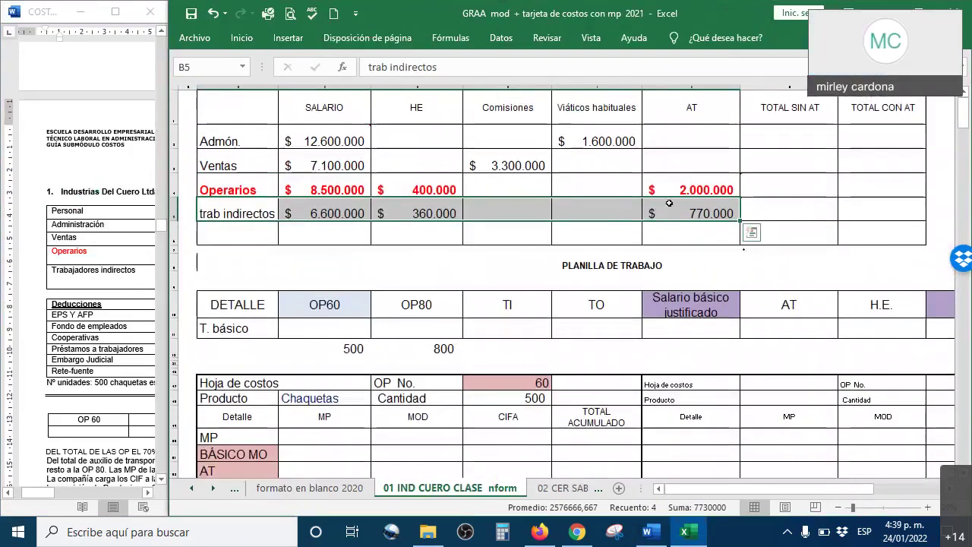
left_click(352, 137)
left_click_drag(807, 144, 798, 221)
left_click_drag(883, 133, 895, 222)
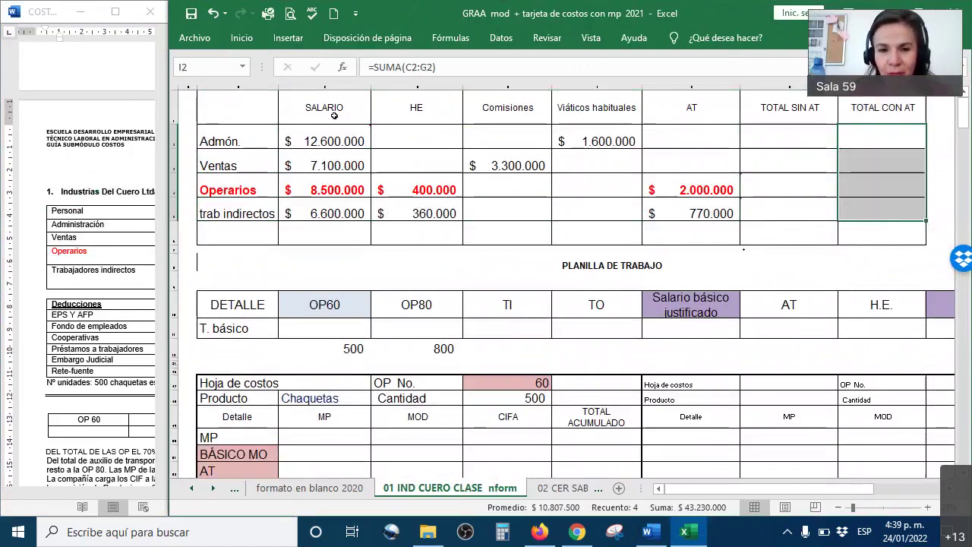
Step: Select the Admón. row and each payment column from SALARIO through AT to examine what the totals add up
left_click_drag(233, 142, 894, 132)
left_click_drag(902, 168, 926, 255)
left_click(325, 138)
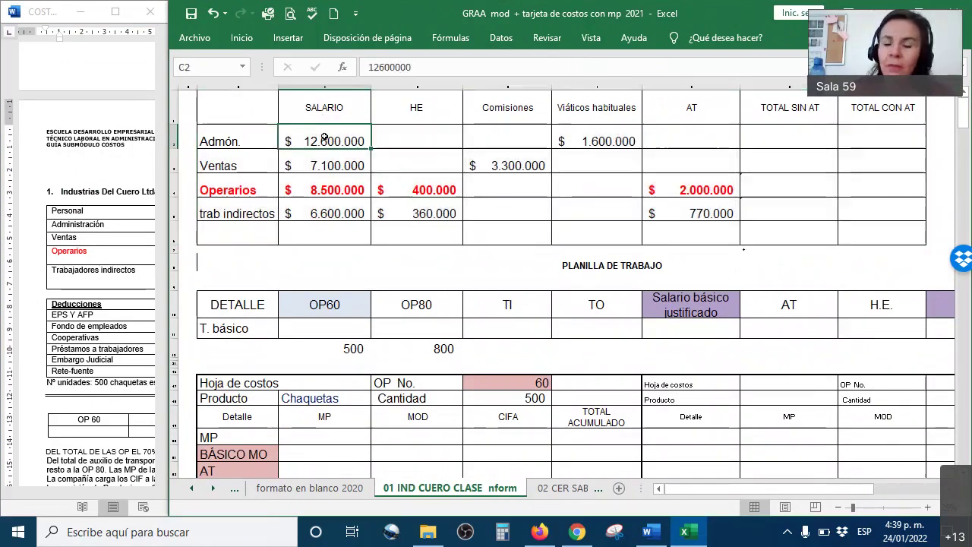
left_click_drag(324, 137, 347, 234)
left_click_drag(416, 108, 418, 236)
left_click_drag(507, 107, 507, 235)
left_click_drag(596, 107, 592, 237)
left_click_drag(692, 107, 740, 251)
Step: Select the cells under TOTAL SIN AT and TOTAL CON AT again, including the latter's bottom total cell
left_click_drag(790, 141, 790, 214)
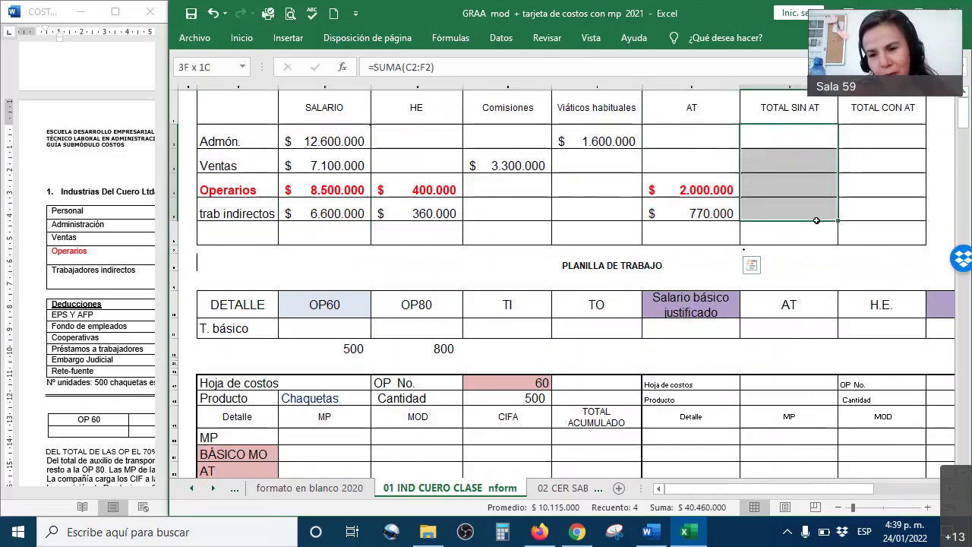
left_click(895, 132)
left_click_drag(895, 132, 895, 239)
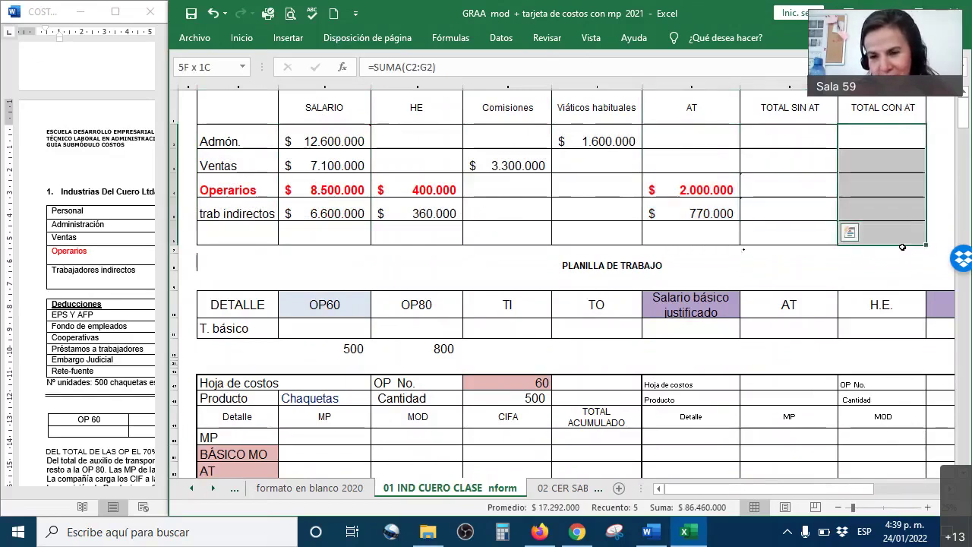
left_click(264, 263)
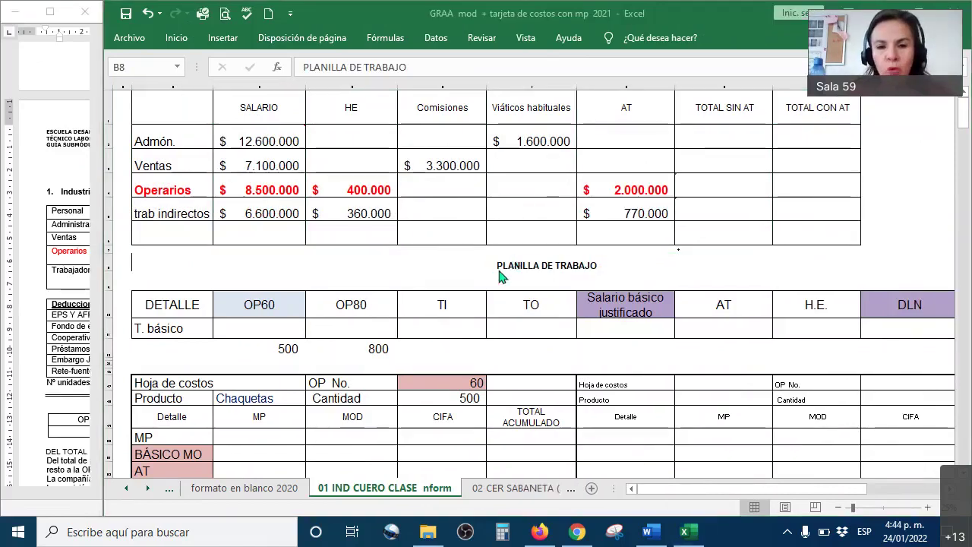
Step: Set the font colour of the TOTAL SIN AT and TOTAL CON AT amounts to Automático
left_click_drag(698, 142, 736, 225)
right_click(710, 163)
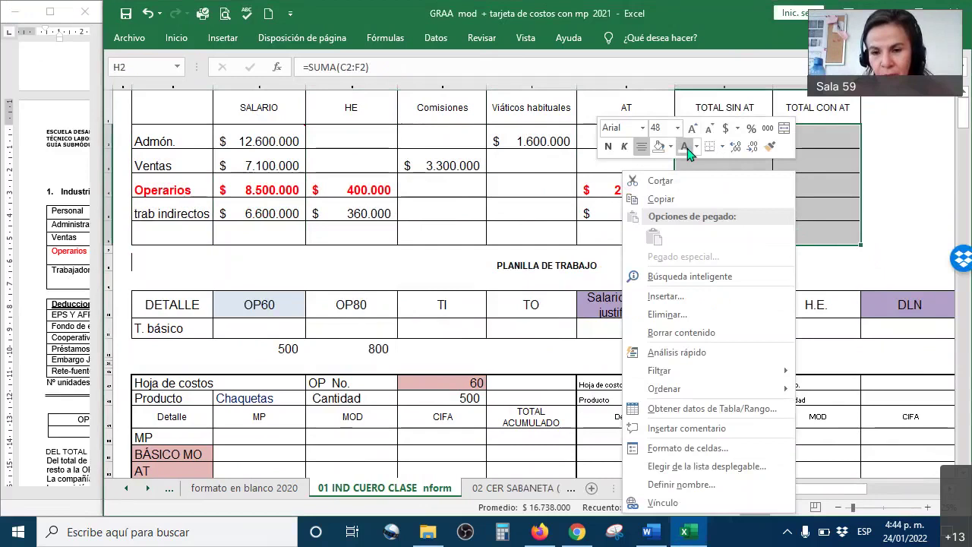
left_click(685, 146)
left_click(696, 147)
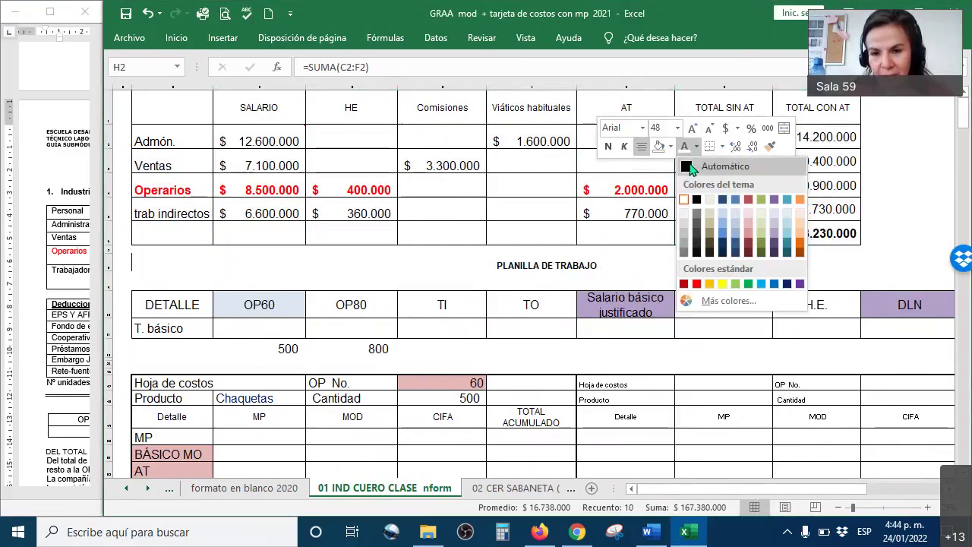
left_click(707, 163)
Step: Set the font colour of the bottom totals row to black from SALARIO through AT
left_click_drag(251, 233, 349, 232)
left_click_drag(781, 219, 650, 234)
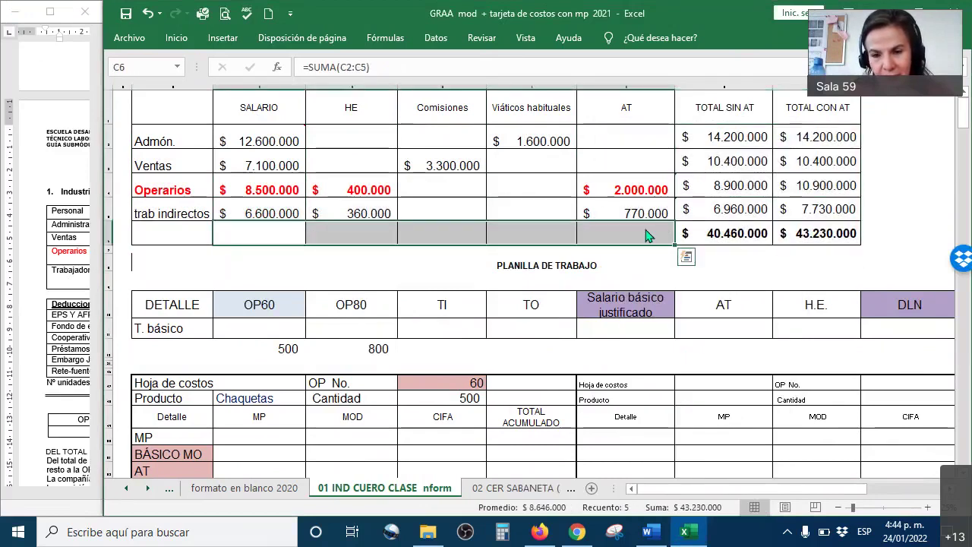
right_click(650, 234)
left_click(733, 146)
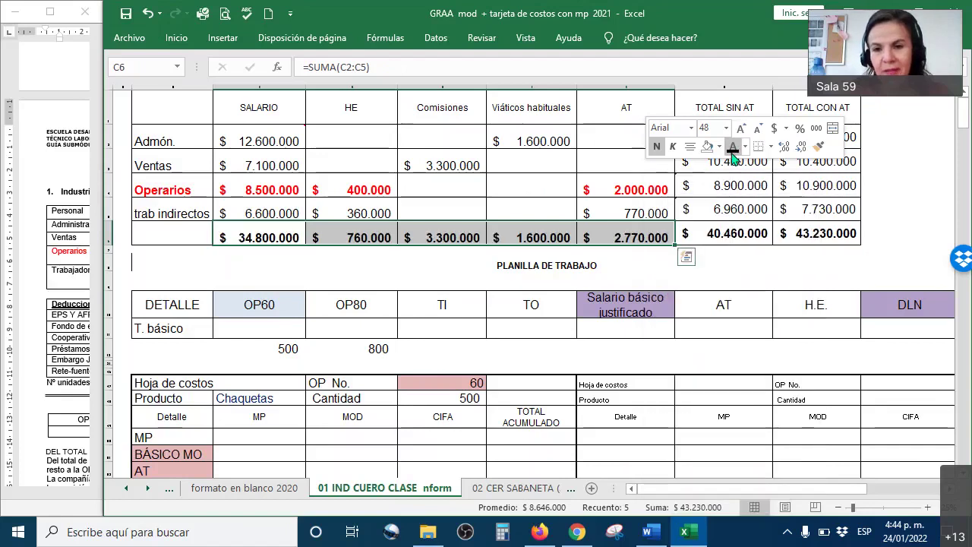
left_click(725, 233)
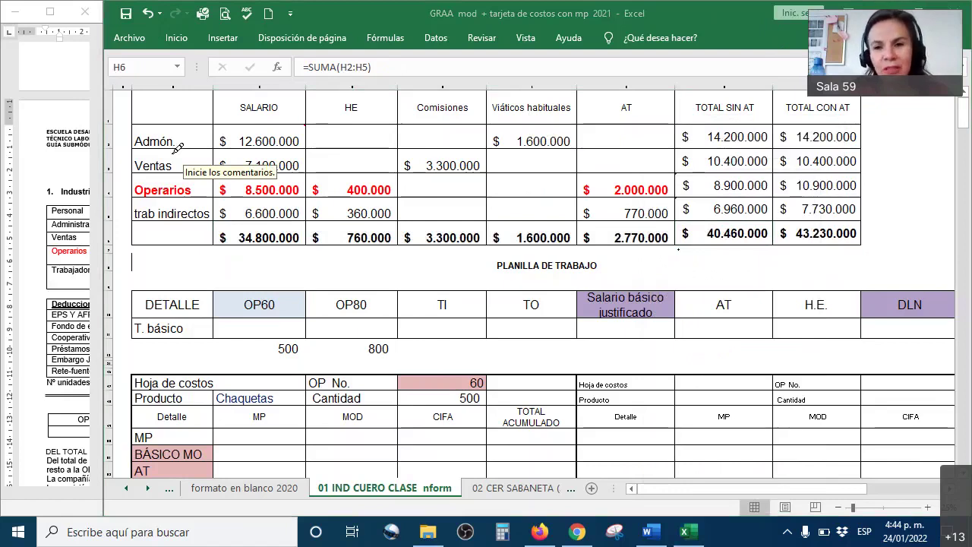
Step: Draw red check marks on the TOTAL SIN AT and TOTAL CON AT amounts for Admón., Ventas and Operarios, and clear the annotations
mouse_move(720, 114)
left_mouse_down()
mouse_move(727, 125)
mouse_move(801, 67)
left_mouse_up()
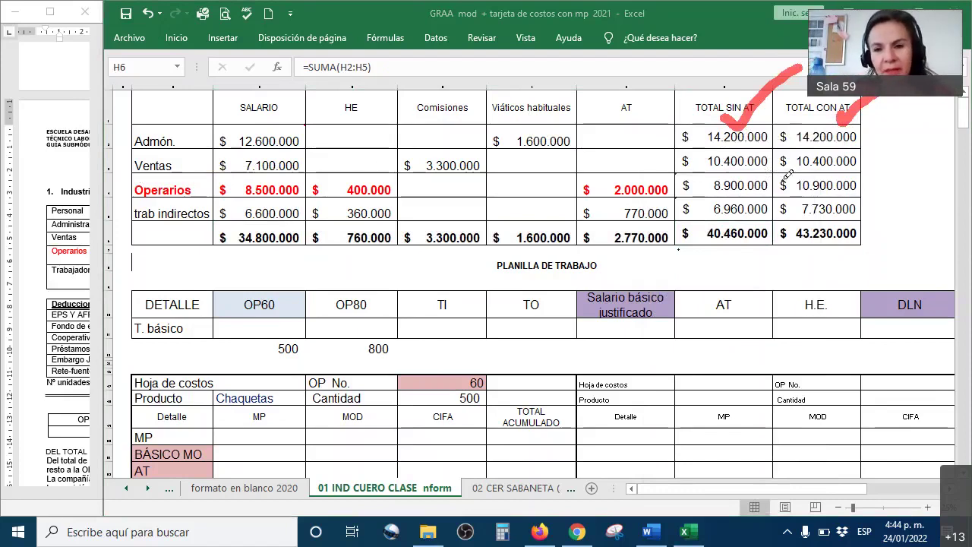
mouse_move(767, 158)
left_mouse_down()
mouse_move(760, 163)
mouse_move(771, 148)
left_mouse_up()
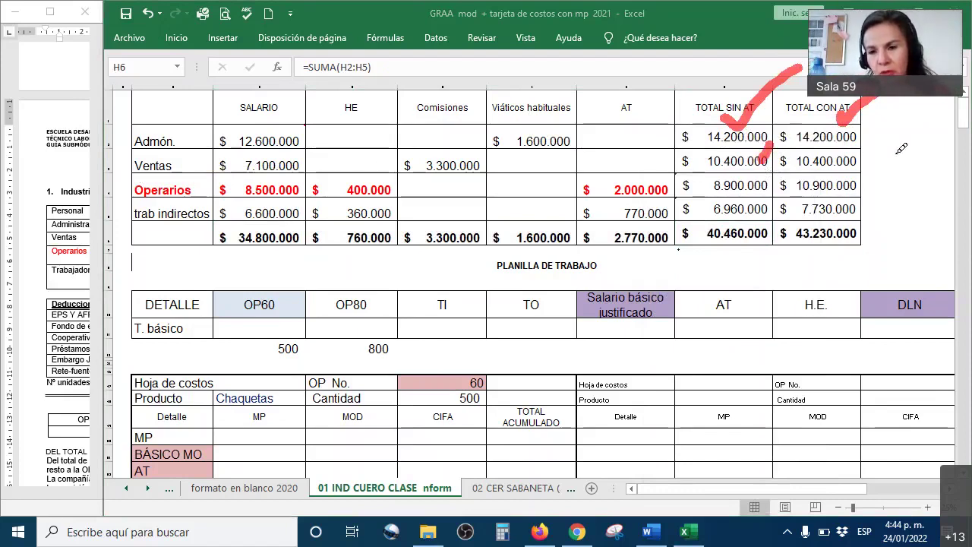
mouse_move(860, 154)
left_mouse_down()
mouse_move(857, 161)
mouse_move(906, 118)
left_mouse_up()
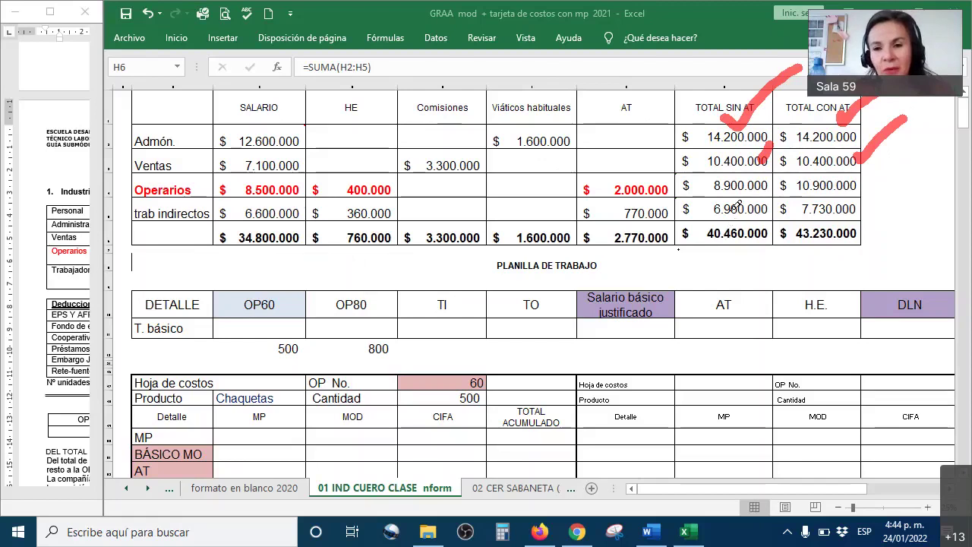
left_click_drag(760, 188, 779, 160)
mouse_move(864, 174)
left_mouse_down()
mouse_move(867, 184)
mouse_move(897, 157)
left_mouse_up()
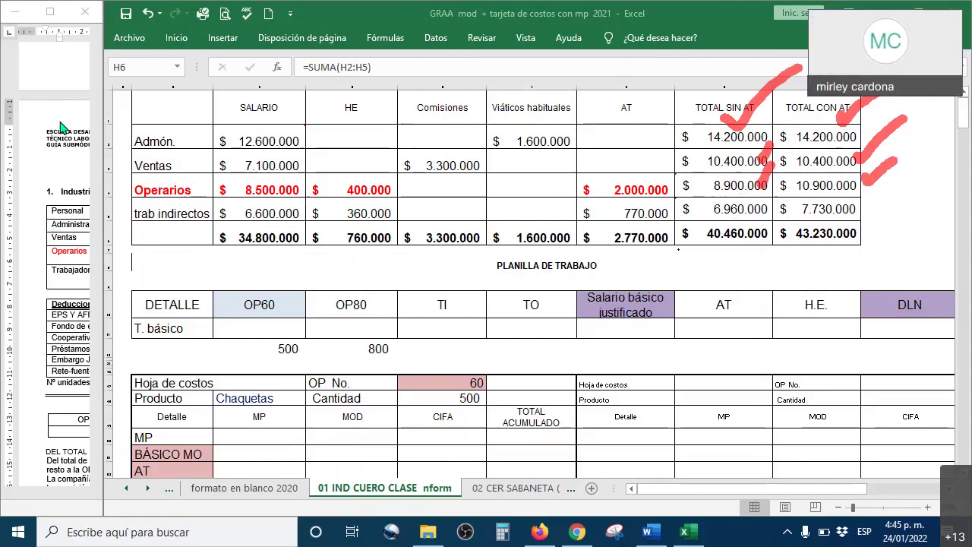
key("Escape")
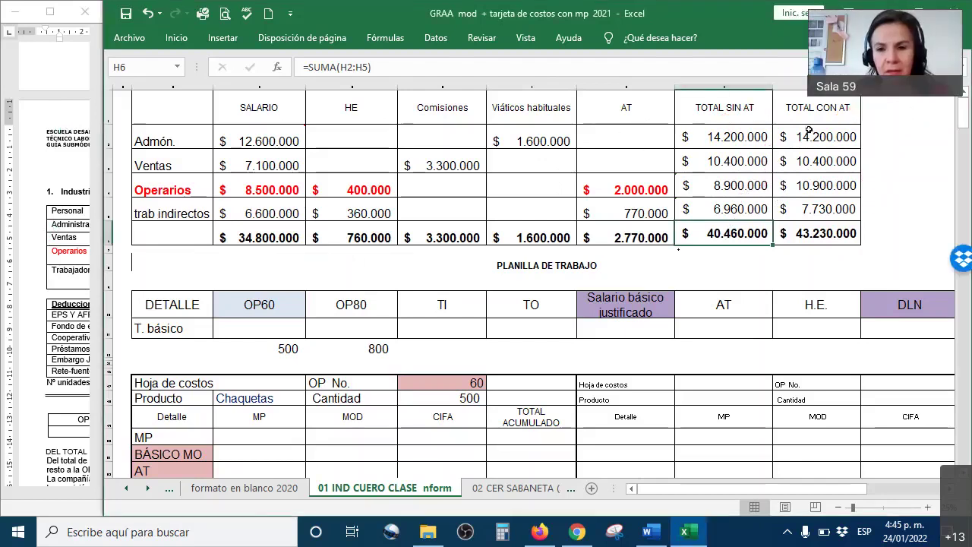
Step: Select the Admón. and Ventas TOTAL SIN AT amounts, and the PLANILLA DE TRABAJO block down to the T. básico row
left_click_drag(711, 136, 748, 163)
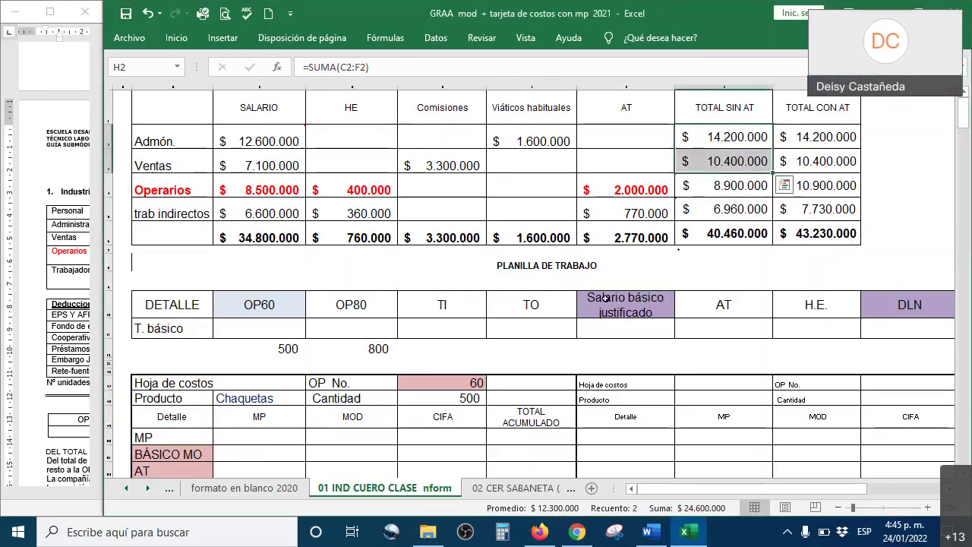
left_click(468, 278)
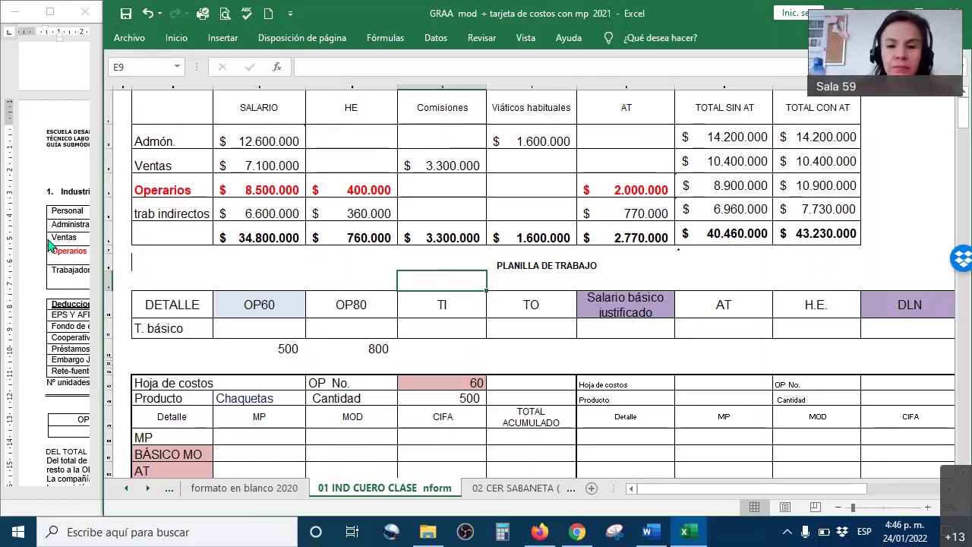
left_click_drag(161, 272, 896, 330)
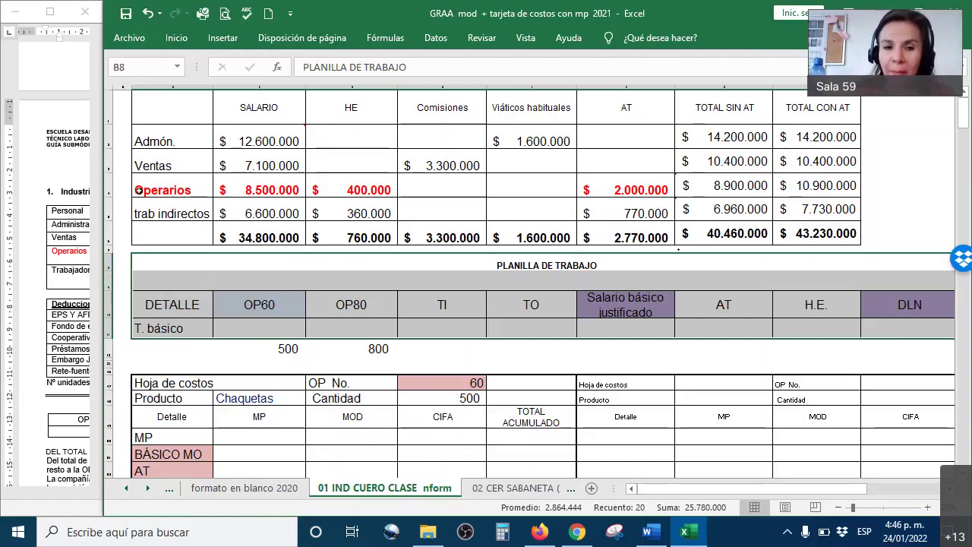
Step: Fill the worksheet's Operarios row with yellow through TOTAL CON AT and open its font colour choices
left_click_drag(163, 191, 819, 186)
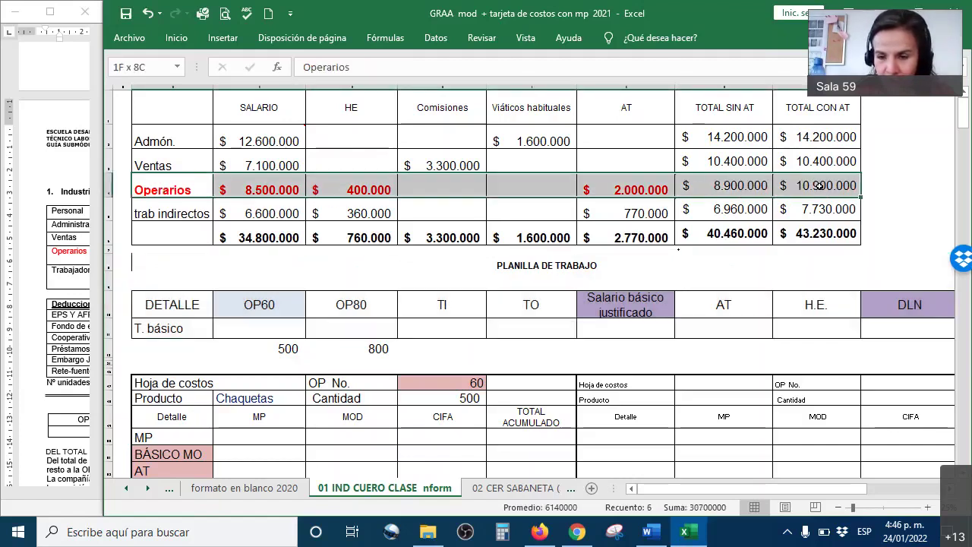
right_click(818, 187)
left_click(694, 126)
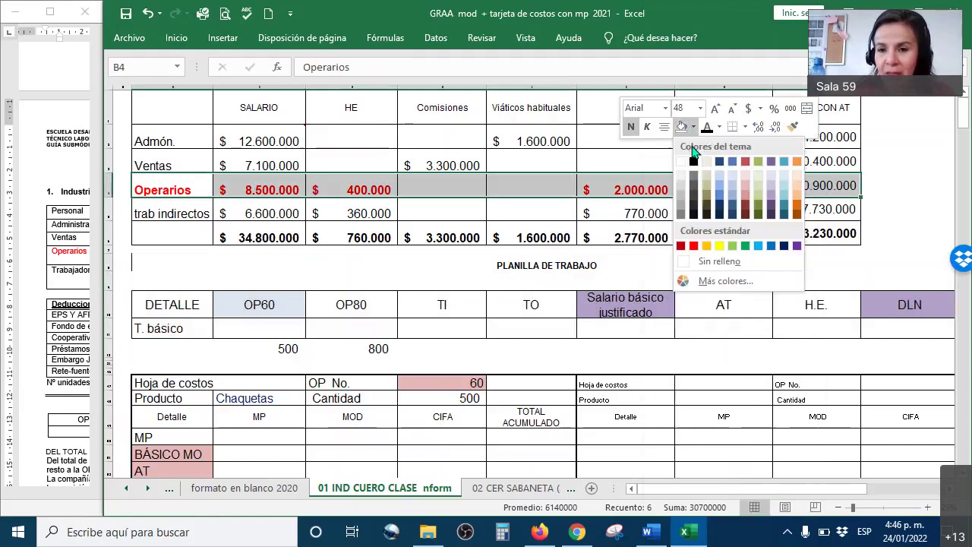
left_click(714, 242)
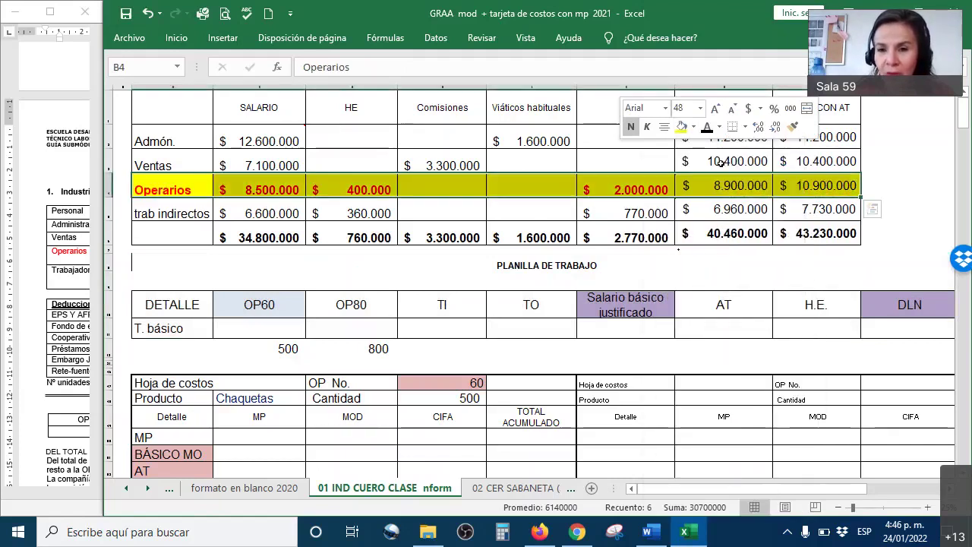
left_click(720, 127)
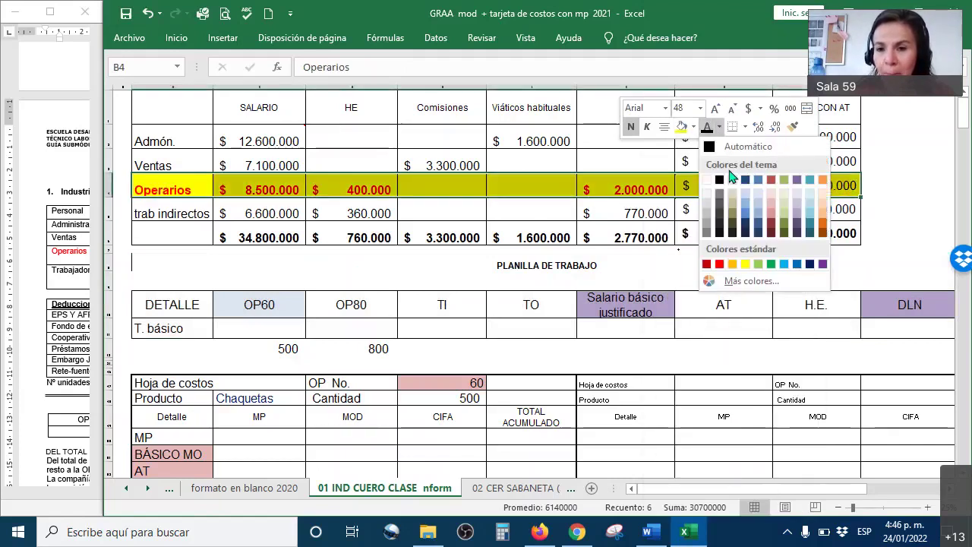
Step: Apply the standard red font colour to the Operarios row and go over its salary, overtime and transport allowance amounts
left_click(720, 264)
left_click(255, 183)
left_click(355, 193)
left_click(622, 189)
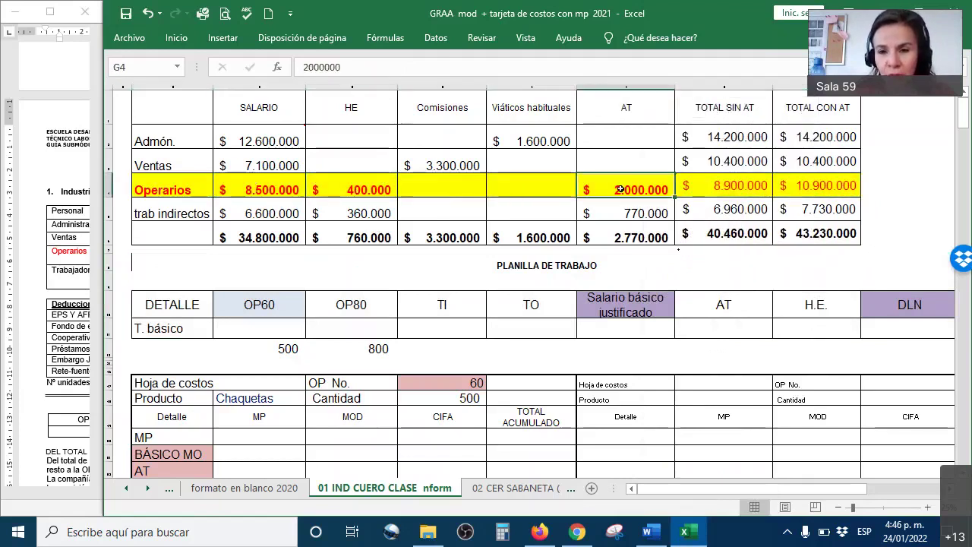
left_click_drag(820, 185, 138, 182)
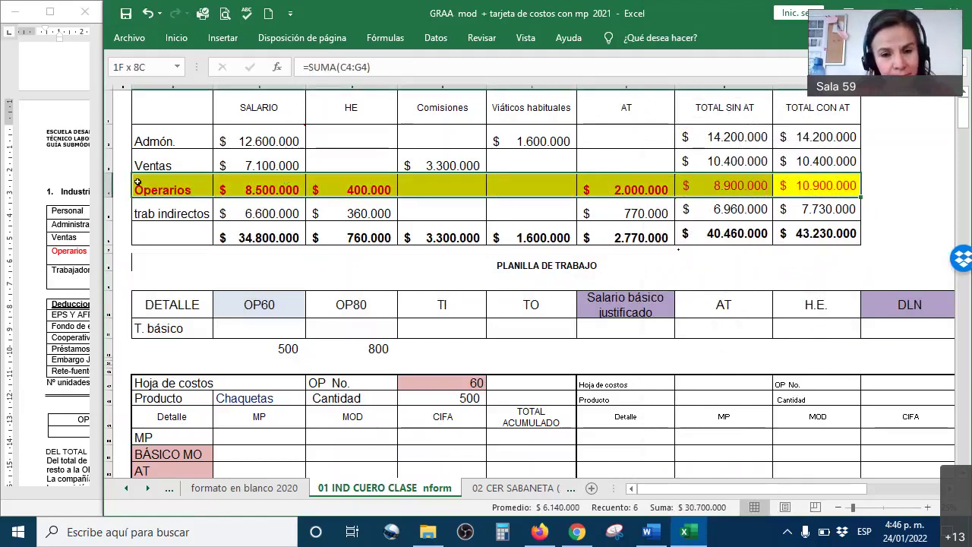
Step: Go through the PLANILLA DE TRABAJO column headings from OP60 across to TOTAL NOMINA
left_click(282, 303)
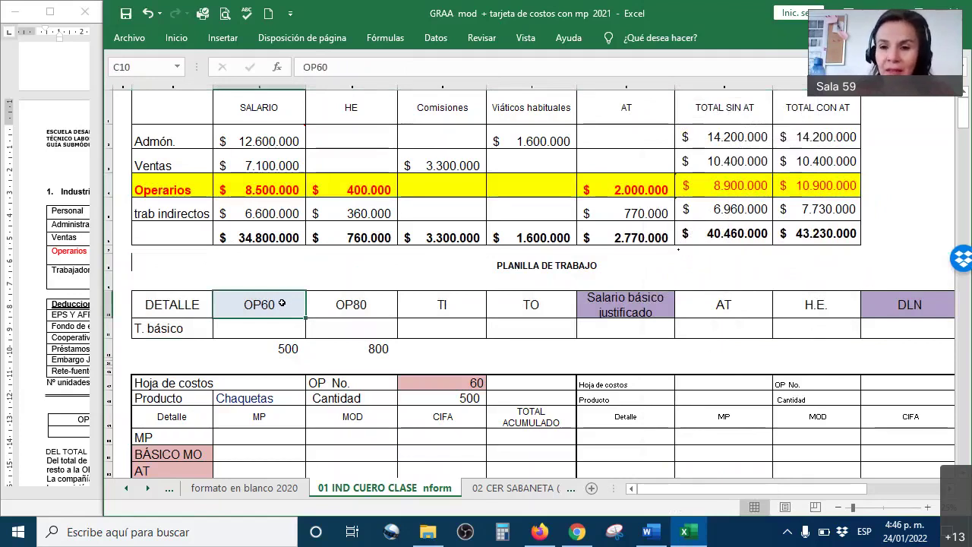
left_click(58, 314)
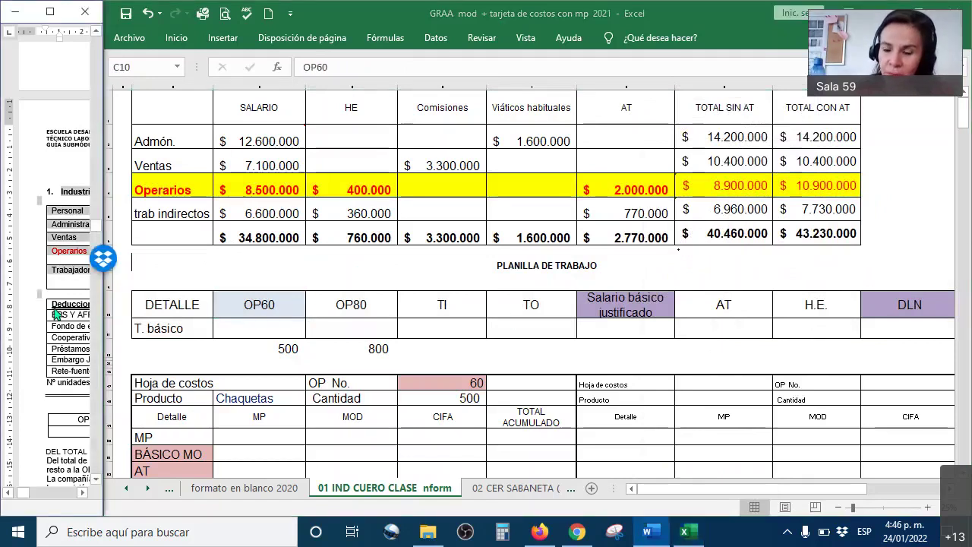
key("alt+Tab")
key("Right")
key("Right")
key("Right")
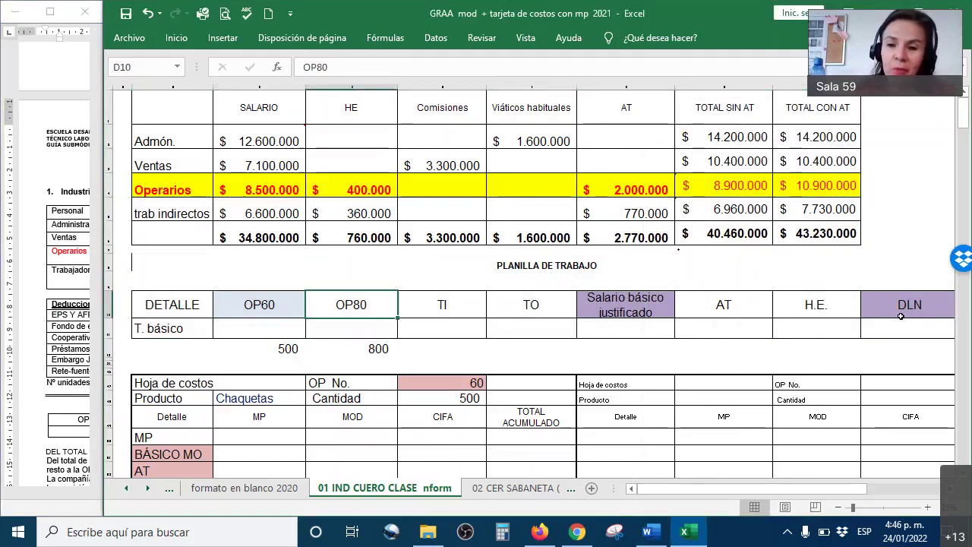
key("Right")
key("Right")
key("Right")
key("Right")
key("Right")
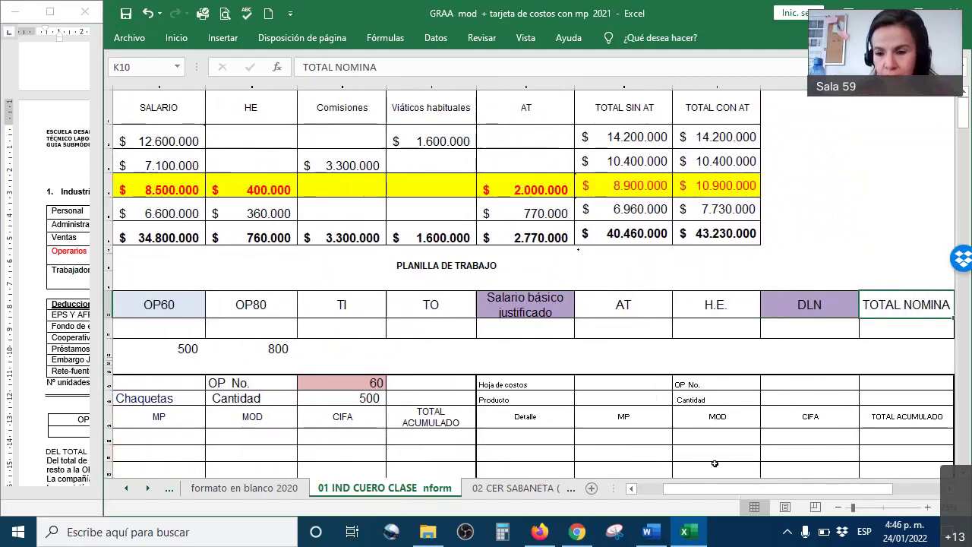
scroll(717, 389, "down", 2, "ctrl")
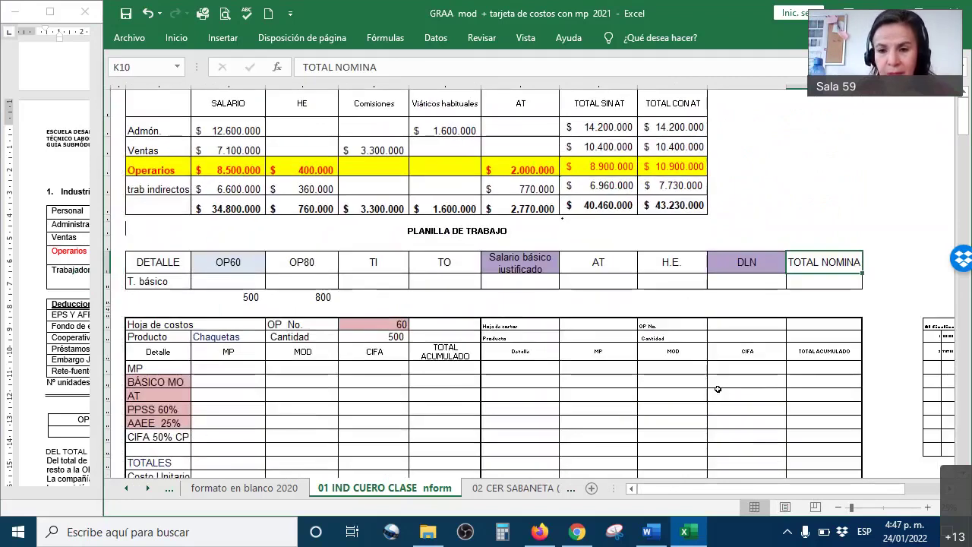
Step: Make the T. básico amount under TOTAL NOMINA visible with a red font colour
left_click(807, 284)
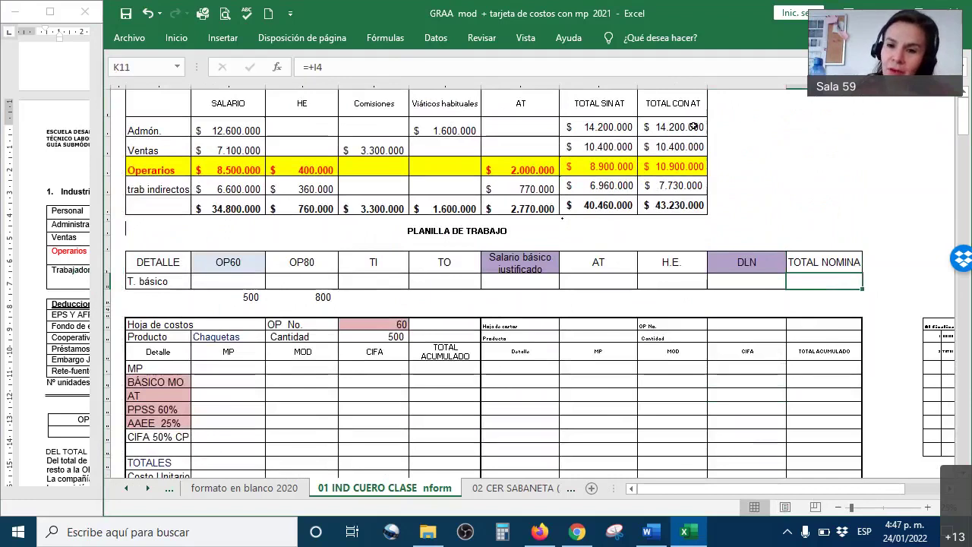
right_click(834, 281)
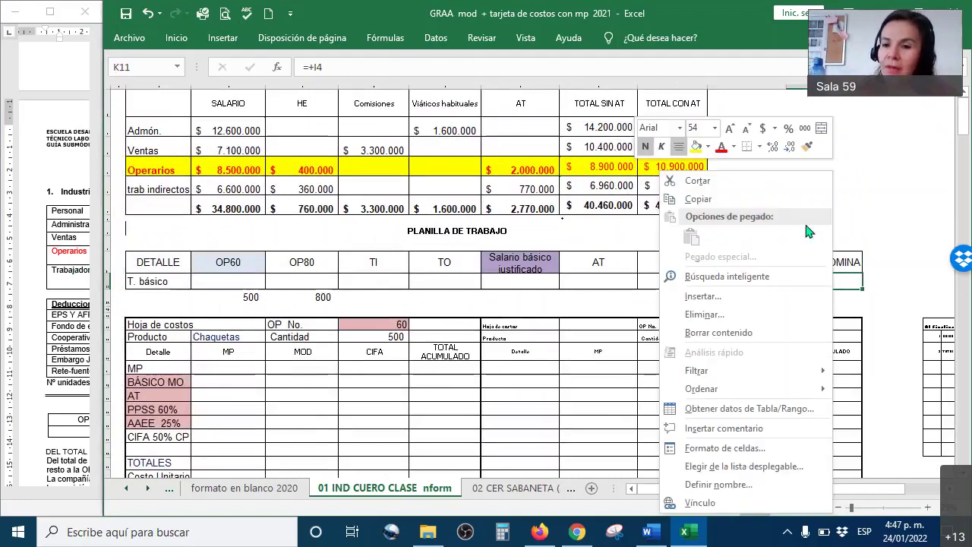
left_click(722, 150)
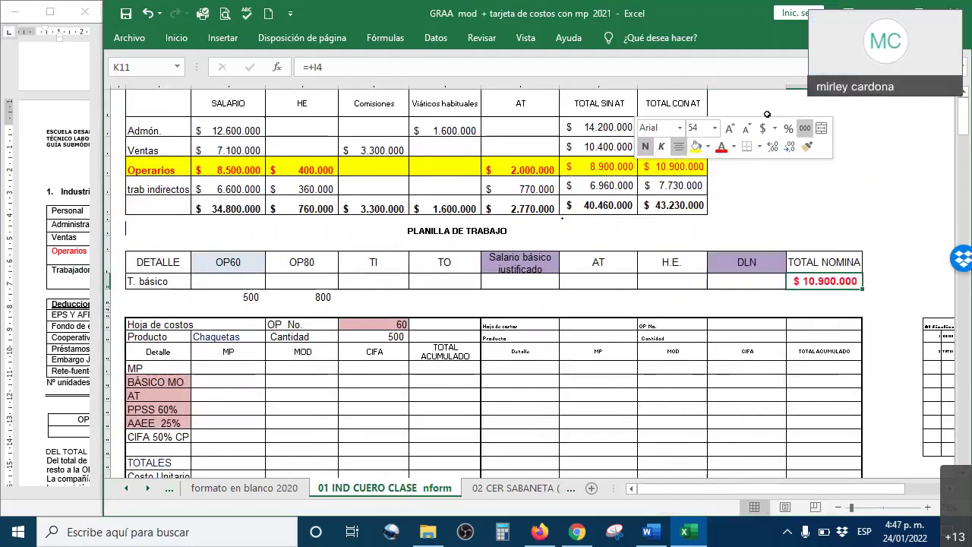
mouse_move(706, 162)
left_mouse_down()
mouse_move(805, 163)
mouse_move(835, 249)
left_mouse_up()
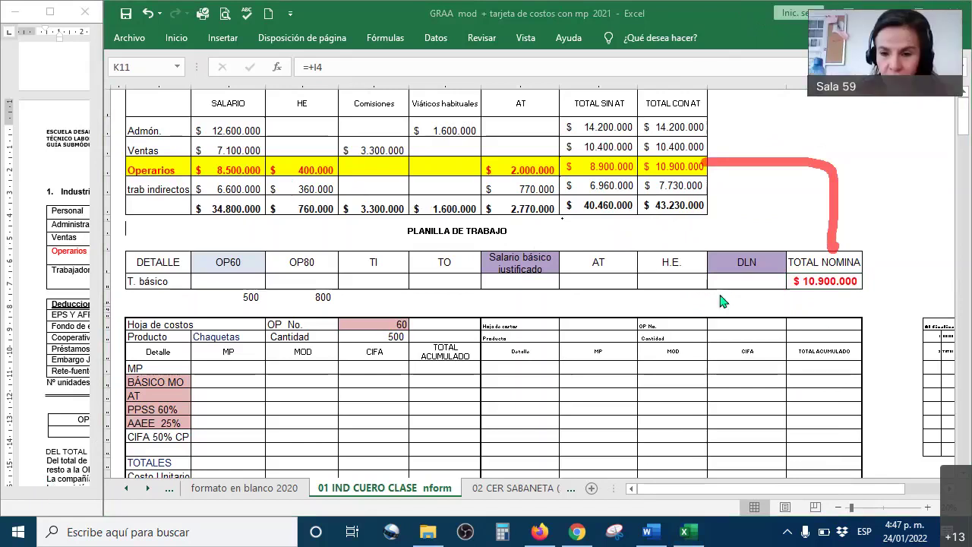
key("F2")
type("+")
left_click(669, 281)
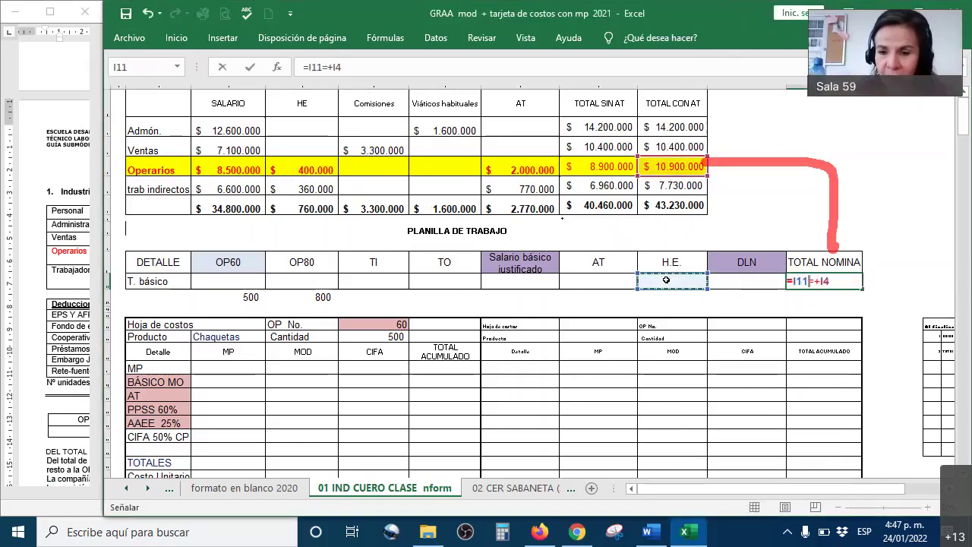
key("Escape")
Step: Apply a red font colour to the T. básico amounts under H.E. and AT
right_click(666, 280)
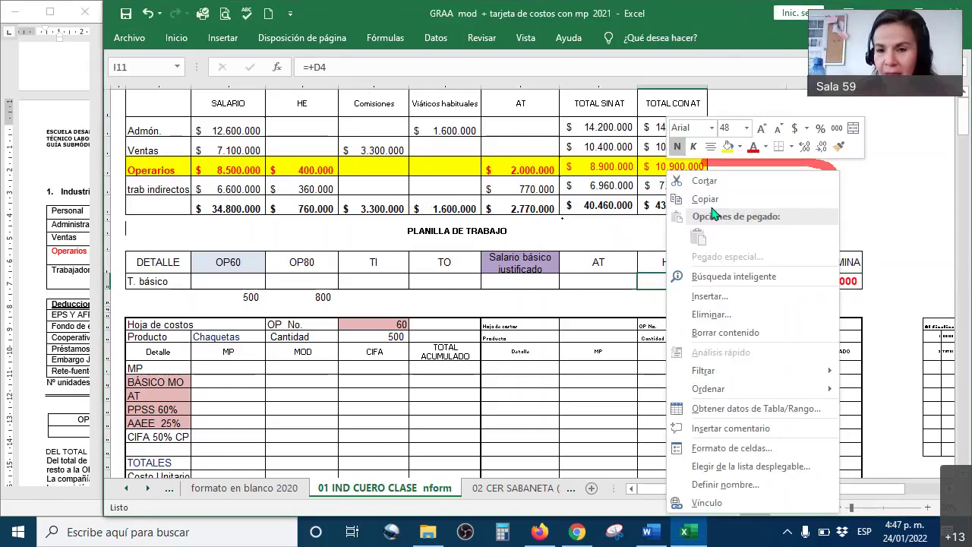
left_click(752, 149)
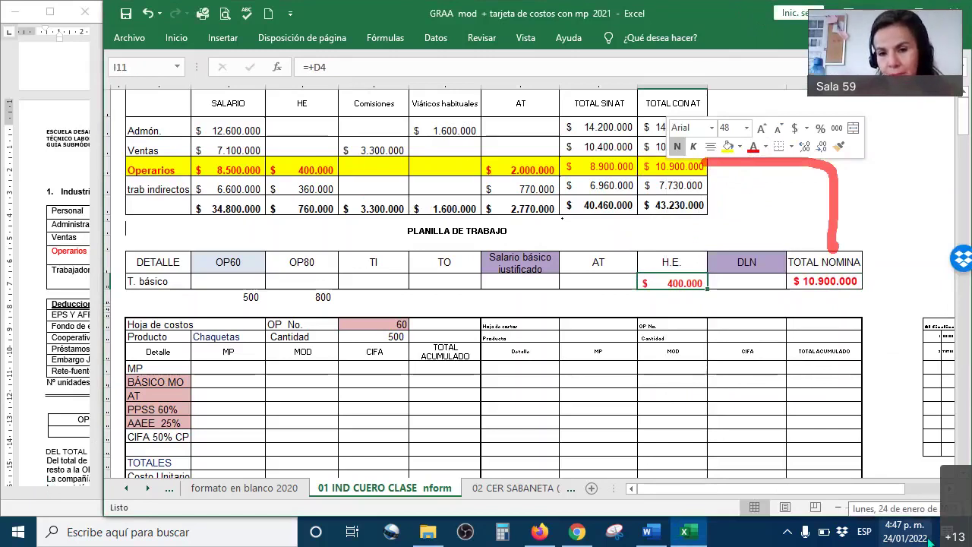
left_click(585, 286)
right_click(586, 285)
left_click(608, 234)
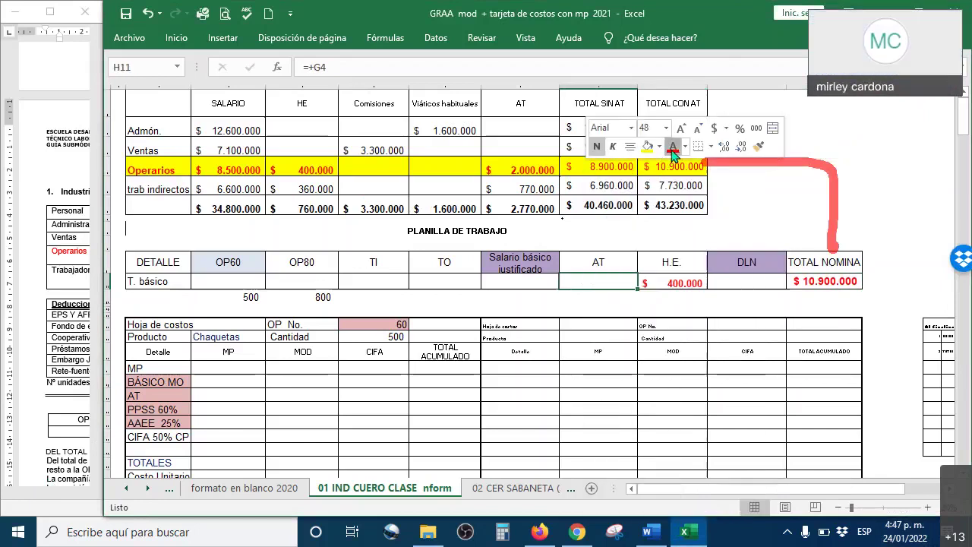
left_click(601, 414)
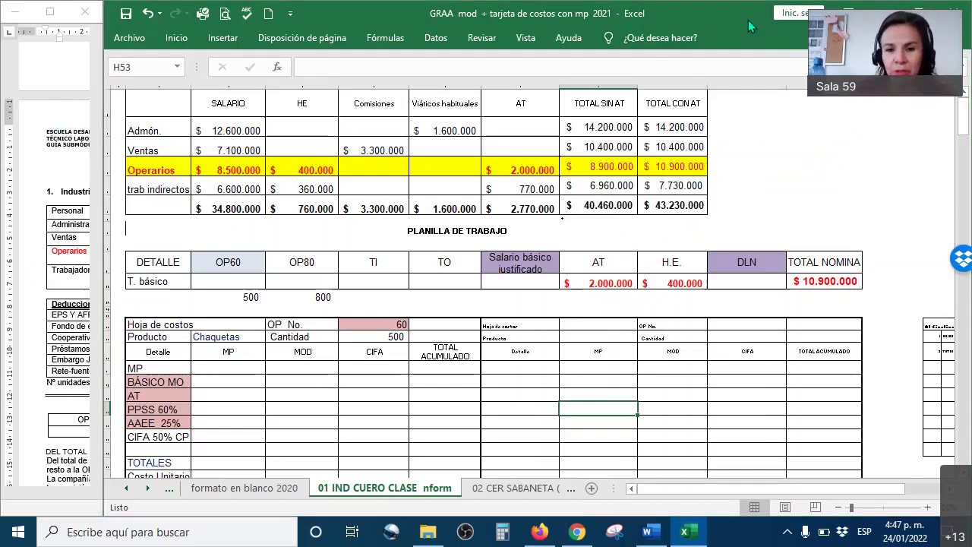
mouse_move(476, 232)
left_mouse_down()
mouse_move(481, 306)
mouse_move(571, 293)
mouse_move(578, 226)
mouse_move(470, 227)
mouse_move(464, 251)
left_mouse_up()
mouse_move(710, 218)
left_mouse_down()
mouse_move(711, 307)
mouse_move(795, 308)
mouse_move(782, 221)
mouse_move(714, 219)
left_mouse_up()
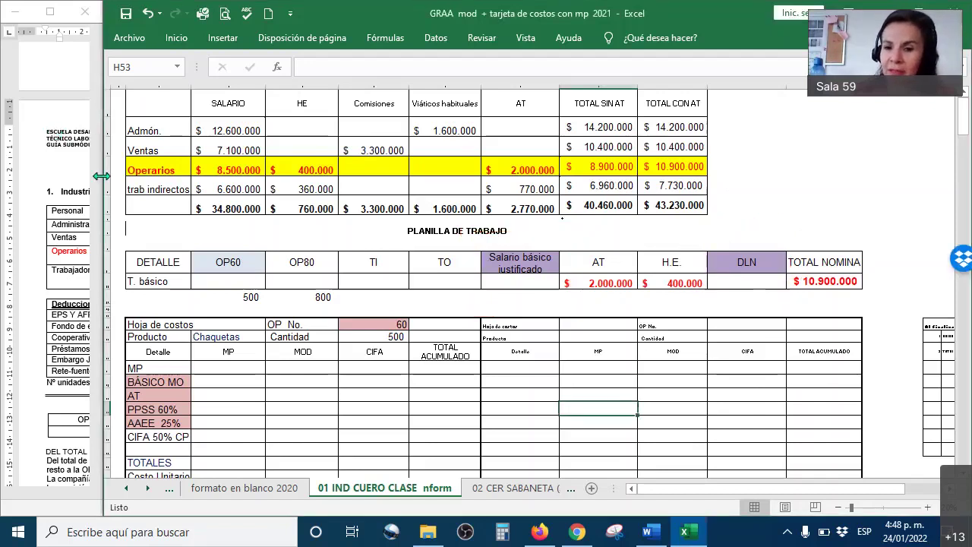
Step: Widen the Word document beside the workbook so the labour exercise's deductions and instructions can be read
left_click_drag(102, 175, 631, 175)
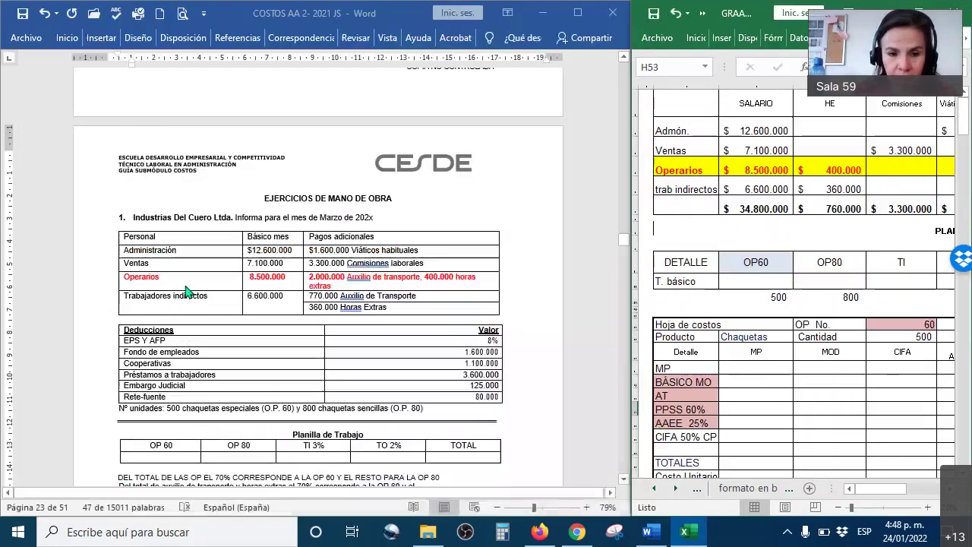
scroll(358, 258, "up", 2)
scroll(373, 254, "down", 3)
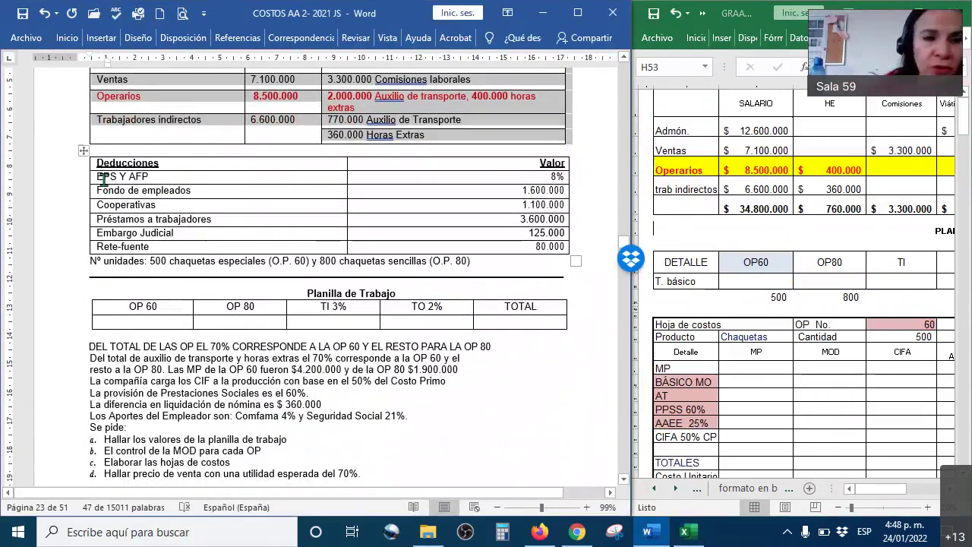
key("ctrl+s")
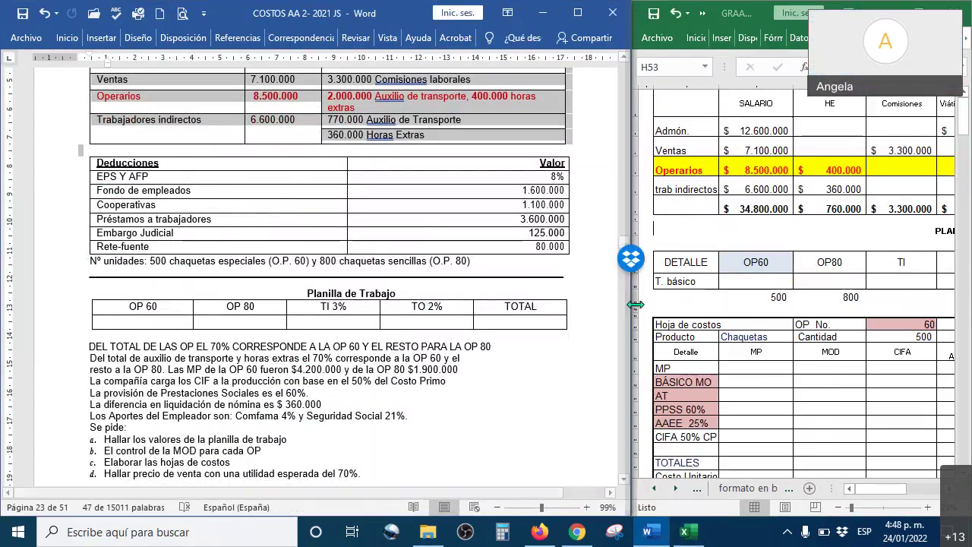
left_click_drag(633, 305, 595, 291)
scroll(257, 316, "down", 2)
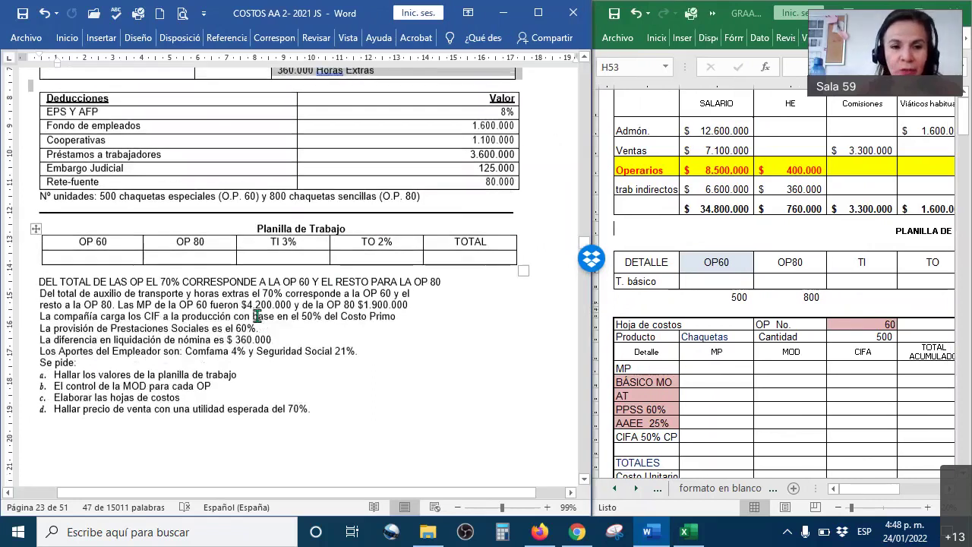
Step: Highlight the Nº unidades line and the Planilla de Trabajo table in the Word exercise to review them
left_click_drag(41, 195, 424, 197)
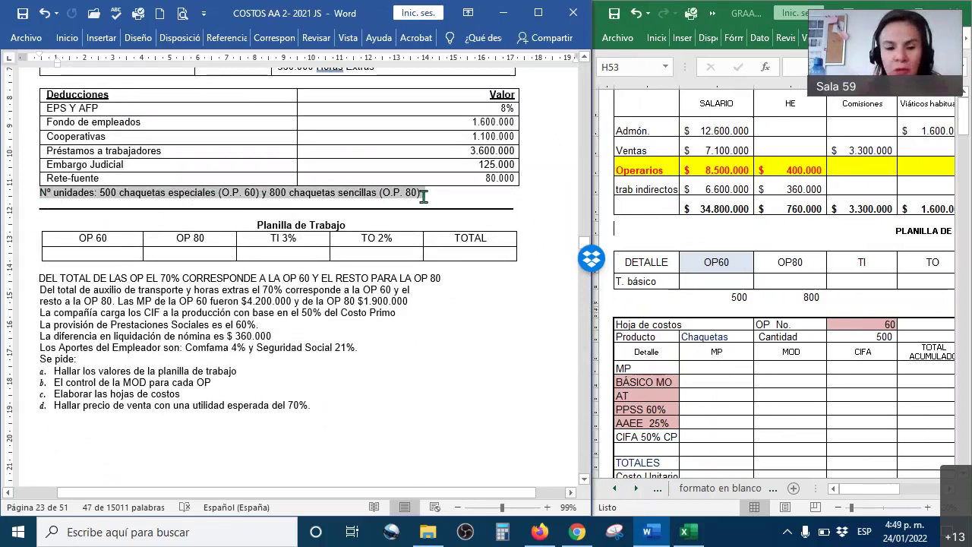
left_click(281, 325)
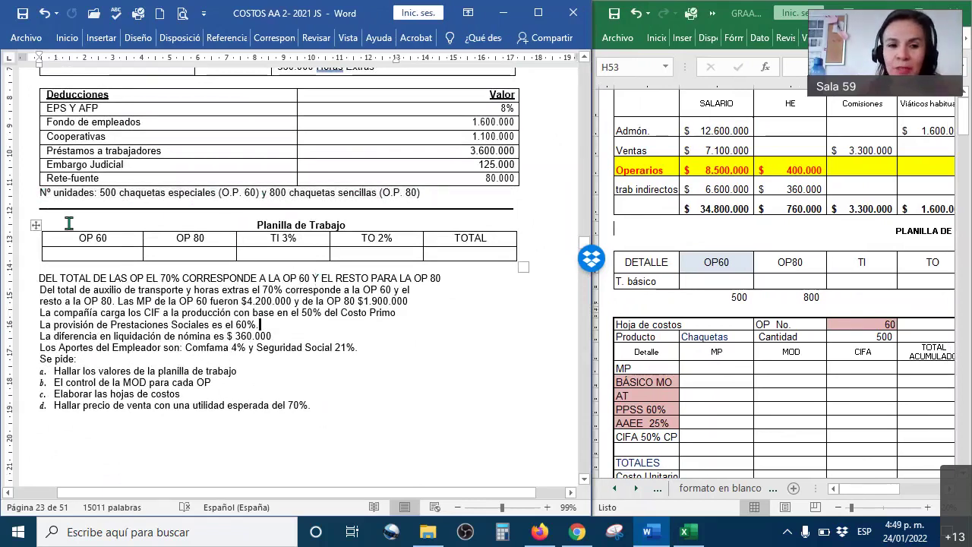
left_click_drag(190, 228, 485, 267)
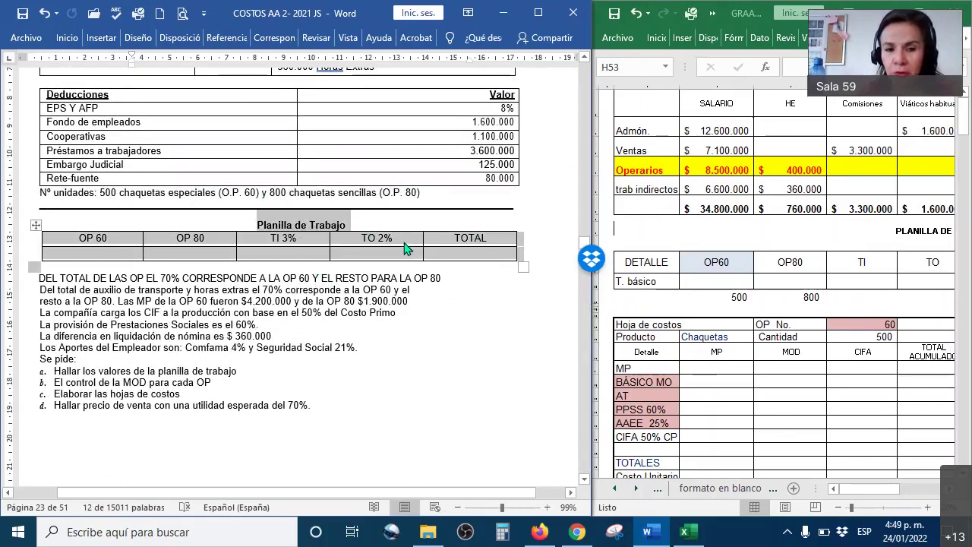
scroll(440, 278, "down", 1)
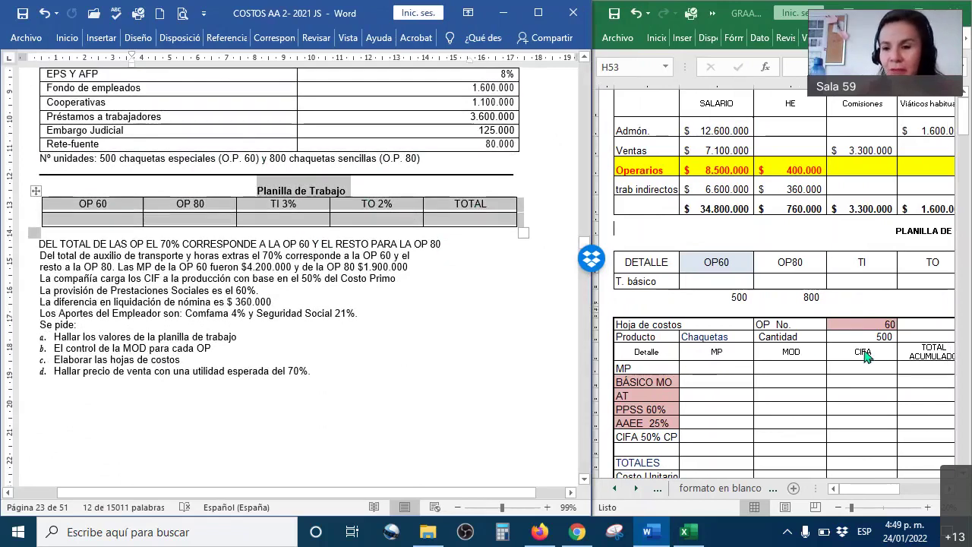
Step: Enter 3% in the empty cell above the TI heading of the worksheet's PLANILLA DE TRABAJO
scroll(848, 318, "right", 3)
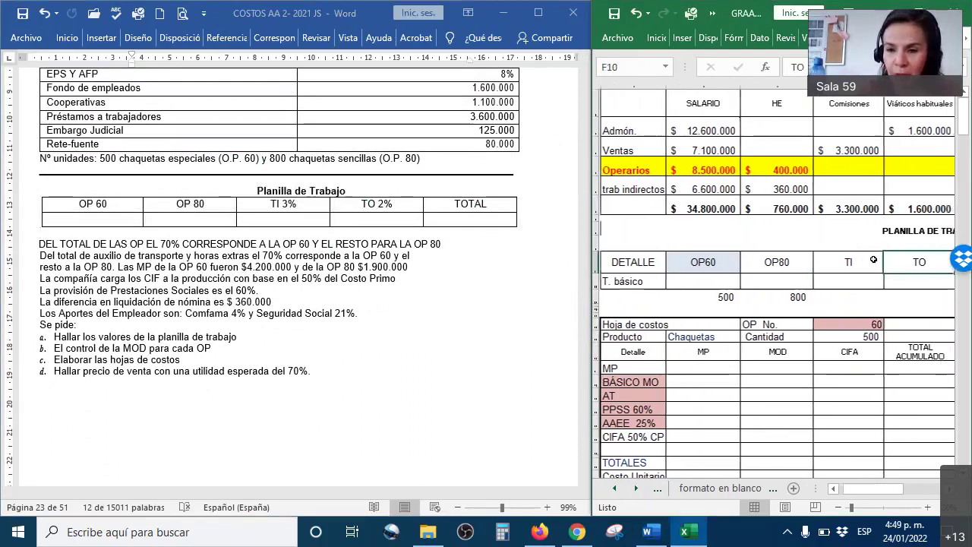
left_click(781, 262)
key("Left")
key("Left")
key("Left")
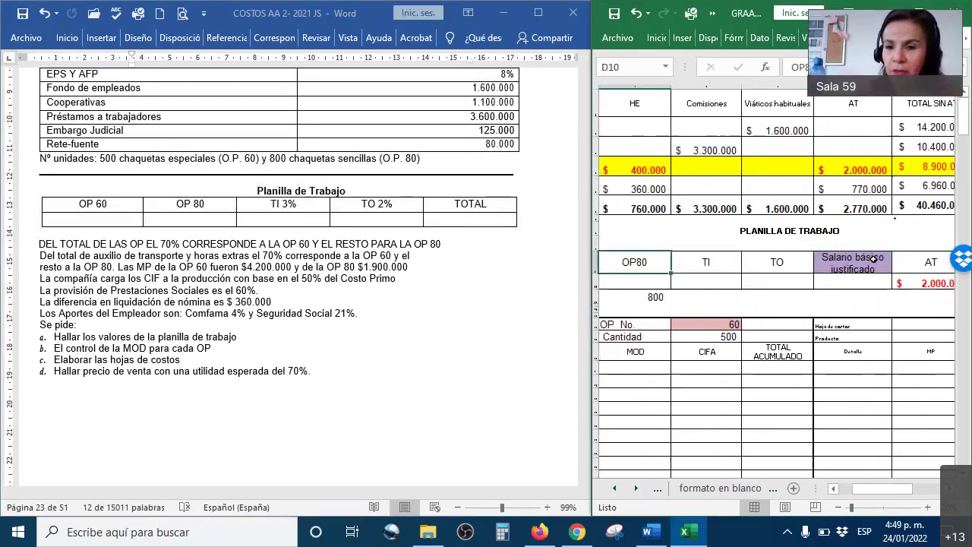
left_click(729, 245)
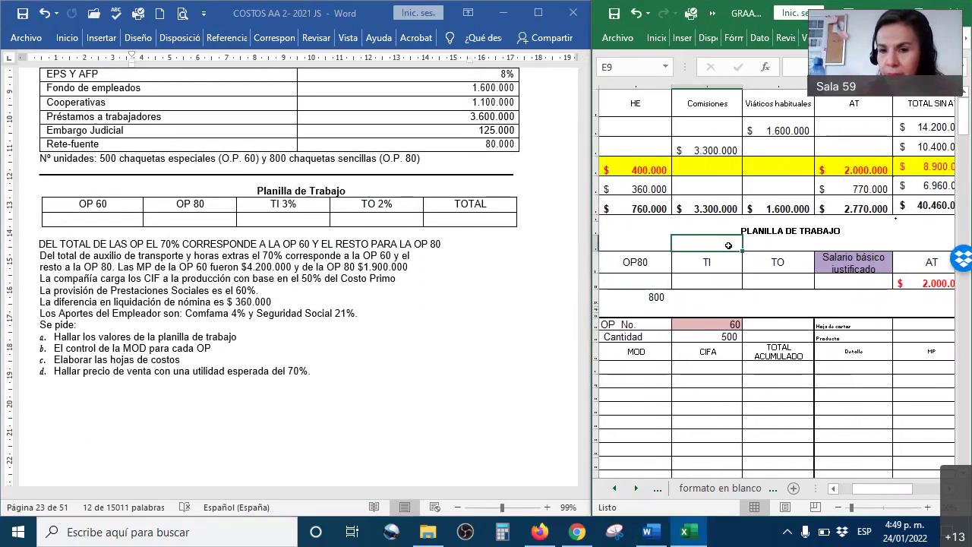
left_click(719, 299)
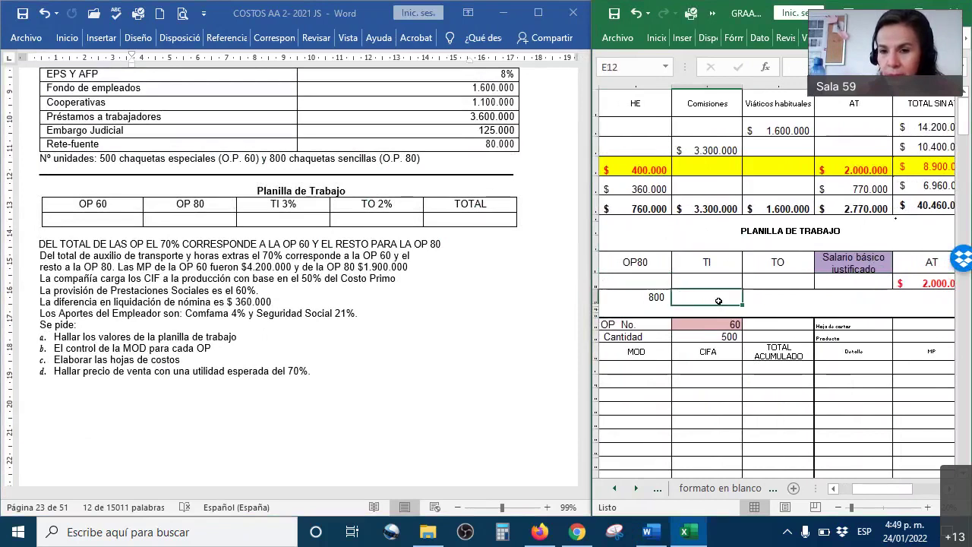
left_click(718, 246)
type("3")
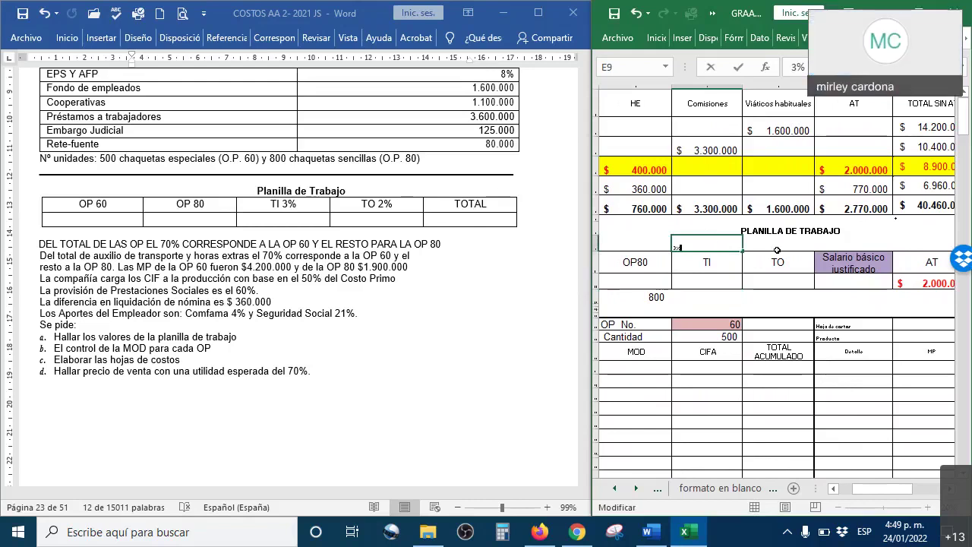
Step: Enter 2% in the cells above the OP80 and TO headings
left_click(631, 245)
type("2")
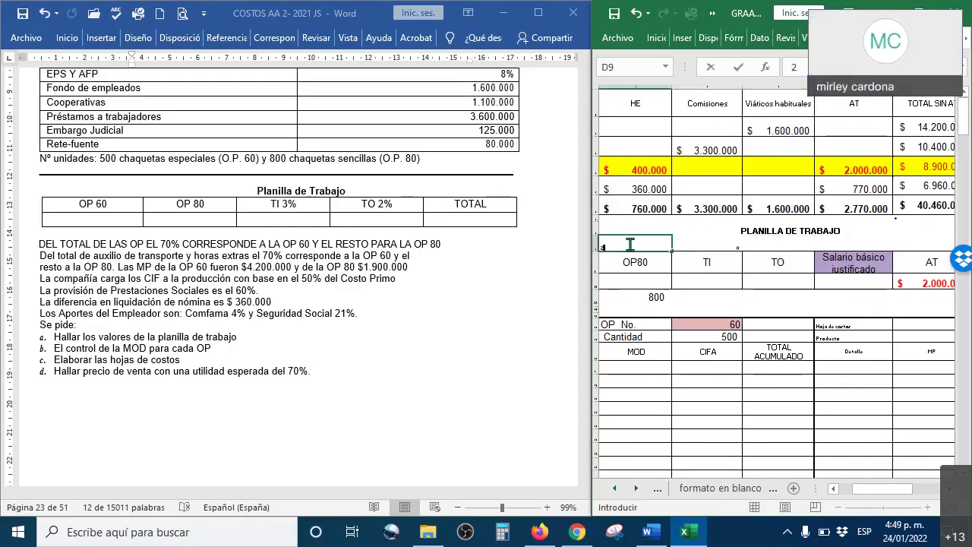
key("Return")
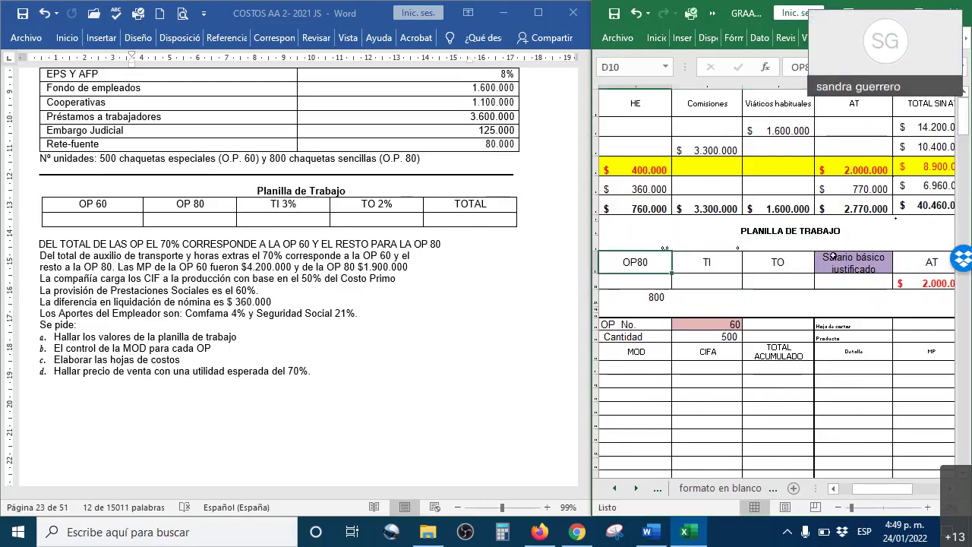
left_click(791, 244)
type("2")
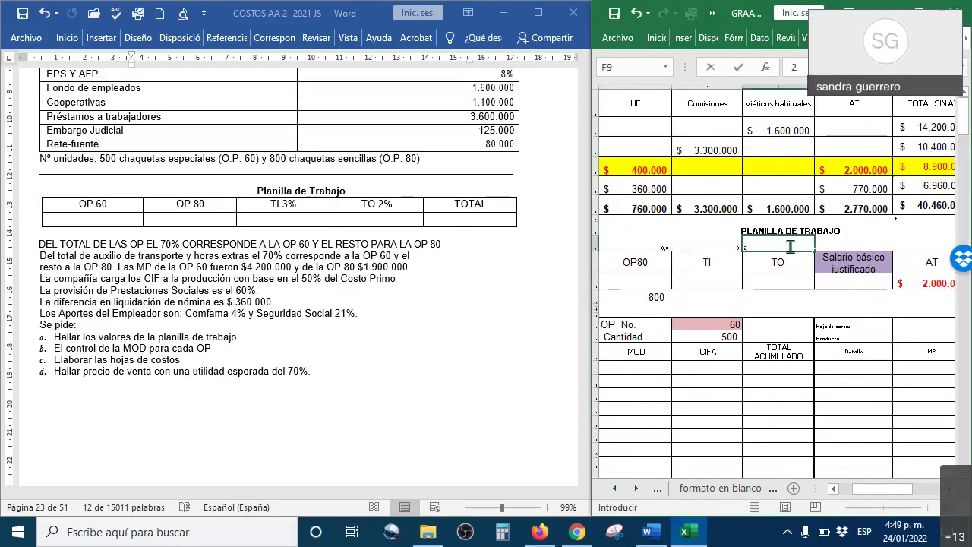
key("Return")
Step: Format the rates above TI and TO as percentages and enlarge their font by three sizes
left_click_drag(710, 244, 782, 244)
right_click(783, 244)
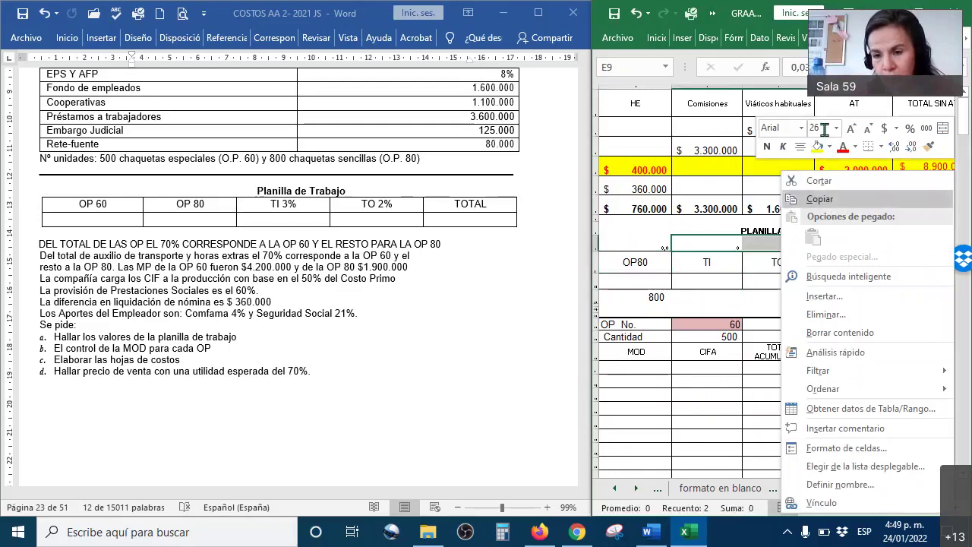
left_click(910, 128)
left_click(852, 129)
left_click(851, 129)
left_click(852, 129)
left_click(750, 277)
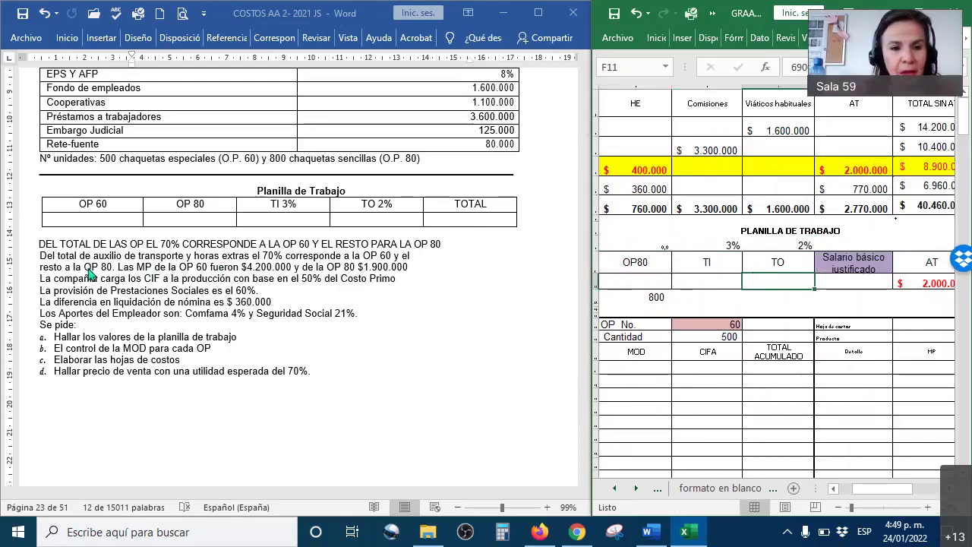
Step: Highlight the Word statement assigning 70% of the OP total to OP 60, and select the empty cell below the worksheet's OP60 heading
left_click(45, 250)
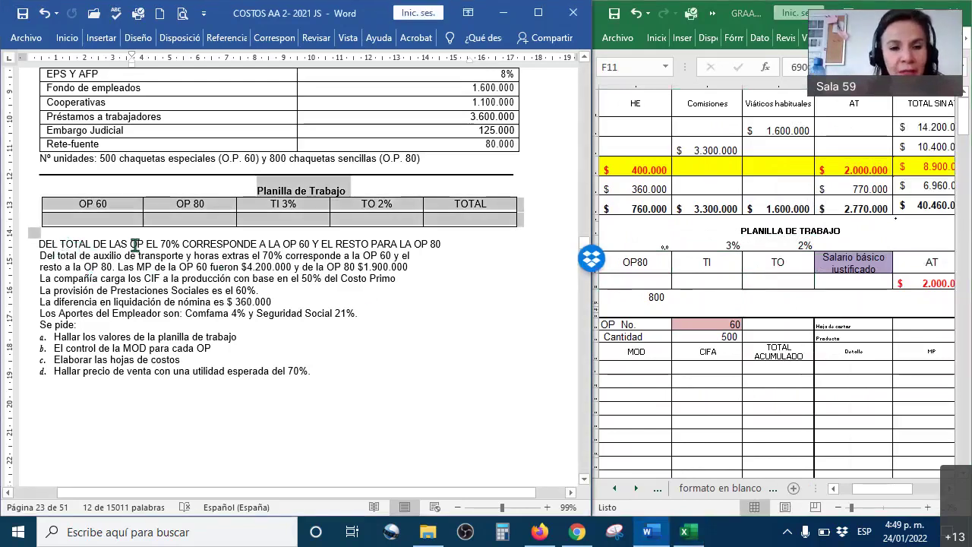
left_click_drag(142, 244, 309, 244)
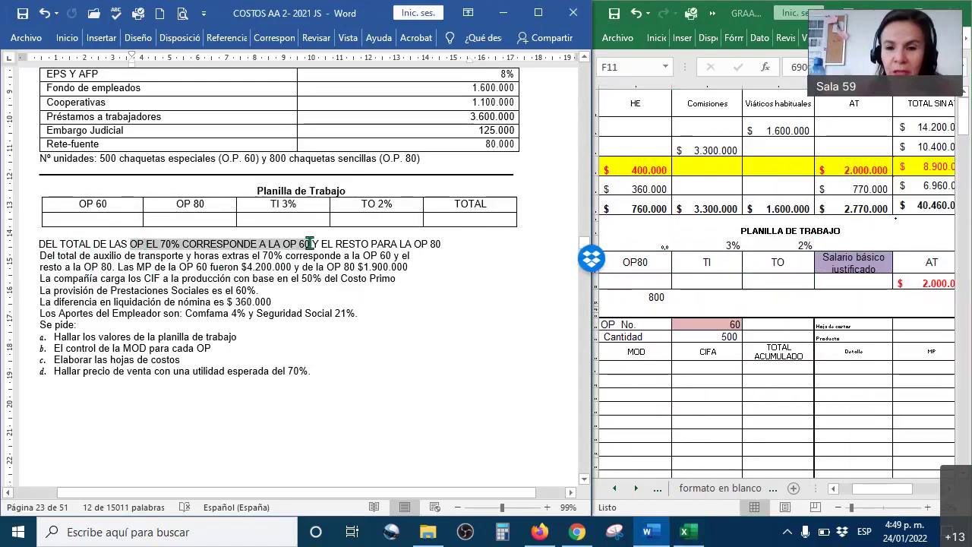
key("alt+Tab")
key("Left")
key("Left")
key("Left")
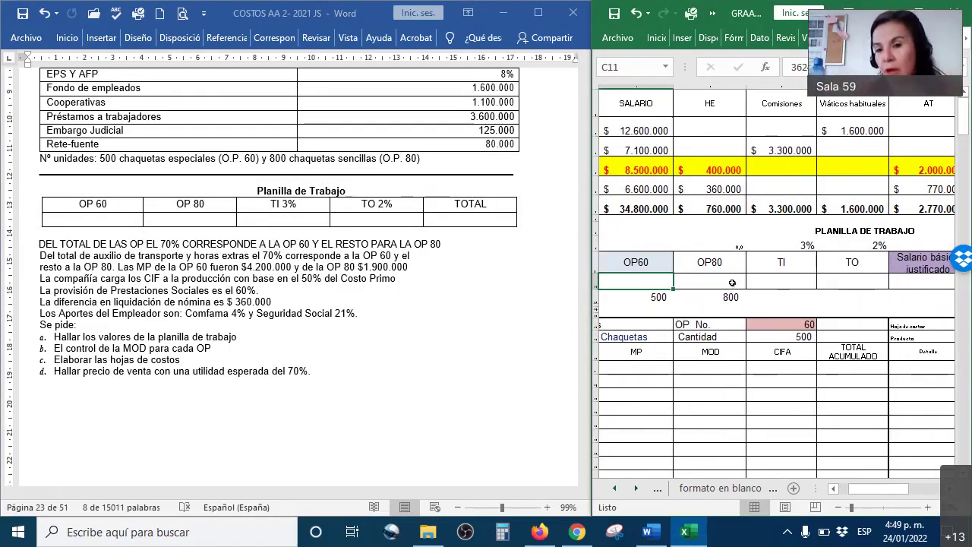
Step: Clear the wrong rate above the OP80 heading and enter 70% above OP60 and 30% above OP80
left_click(734, 245)
key("BackSpace")
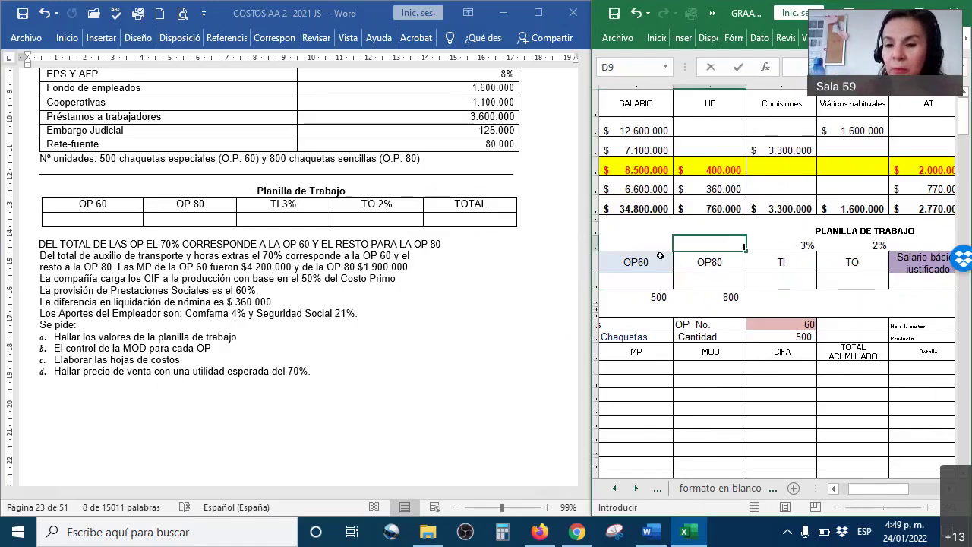
left_click_drag(585, 261, 538, 262)
left_click(585, 262)
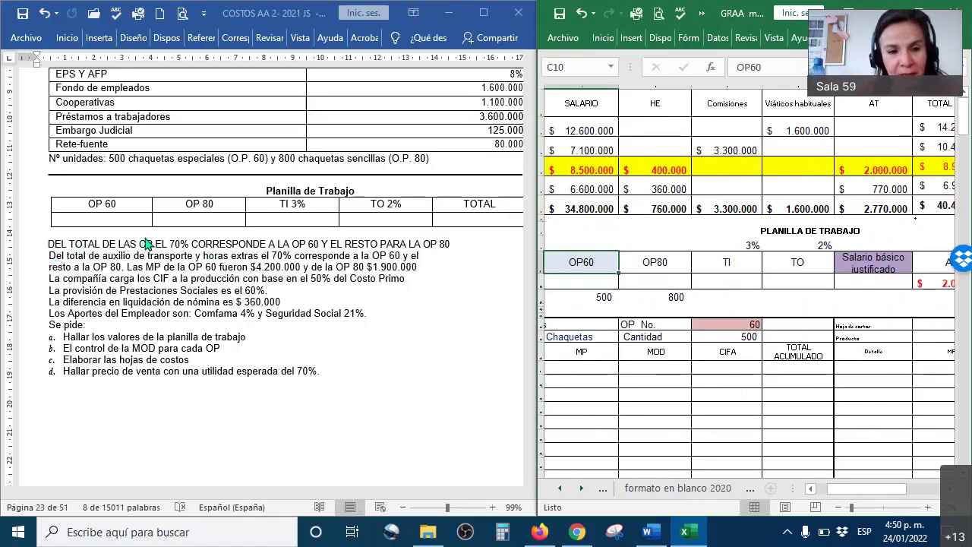
left_click_drag(329, 244, 139, 245)
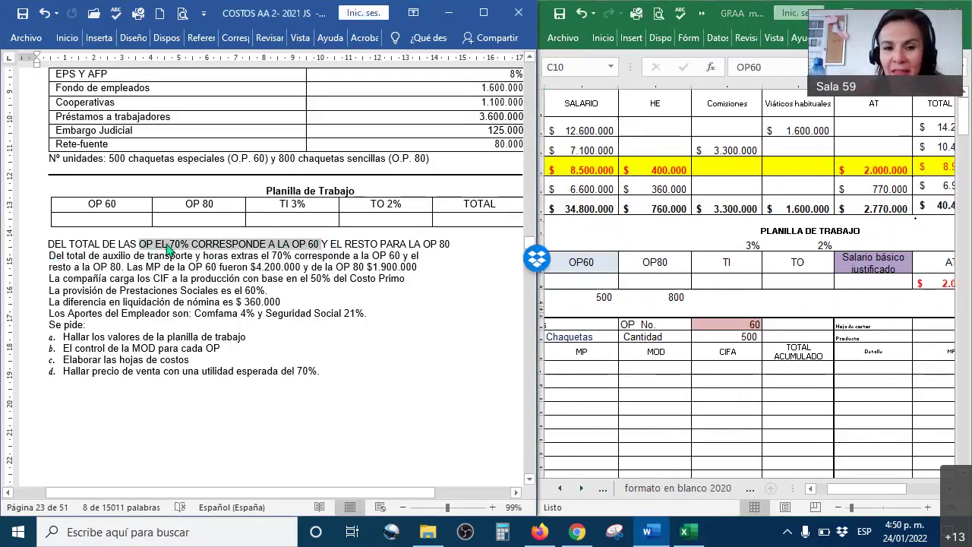
left_click(582, 242)
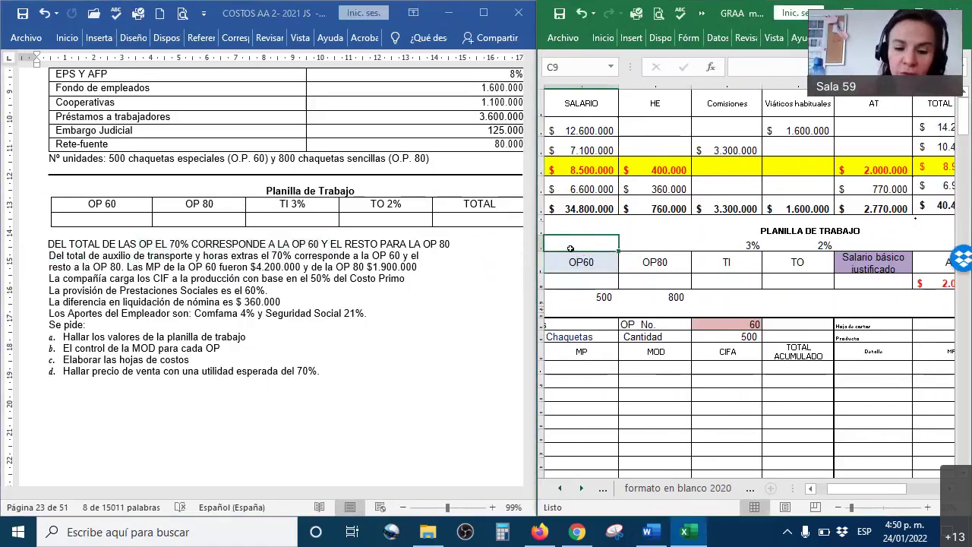
type("70")
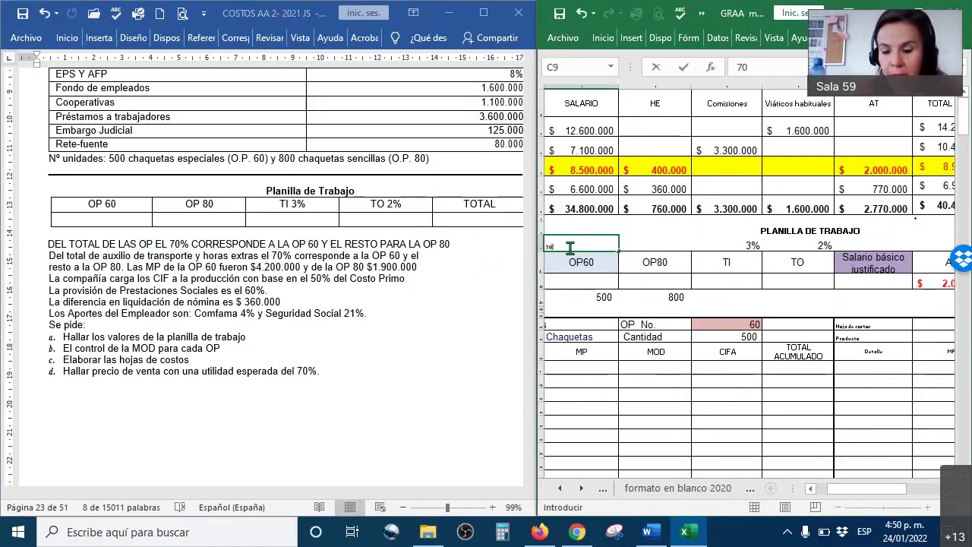
type("%")
key("Return")
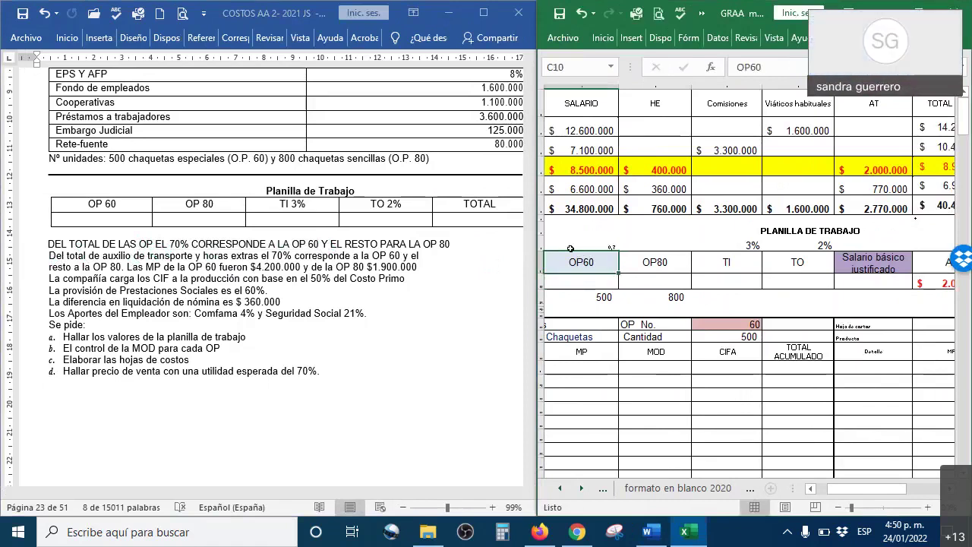
left_click(643, 245)
type("3")
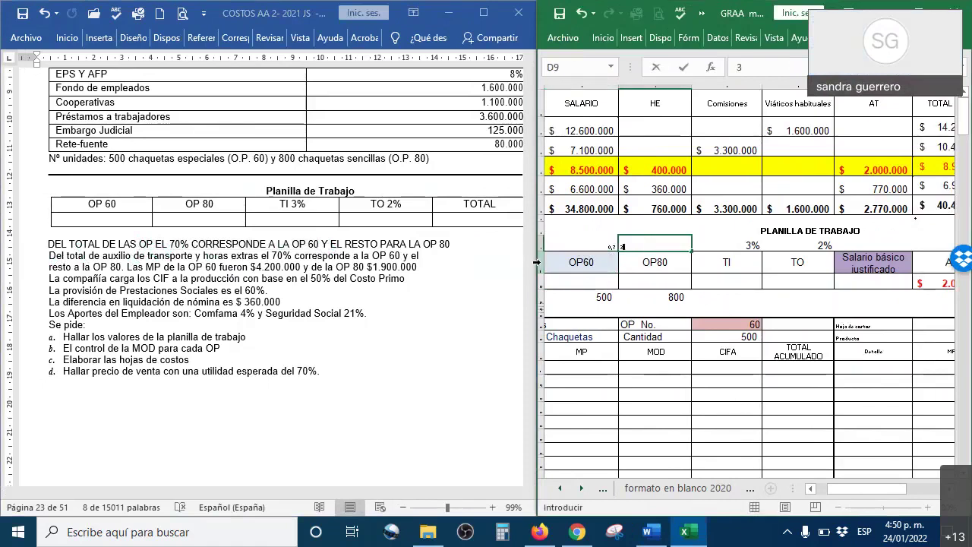
key("Return")
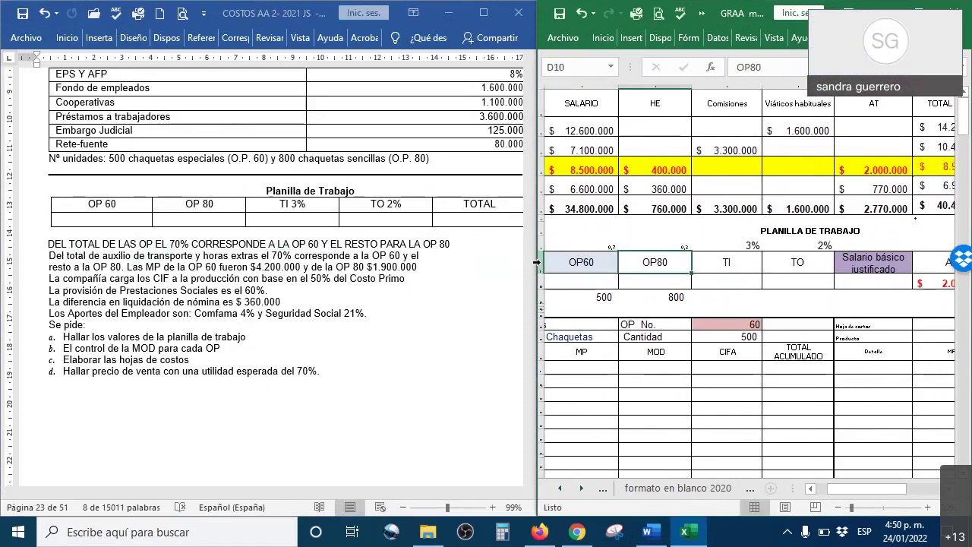
Step: Copy the format of the 3% cell above TI onto the rates above OP60 and OP80
left_click(749, 242)
right_click(748, 242)
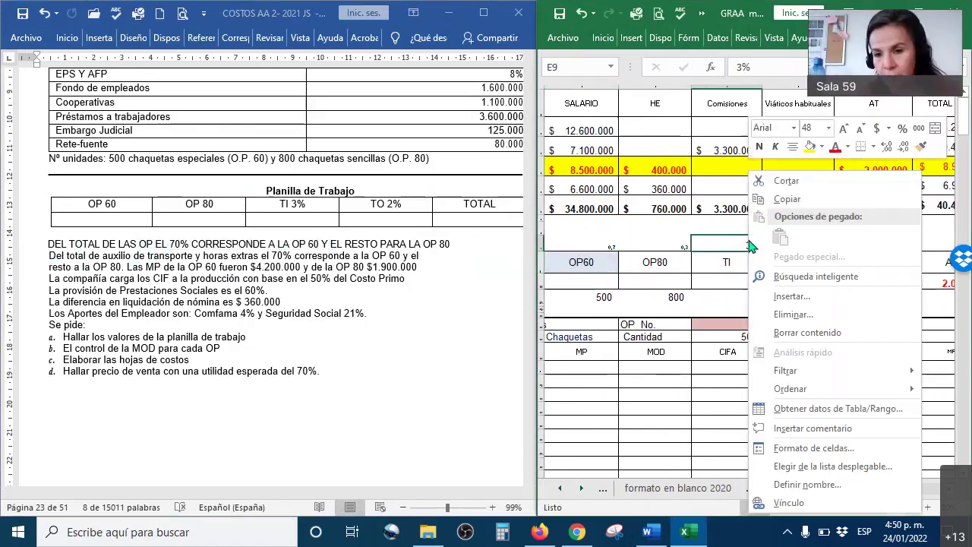
left_click(922, 146)
left_click_drag(683, 244, 594, 247)
Step: Split the Word statement so that the sentence starting with "Las MP de la OP 60" begins on its own line
left_click_drag(139, 244, 321, 244)
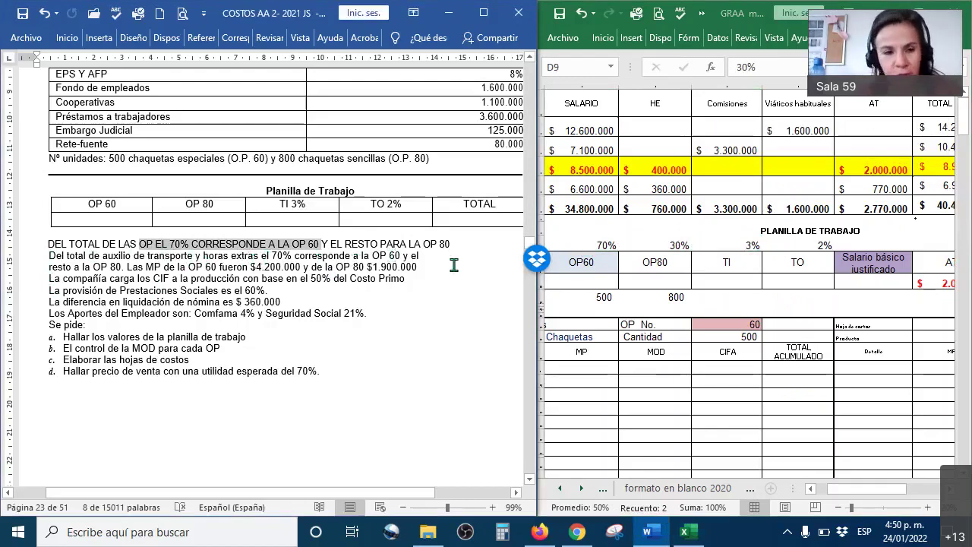
left_click(128, 266)
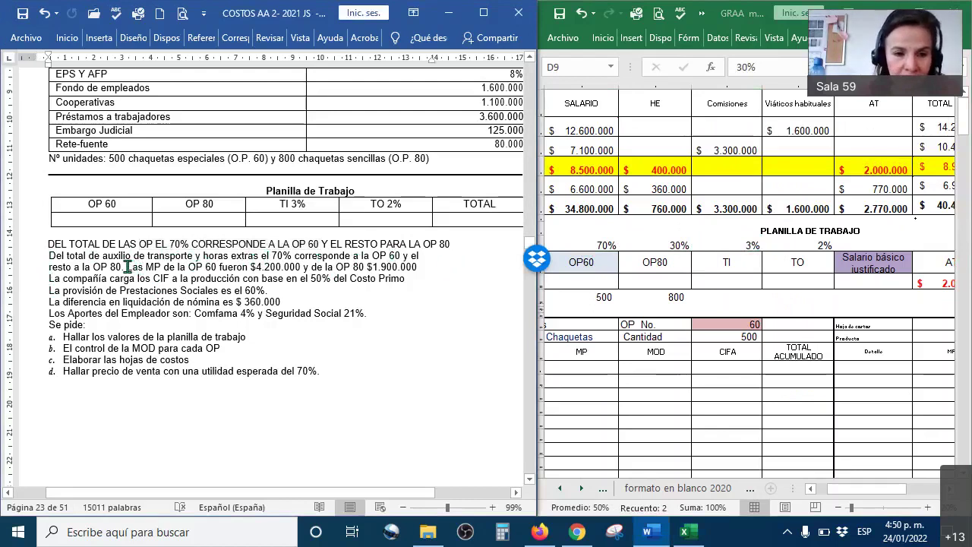
key("Return")
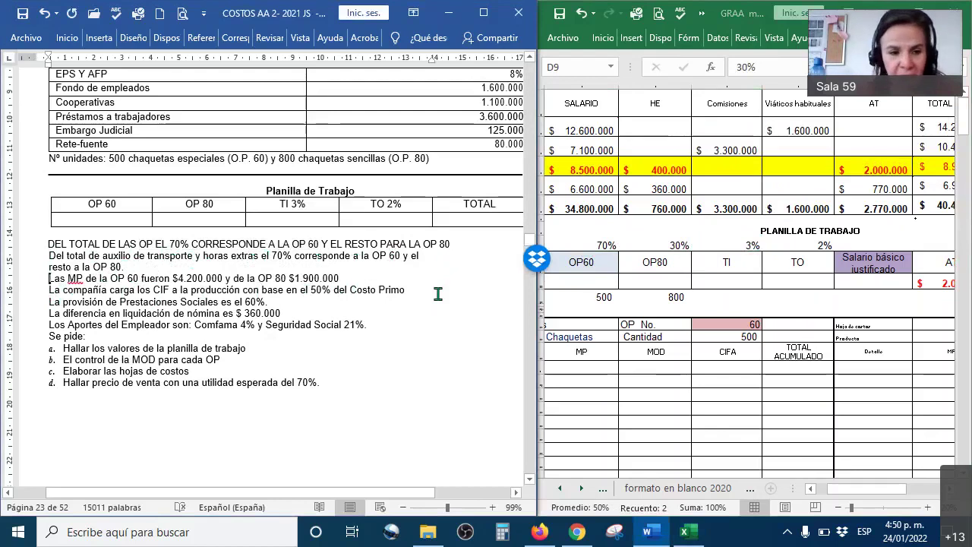
Step: Format the line "La diferencia en liquidación de nómina es $ 360.000" in red and enlarge its font by three sizes
scroll(439, 294, "down", 1)
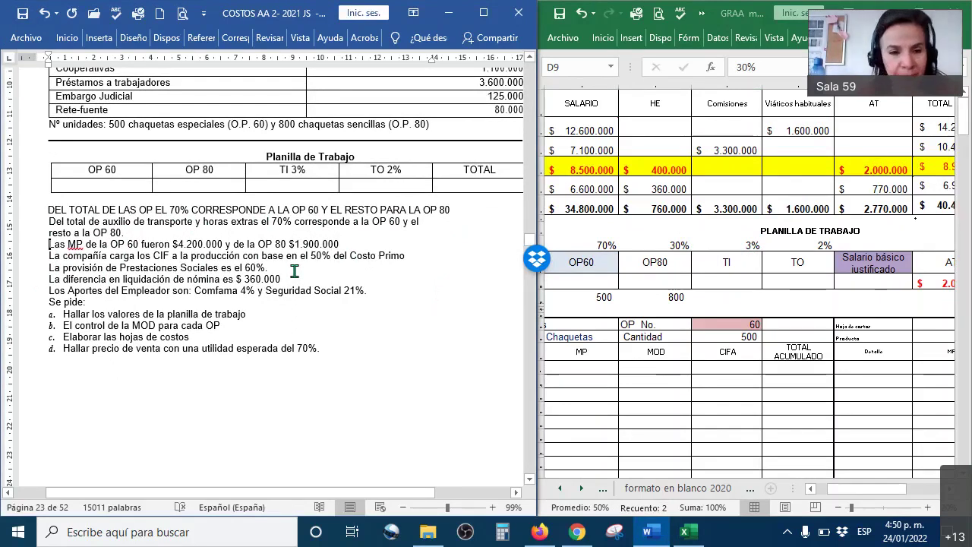
left_click_drag(44, 282, 304, 280)
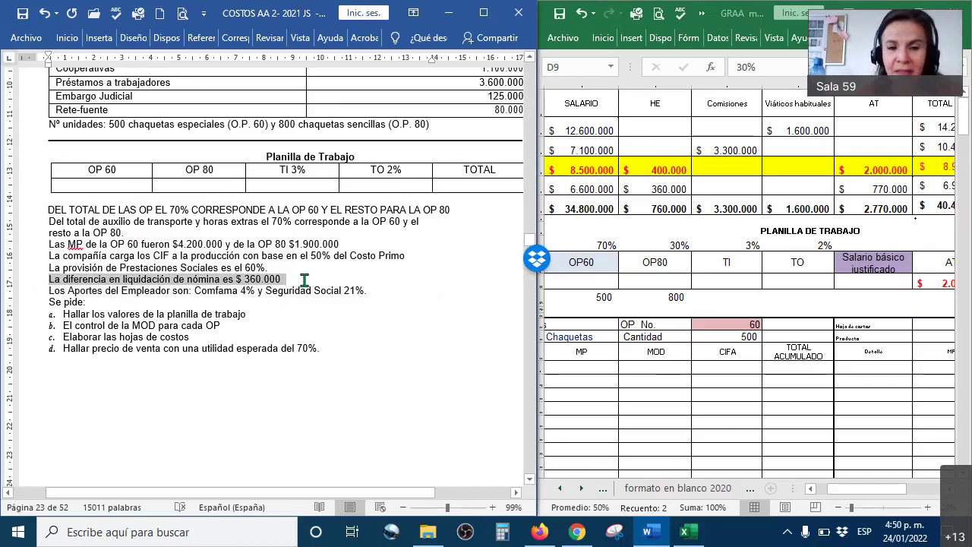
left_click(388, 255)
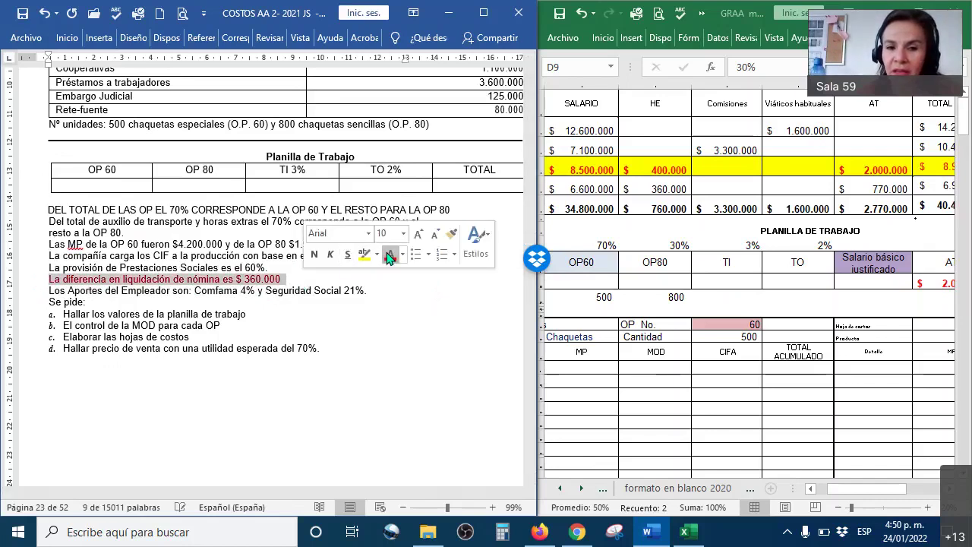
left_click(417, 236)
left_click(417, 235)
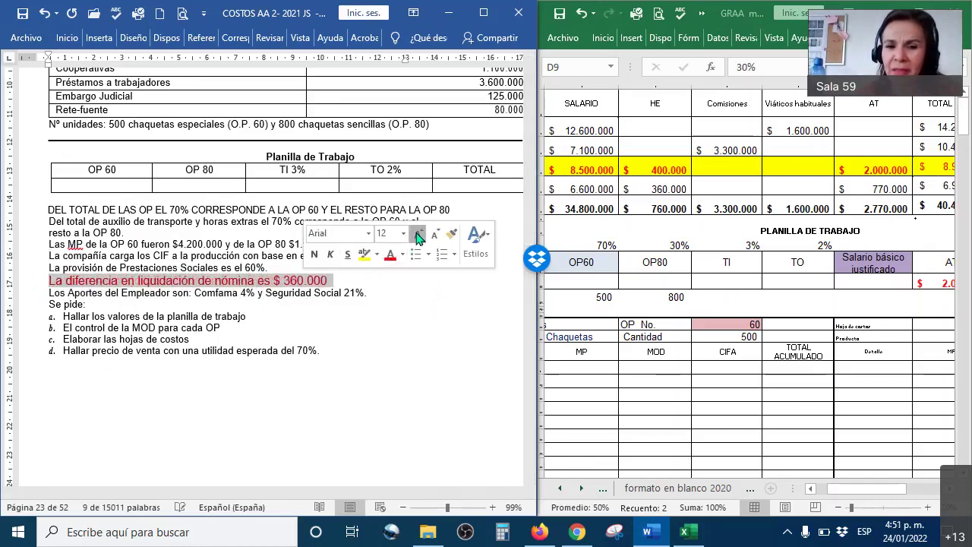
left_click(417, 235)
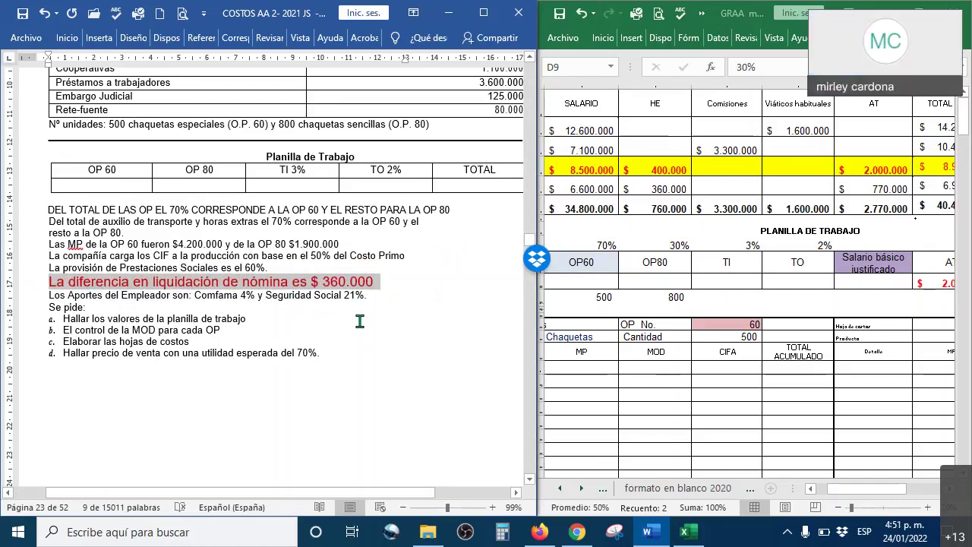
Step: Examine the worksheet's PLANILLA DE TRABAJO columns from Salario básico justificado through DLN to TOTAL NOMINA
left_click(703, 256)
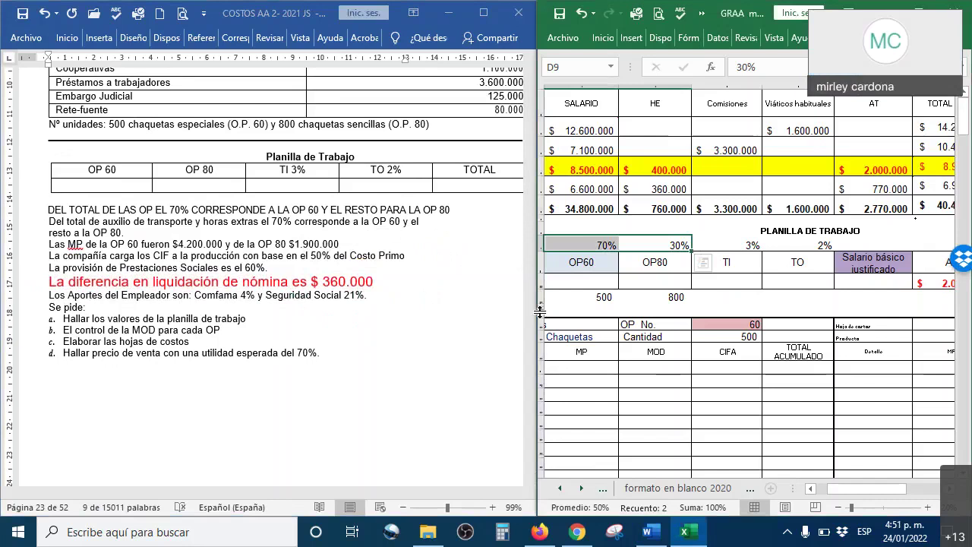
left_click_drag(539, 312, 408, 311)
left_click(712, 291)
key("Right")
key("Right")
key("Right")
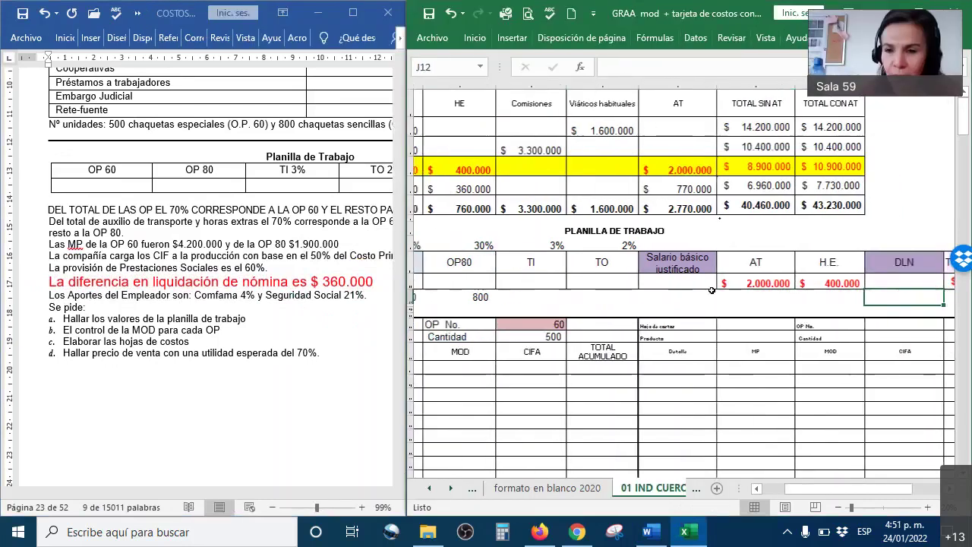
key("Right")
key("Right")
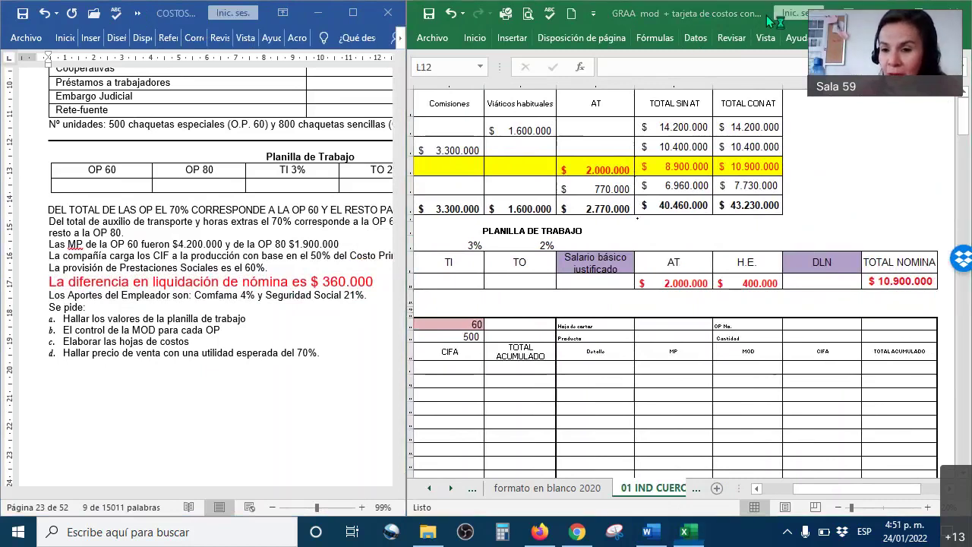
Step: Mark the DLN heading and the words of the payroll-difference line in Word with freehand check marks
left_click_drag(804, 232, 892, 170)
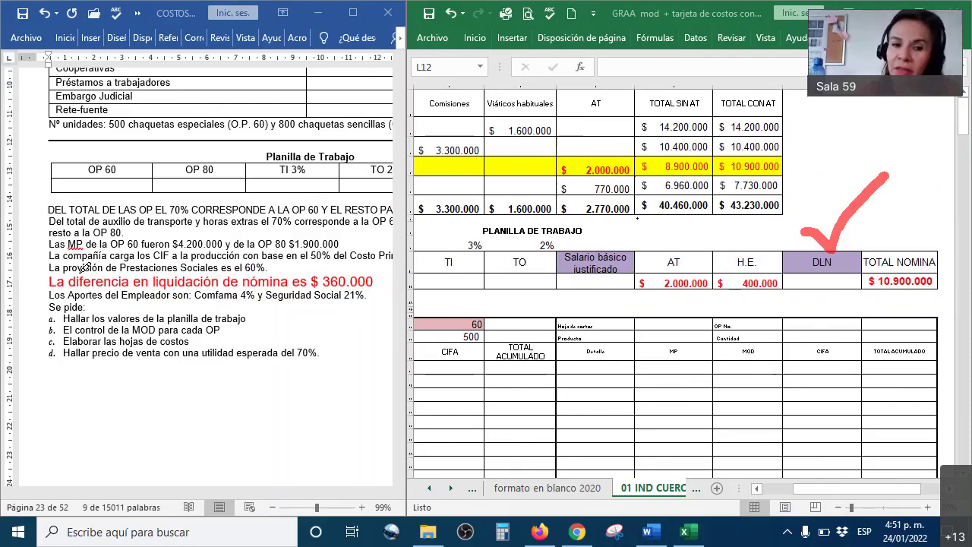
left_click_drag(76, 278, 103, 225)
left_click_drag(155, 267, 199, 216)
left_click_drag(265, 274, 281, 228)
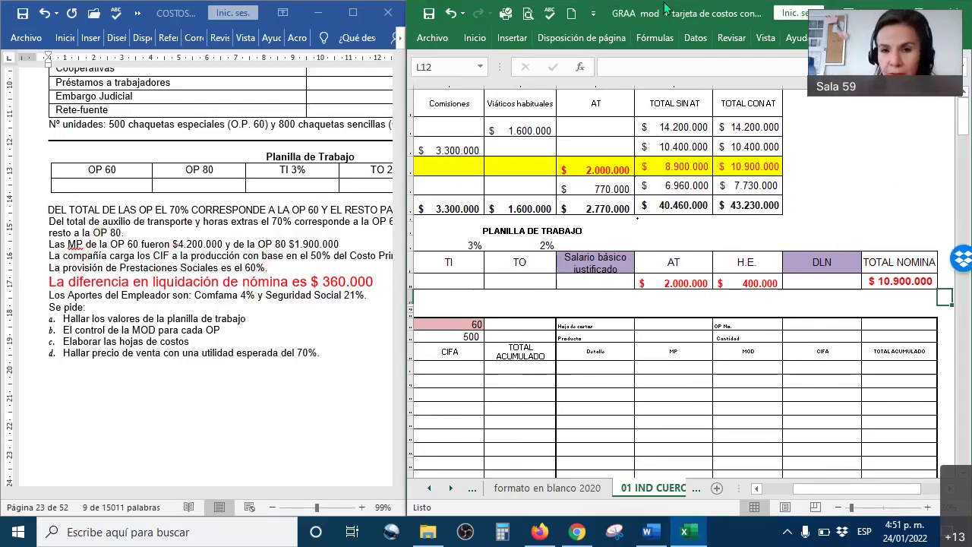
Step: Draw freehand check marks above the DLN and Salario básico justificado headings and circle $ 360.000 in the Word statement
mouse_move(815, 220)
left_mouse_down()
mouse_move(824, 230)
mouse_move(880, 185)
left_mouse_up()
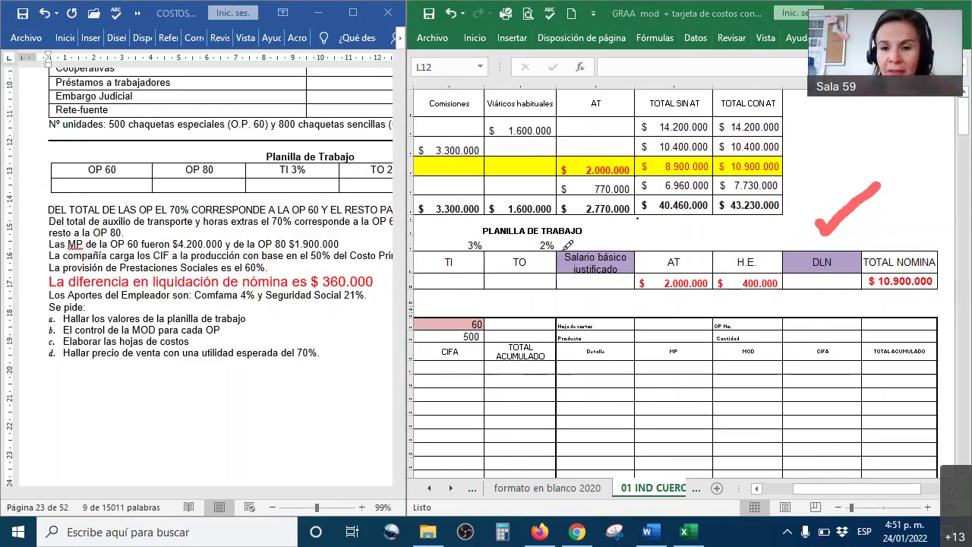
left_click_drag(585, 230, 659, 181)
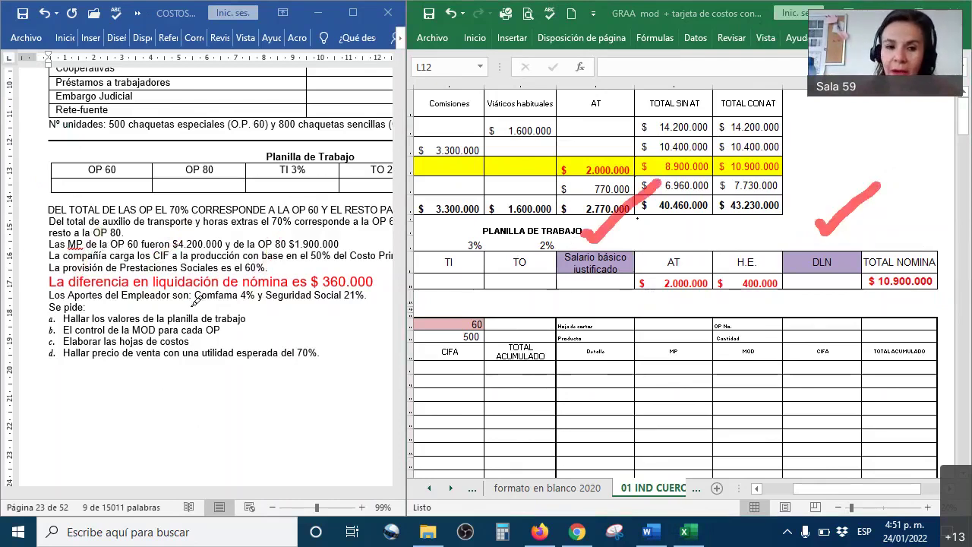
mouse_move(399, 274)
left_mouse_down()
mouse_move(371, 259)
mouse_move(285, 277)
mouse_move(368, 297)
mouse_move(386, 258)
left_mouse_up()
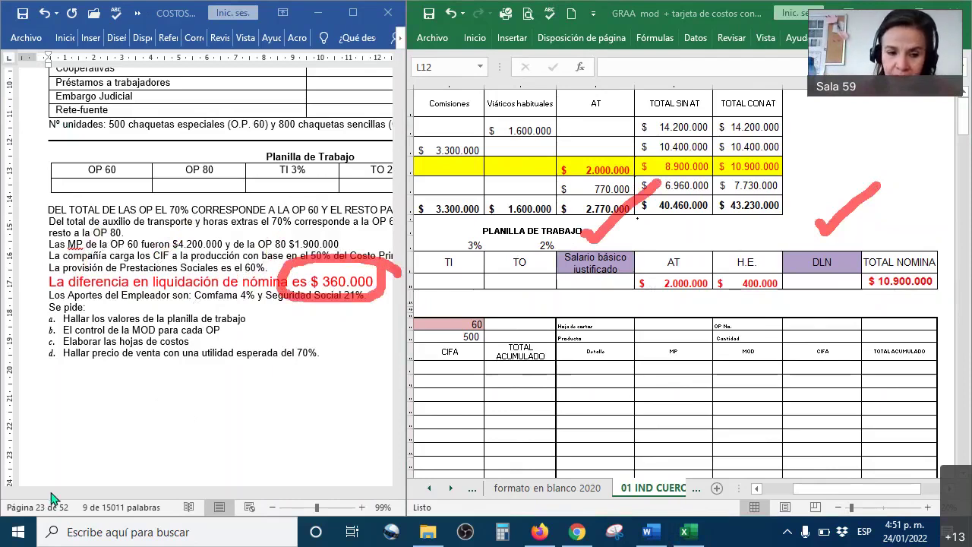
Step: Enter 360000 in the cell below the DLN heading of the PLANILLA DE TRABAJO, replacing its formula
left_click(802, 281)
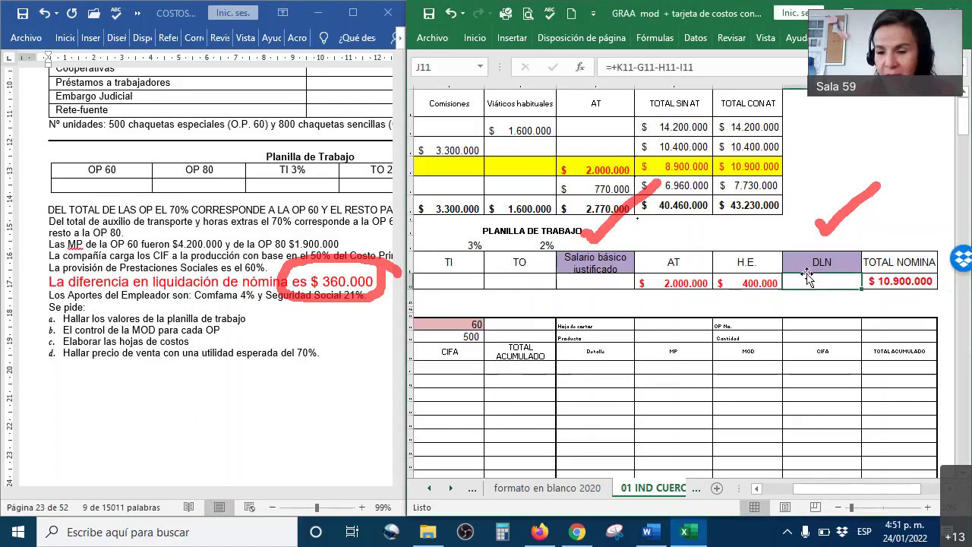
right_click(807, 285)
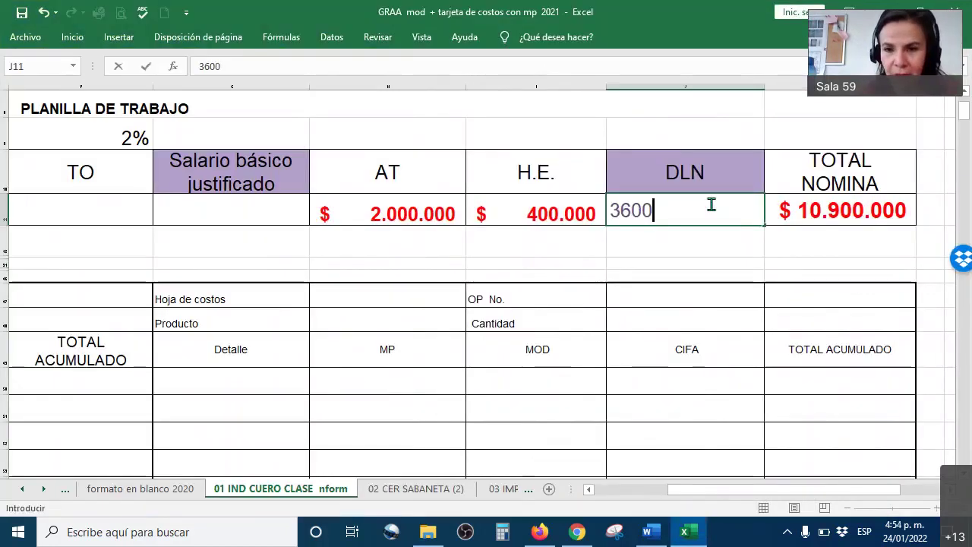
type("0000")
key("Return")
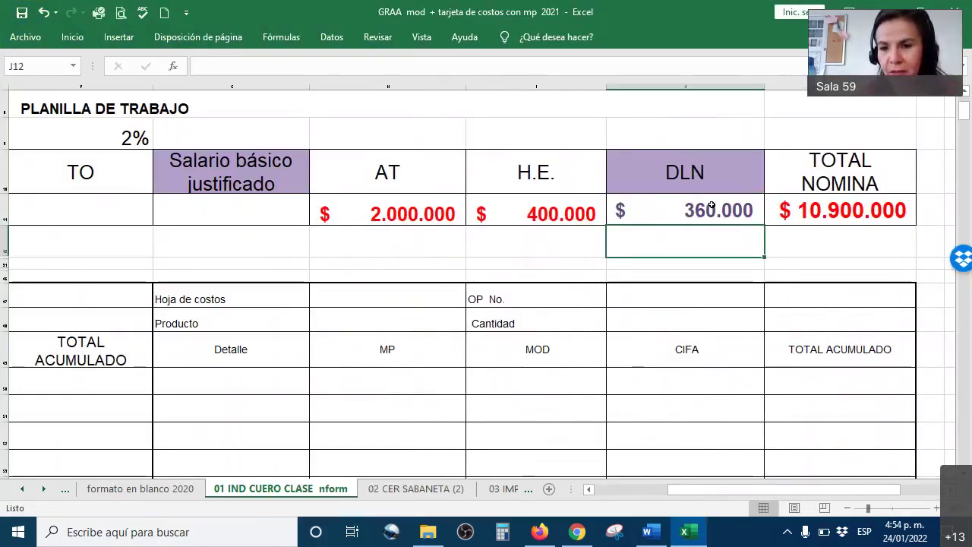
left_click(711, 205)
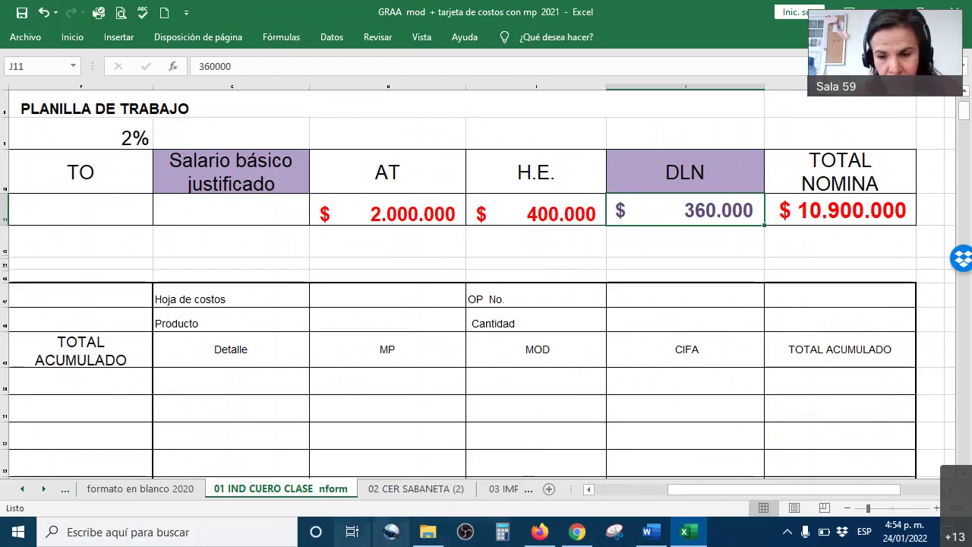
Step: Switch to Word, save the exercise document, and return to the Excel workbook
left_click(647, 532)
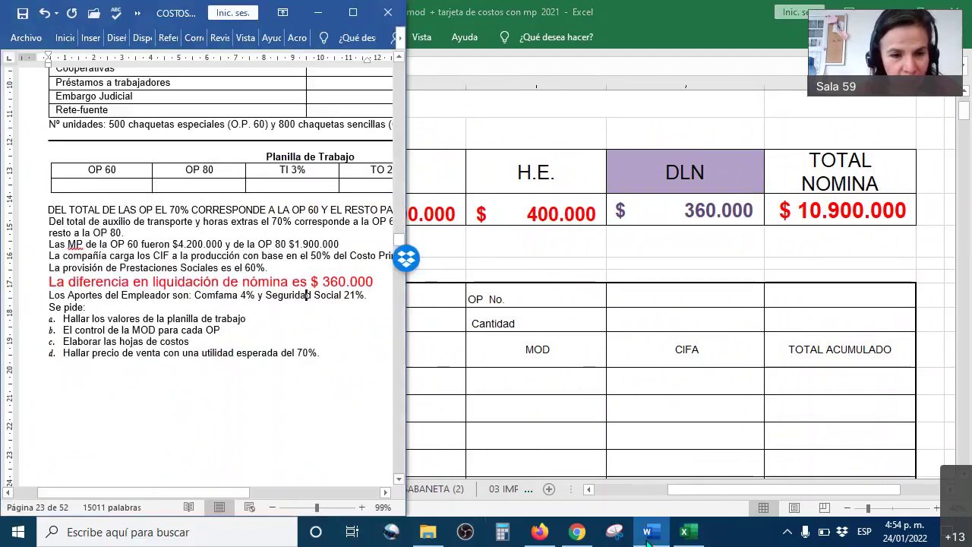
left_click(23, 16)
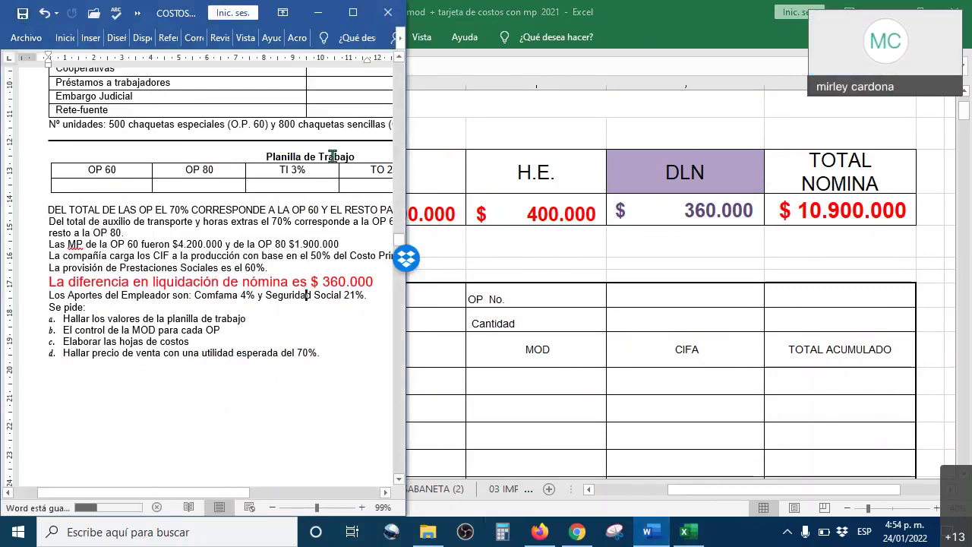
key("alt+Tab")
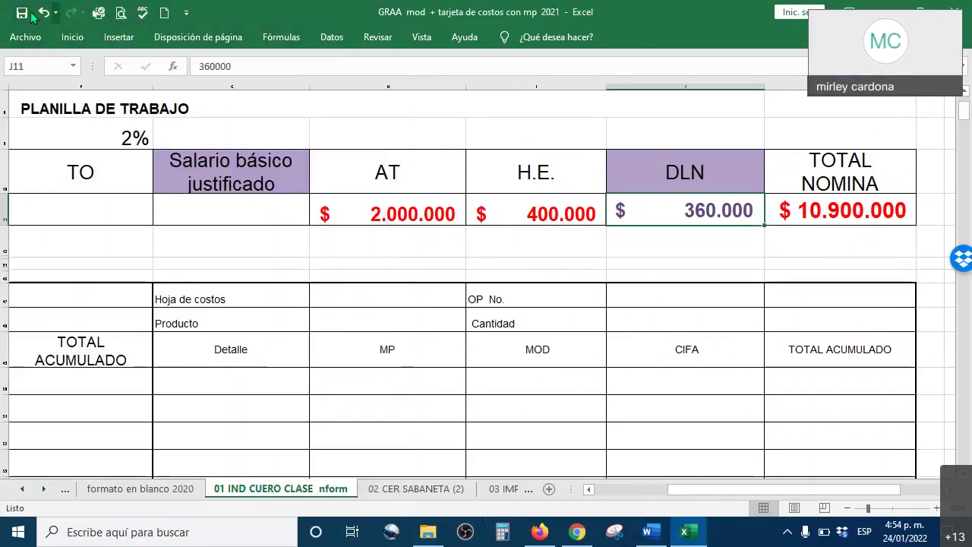
Step: Calculate Salario básico justificado in G11 with =+K11-J11-I11-H11, subtracting DLN, H.E. and AT from TOTAL NOMINA, and highlight the cell in yellow
left_click(707, 262)
left_click(725, 201)
left_click_drag(822, 219, 661, 219)
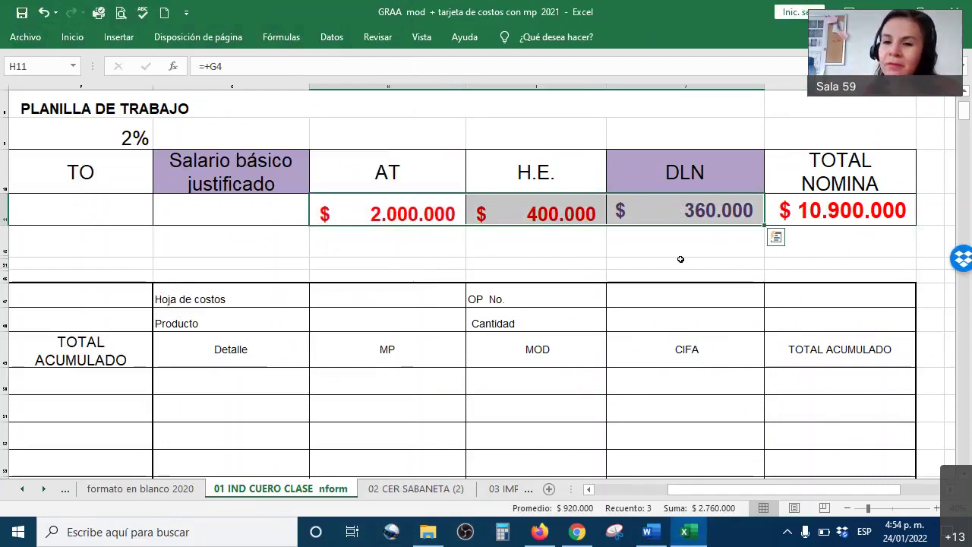
left_click(224, 199)
left_click(837, 214)
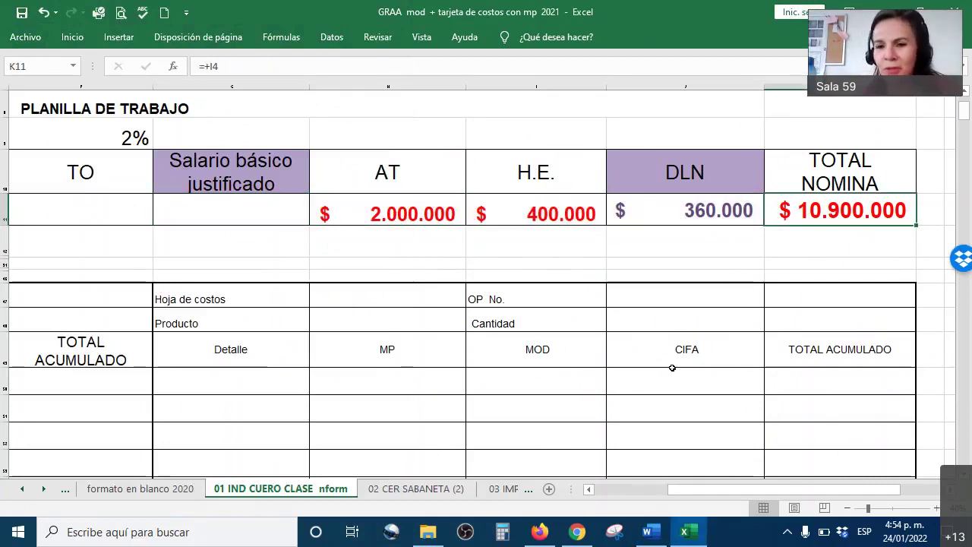
key("Left")
key("Left")
key("Left")
key("Left")
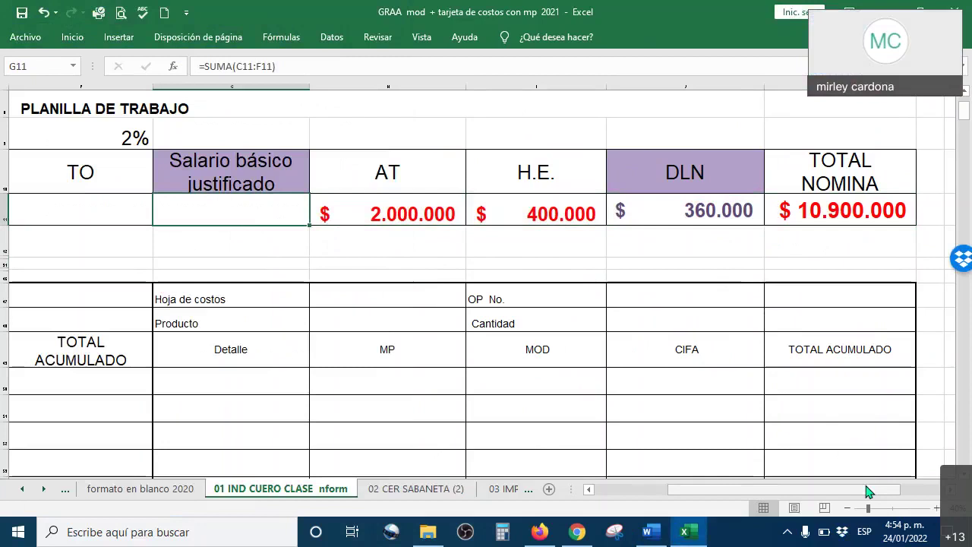
right_click(197, 218)
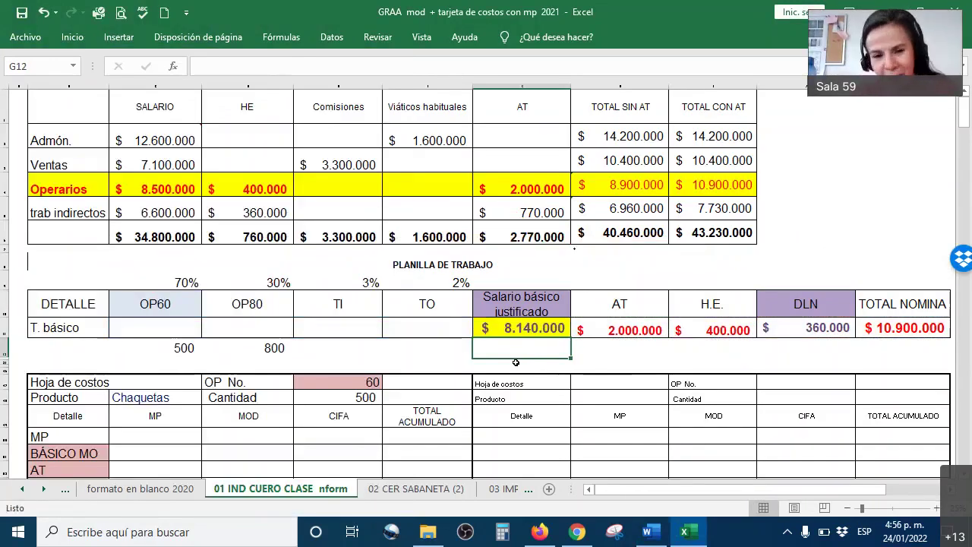
Step: Save the workbook and review the Salario básico justificado formula against the AT, H.E., DLN and TOTAL NOMINA cells
left_click(22, 13)
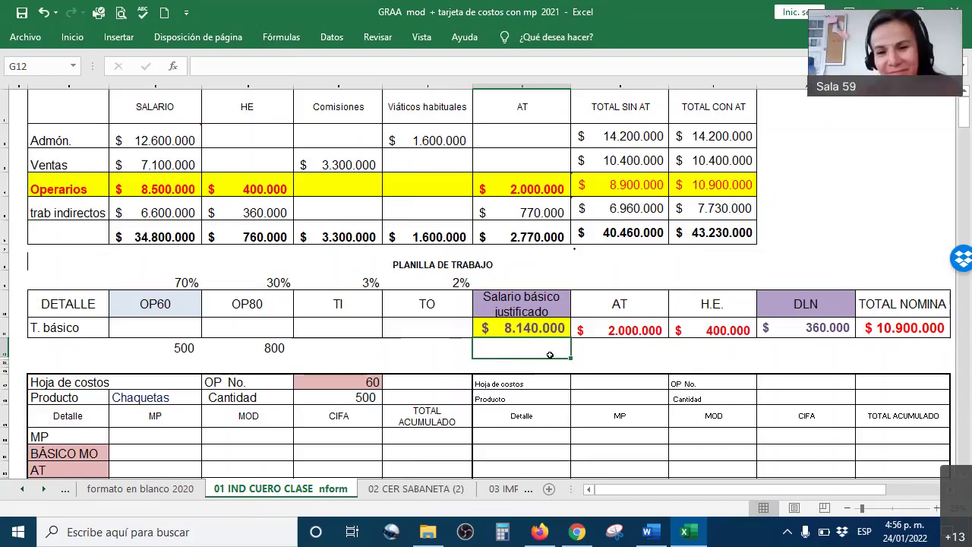
left_click_drag(513, 304, 876, 331)
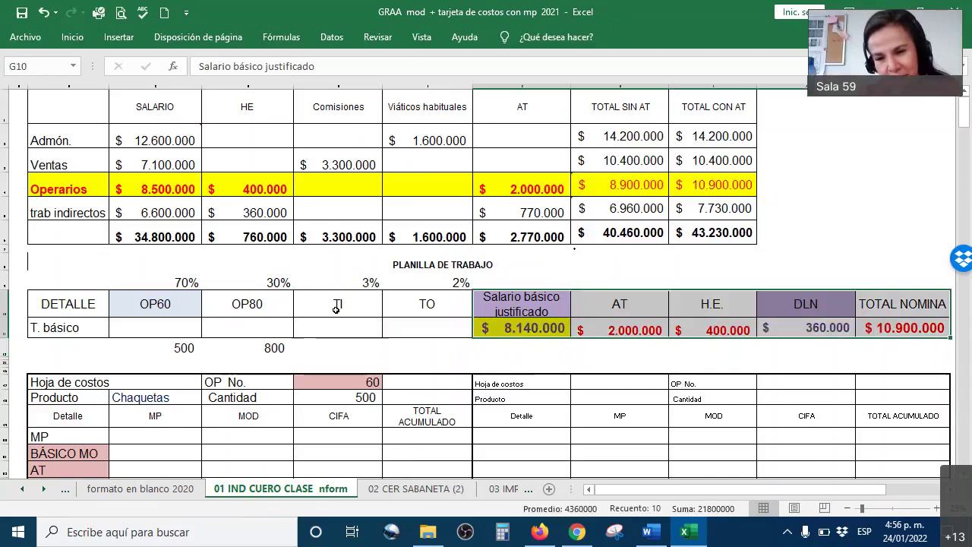
left_click(497, 355)
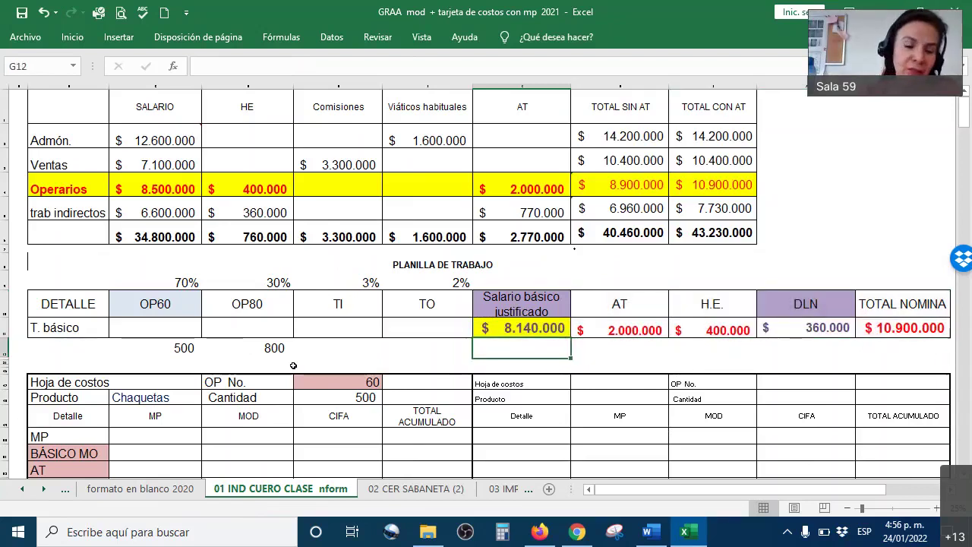
left_click(6, 348)
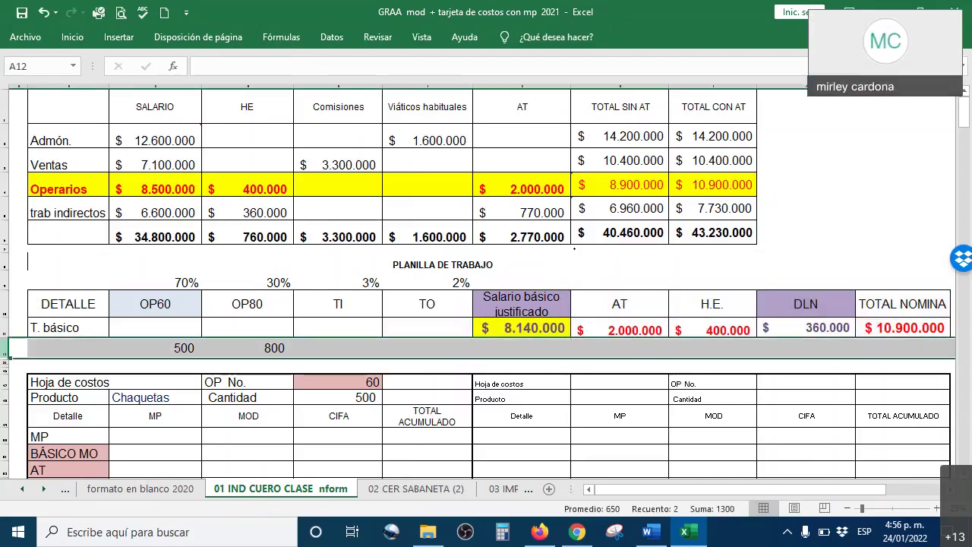
double_click(527, 328)
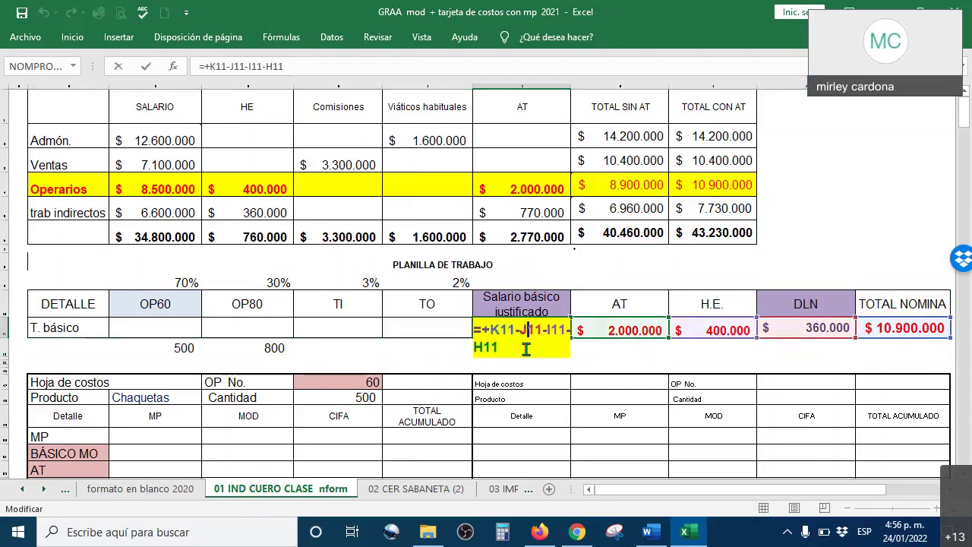
key("Return")
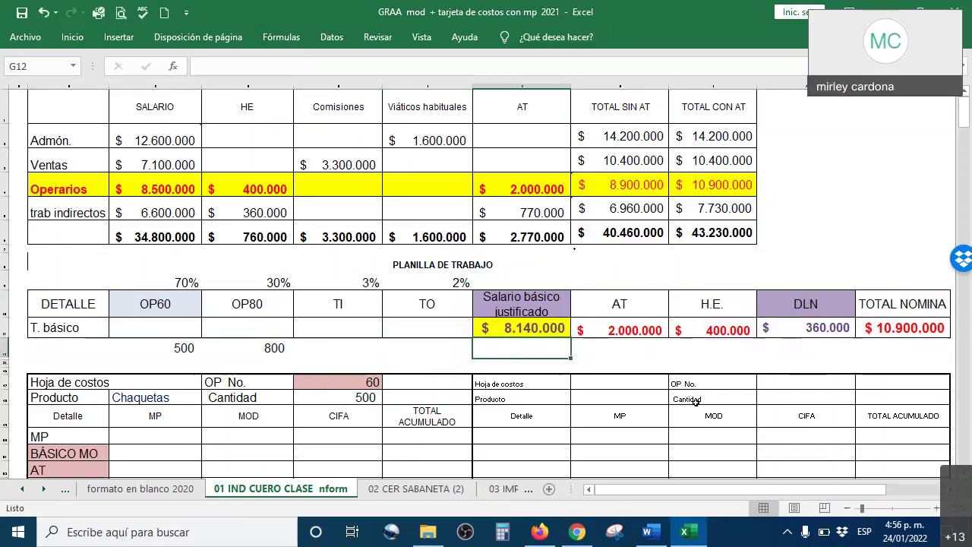
left_click(828, 327)
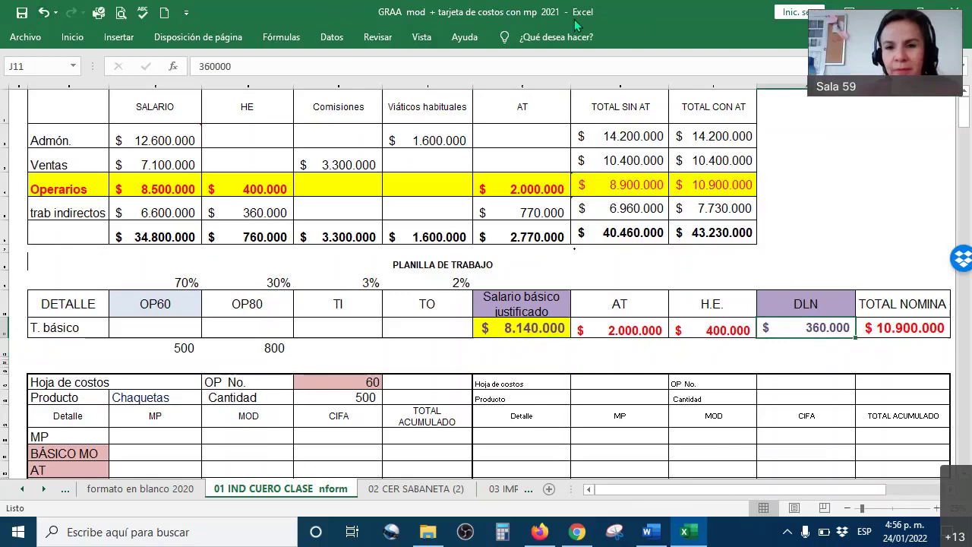
Step: Insert six blank rows beneath the T. básico row of the PLANILLA DE TRABAJO, above the row holding 500 and 800
left_click_drag(69, 264, 69, 348)
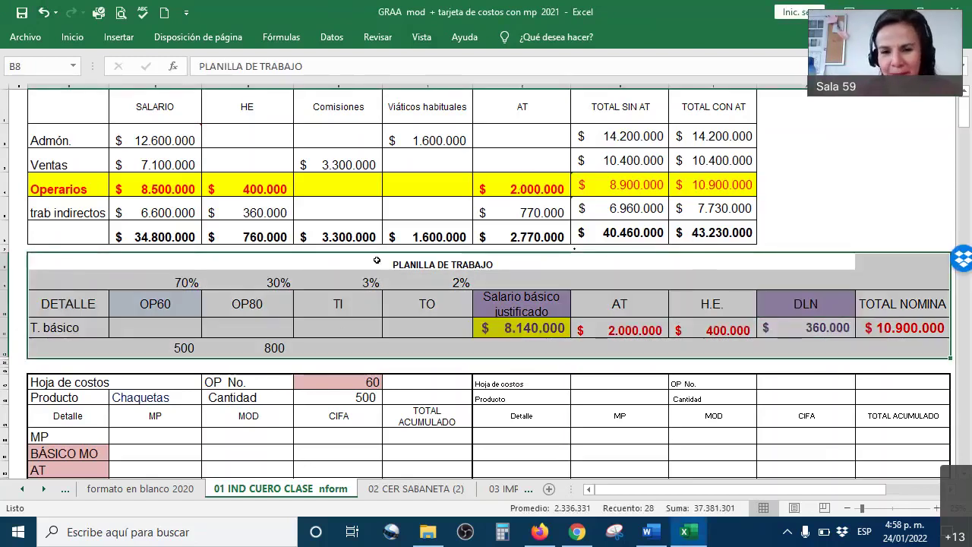
left_click(17, 388)
left_click_drag(4, 349, 4, 354)
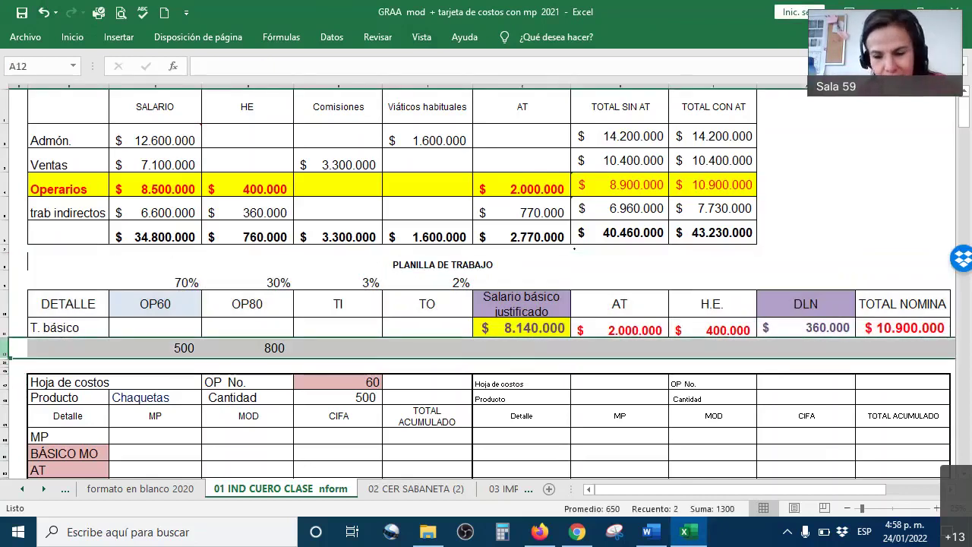
key("ctrl+plus")
key("ctrl+plus")
key("ctrl+plus")
key("ctrl+plus")
key("ctrl+plus")
key("ctrl+plus")
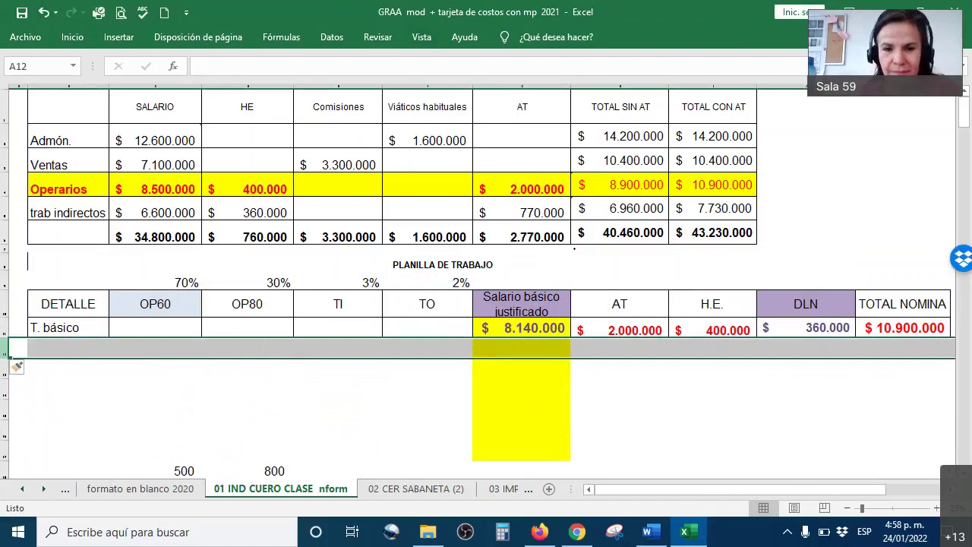
Step: Examine the TI and TO columns with their percentages and the Salario básico justificado they apply to
left_click(357, 309)
left_click(445, 306)
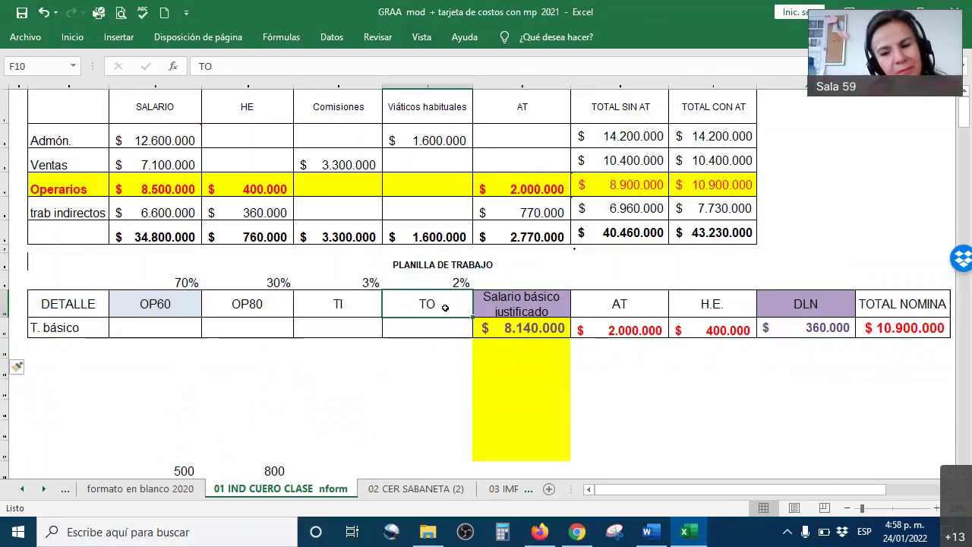
left_click(434, 324)
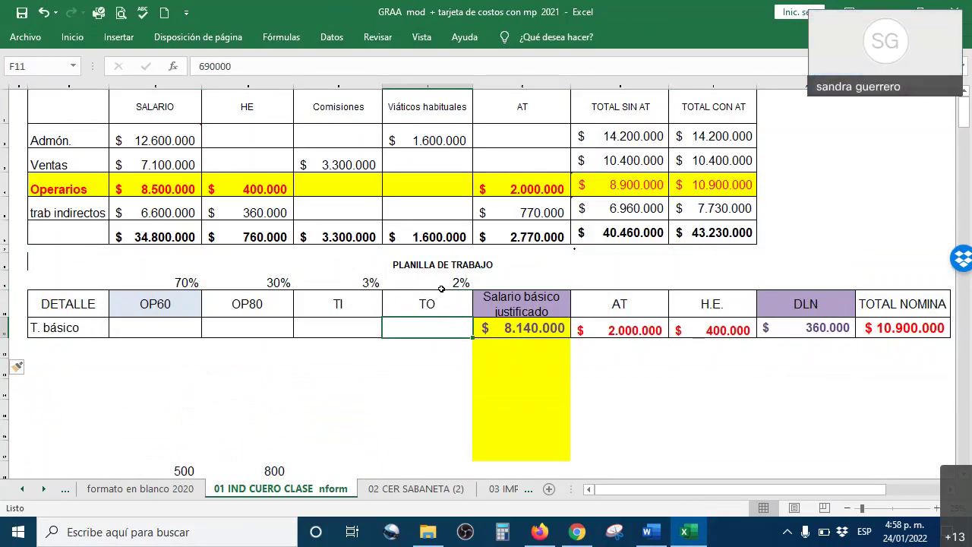
left_click_drag(439, 281, 456, 348)
left_click_drag(356, 282, 363, 329)
left_click(341, 393)
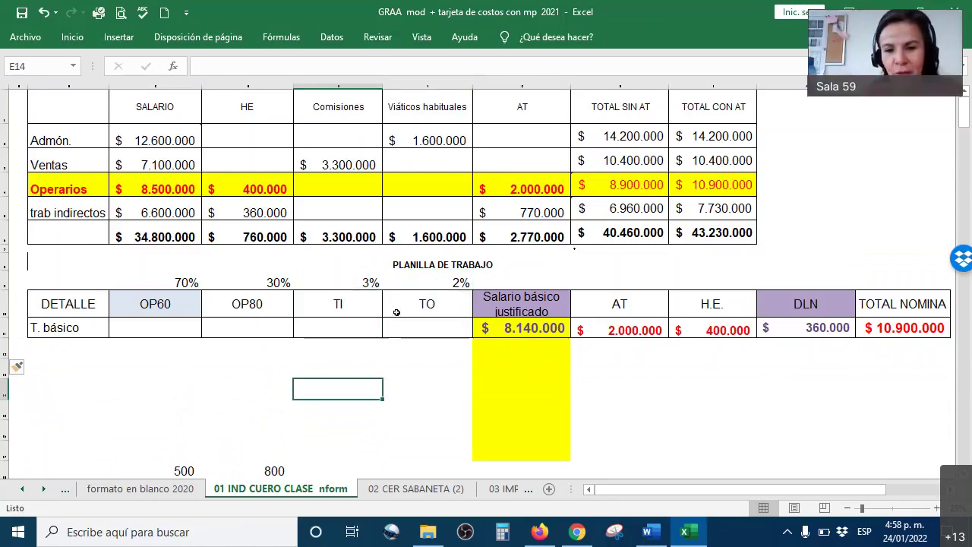
left_click_drag(349, 283, 430, 328)
left_click(508, 332)
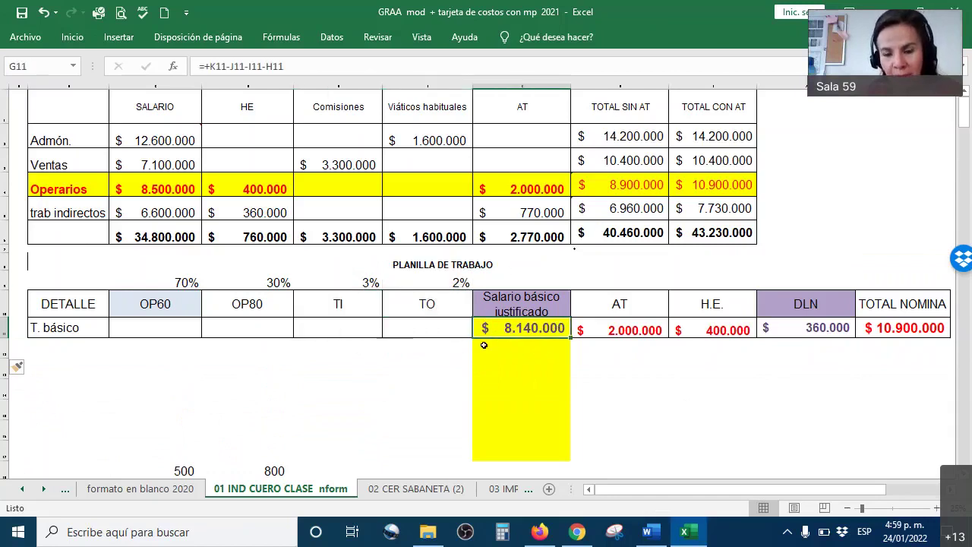
Step: Enter 8140000 in E13 below the PLANILLA DE TRABAJO and apply the purple font colour to E13:F16
left_click(324, 367)
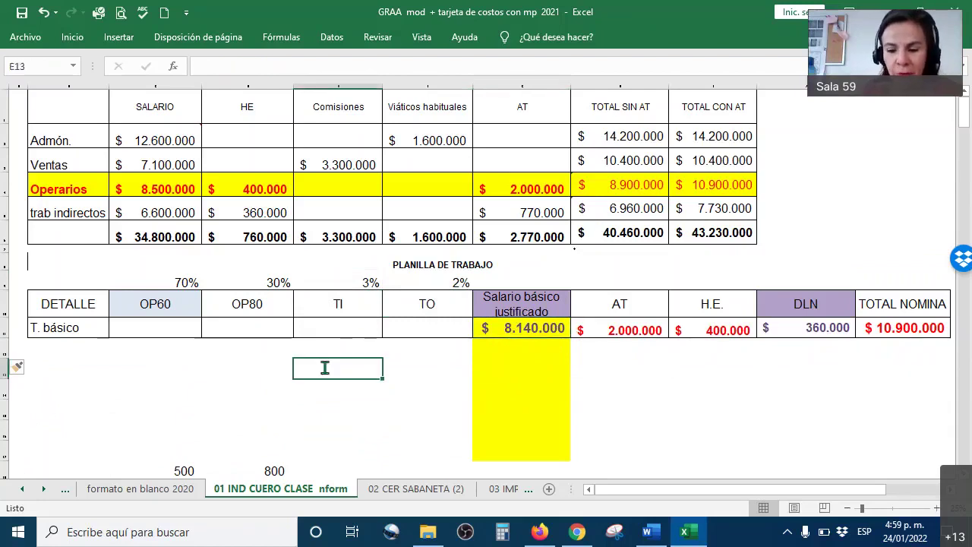
type("8140000")
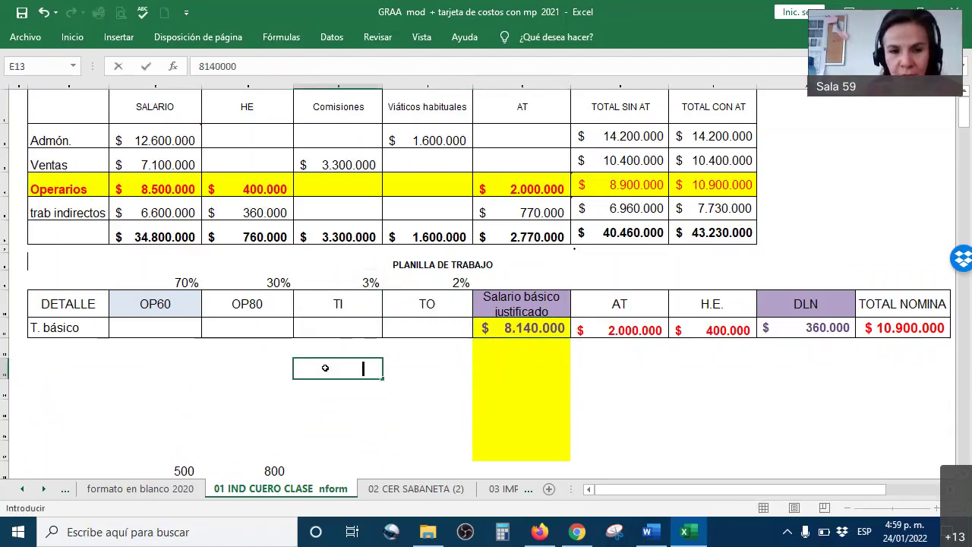
left_click_drag(324, 368, 465, 446)
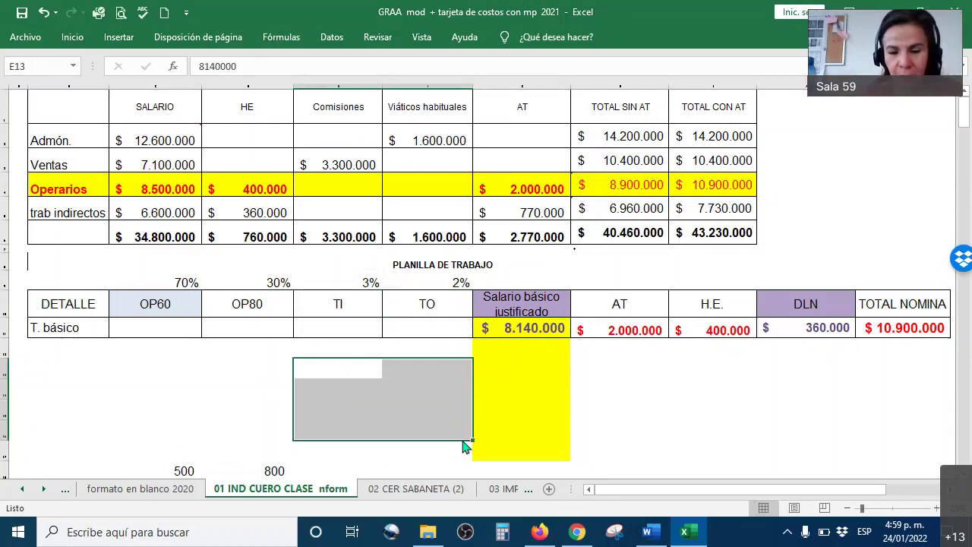
right_click(462, 439)
left_click(541, 468)
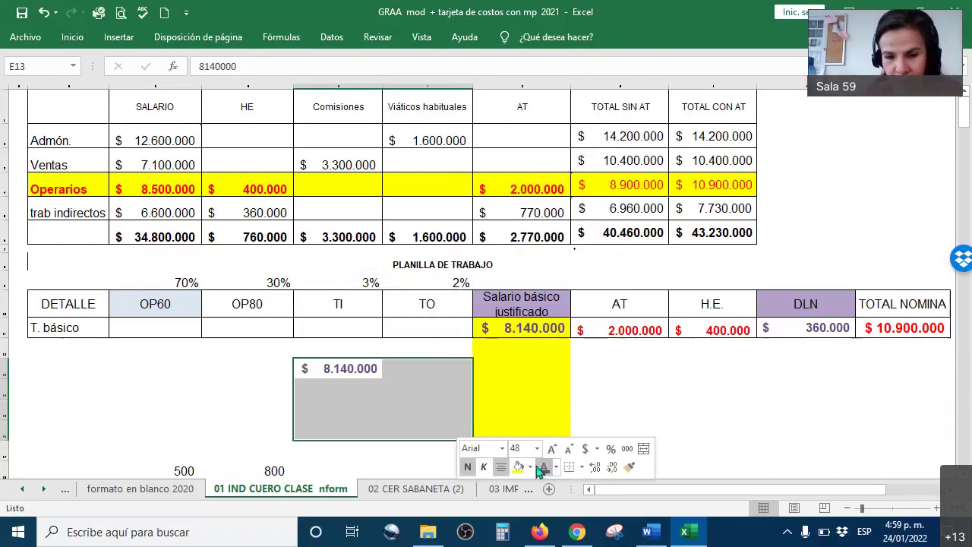
left_click(395, 383)
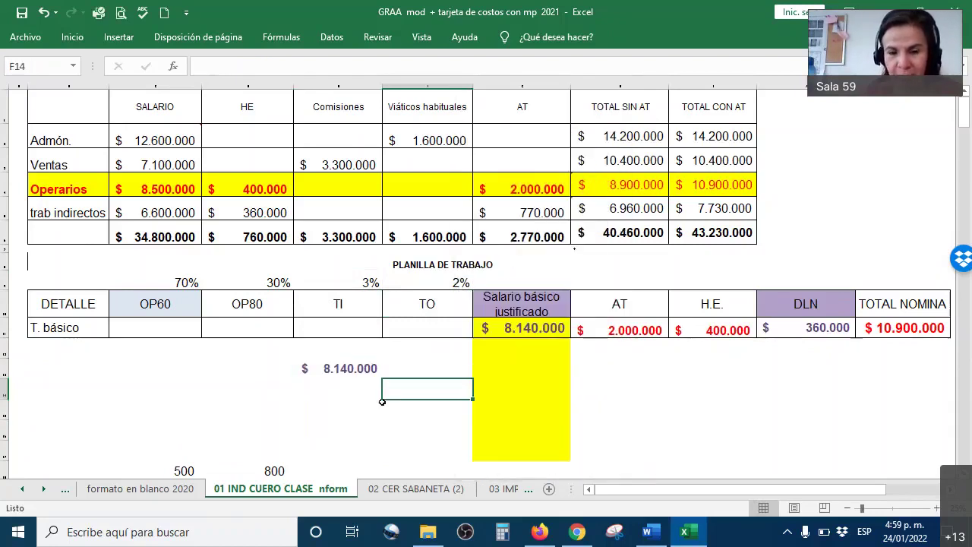
Step: Link F13 to the TO rate in F9 with =+F9 and format it as a percentage
left_click(345, 367)
left_click(417, 370)
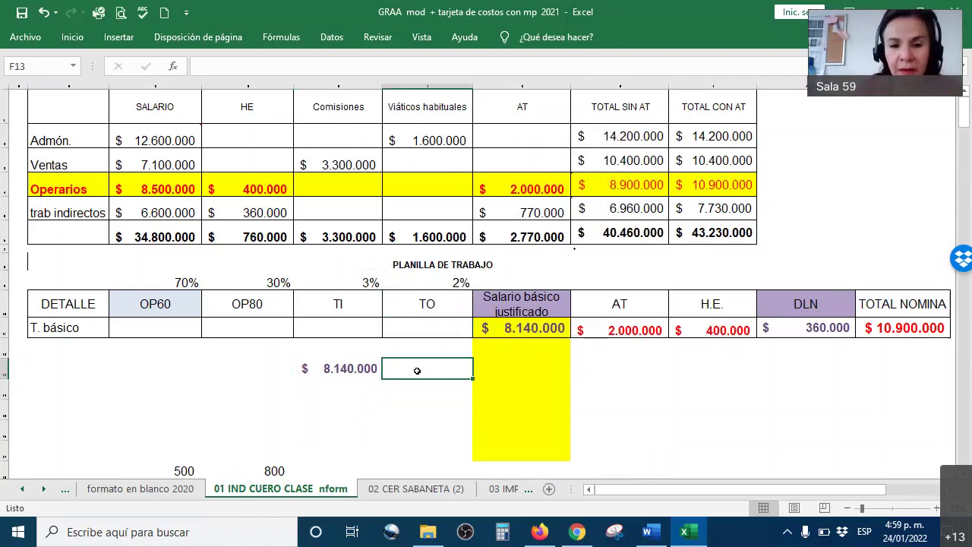
left_click(450, 283)
left_click(431, 377)
type("+")
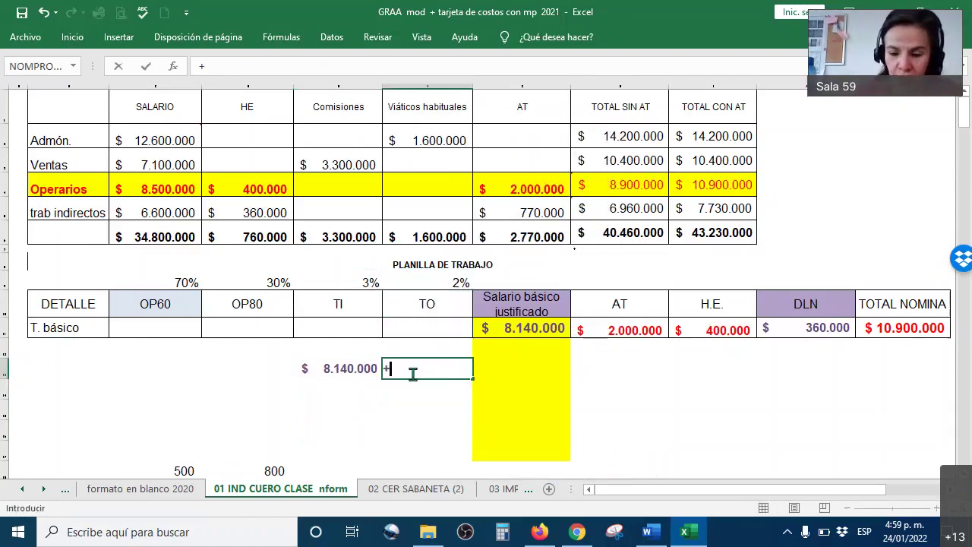
key("Up")
key("Up")
key("Up")
key("Up")
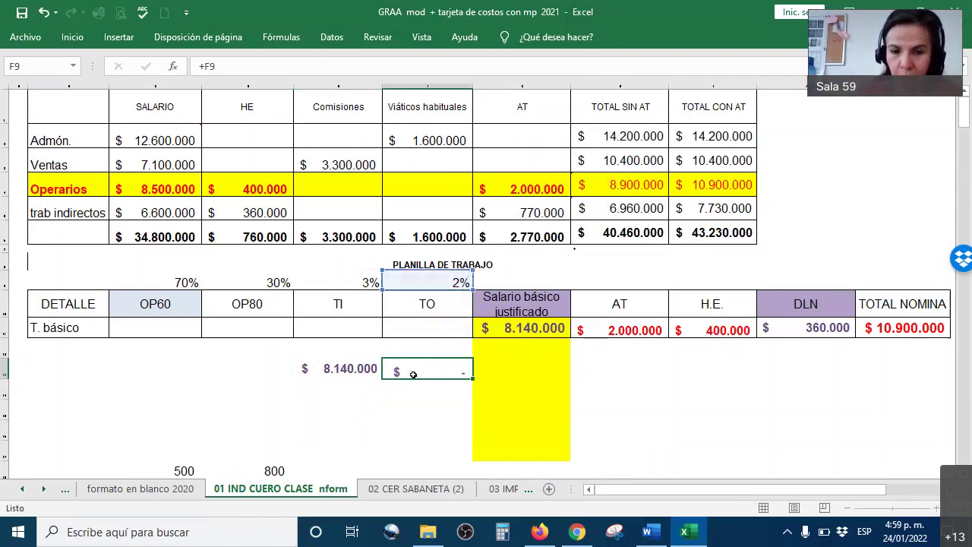
key("Return")
left_click(415, 373)
right_click(416, 373)
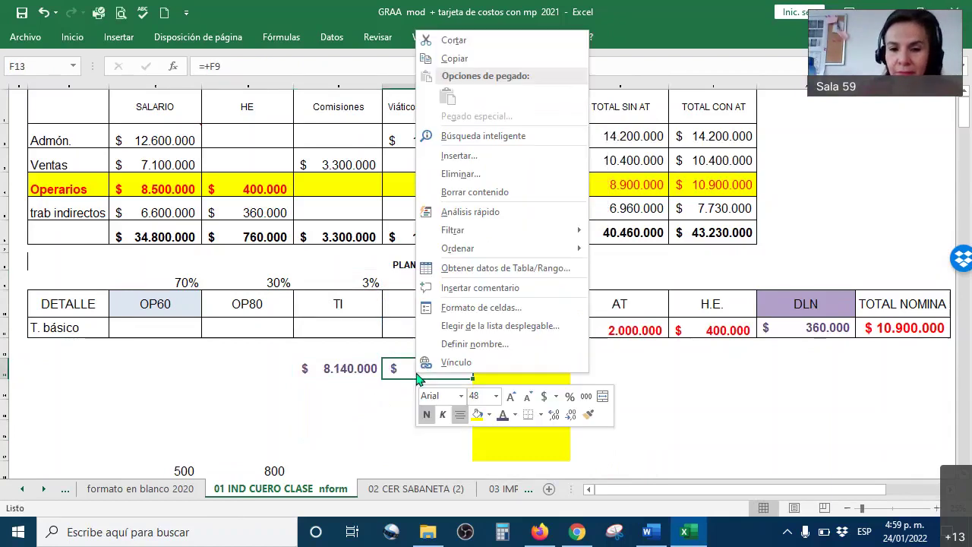
left_click(570, 409)
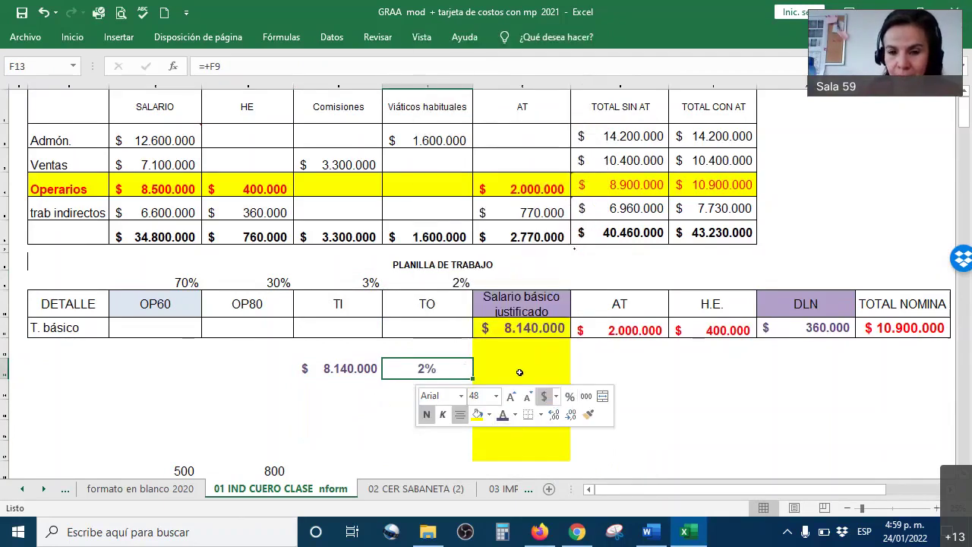
Step: Calculate the TO share of the basic salary in G13 by multiplying E13 by F13
key("Right")
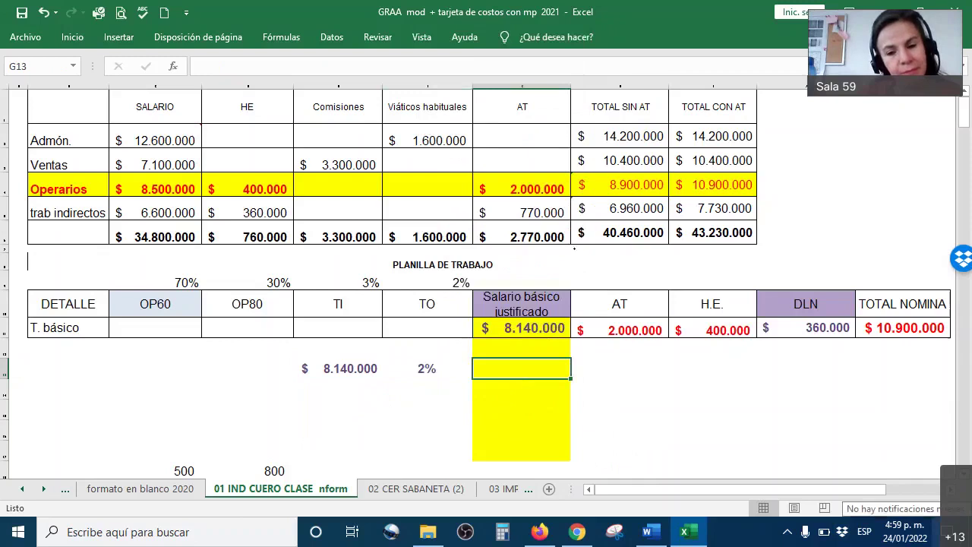
type("+")
key("Left")
key("Left")
type("*")
key("Left")
key("Return")
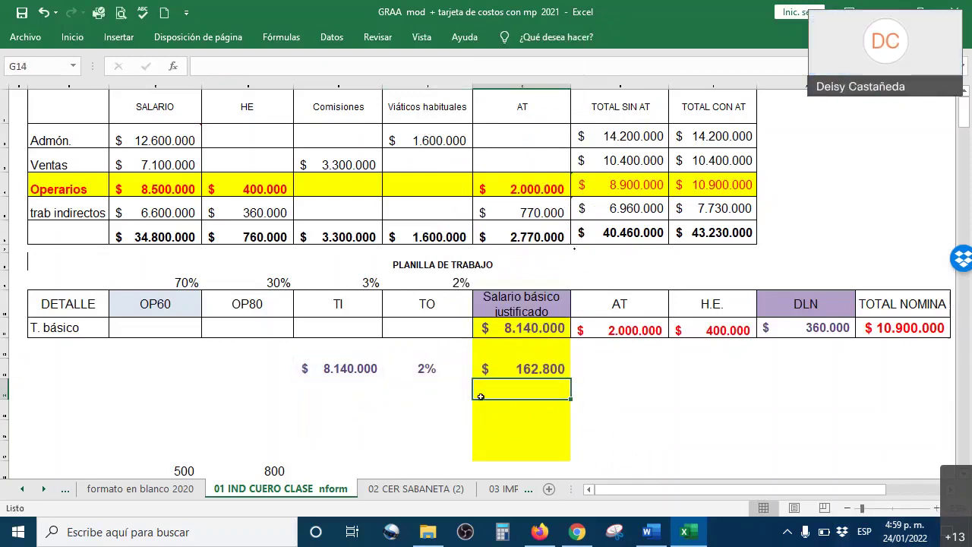
Step: Highlight the TO cell of the T. básico row in yellow and replace its value with a reference to G13
left_click(443, 327)
right_click(443, 327)
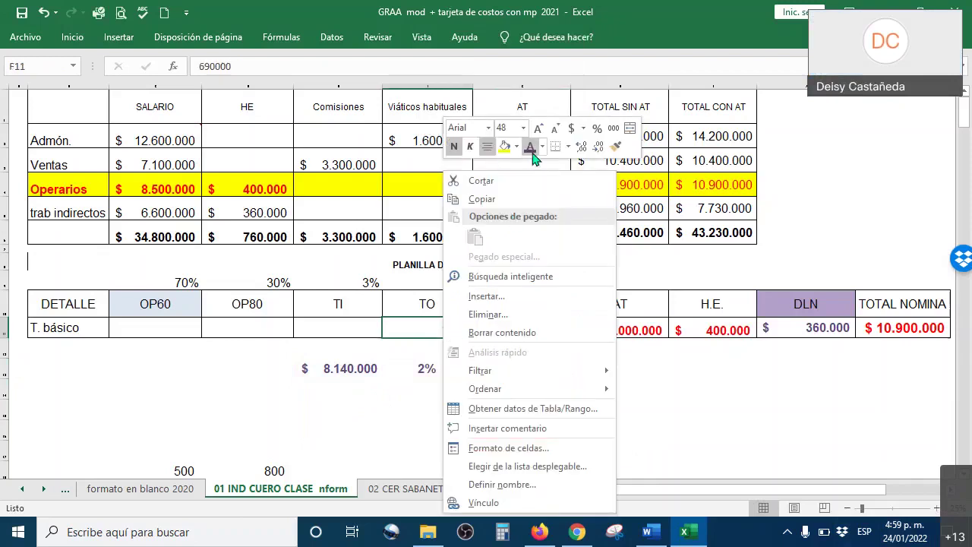
left_click(503, 149)
left_click(502, 150)
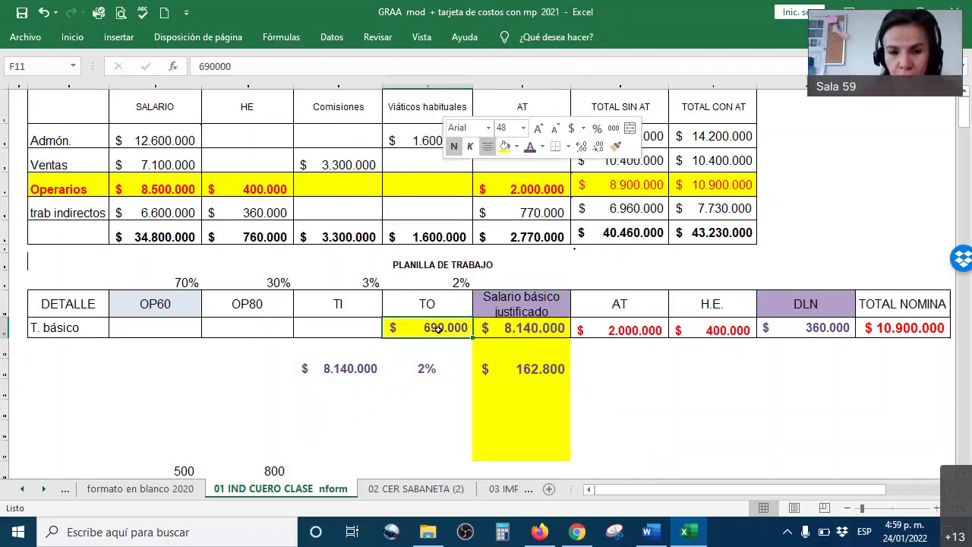
type("+")
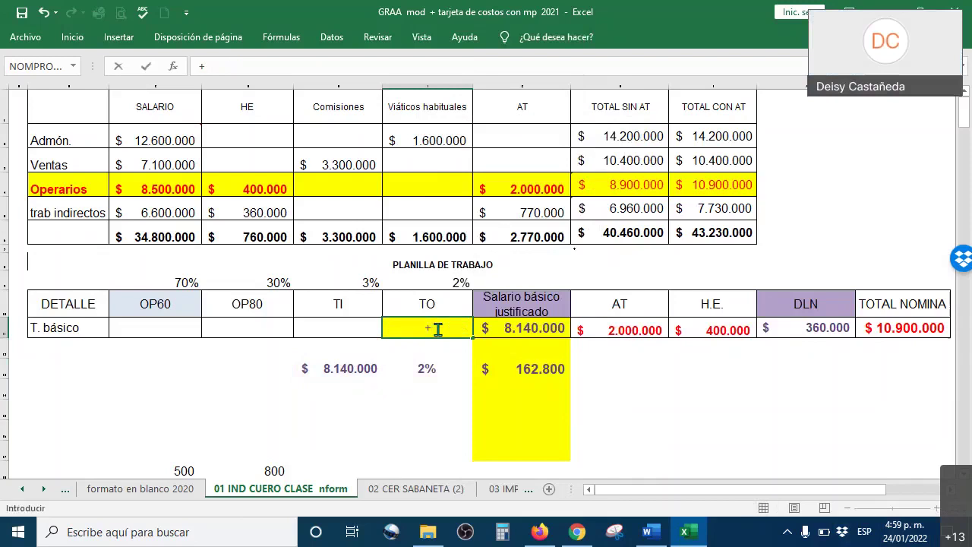
key("Down")
key("Down")
key("Right")
key("Return")
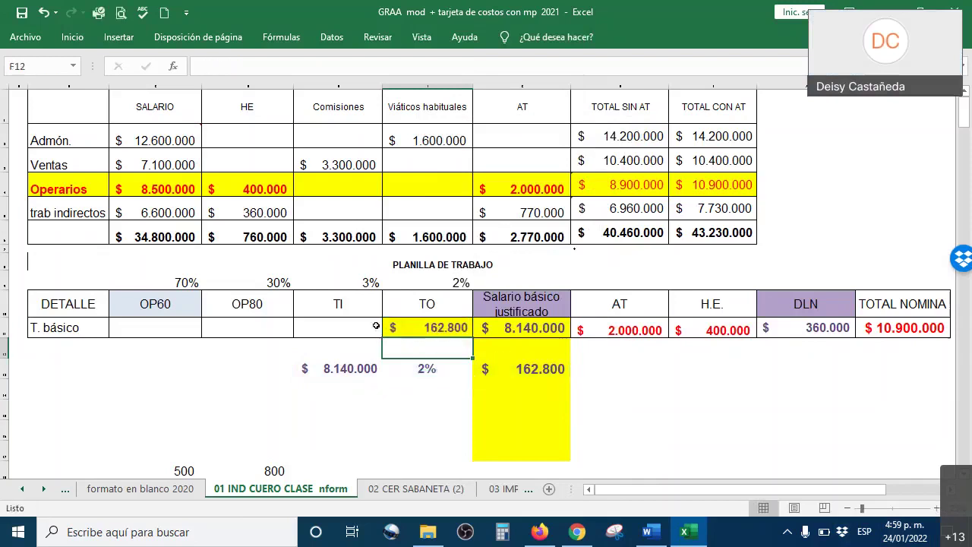
left_click(332, 342)
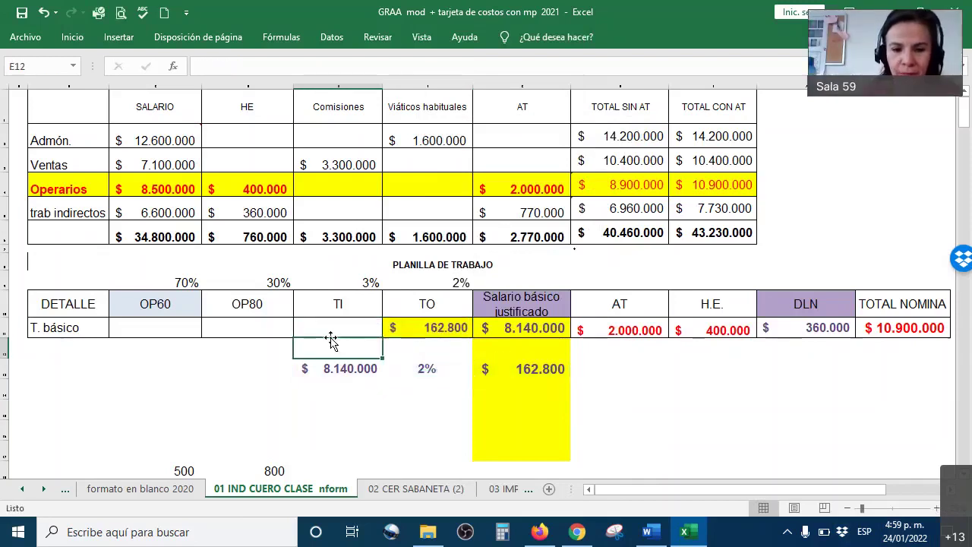
Step: Link E14 to the Salario básico justificado amount in the T. básico row
left_click(342, 389)
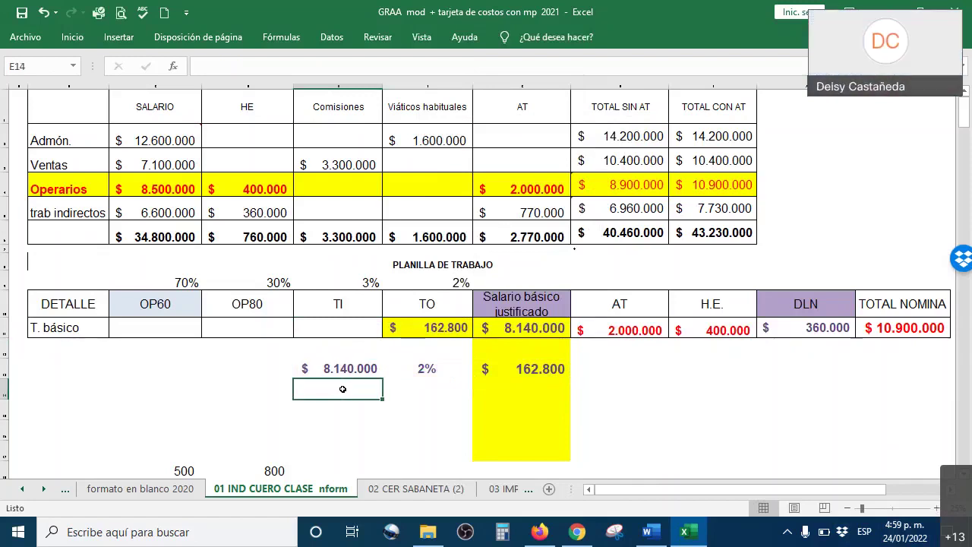
left_click(363, 280)
left_click(364, 385)
type("+")
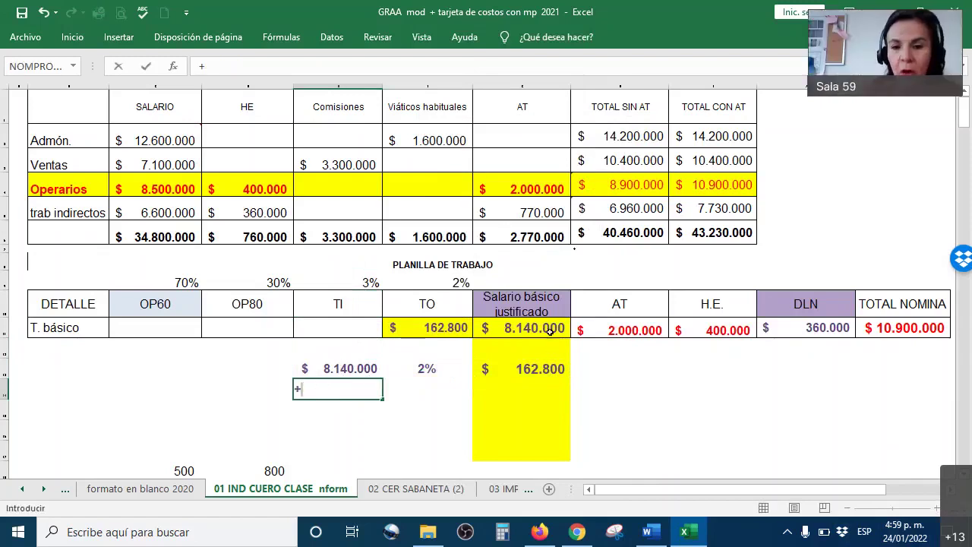
left_click(513, 334)
key("Return")
Step: Enter the TI rate of 3% in F14, beside the linked basic salary
key("Up")
key("Right")
type("3")
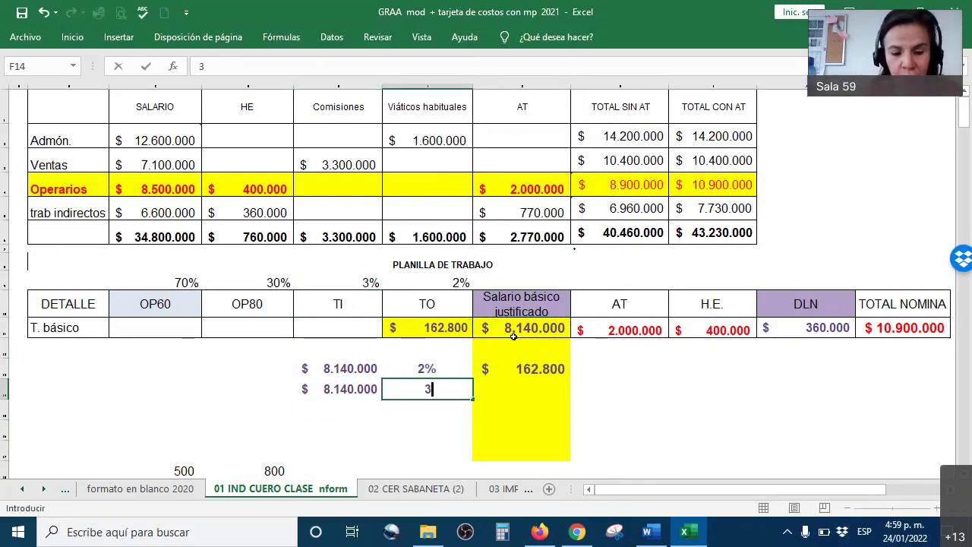
type("%")
key("Tab")
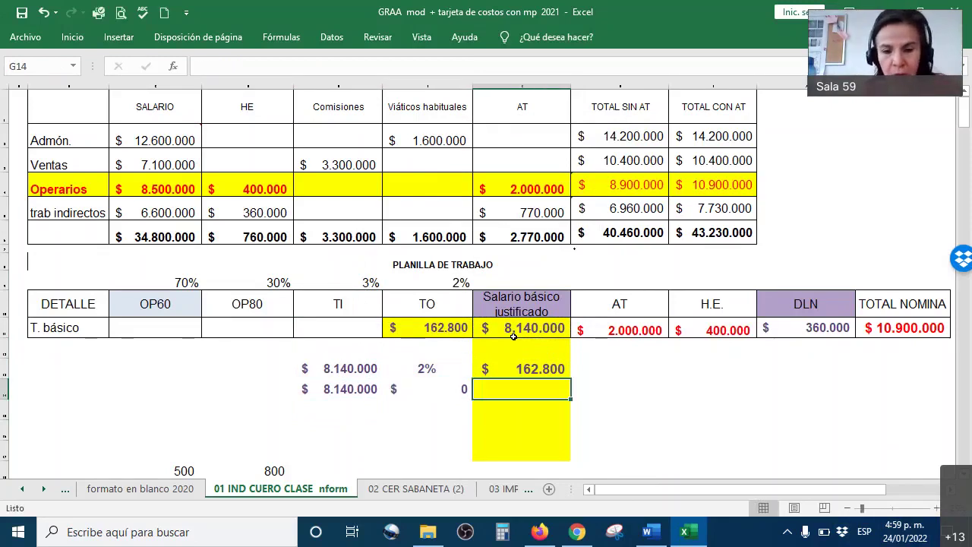
Step: Try to display the rate in F14 by increasing its decimals and entering 3% again
key("Left")
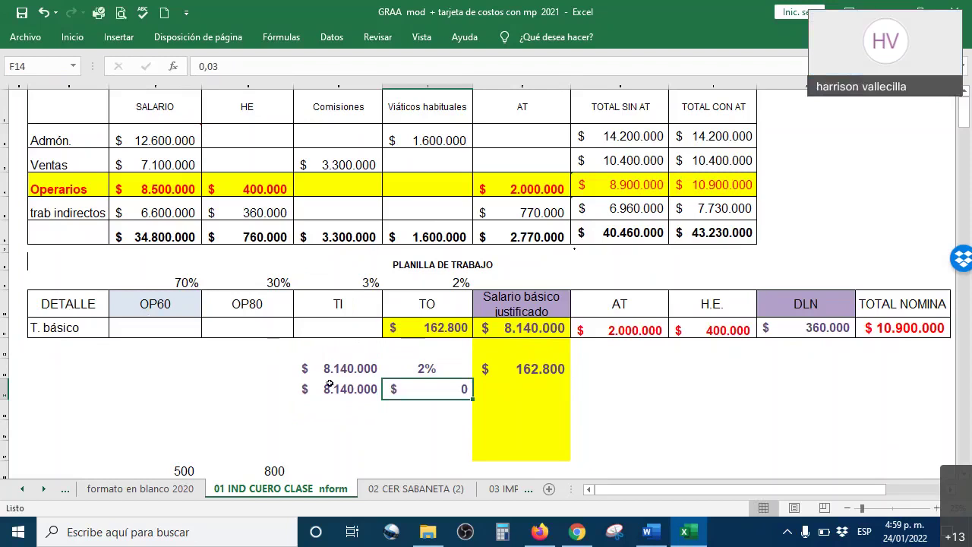
right_click(442, 389)
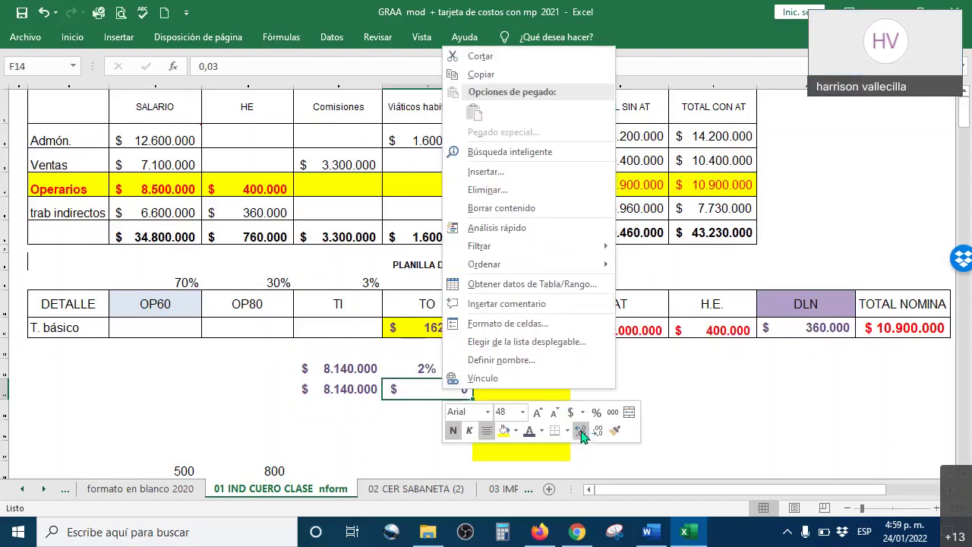
left_click(569, 430)
key("Right")
left_click(438, 387)
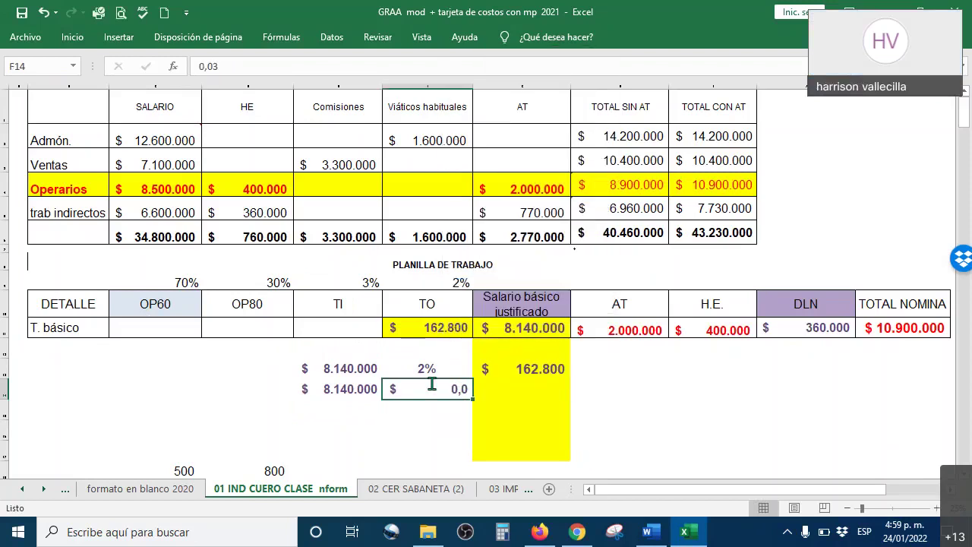
type("3")
key("Return")
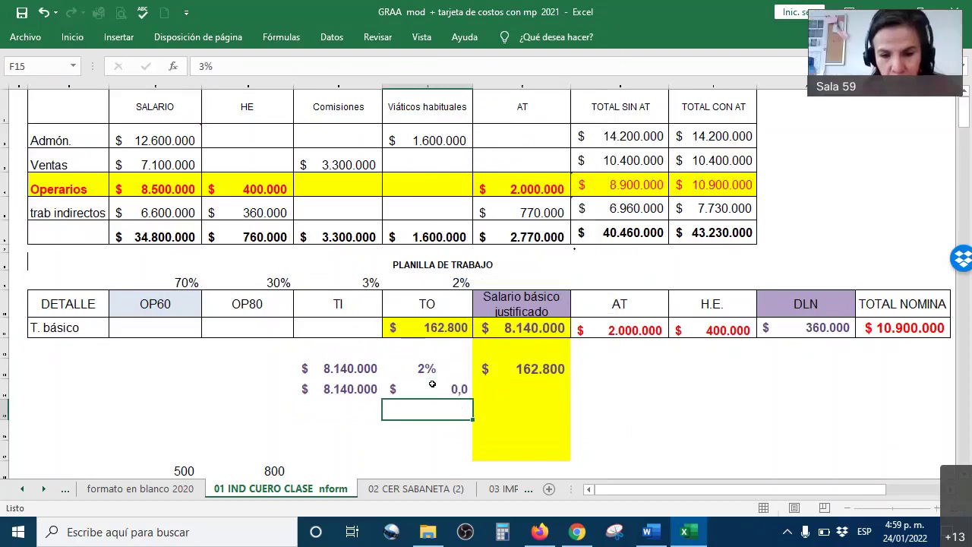
Step: Copy the percentage formatting of F13 onto F14
left_click(432, 367)
right_click(431, 367)
left_click(604, 407)
left_click(417, 398)
Step: Calculate the TI share of the basic salary in G14 by multiplying E14 by F14
left_click(501, 401)
type("+")
key("Left")
key("Left")
type("*")
key("Left")
key("Return")
Step: Link the TI cell of the T. básico row to G14 with =+G14 and highlight it in yellow
left_click(331, 325)
type("+")
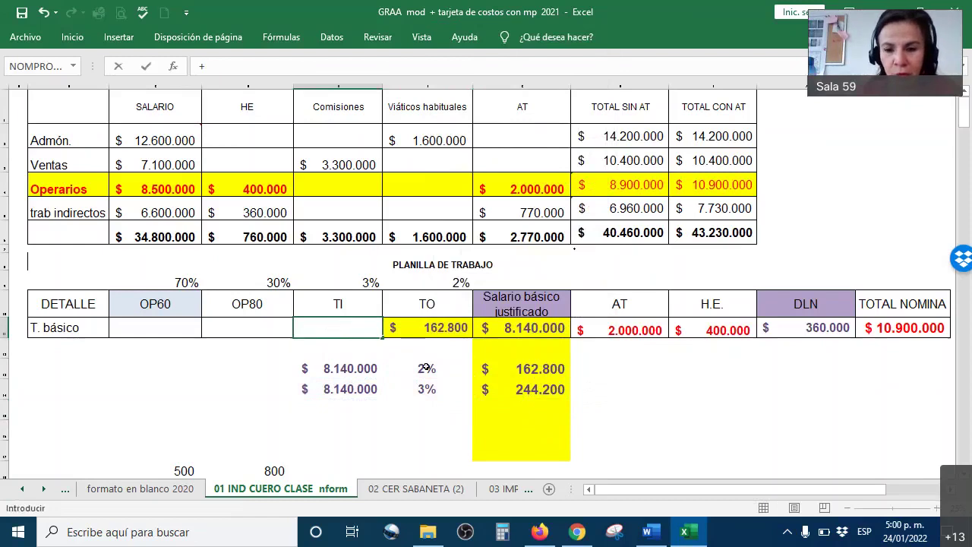
left_click(531, 389)
key("Return")
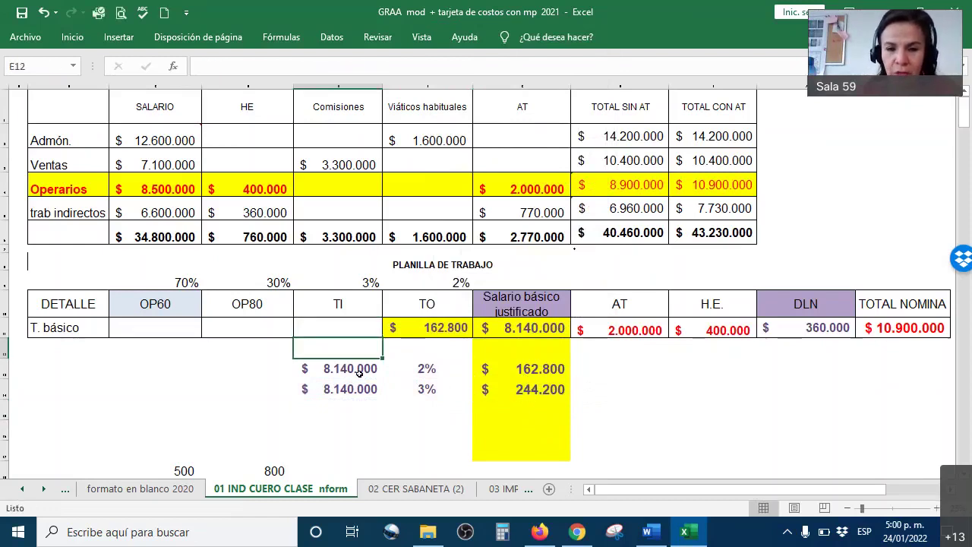
left_click(347, 326)
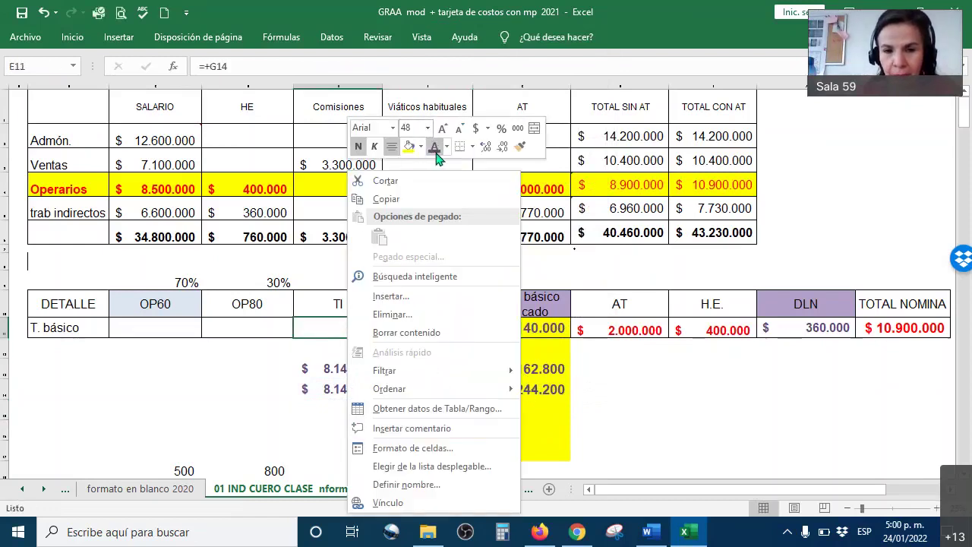
left_click(408, 146)
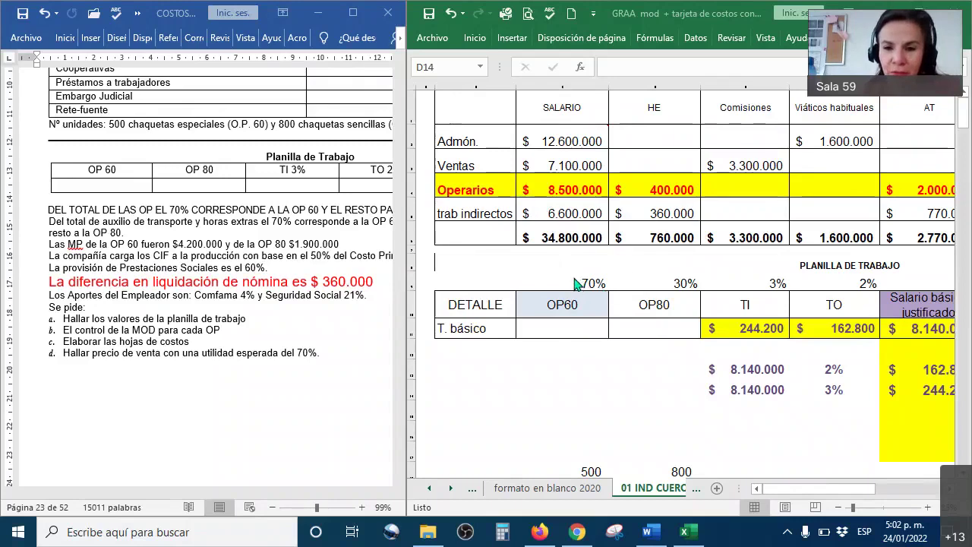
Step: Examine the exercise statement's rule for distributing the OP total against the OP60 and OP80 percentage columns of the PLANILLA DE TRABAJO
left_click(676, 284)
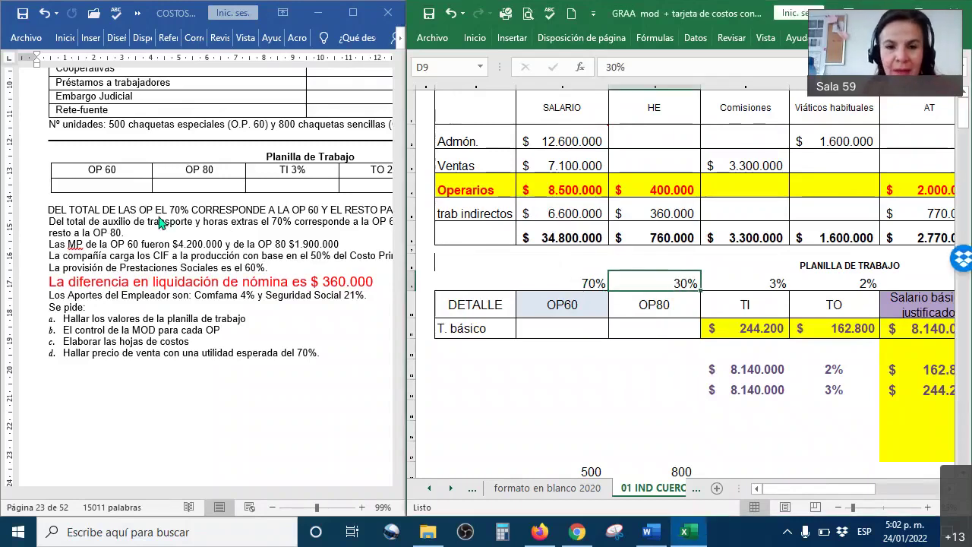
left_click(91, 205)
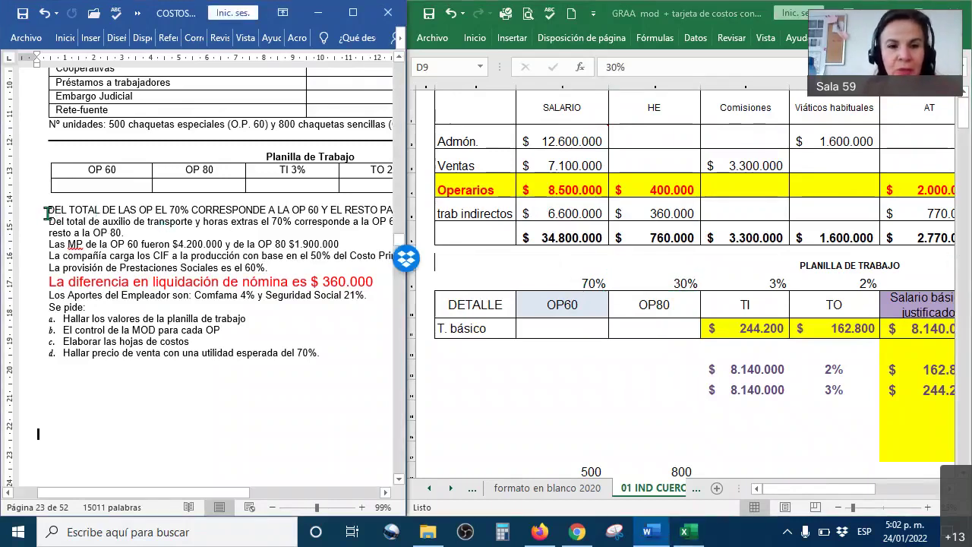
left_click_drag(150, 212, 169, 211)
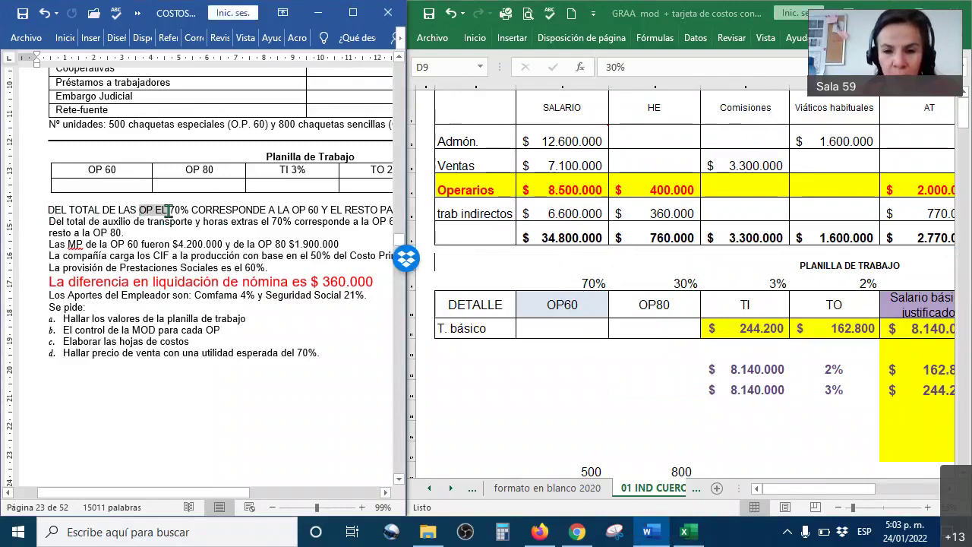
left_click_drag(91, 170, 231, 168)
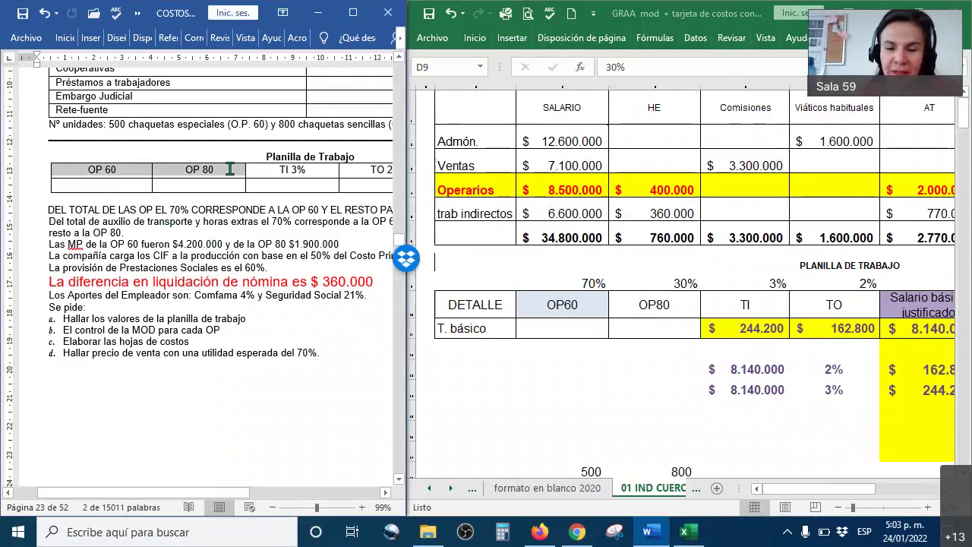
left_click_drag(147, 210, 41, 210)
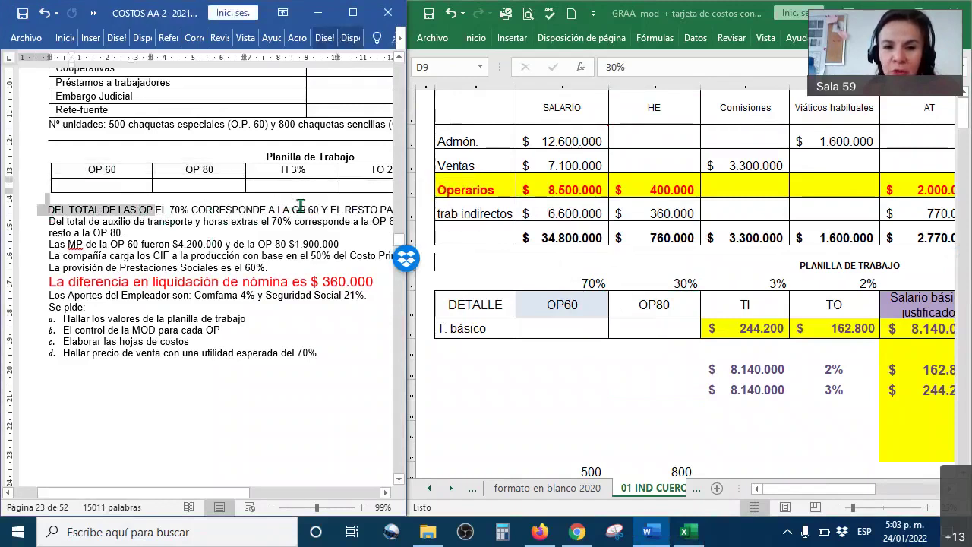
left_click_drag(301, 205, 316, 210)
left_click(581, 285)
left_click_drag(580, 285, 594, 331)
left_click(667, 280)
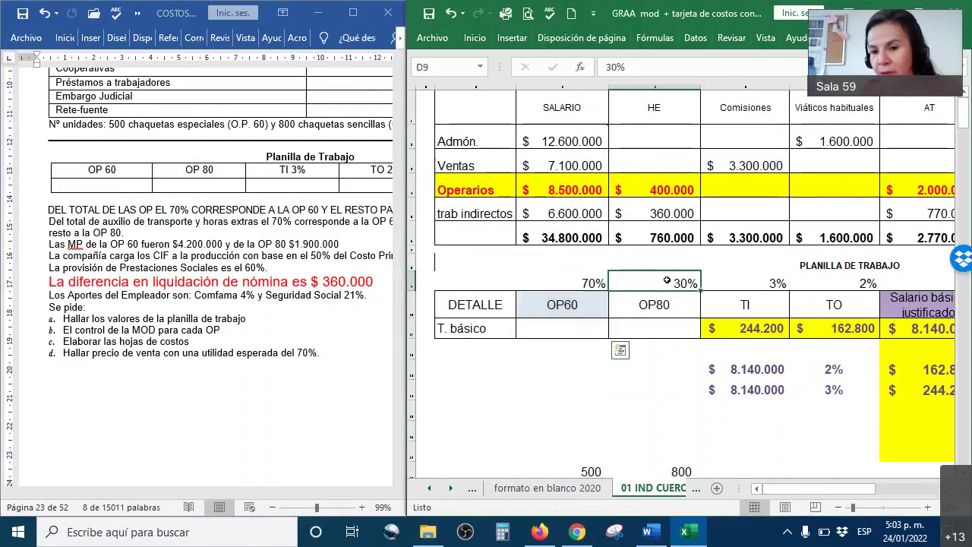
left_click_drag(670, 296, 674, 332)
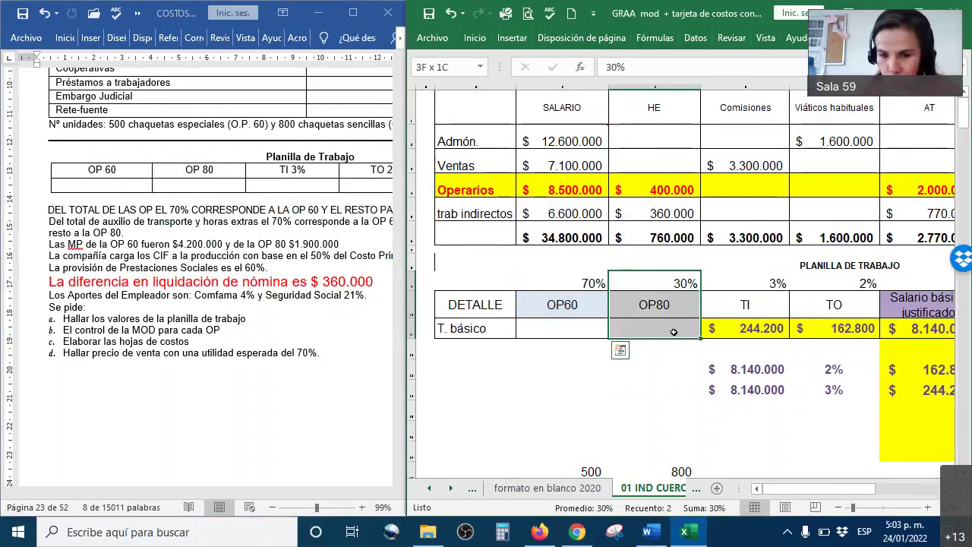
left_click_drag(674, 332, 673, 332)
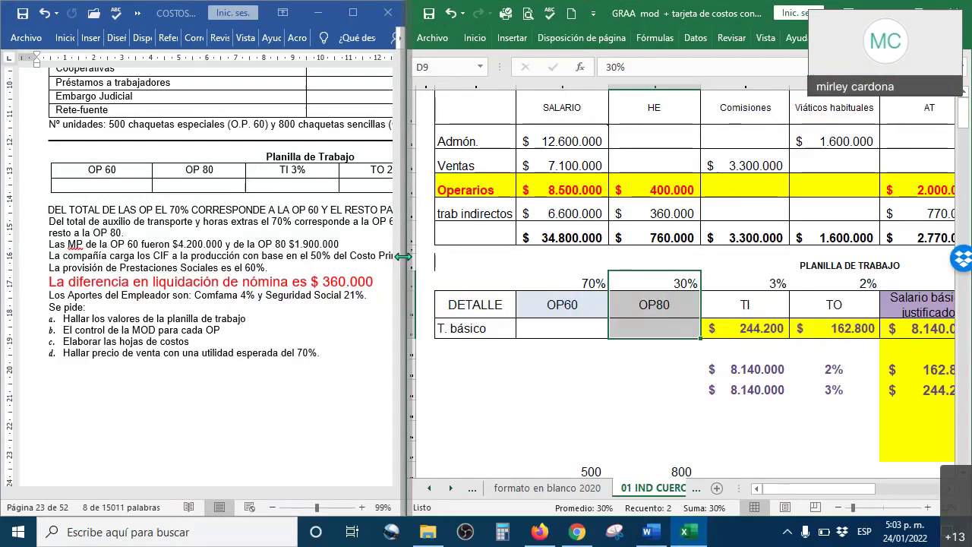
Step: Widen the spreadsheet window beside the document and mark the Salario básico justificado amount with a red annotation stroke
left_click_drag(403, 257, 204, 257)
scroll(532, 266, "down", 2)
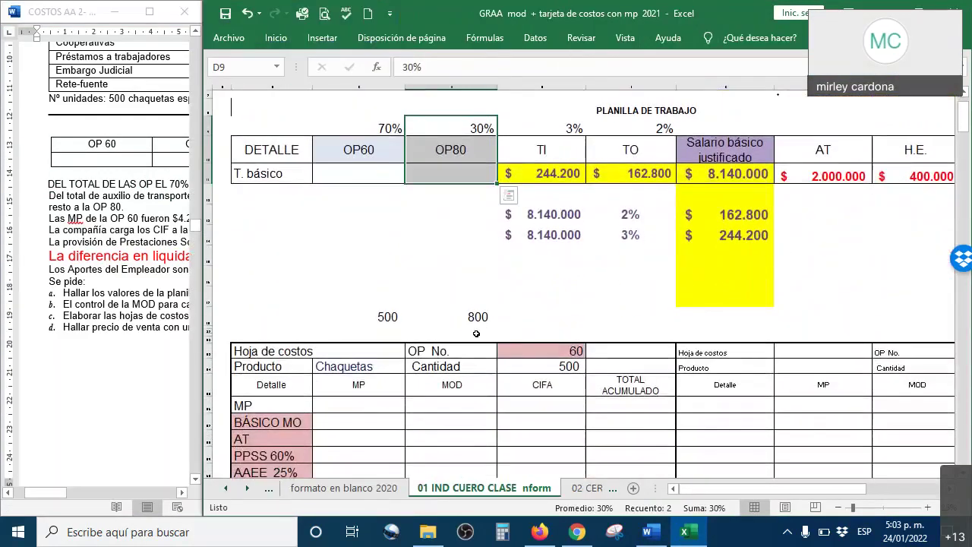
scroll(532, 266, "up", 1)
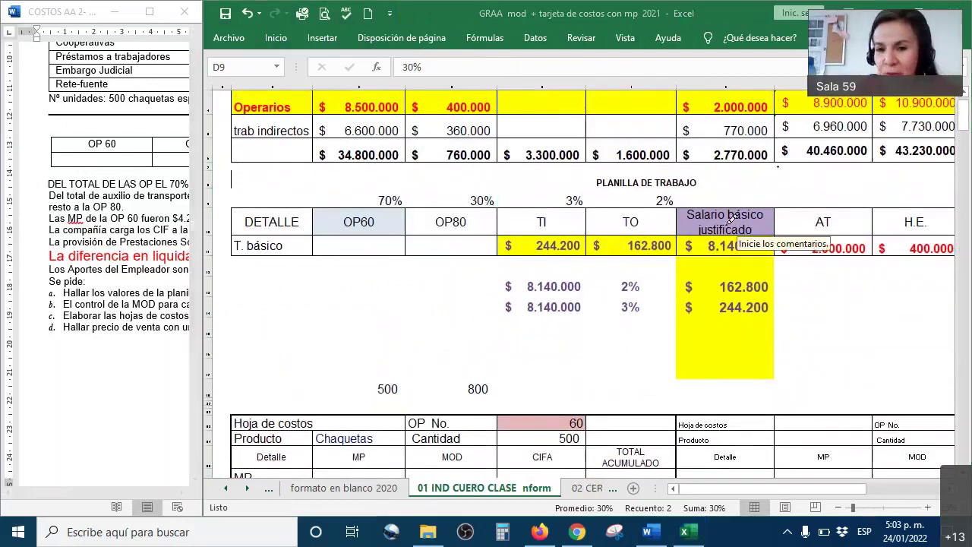
left_click_drag(786, 163, 743, 237)
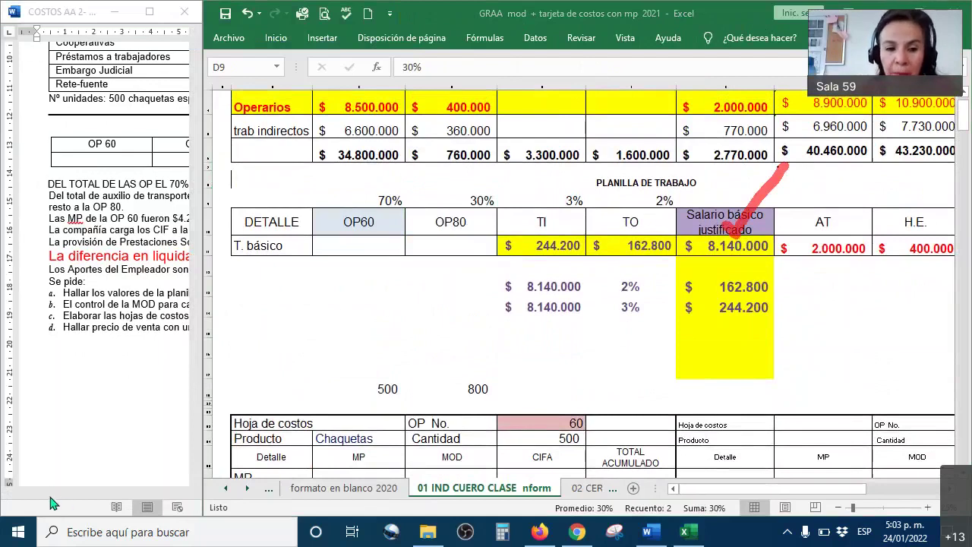
Step: Insert several blank rows at row 16, between the PLANILLA DE TRABAJO calculations and the Hoja de costos
left_click(205, 348)
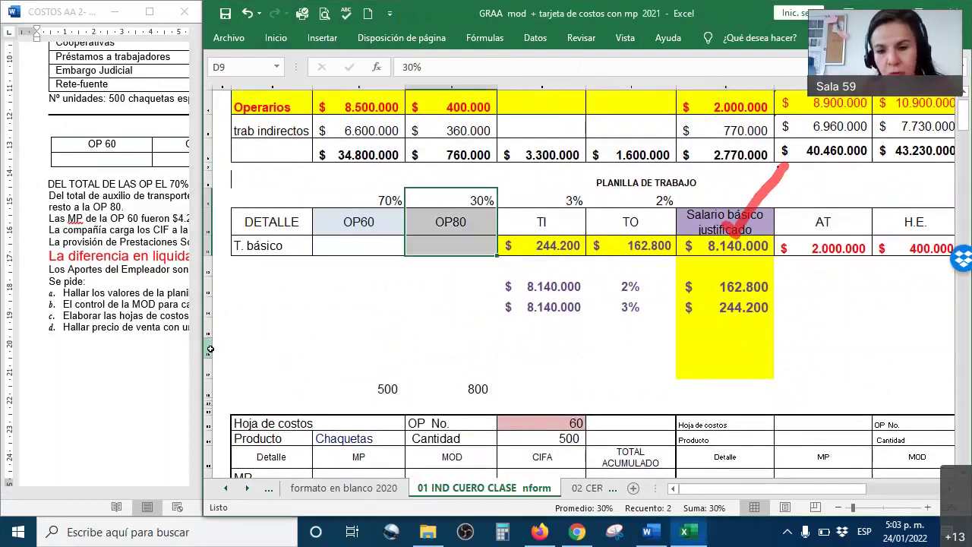
left_click(206, 346)
key("ctrl+plus")
key("ctrl+plus")
key("ctrl+plus")
key("ctrl+plus")
key("ctrl+plus")
key("ctrl+plus")
key("ctrl+plus")
key("ctrl+plus")
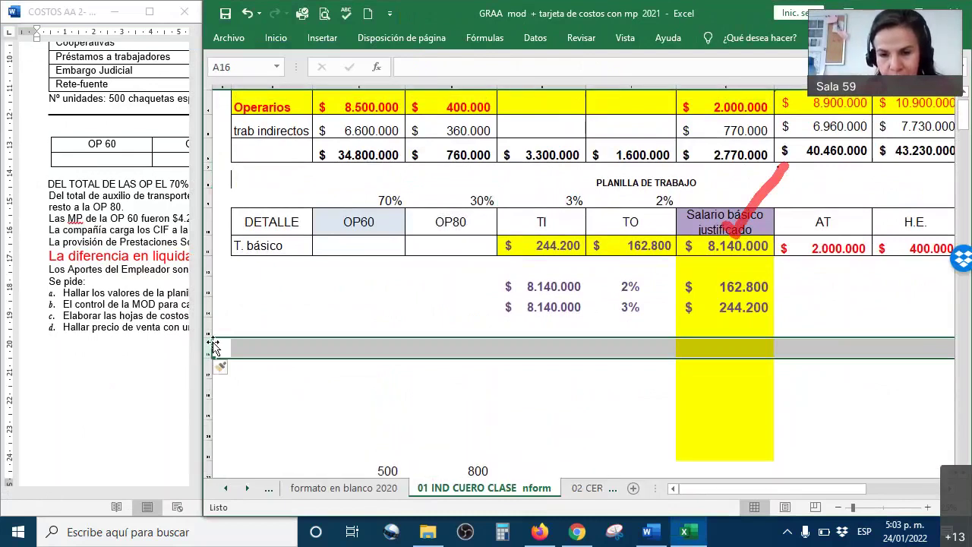
Step: Link C15 to the Salario básico justificado amount in the T. básico row
left_click(392, 328)
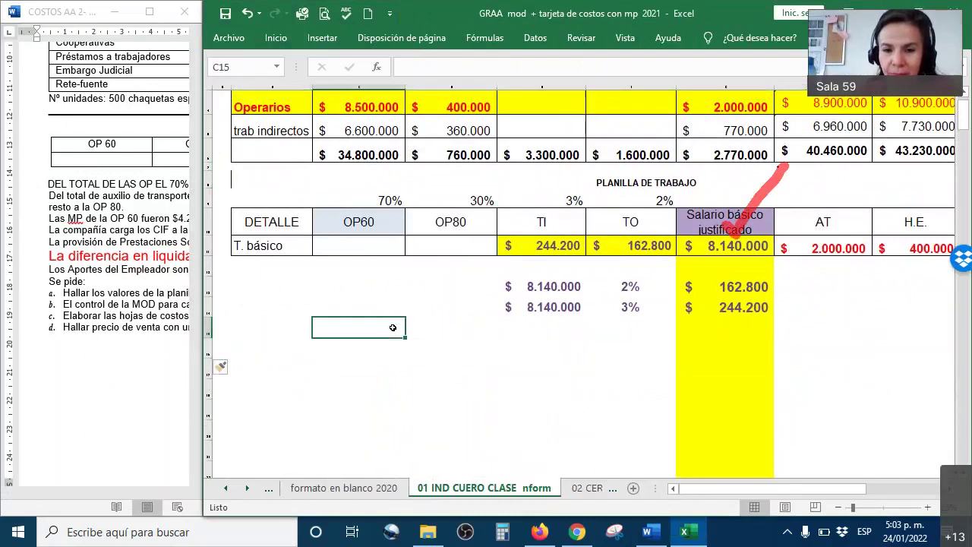
type("+")
left_click(748, 245)
key("Return")
Step: Fill the range B15:F19 with yellow
left_click_drag(294, 327, 622, 412)
right_click(623, 414)
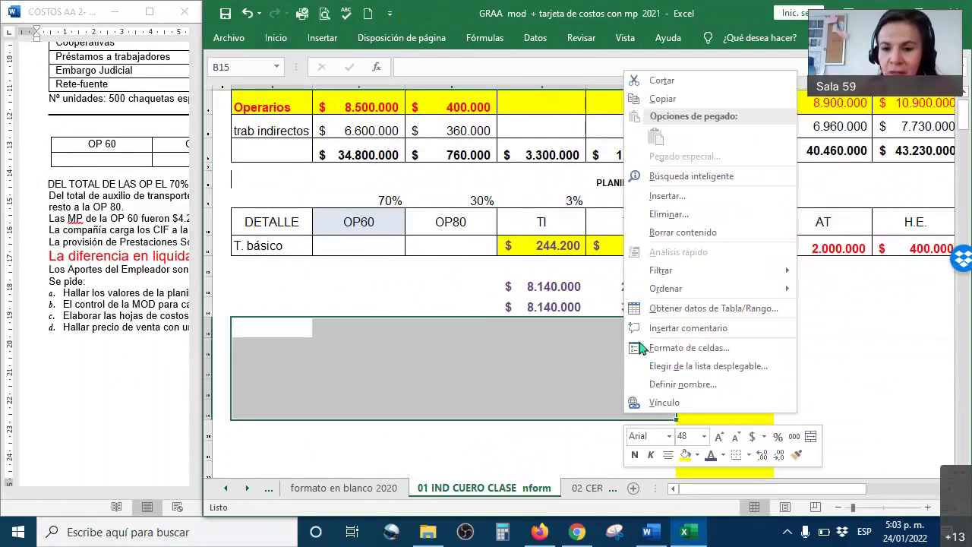
key("Escape")
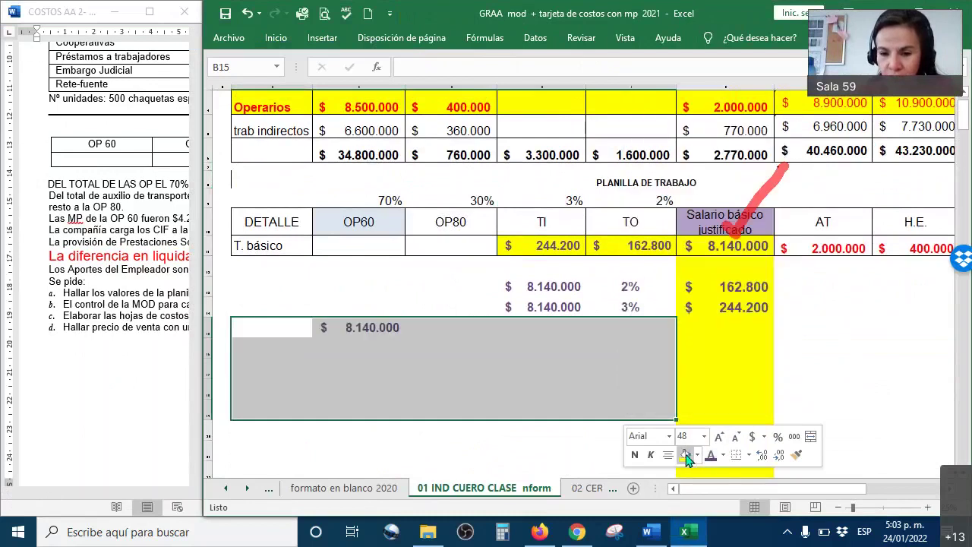
left_click(686, 456)
Step: Enter the T. básico row's TO and TI amounts as negative references in C16 and C17
left_click(382, 343)
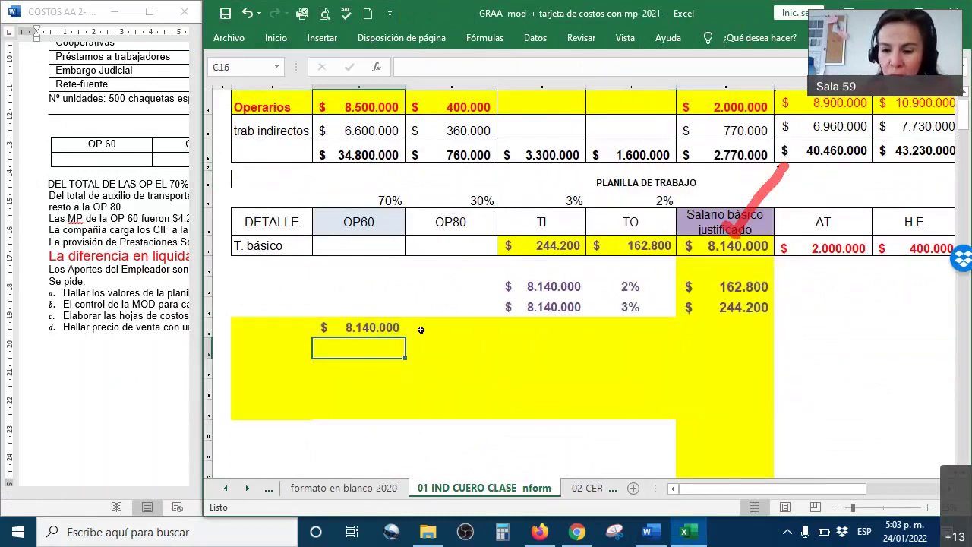
type("=-")
left_click(637, 246)
key("Return")
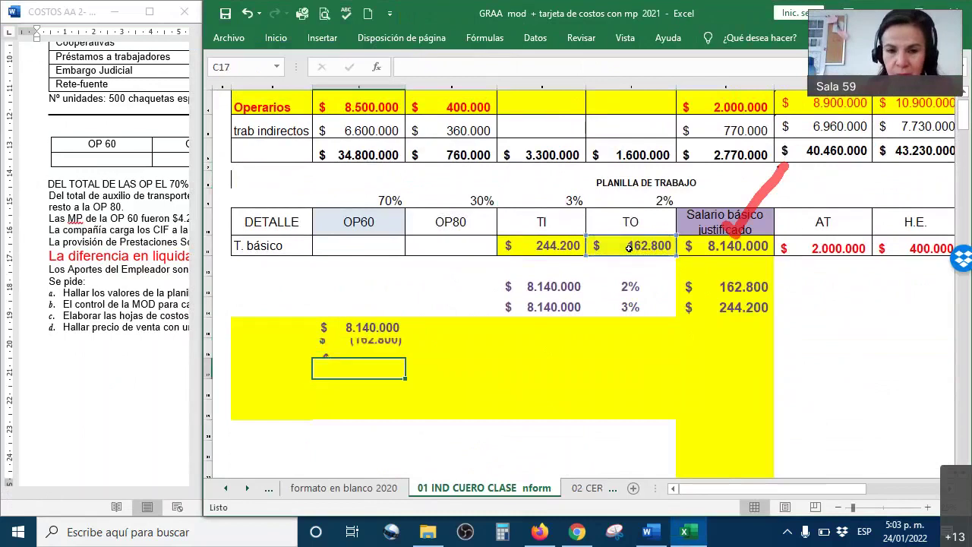
type("-")
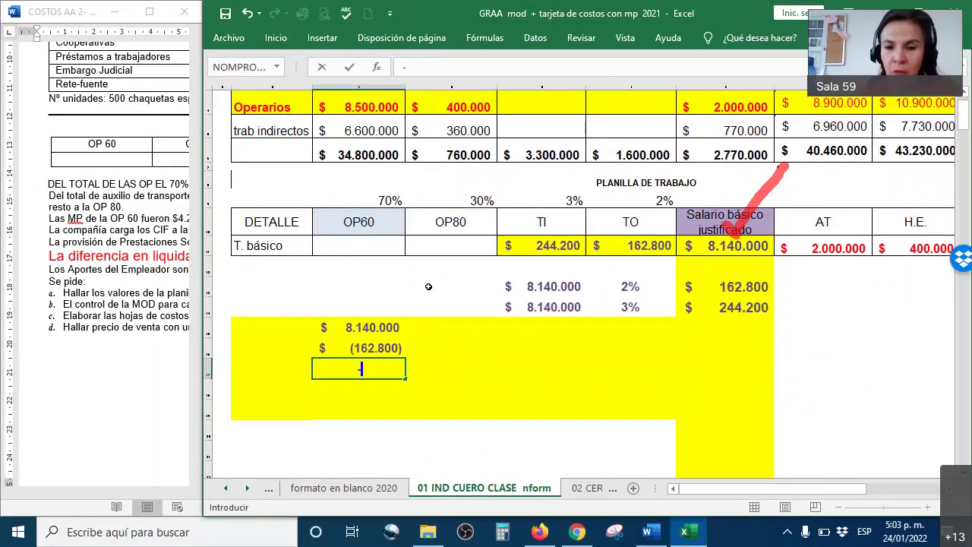
left_click(537, 249)
key("Return")
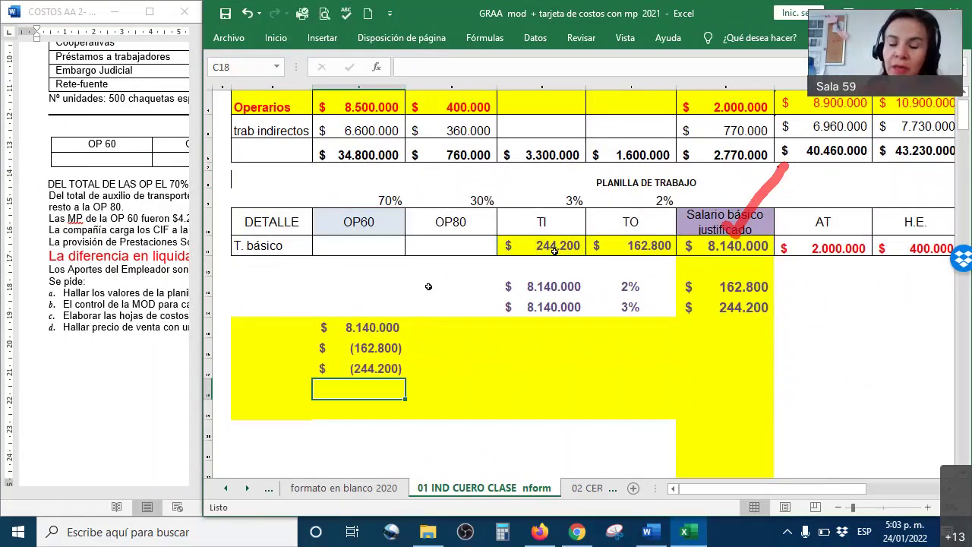
Step: Add up C15:C17 with the SUMA function in C18
type("=S")
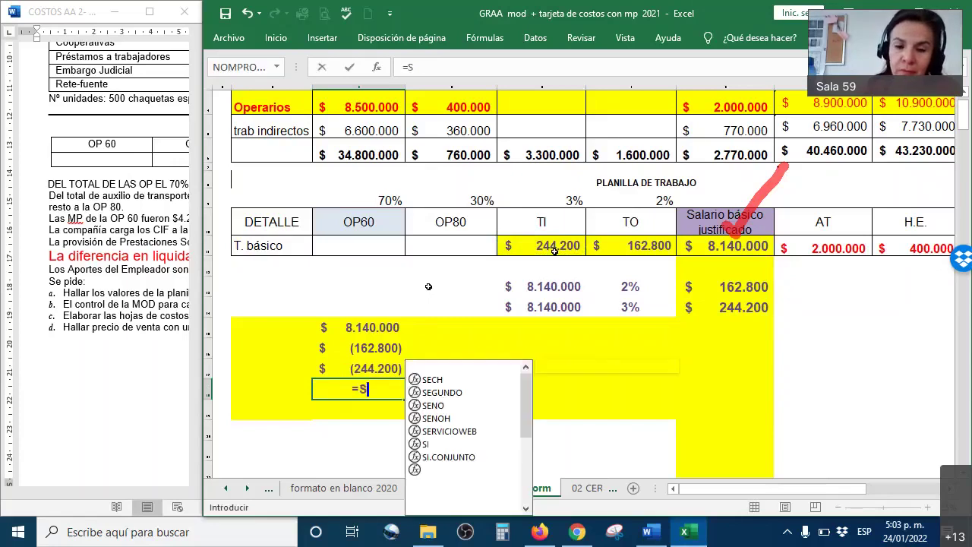
type("UMA(")
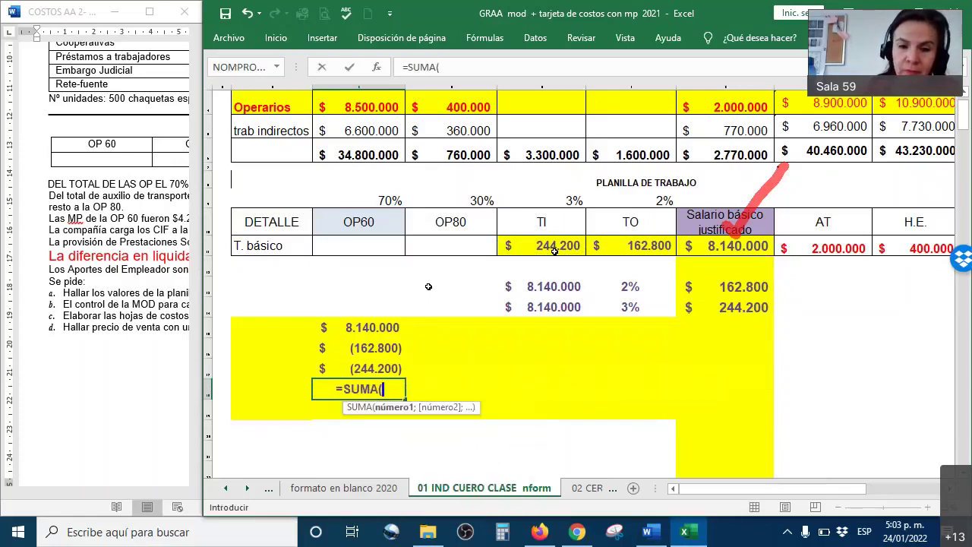
left_click_drag(348, 326, 372, 368)
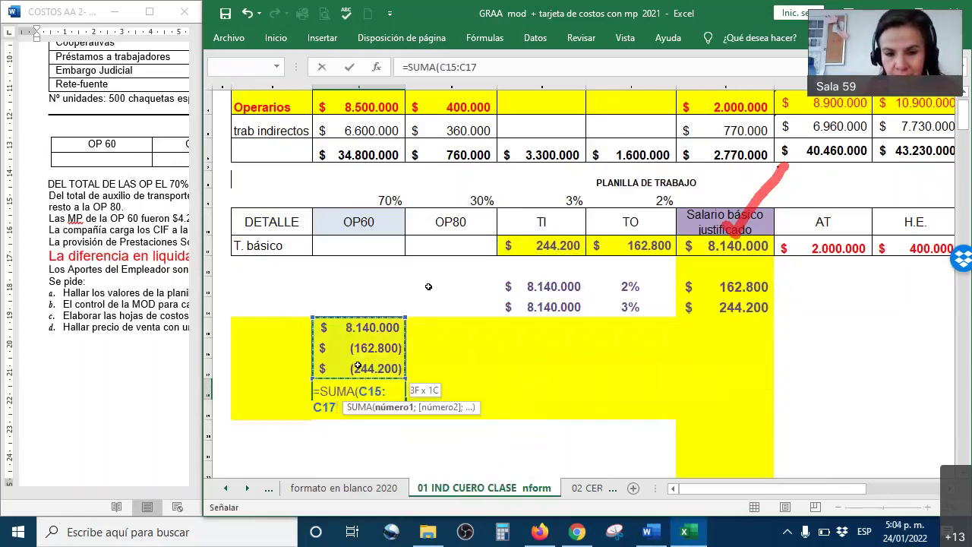
key("Return")
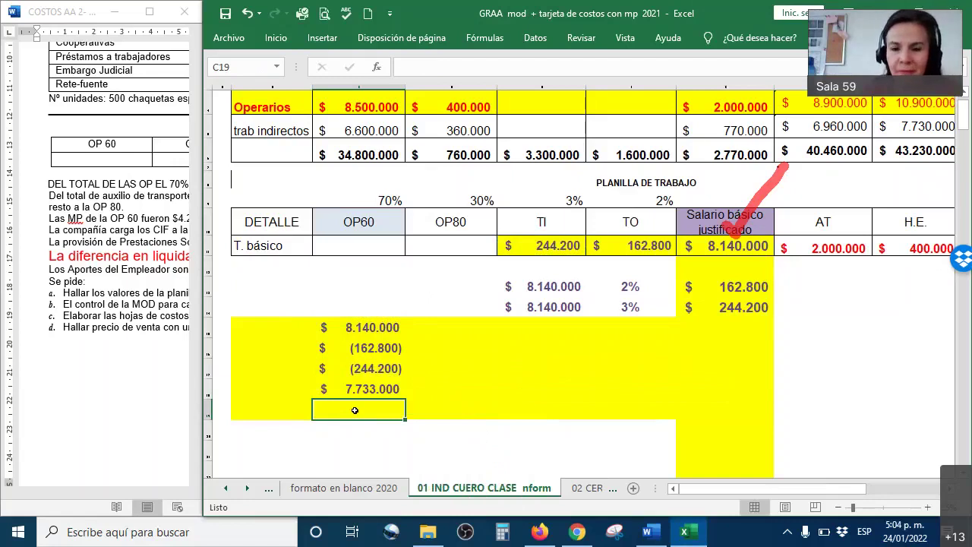
Step: Fill the summed amount in C18 with light blue
left_click(346, 389)
right_click(347, 388)
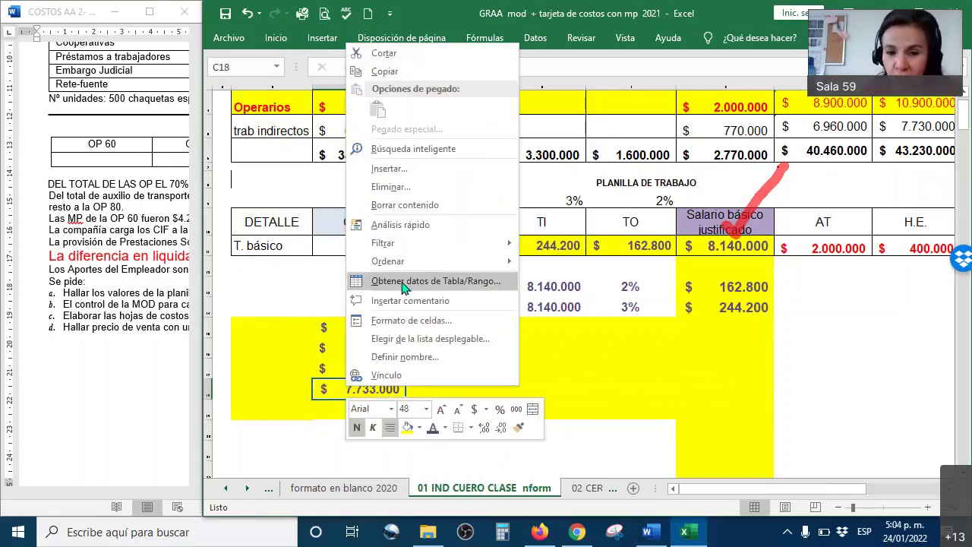
left_click(420, 428)
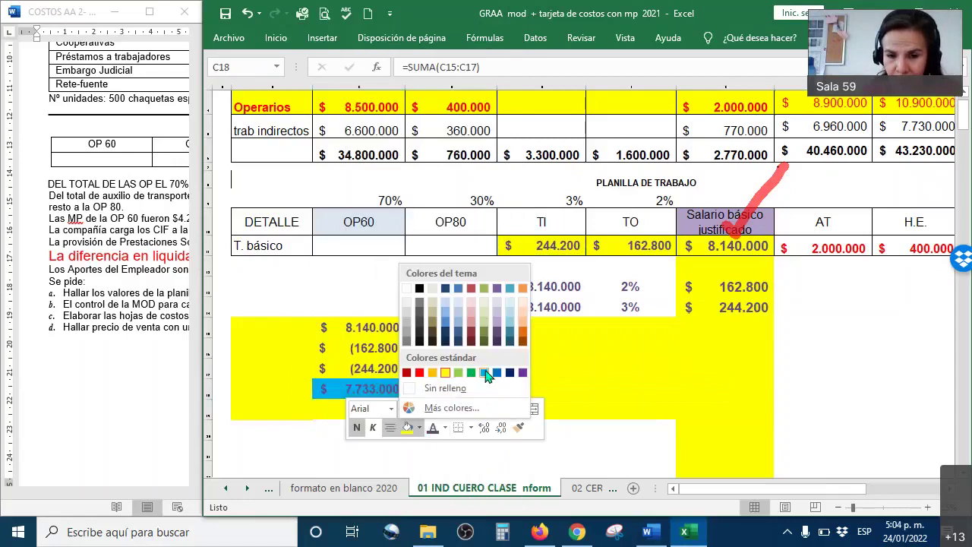
left_click(482, 377)
key("Right")
key("Right")
key("Right")
key("Up")
Step: Link B19 to the OP60 percentage in C9 above the PLANILLA DE TRABAJO table
left_click_drag(365, 201, 374, 227)
left_click_drag(490, 201, 479, 243)
left_click(265, 405)
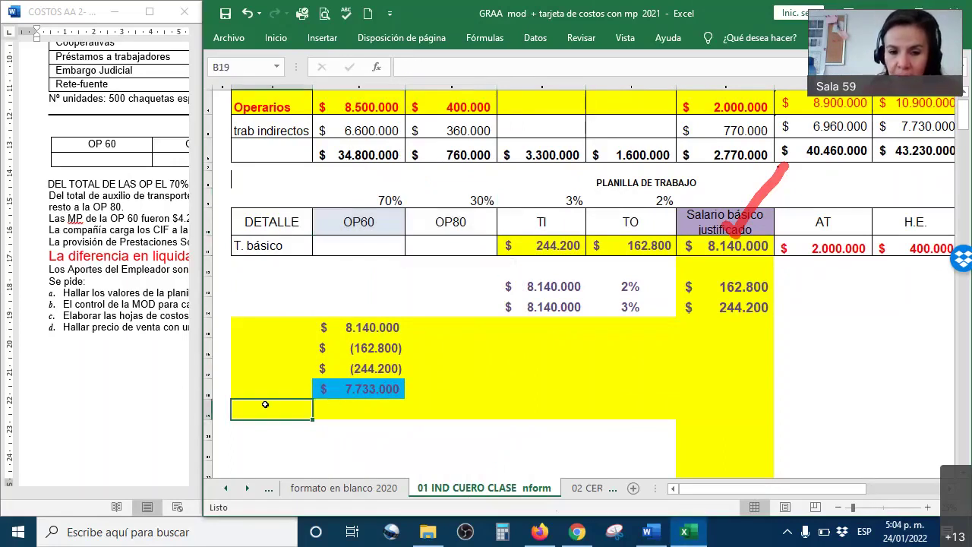
type("+")
left_click(352, 201)
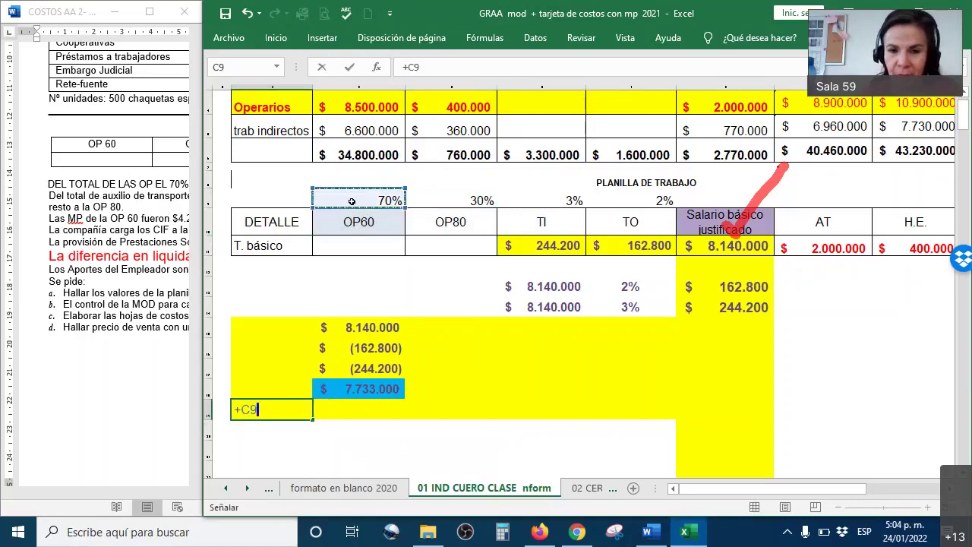
key("Return")
Step: Calculate the OP60 share in C19 by multiplying the total in C18 by the percentage in B19
left_click(375, 391)
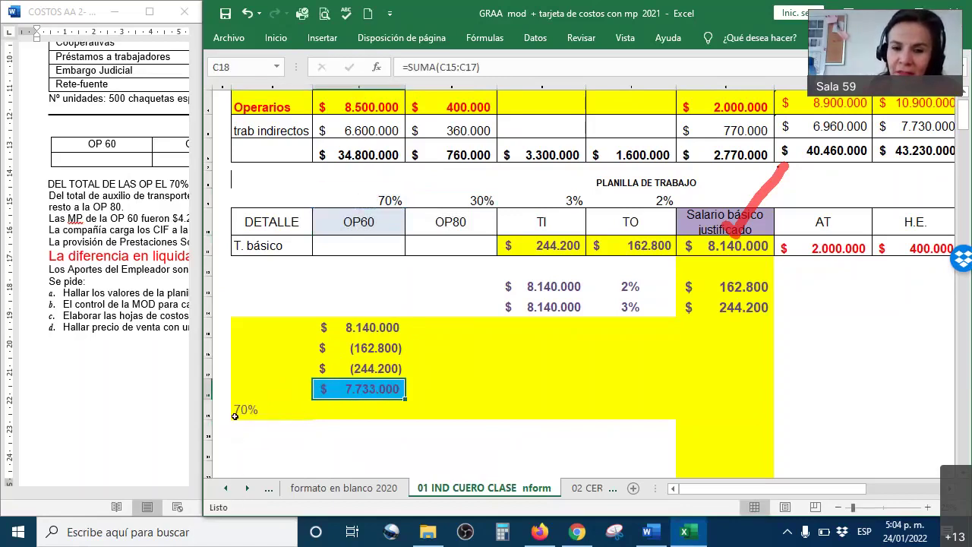
left_click(234, 410)
left_click(367, 411)
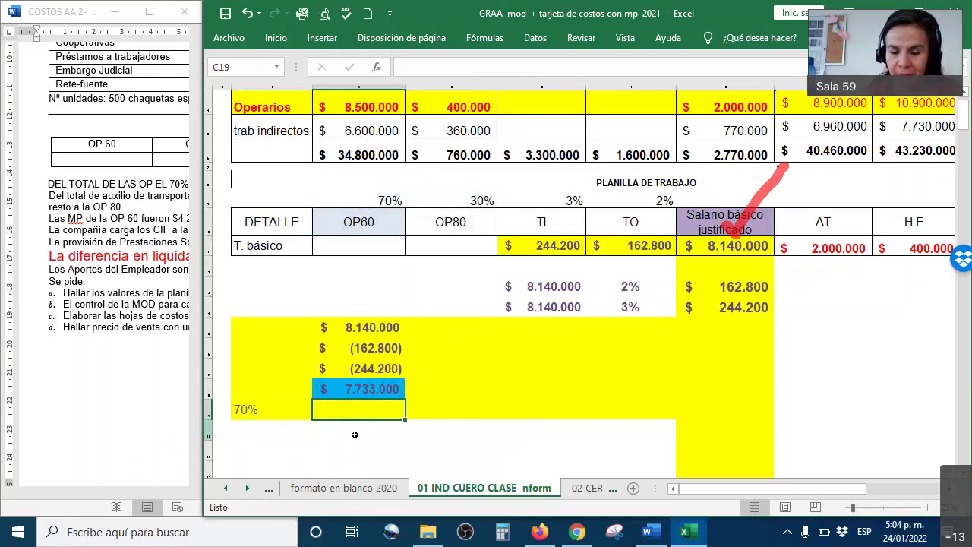
type("+")
key("Up")
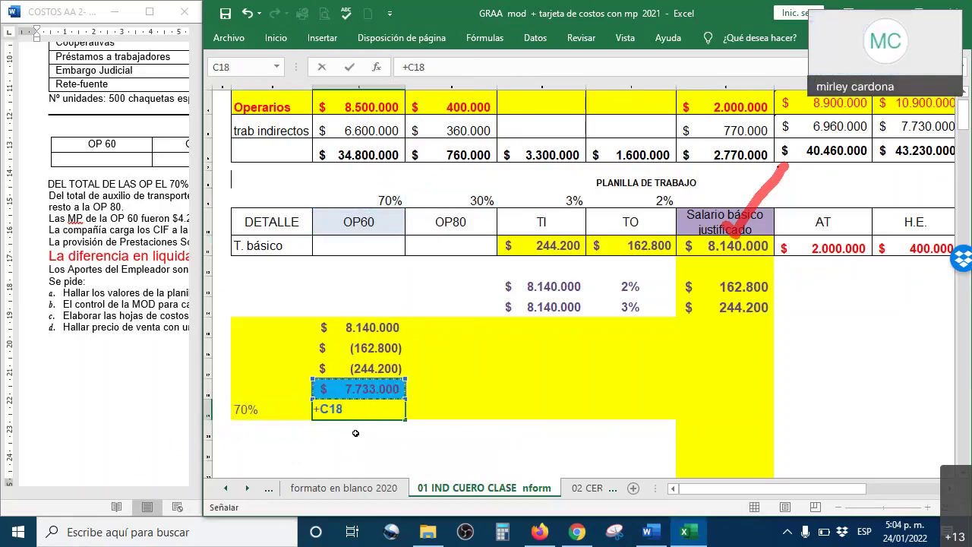
type("*")
key("Left")
key("Return")
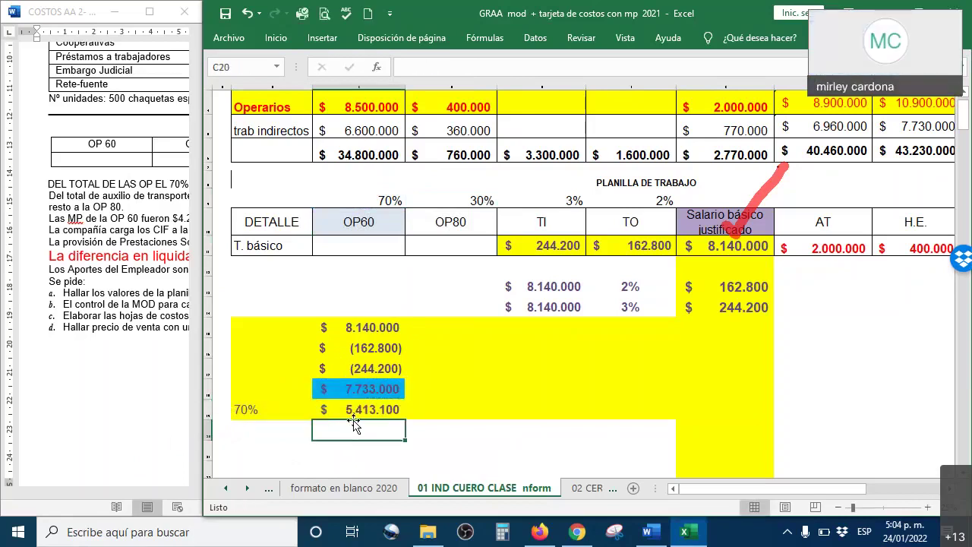
Step: Link the OP60 cell of the T. básico row to the 70% share in C19
left_click(327, 246)
type("+")
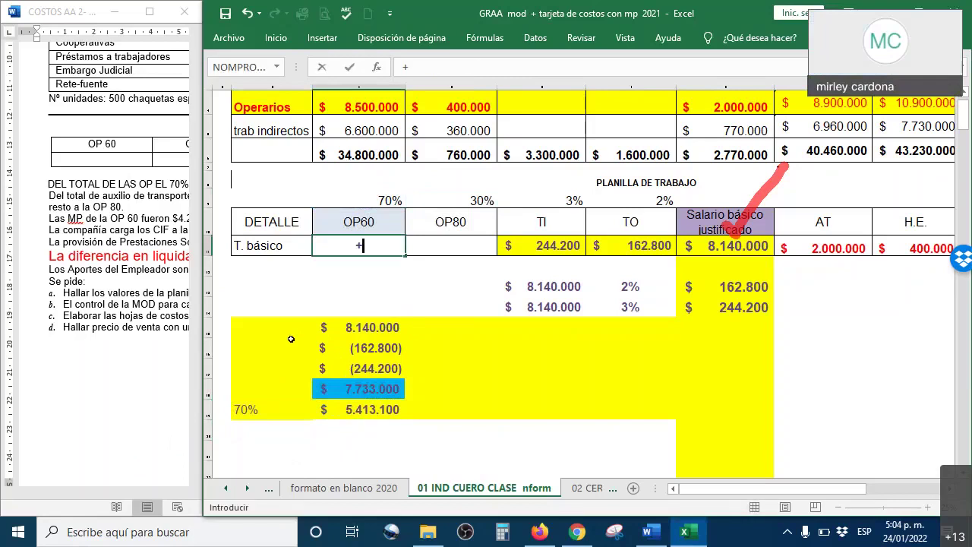
left_click(382, 411)
key("Return")
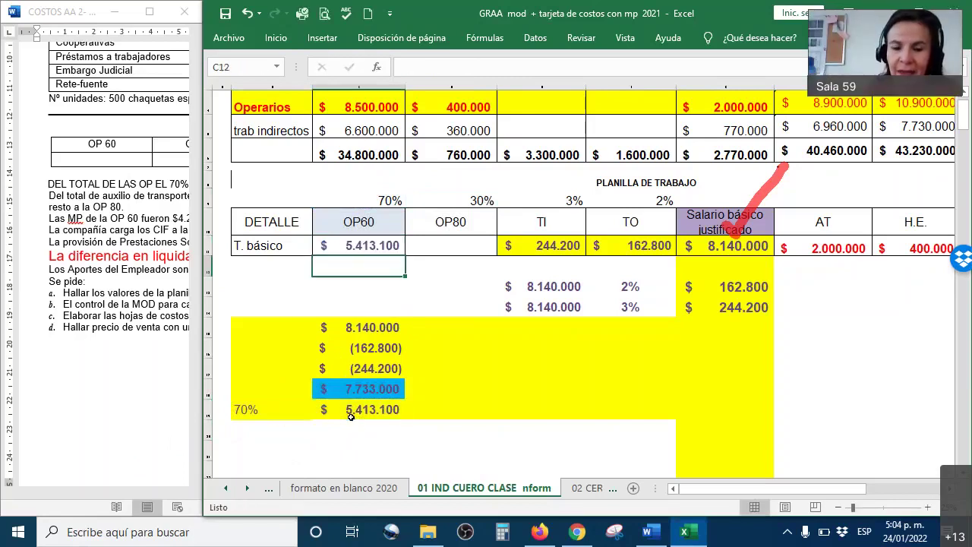
left_click(385, 389)
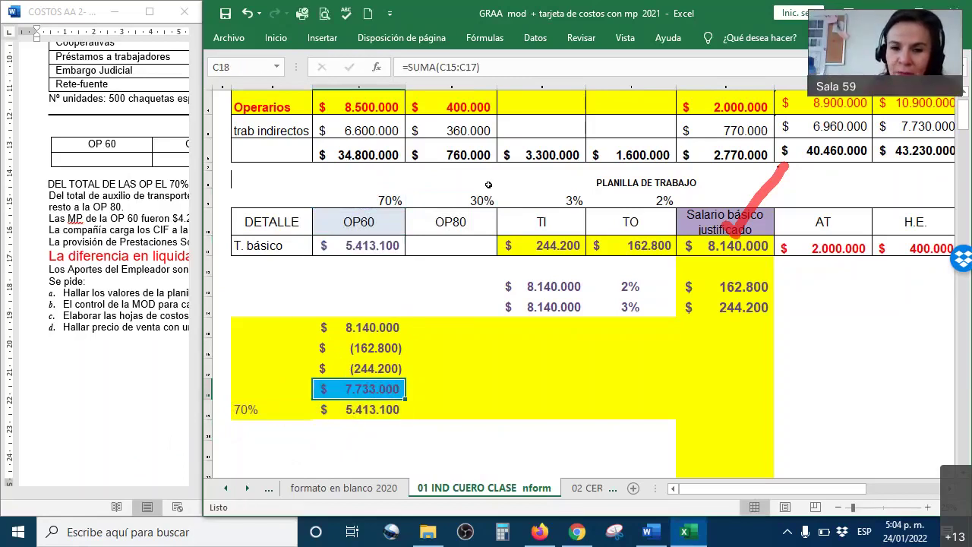
left_click(491, 201)
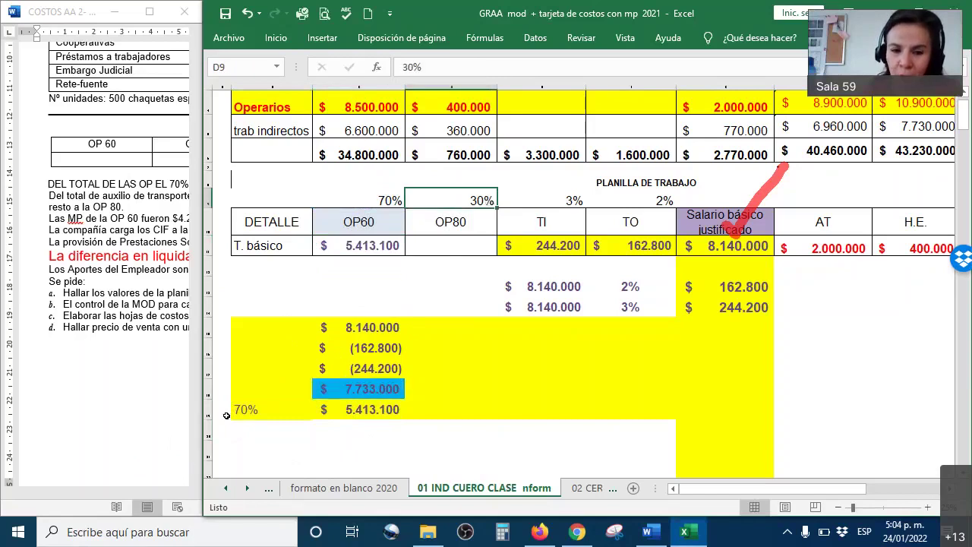
left_click(208, 430)
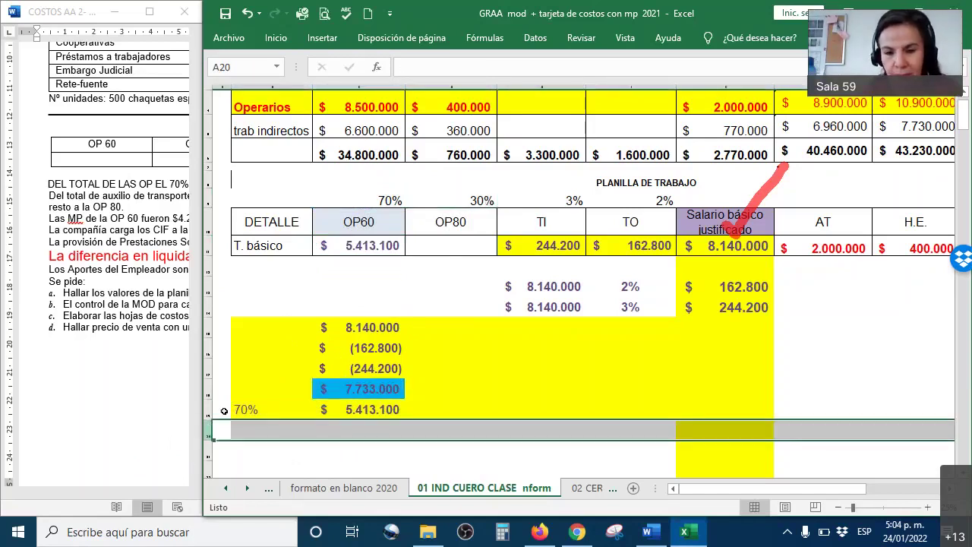
type("+")
left_click(247, 433)
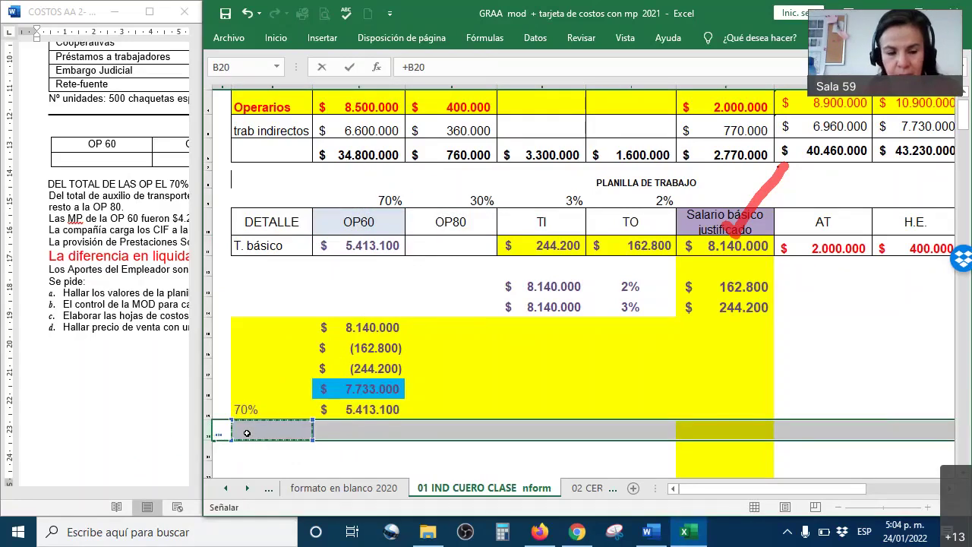
key("Escape")
Step: Enter the OP80 percentage, 30%, in B20 below the 70%
left_click(247, 433)
type("30%")
key("Return")
Step: Calculate the OP80 share in C20 by multiplying the total in C18 by the percentage in B20
left_click(371, 436)
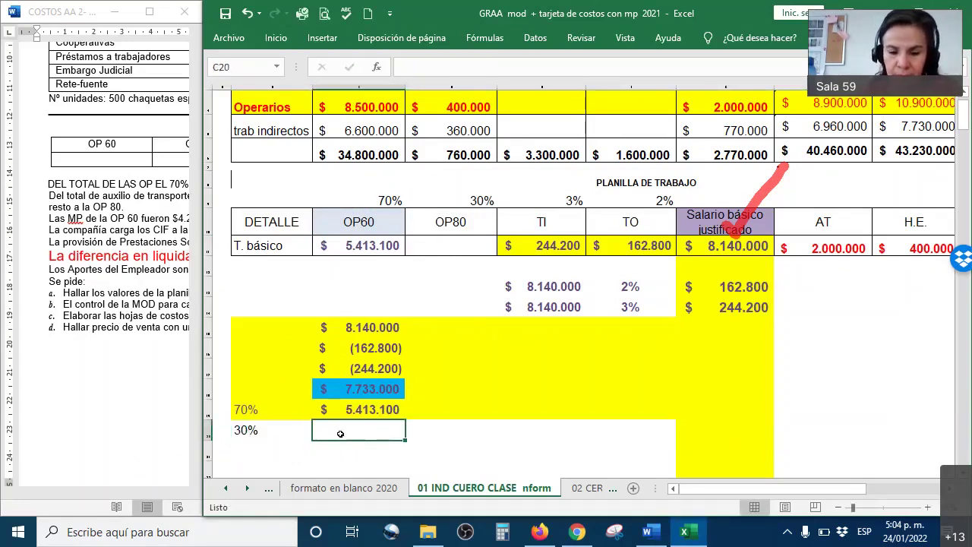
type("+")
key("Up")
key("Up")
type("*")
key("Left")
key("Return")
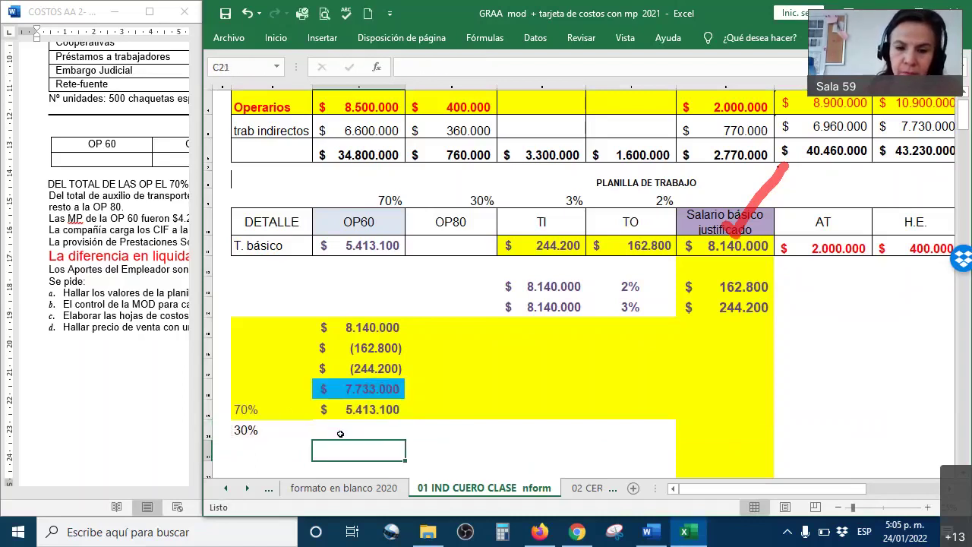
left_click(340, 433)
Step: Copy the formatting of the 70% row, B19:F19, onto B20:F20
left_click_drag(243, 408, 656, 413)
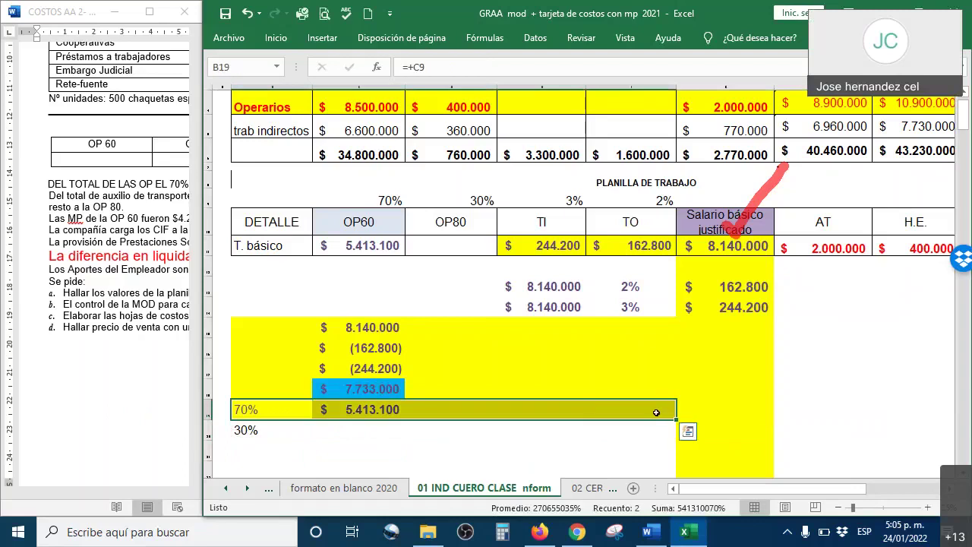
right_click(656, 412)
left_click(829, 453)
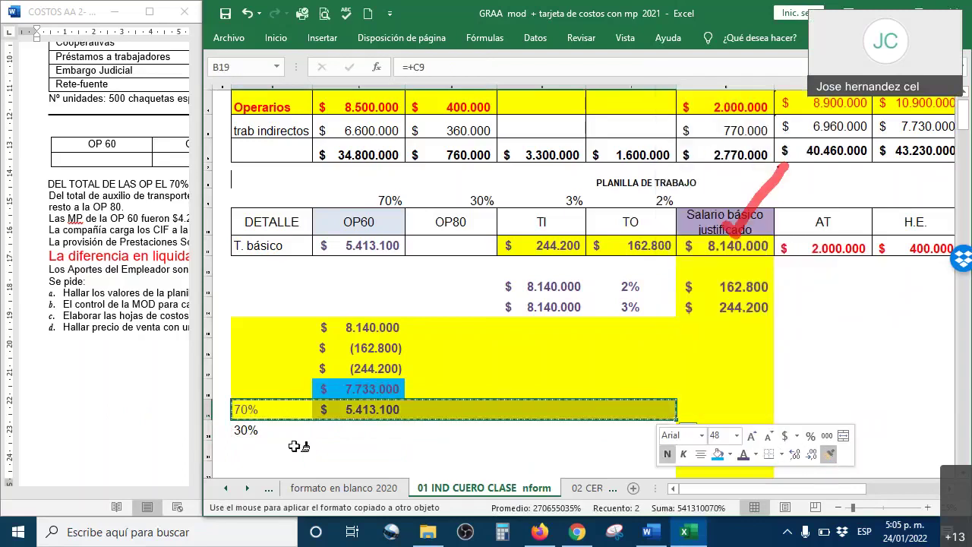
left_click_drag(254, 430, 608, 431)
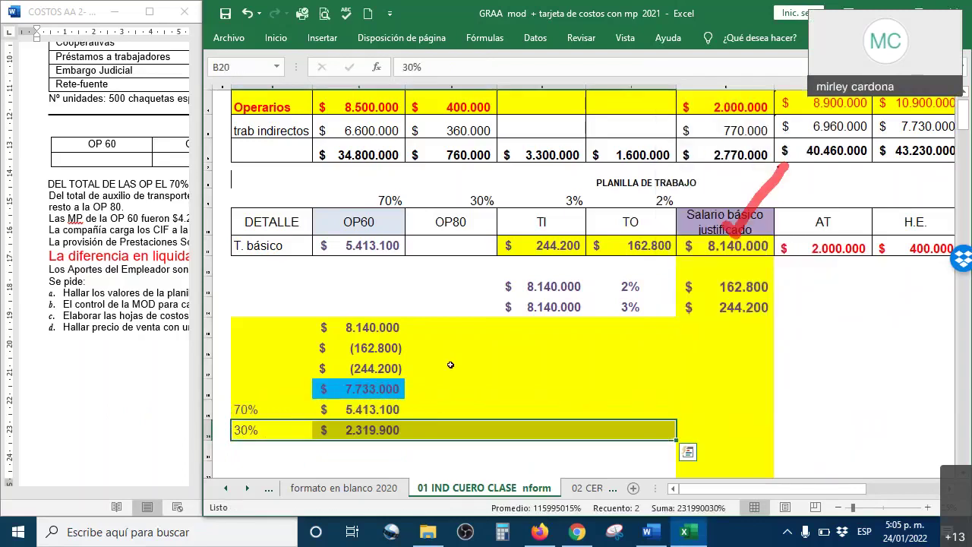
Step: Link the OP80 cell of the T. básico row to the 30% share in C20
left_click(448, 246)
type("+")
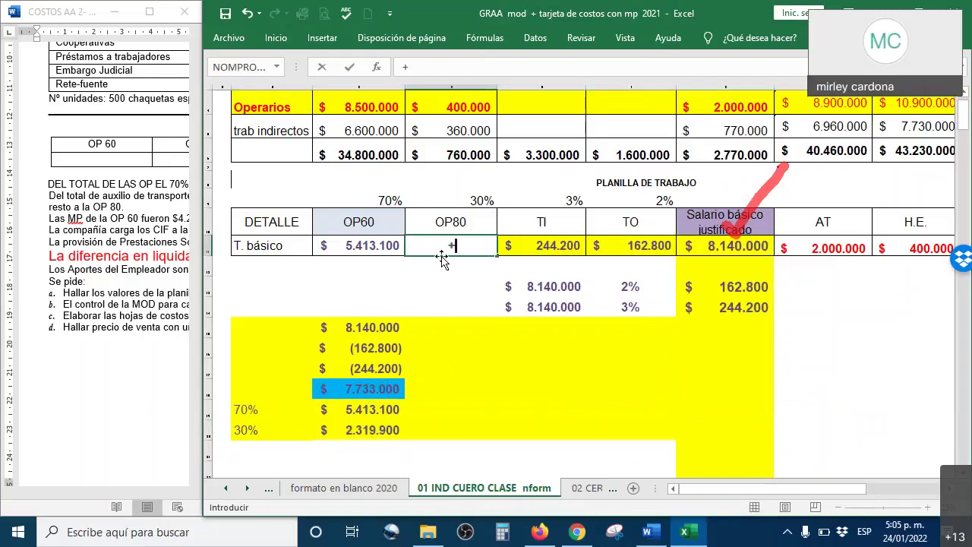
left_click(386, 430)
key("Return")
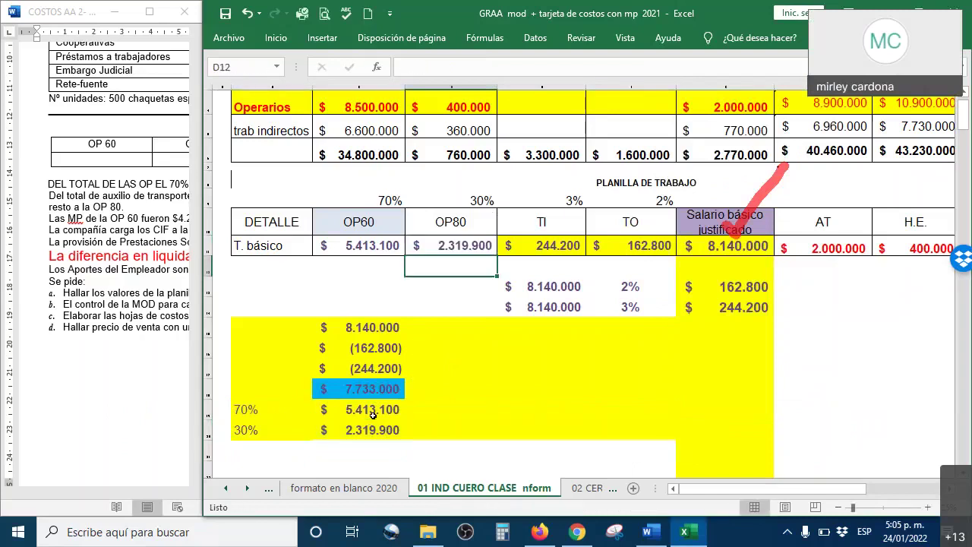
Step: Fill the 70% share in C19 with light orange
left_click(372, 412)
right_click(372, 414)
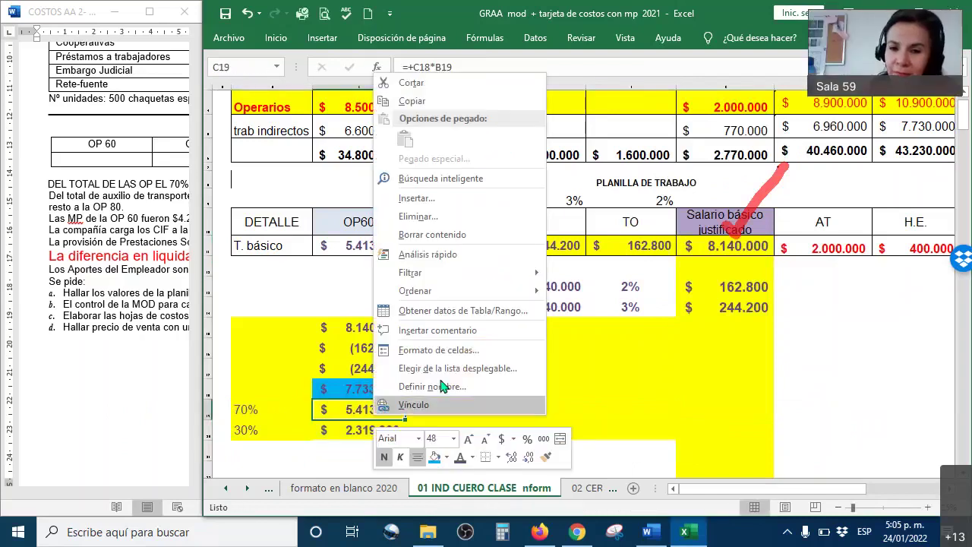
left_click(436, 457)
left_click(447, 457)
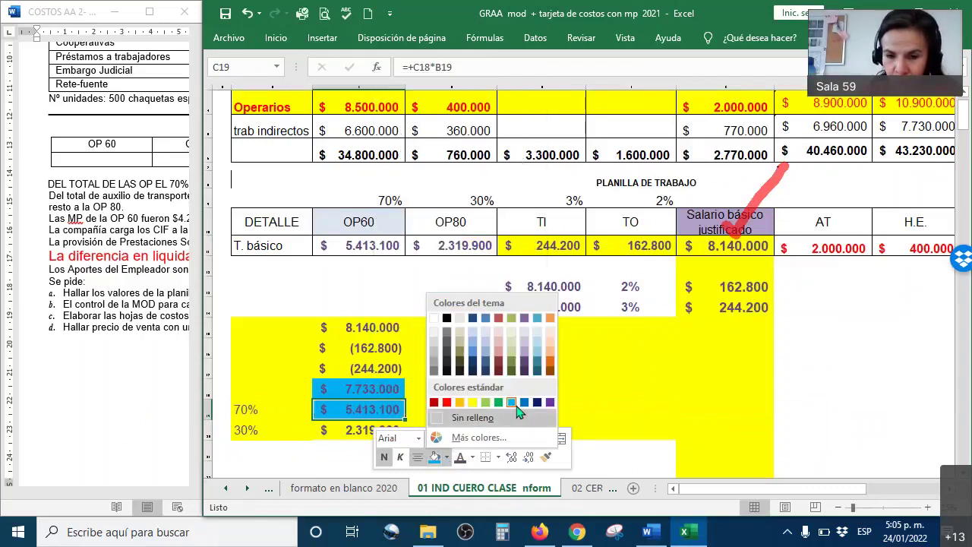
left_click(550, 356)
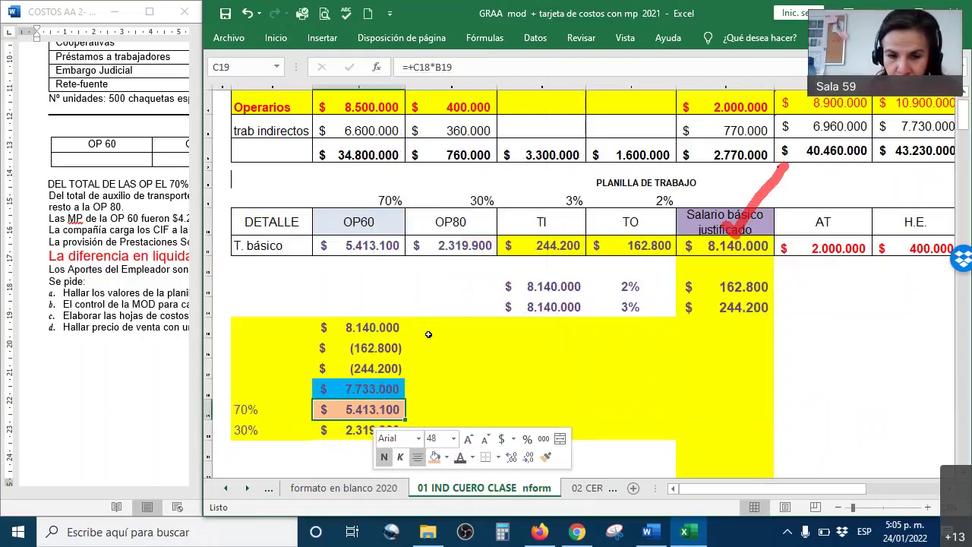
Step: Fill the OP60 amount of the T. básico row, C11, with the same light orange
left_click(384, 244)
right_click(384, 244)
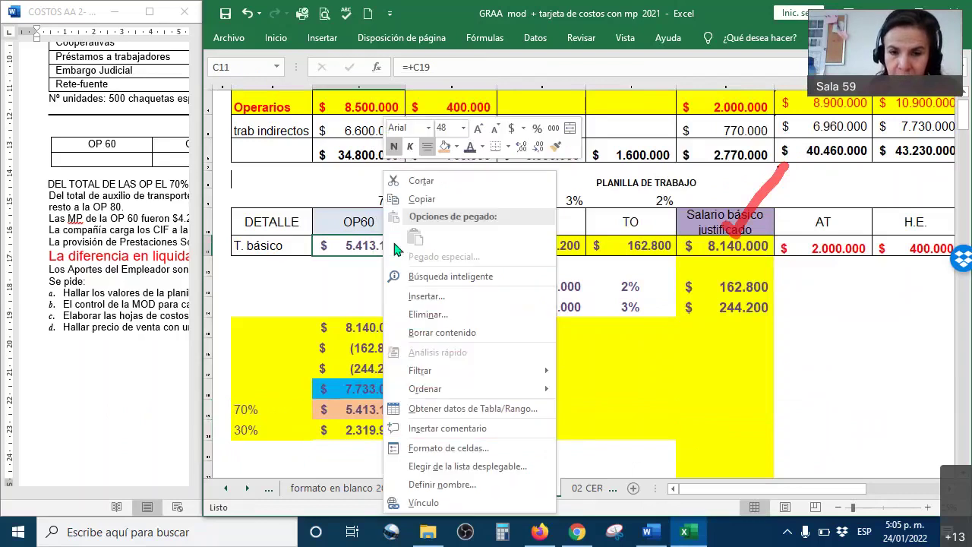
left_click(445, 146)
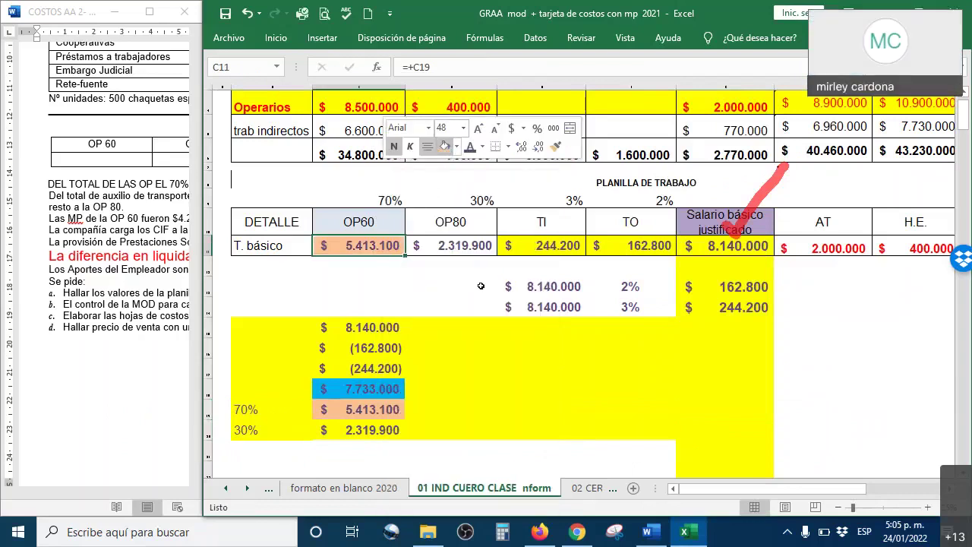
left_click(334, 410)
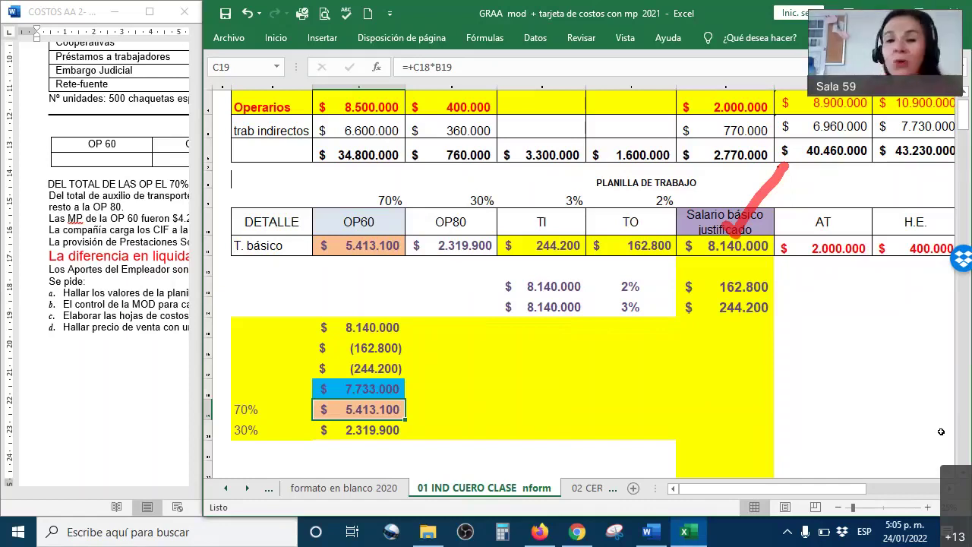
left_click(485, 390)
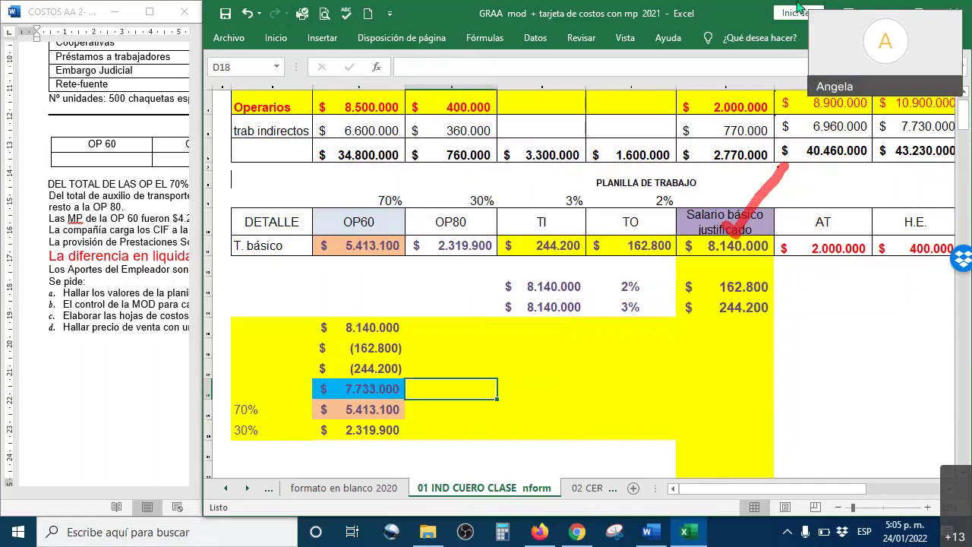
Step: Clear the red tick beside Salario básico justificado and draw a new red tick over the OP60 heading
left_click(59, 140)
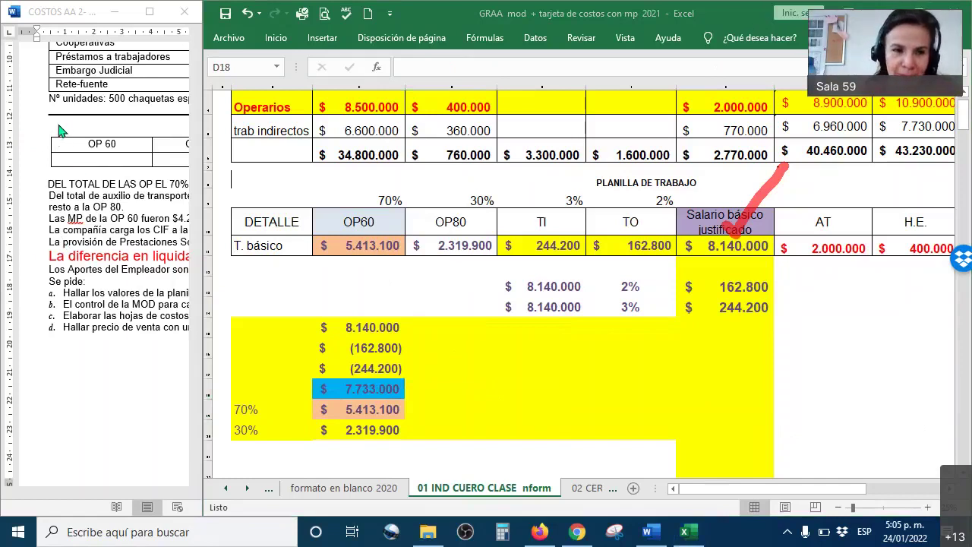
left_click(451, 389)
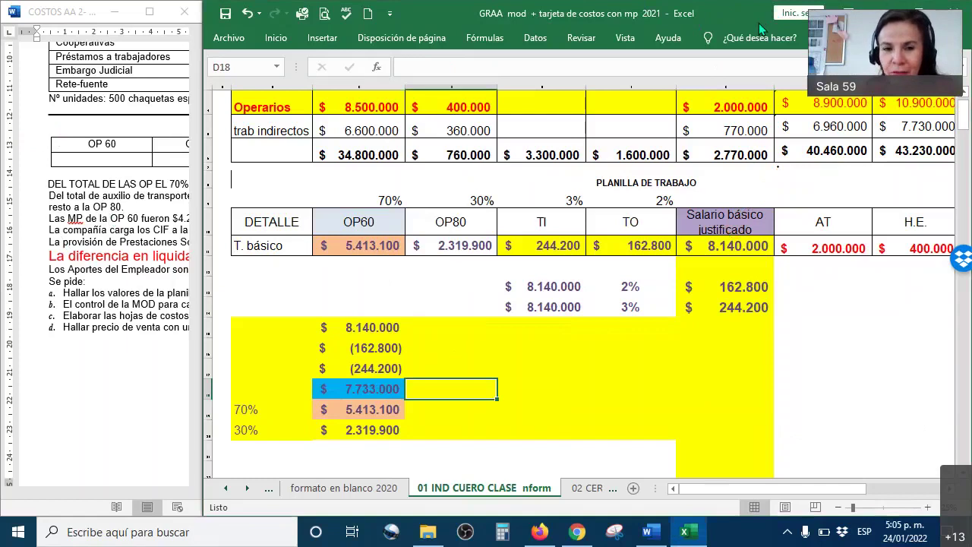
mouse_move(317, 214)
left_mouse_down()
mouse_move(342, 223)
mouse_move(382, 174)
left_mouse_up()
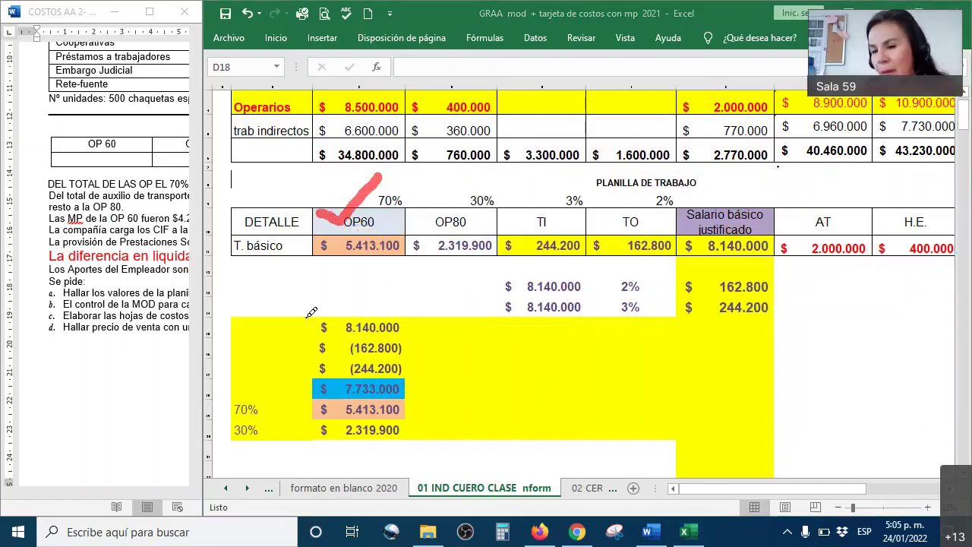
Step: Draw red ticks over the OP80, TI, TO and Salario básico justificado headings, frame the OP60–TO distribution in red, and clear all annotations
mouse_move(426, 210)
left_mouse_down()
mouse_move(469, 206)
mouse_move(494, 175)
left_mouse_up()
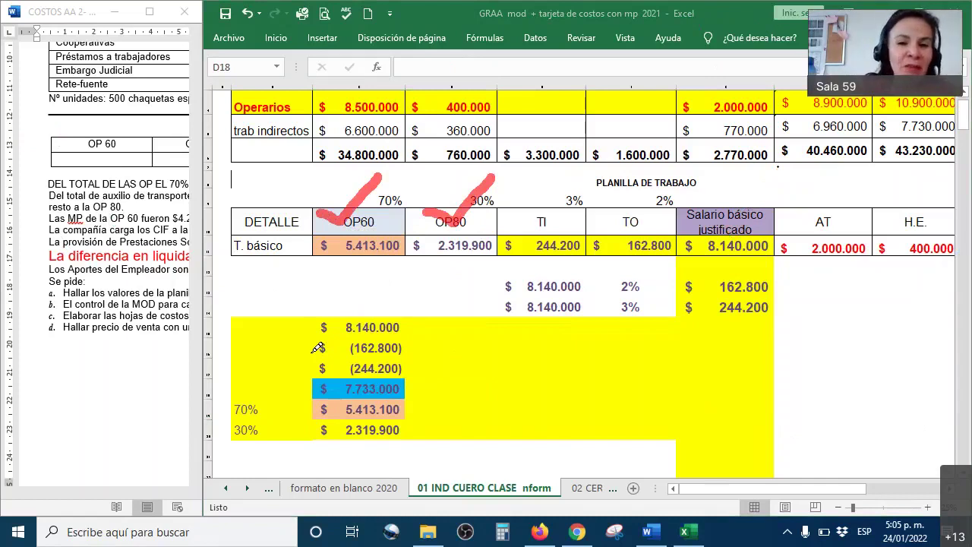
mouse_move(531, 213)
left_mouse_down()
mouse_move(568, 202)
mouse_move(600, 170)
left_mouse_up()
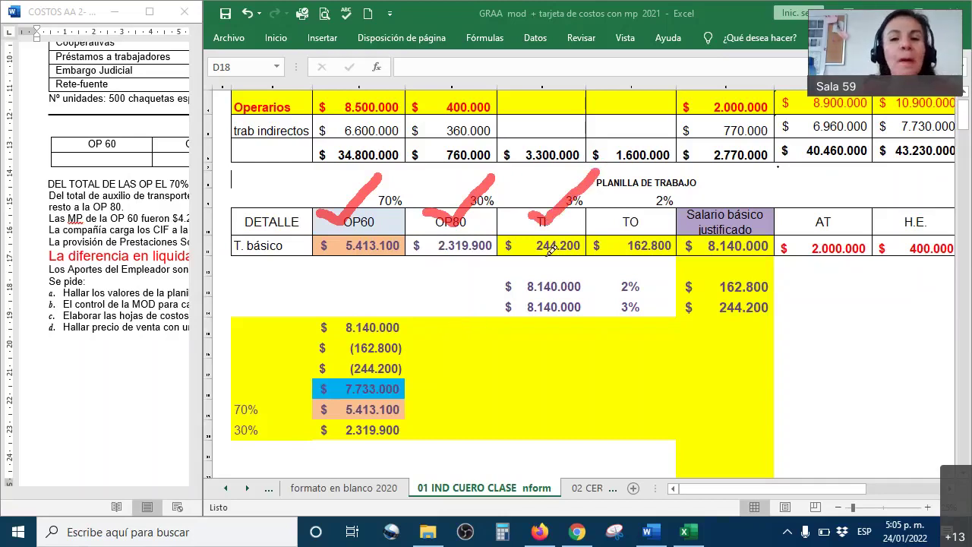
mouse_move(617, 204)
left_mouse_down()
mouse_move(654, 173)
mouse_move(677, 254)
left_mouse_up()
mouse_move(585, 261)
left_mouse_down()
mouse_move(228, 285)
mouse_move(205, 180)
mouse_move(468, 151)
mouse_move(674, 146)
mouse_move(679, 201)
mouse_move(798, 122)
left_mouse_up()
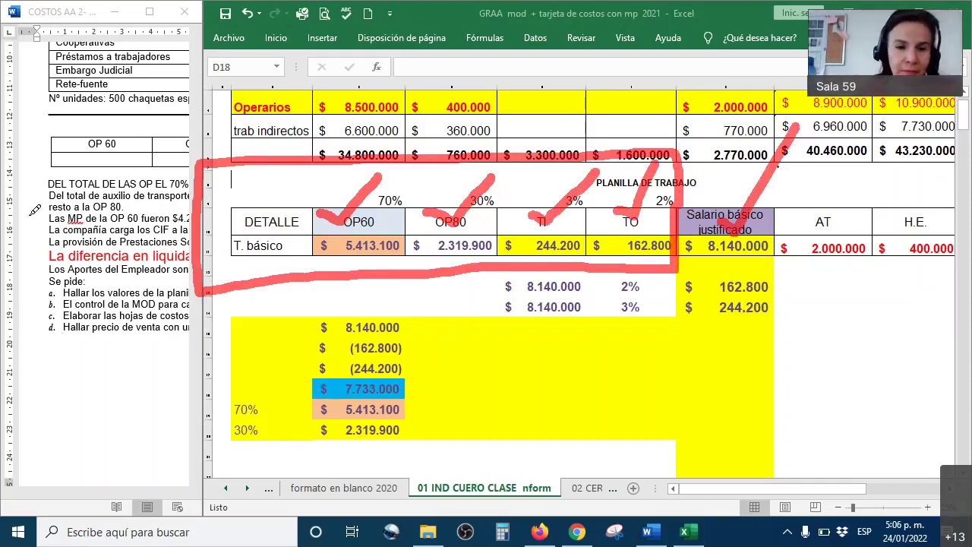
key("Escape")
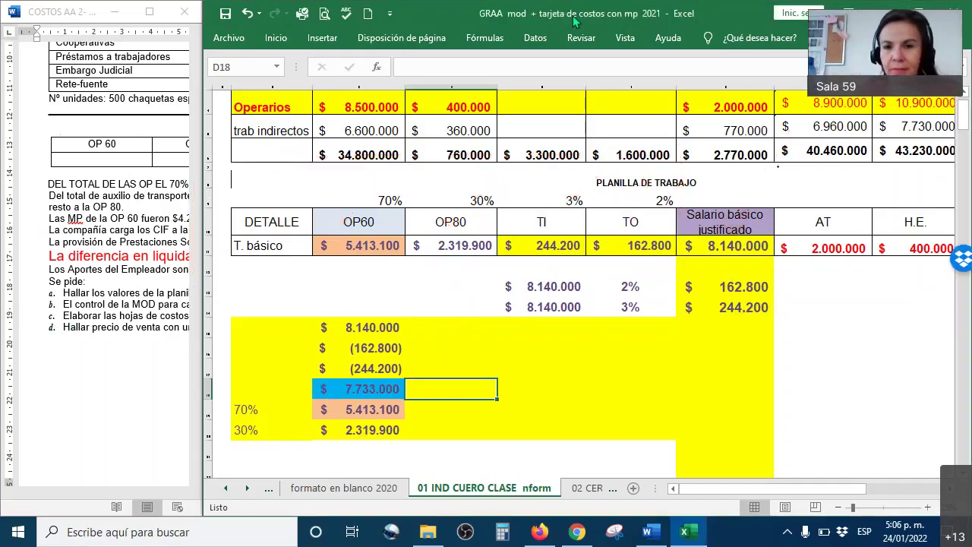
Step: Maximize the workbook window and select the Salario básico justificado heading in G10
double_click(269, 22)
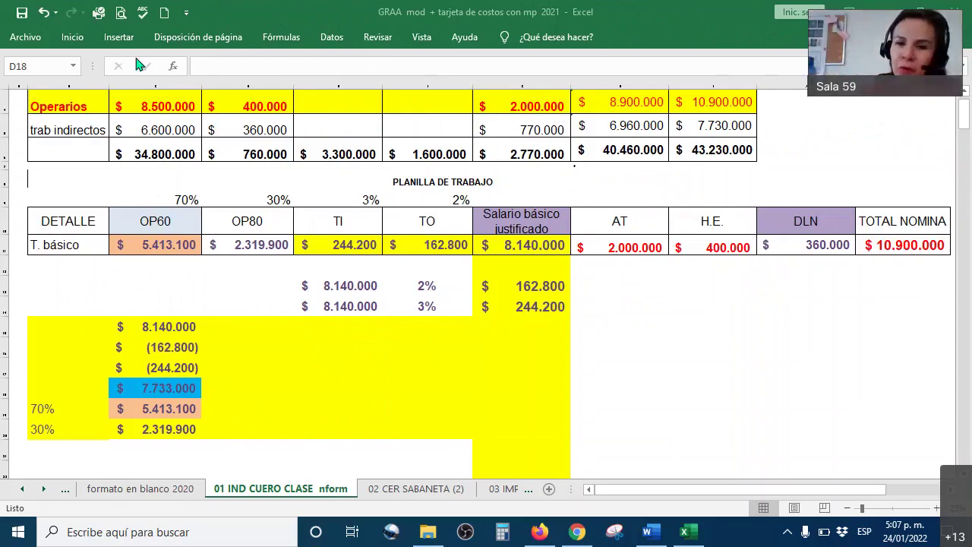
left_click(173, 247)
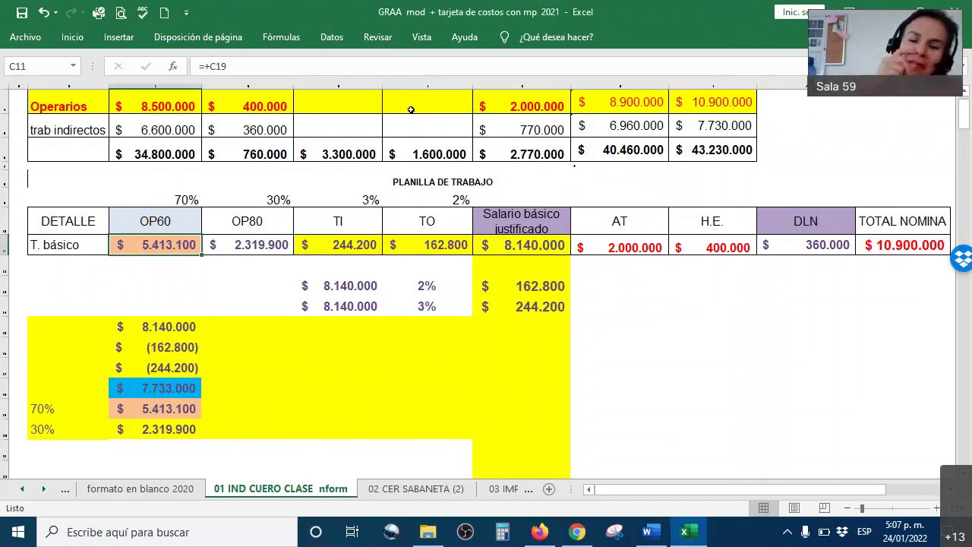
left_click(614, 221)
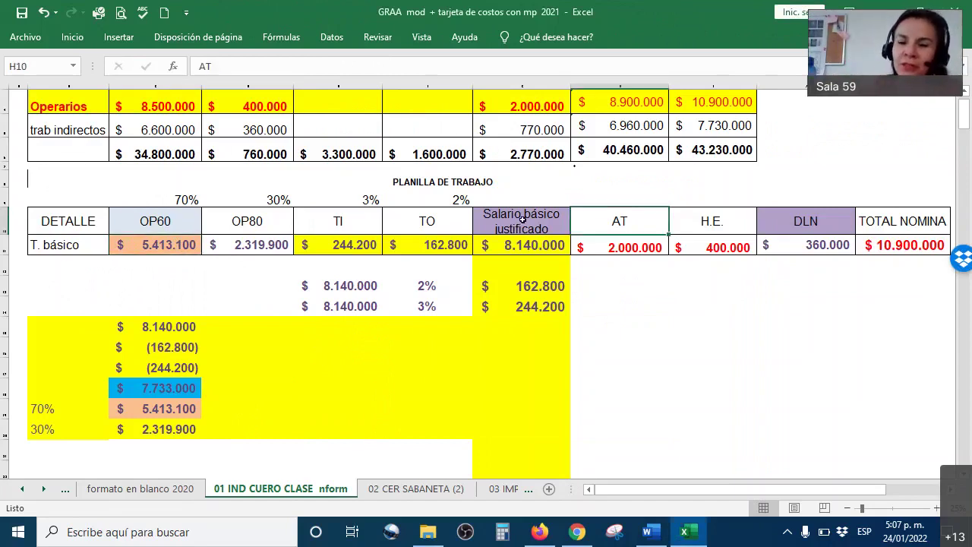
key("Left")
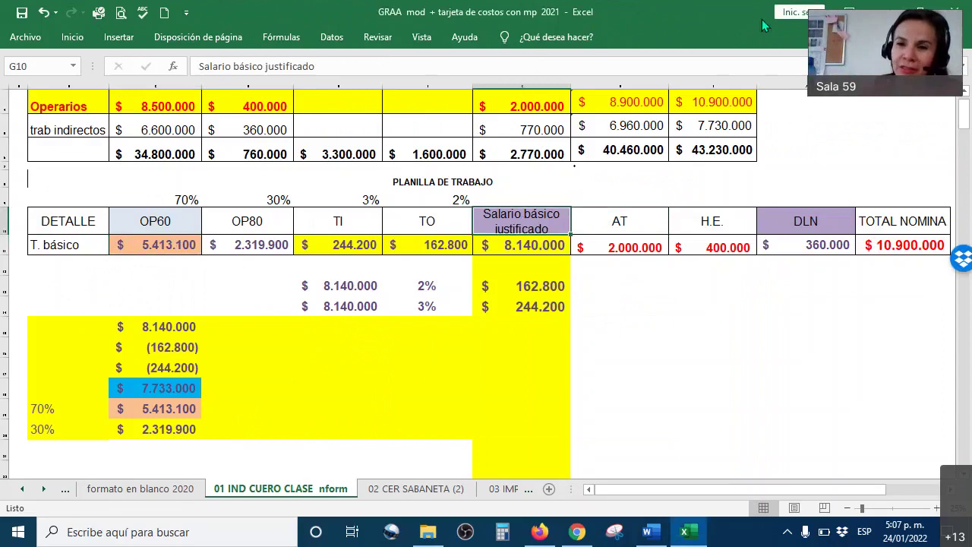
Step: Tick the Salario básico justificado, TO, TI, OP80 and OP60 headings in red in that order, and clear the ticks
left_click_drag(524, 186, 600, 163)
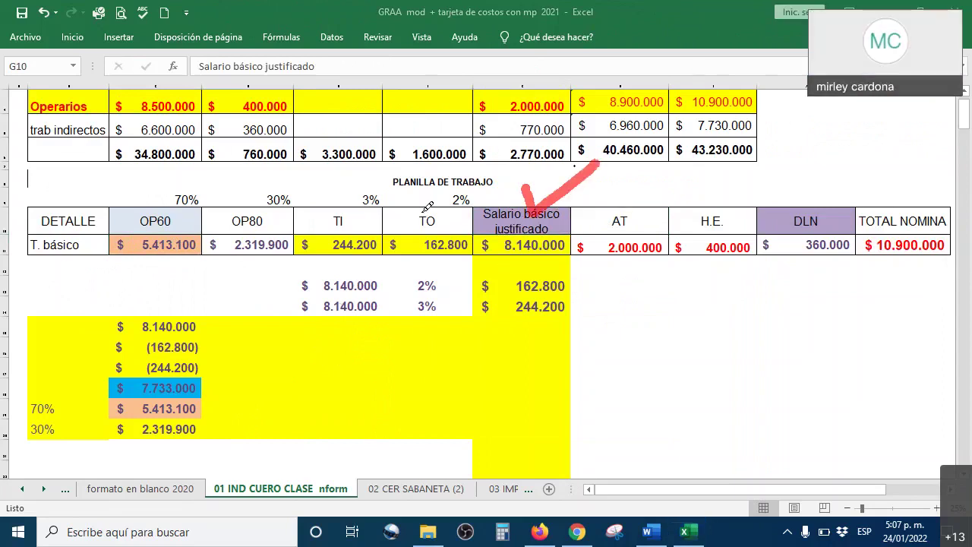
left_click_drag(422, 216, 492, 168)
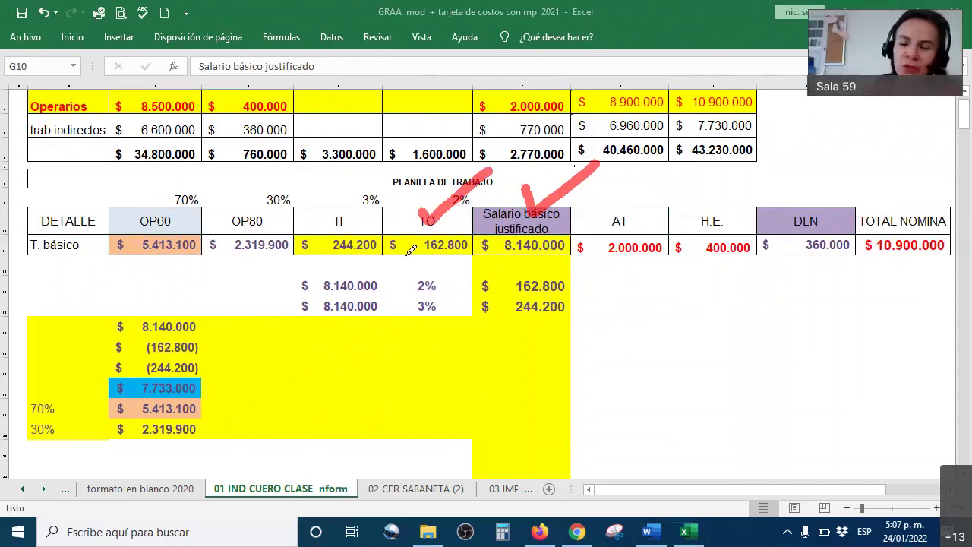
mouse_move(340, 213)
left_mouse_down()
mouse_move(362, 228)
mouse_move(393, 190)
left_mouse_up()
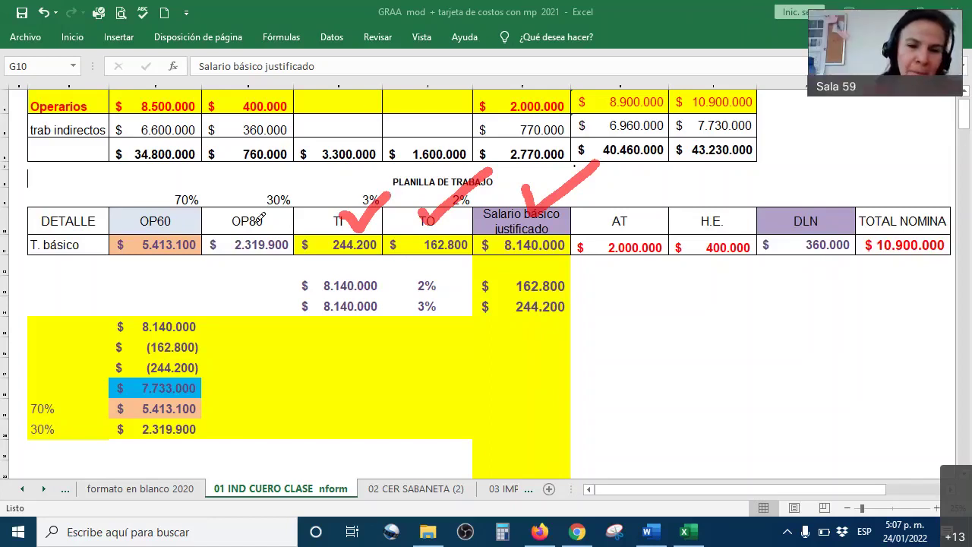
left_click_drag(242, 216, 289, 192)
left_click_drag(313, 161, 325, 151)
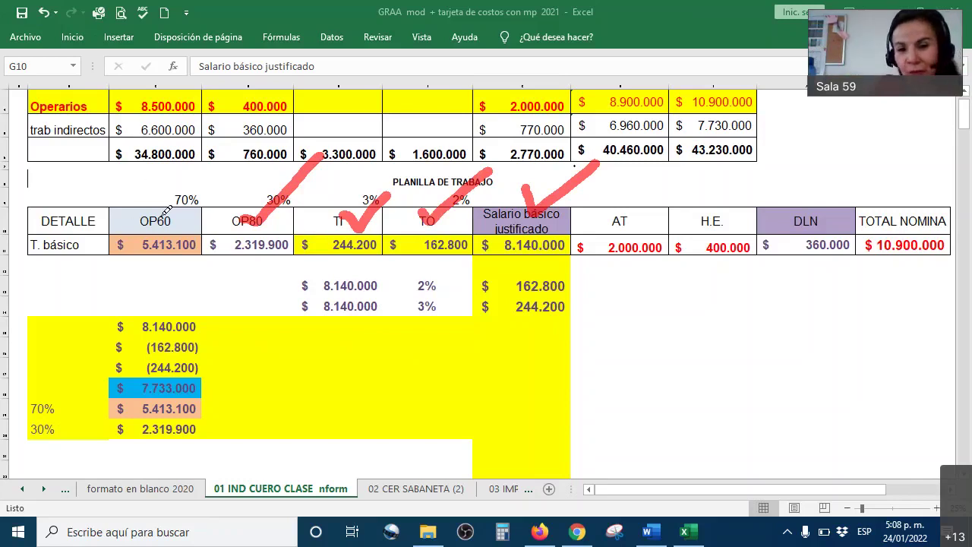
left_click_drag(155, 203, 223, 165)
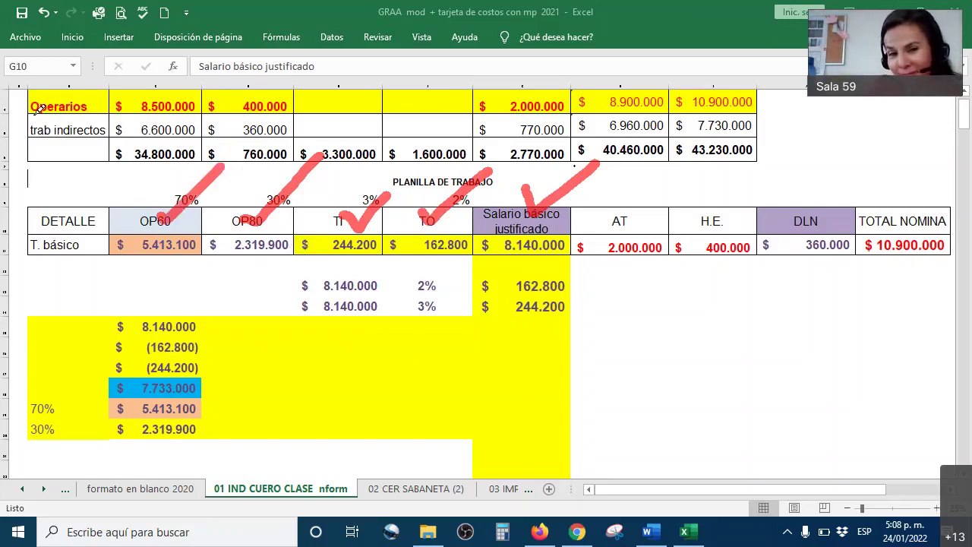
key("Escape")
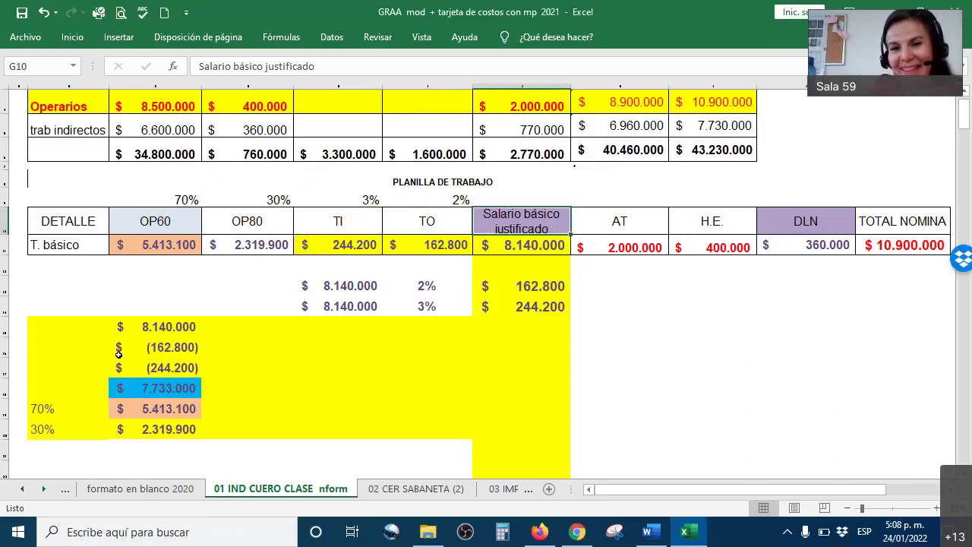
Step: Switch to the Costos course page in Chrome and examine Sesión 9's videos on calculating the DLN or salario básico justificado
mouse_move(585, 537)
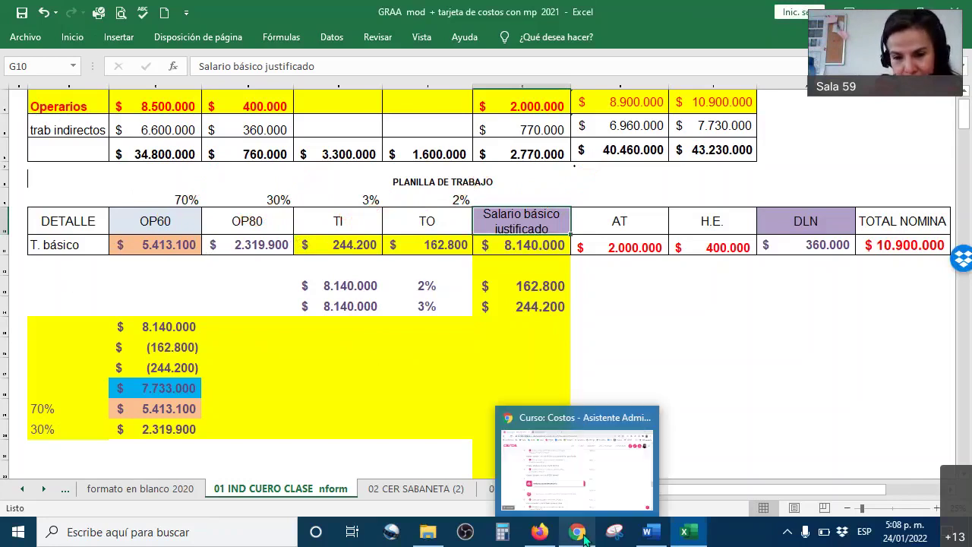
left_click(584, 536)
scroll(568, 264, "up", 10)
scroll(523, 235, "up", 3)
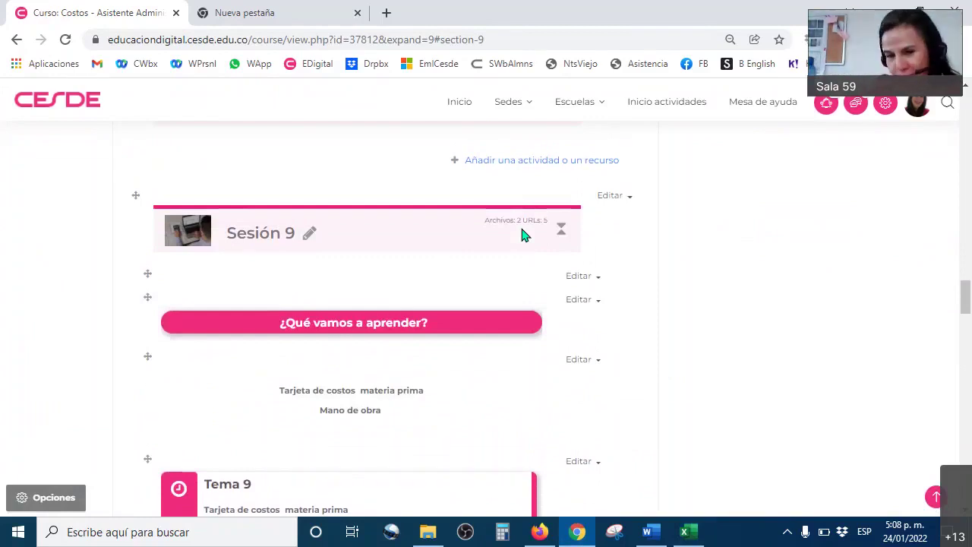
scroll(681, 205, "down", 3)
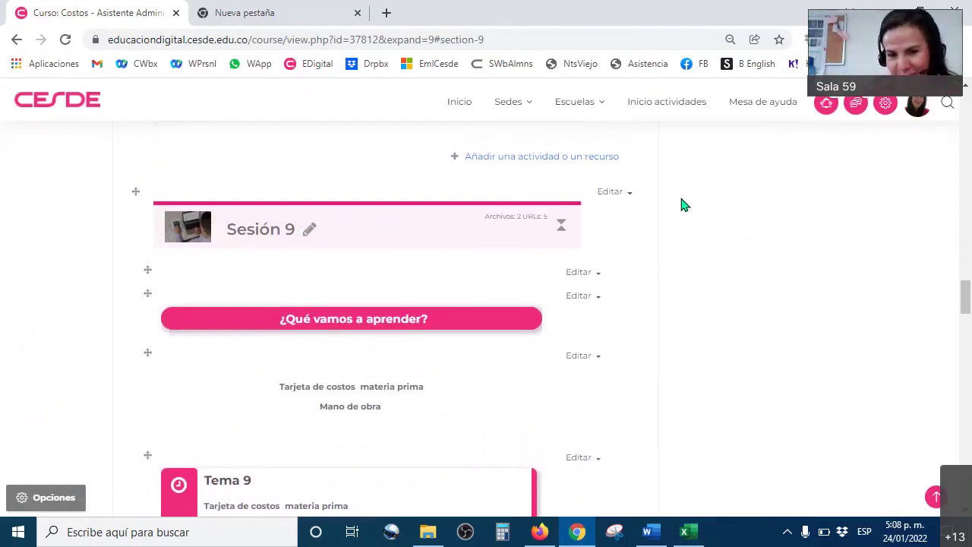
scroll(681, 205, "down", 5)
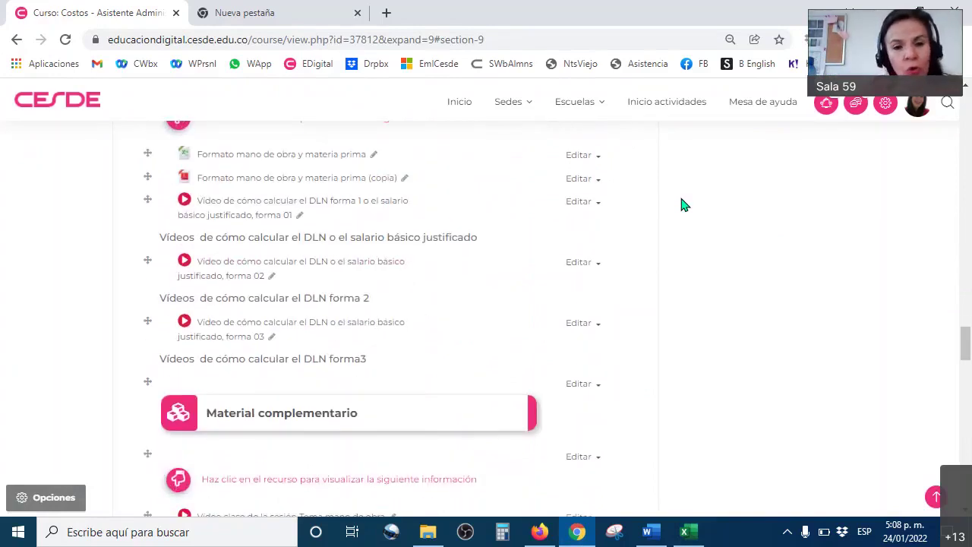
key("ctrl+plus")
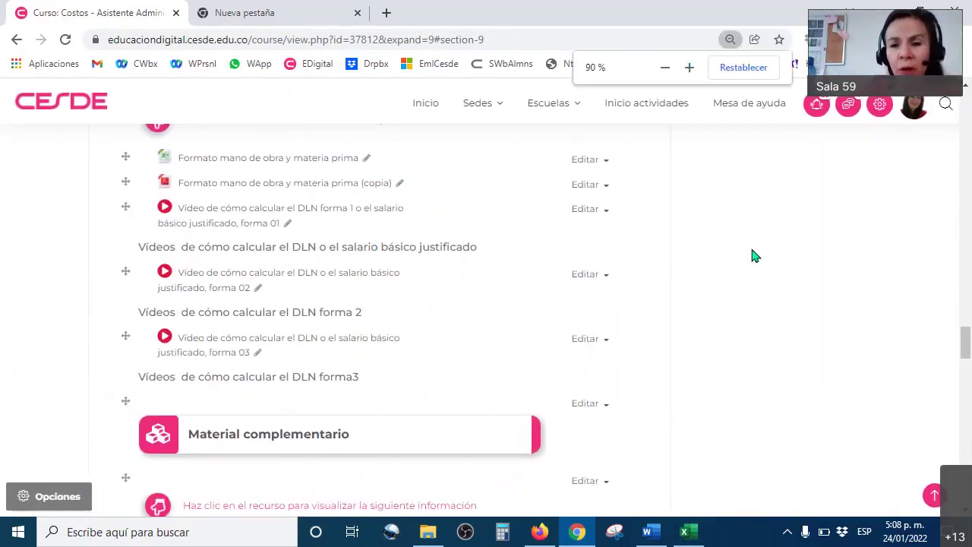
scroll(744, 258, "down", 1)
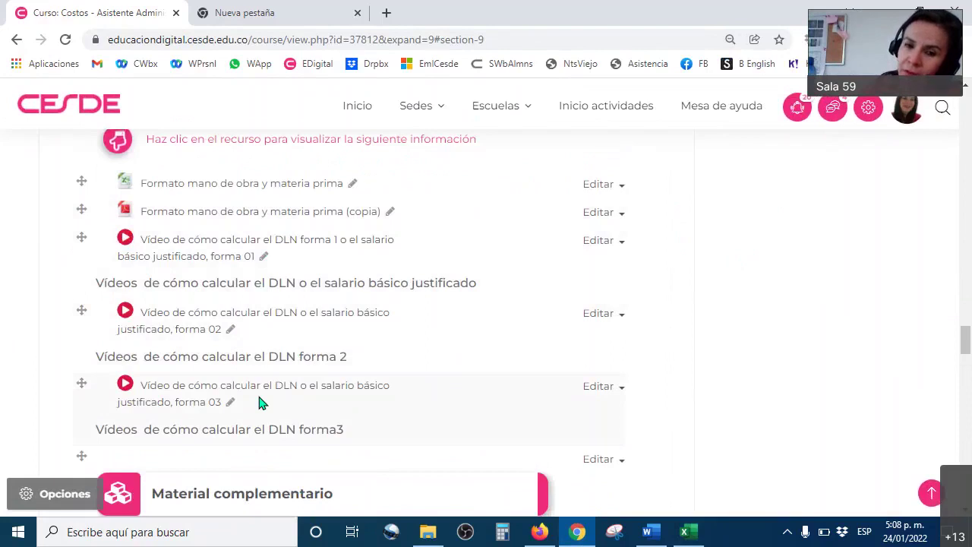
Step: Switch back to Excel and highlight the PLANILLA DE TRABAJO block from its title through the row below T. básico, B8:K12
left_click(687, 532)
left_click(217, 182)
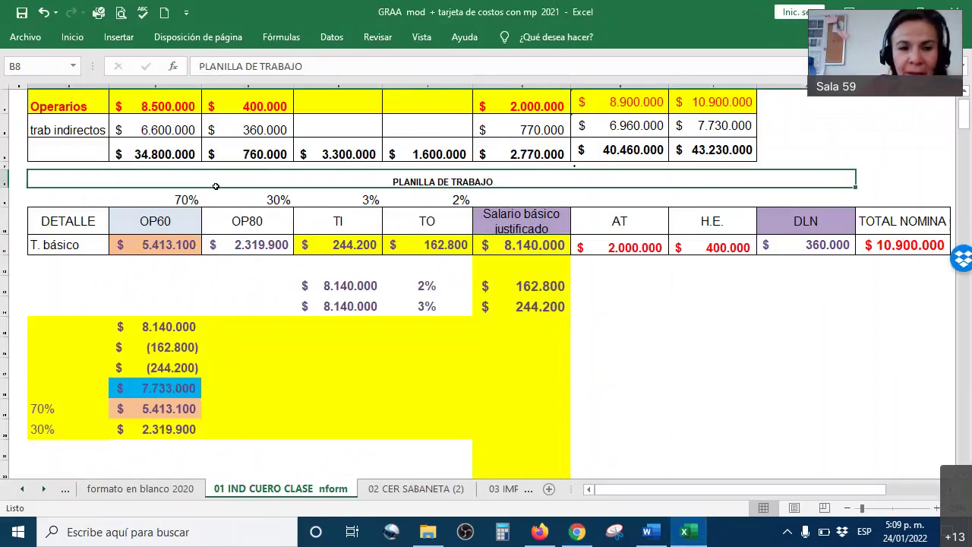
left_click_drag(900, 195, 840, 285)
left_click_drag(847, 489, 589, 487)
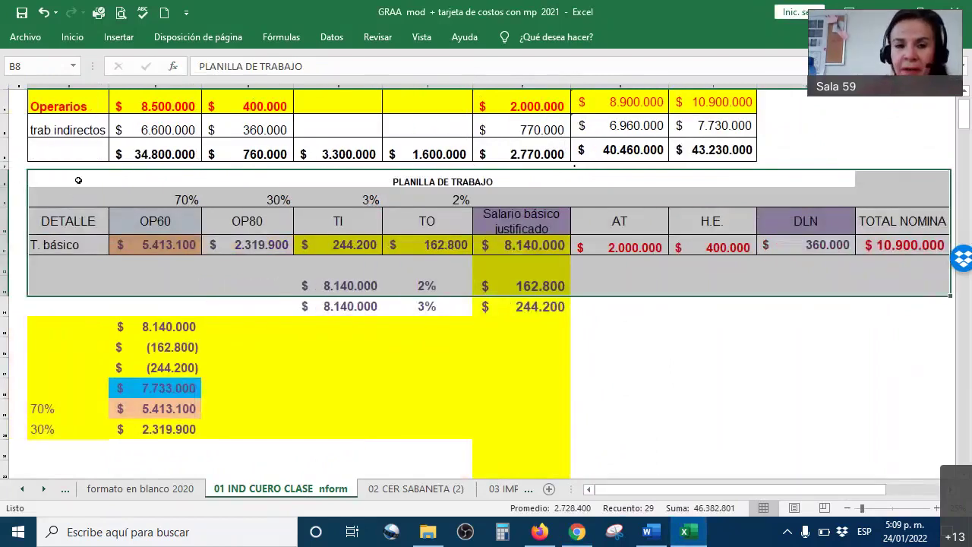
left_click(106, 183)
left_click_drag(789, 197, 918, 269)
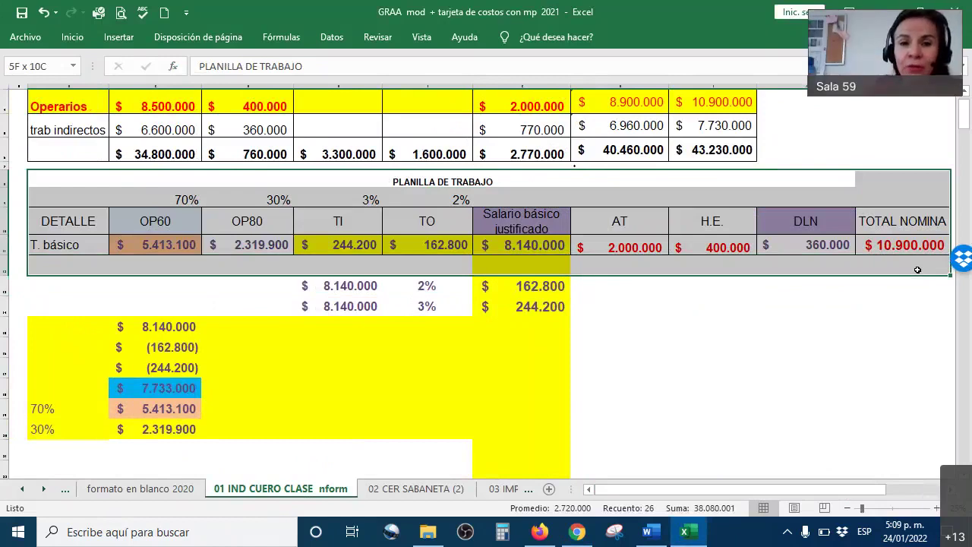
left_click_drag(917, 270, 915, 274)
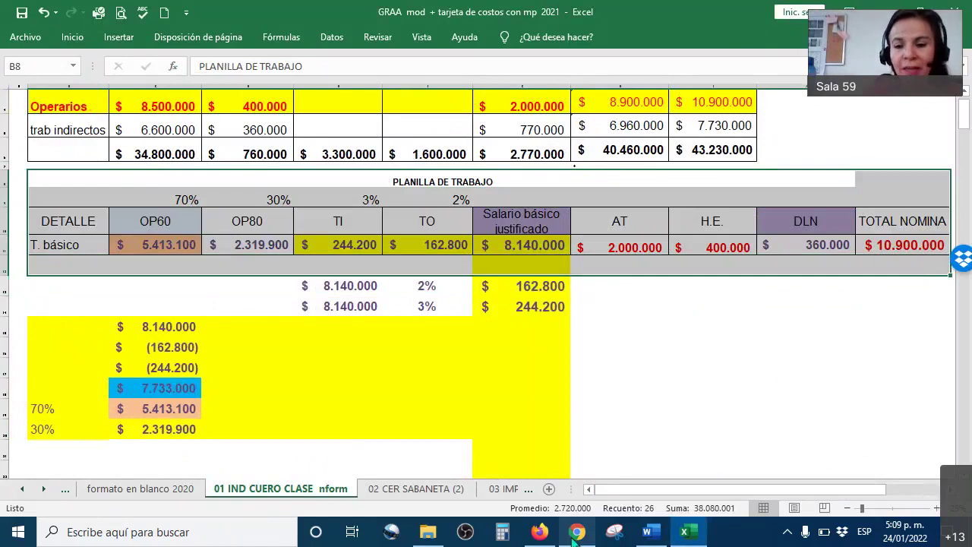
Step: Switch to Chrome, point out Sesión 9's two mano de obra videos under Material complementario with a red frame and ticks, and clear the marks
left_click(576, 532)
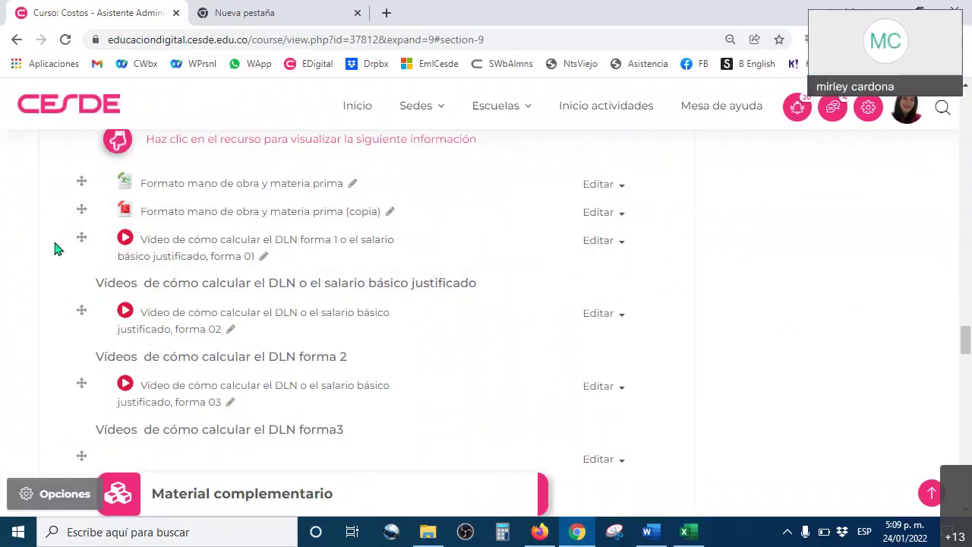
scroll(57, 278, "down", 5)
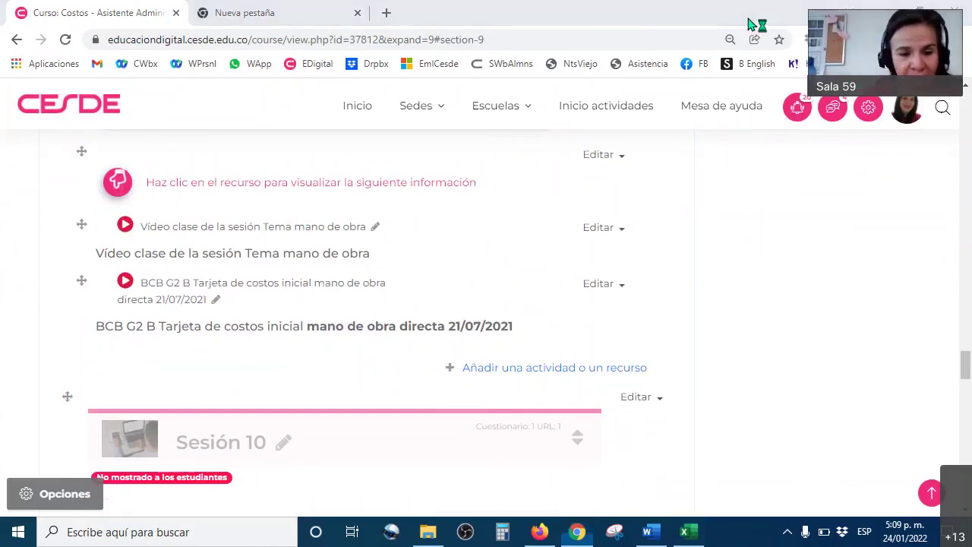
mouse_move(2, 191)
left_mouse_down()
mouse_move(104, 382)
mouse_move(588, 383)
mouse_move(738, 208)
mouse_move(178, 174)
mouse_move(3, 190)
left_mouse_up()
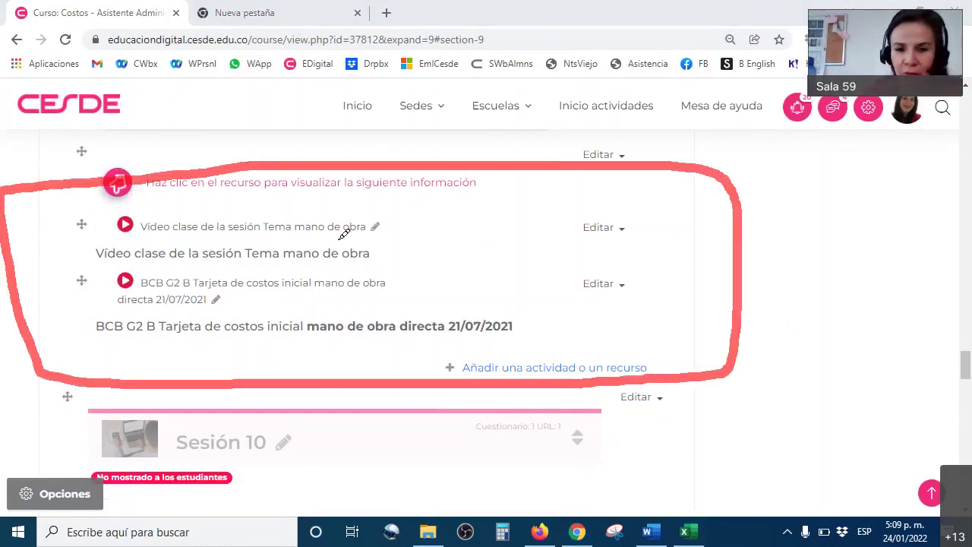
left_click_drag(414, 225, 495, 181)
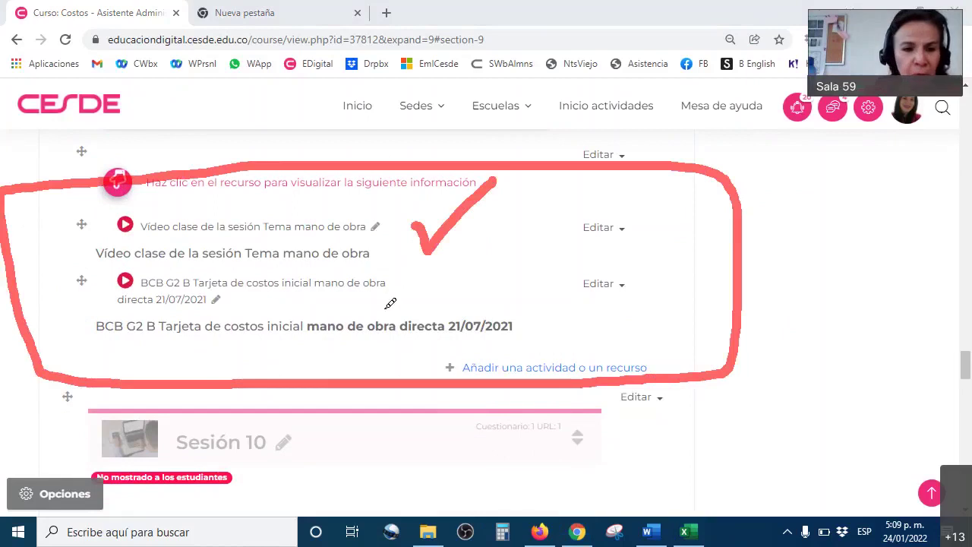
mouse_move(391, 296)
left_mouse_down()
mouse_move(397, 330)
mouse_move(479, 278)
left_mouse_up()
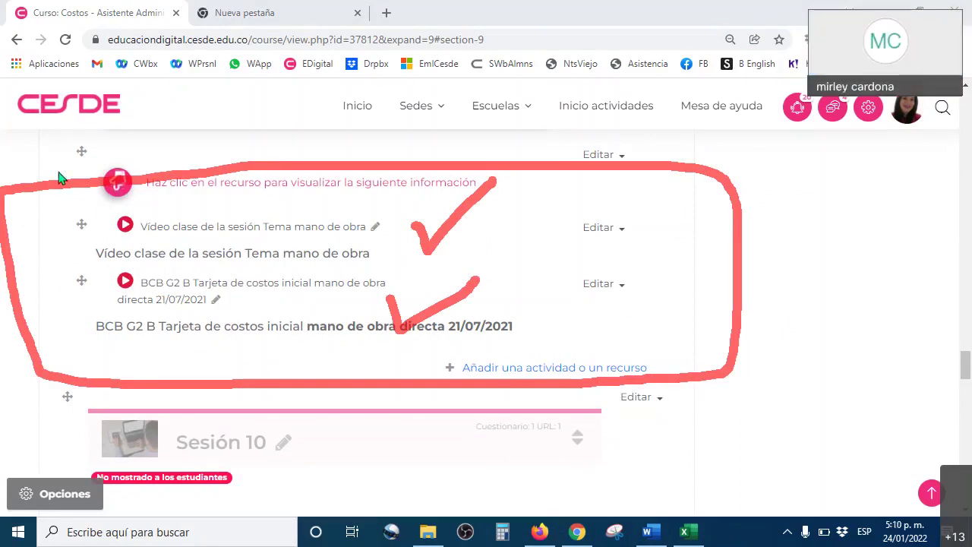
key("Escape")
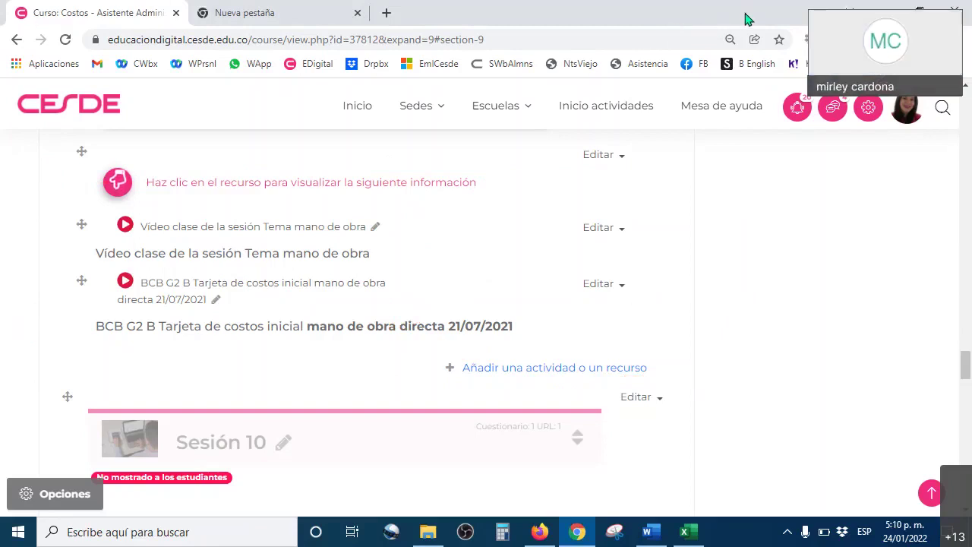
Step: Return to the Excel workbook and deselect the PLANILLA DE TRABAJO block by selecting the empty cell I15
mouse_move(73, 23)
left_mouse_down()
mouse_move(61, 17)
mouse_move(44, 42)
mouse_move(76, 59)
mouse_move(74, 23)
left_mouse_up()
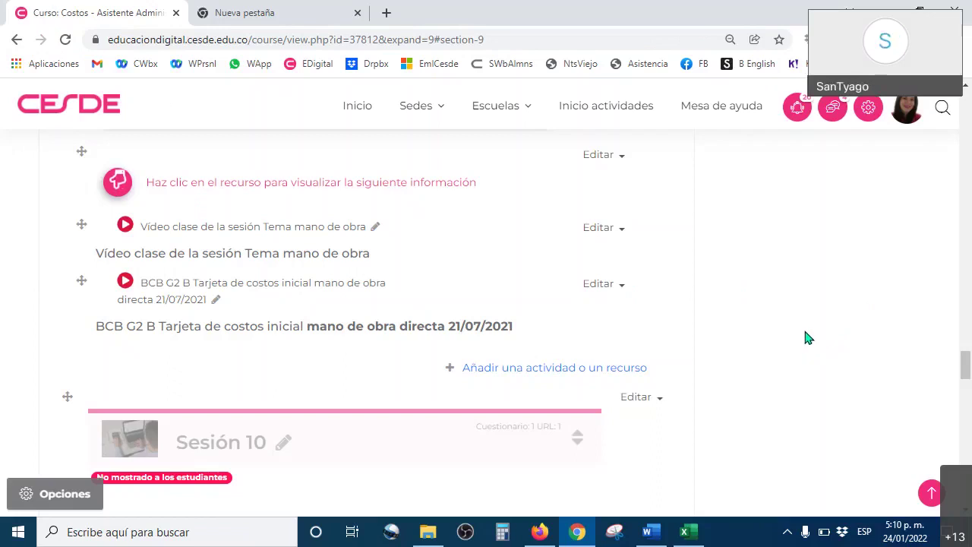
scroll(809, 338, "up", 1)
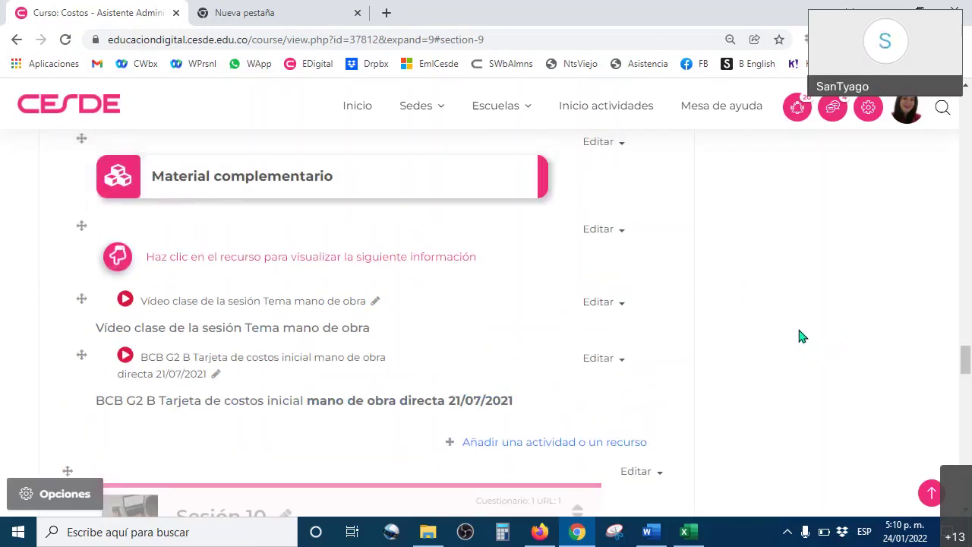
left_click(654, 535)
key("alt+Tab")
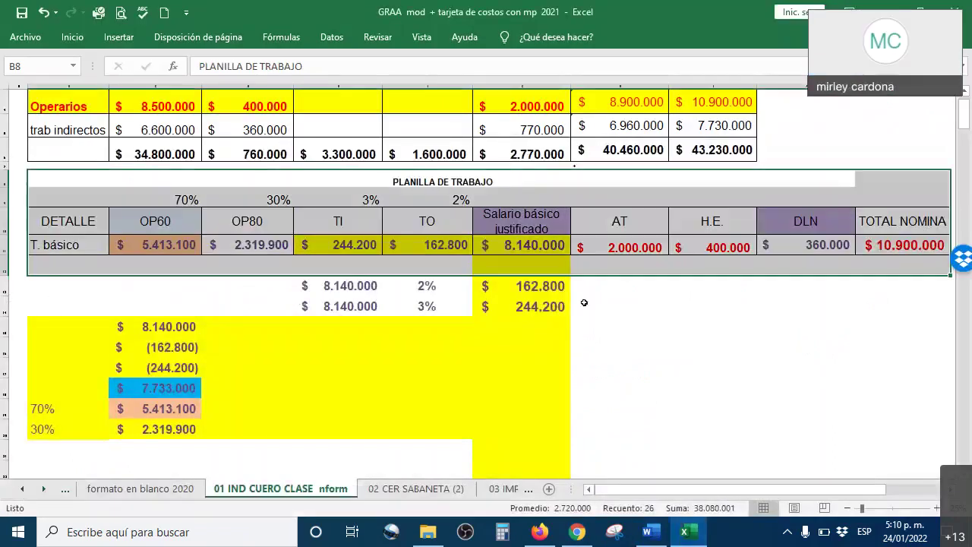
left_click(693, 333)
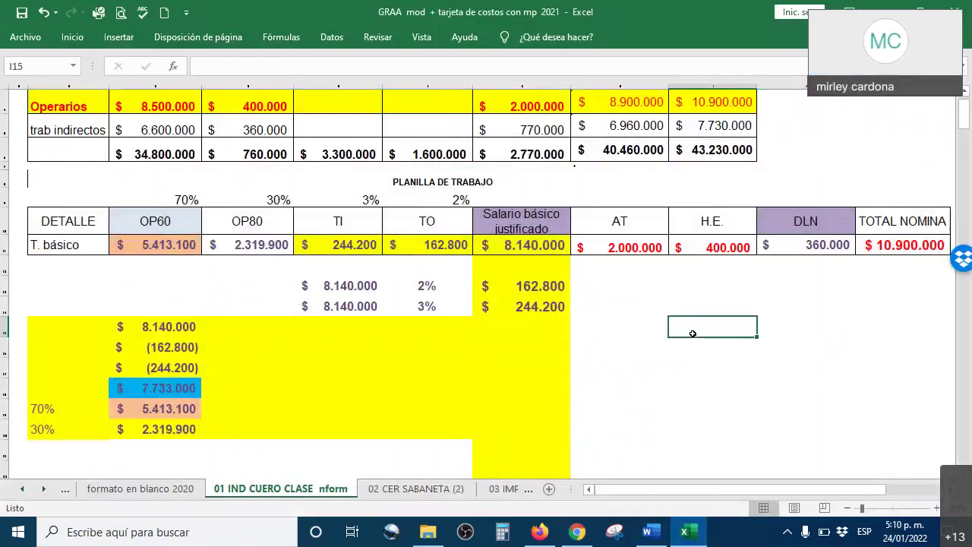